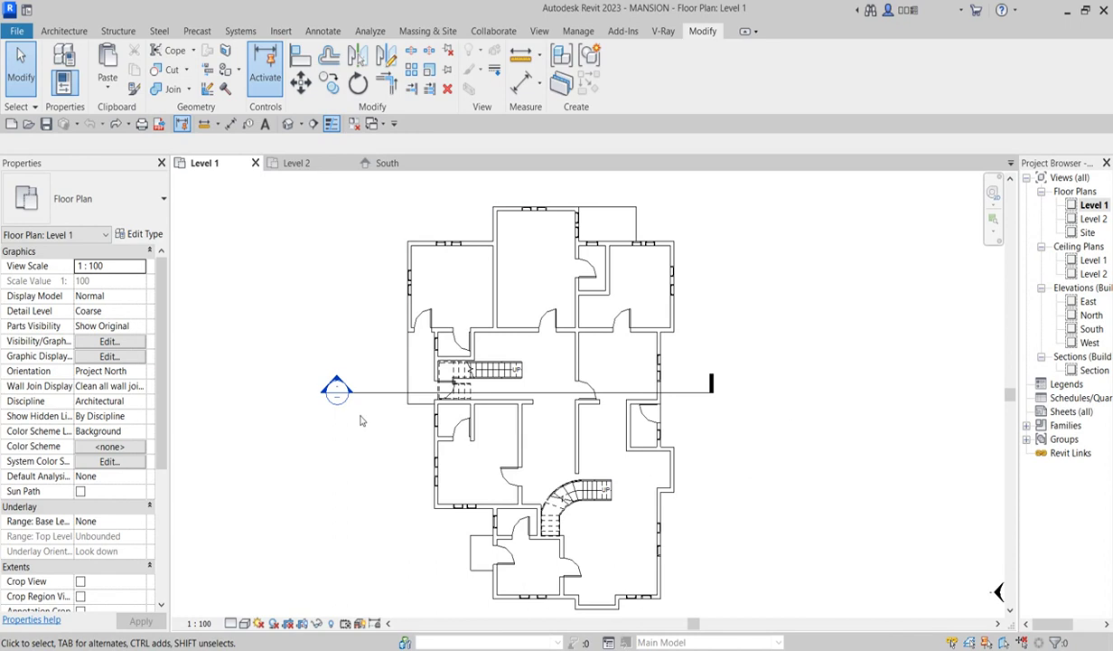
- Open the Level 2 floor plan from the Project Browser
{"action": "scroll", "coordinate": [360, 420], "scroll_direction": "down", "scroll_amount": 2}
{"action": "scroll", "coordinate": [657, 461], "scroll_direction": "up", "scroll_amount": 3}
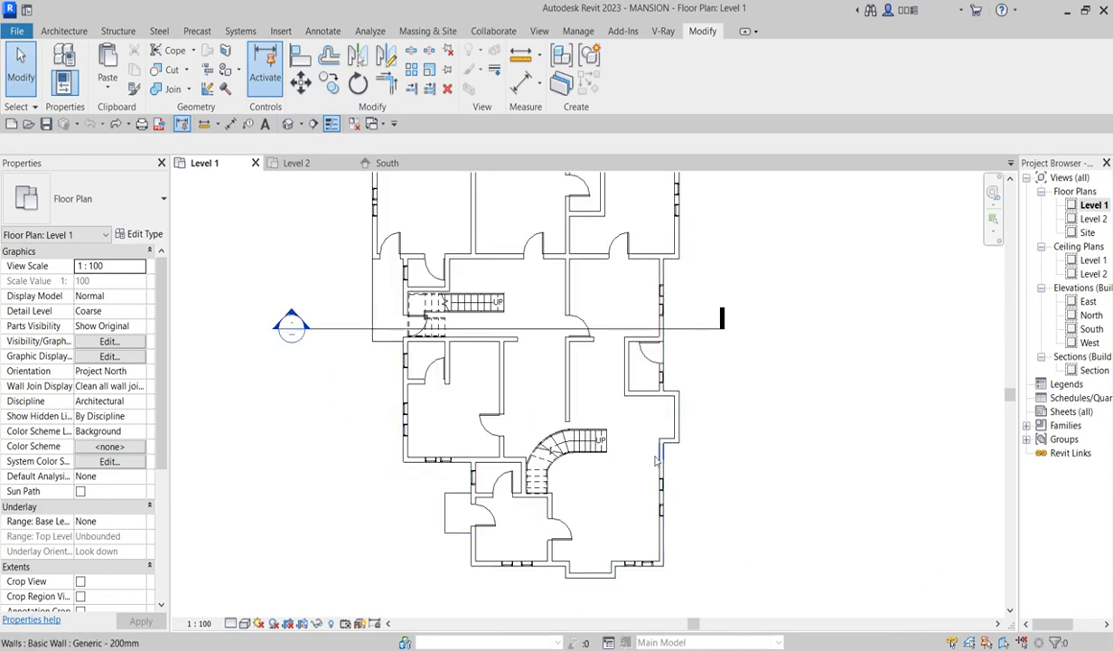
{"action": "scroll", "coordinate": [657, 461], "scroll_direction": "up", "scroll_amount": 3}
{"action": "scroll", "coordinate": [723, 380], "scroll_direction": "down", "scroll_amount": 4}
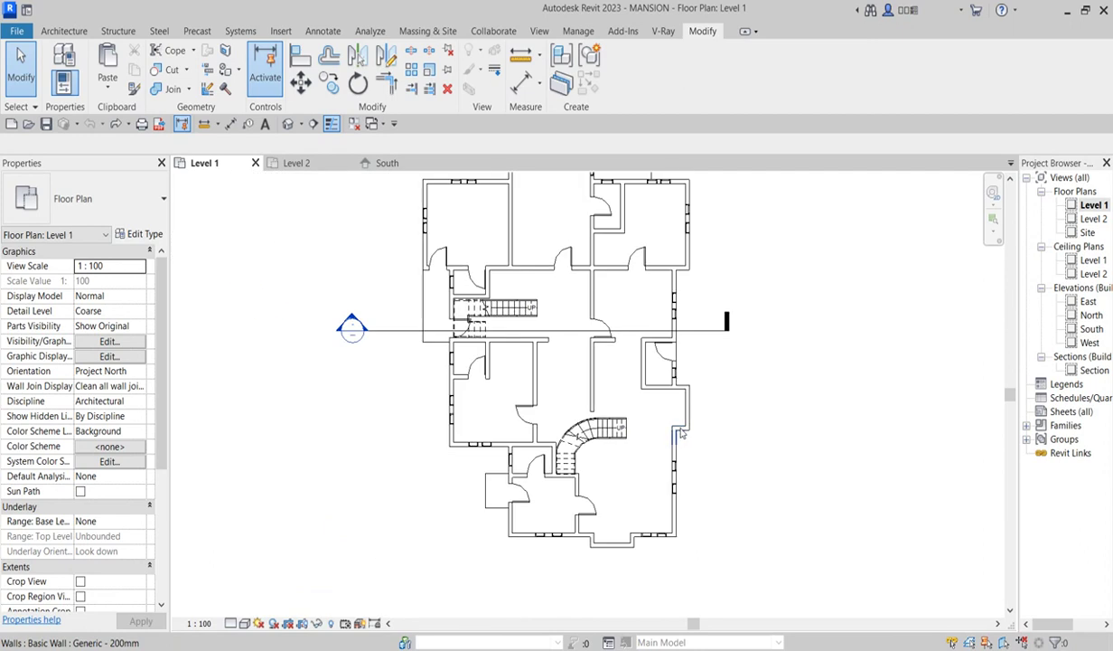
{"action": "left_click", "coordinate": [1090, 220]}
{"action": "left_click", "coordinate": [871, 264]}
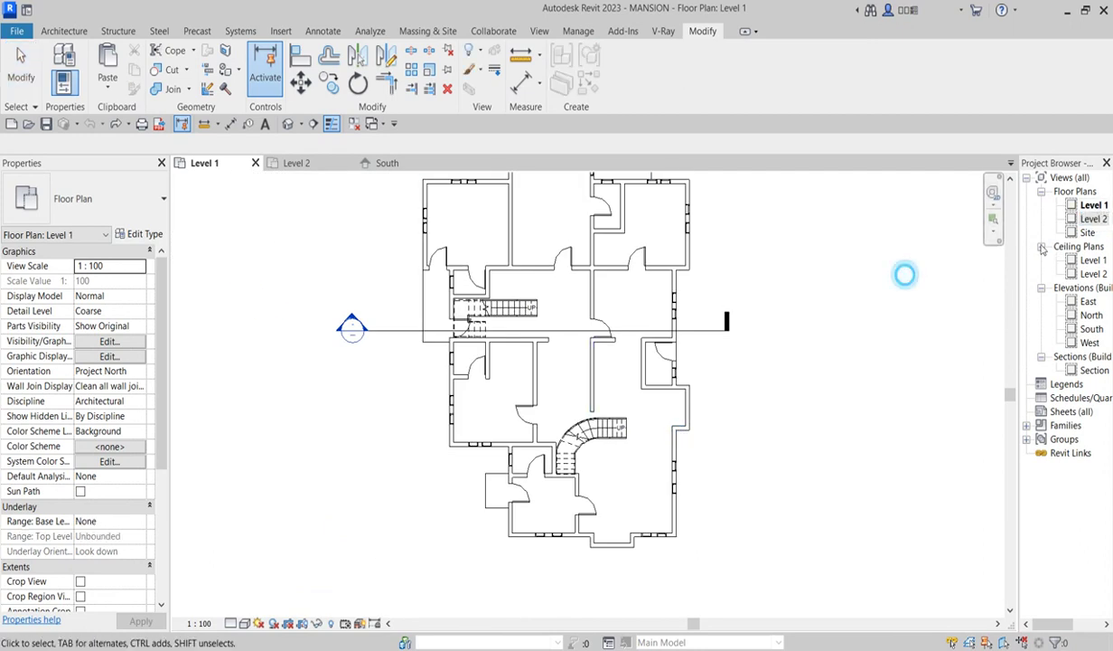
{"action": "double_click", "coordinate": [1091, 219]}
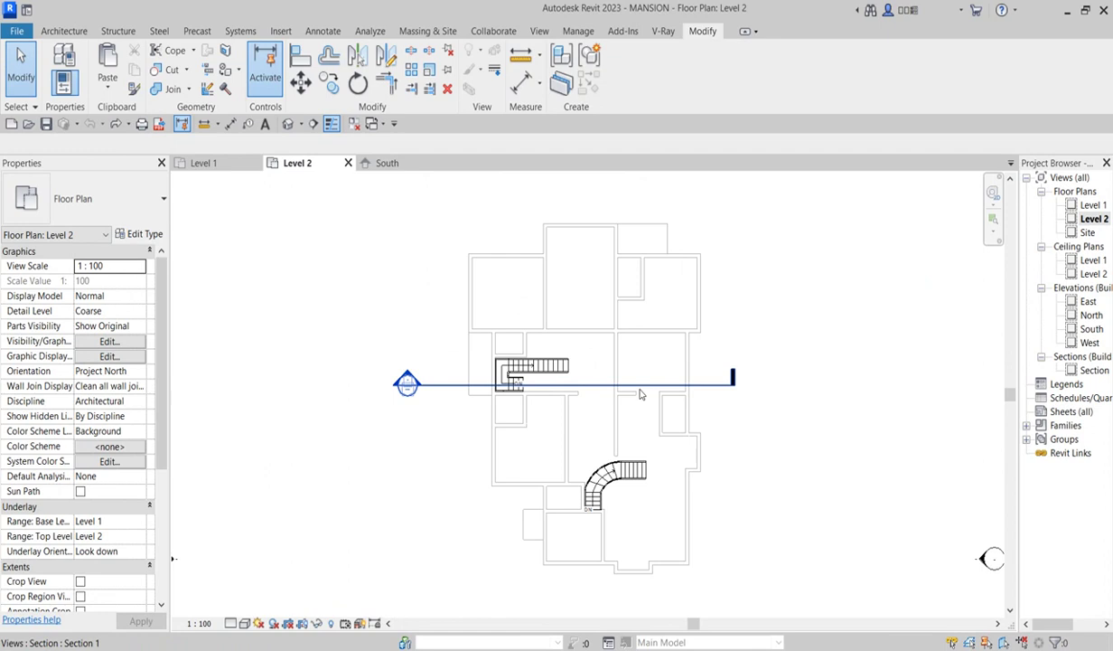
- Zoom around the Level 2 plan to review its rooms, stairs and section line
{"action": "scroll", "coordinate": [416, 375], "scroll_direction": "down", "scroll_amount": 2}
{"action": "scroll", "coordinate": [417, 398], "scroll_direction": "up", "scroll_amount": 4}
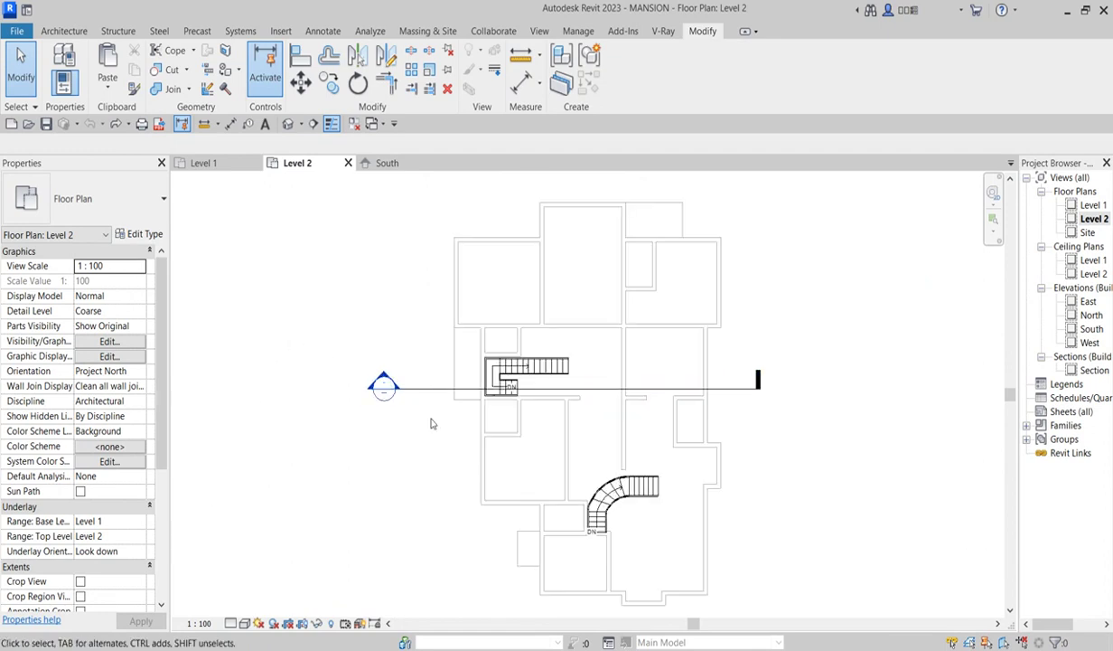
{"action": "scroll", "coordinate": [431, 379], "scroll_direction": "down", "scroll_amount": 4}
{"action": "scroll", "coordinate": [434, 384], "scroll_direction": "down", "scroll_amount": 2}
{"action": "scroll", "coordinate": [551, 387], "scroll_direction": "up", "scroll_amount": 5}
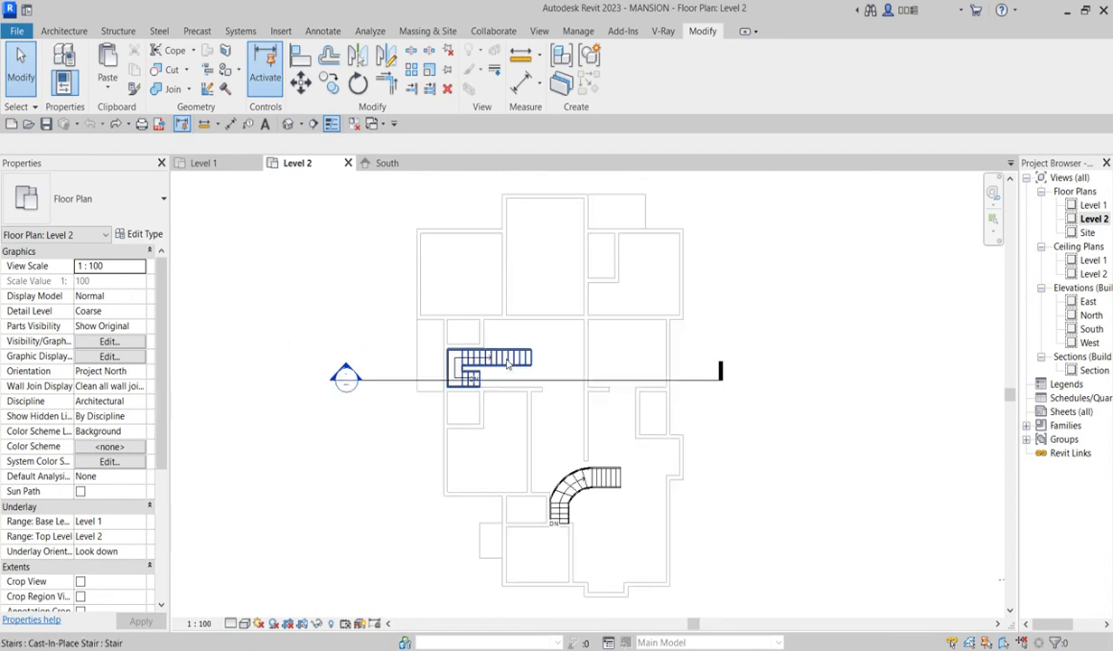
{"action": "scroll", "coordinate": [567, 392], "scroll_direction": "up", "scroll_amount": 2}
{"action": "scroll", "coordinate": [569, 392], "scroll_direction": "down", "scroll_amount": 5}
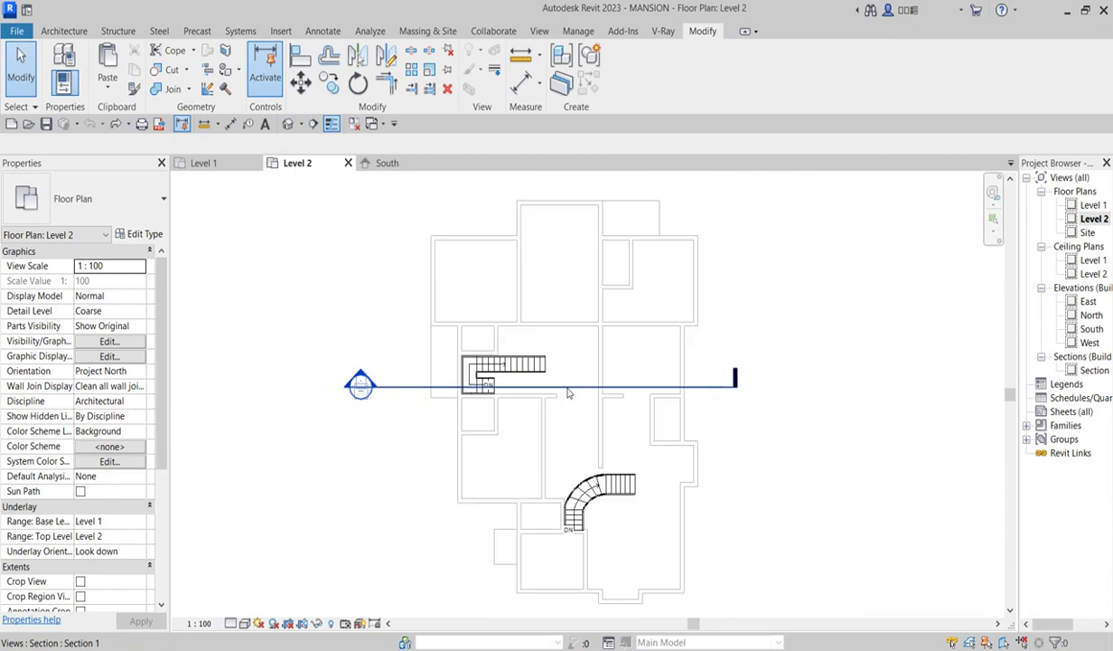
{"action": "scroll", "coordinate": [452, 398], "scroll_direction": "up", "scroll_amount": 3}
{"action": "scroll", "coordinate": [460, 388], "scroll_direction": "down", "scroll_amount": 3}
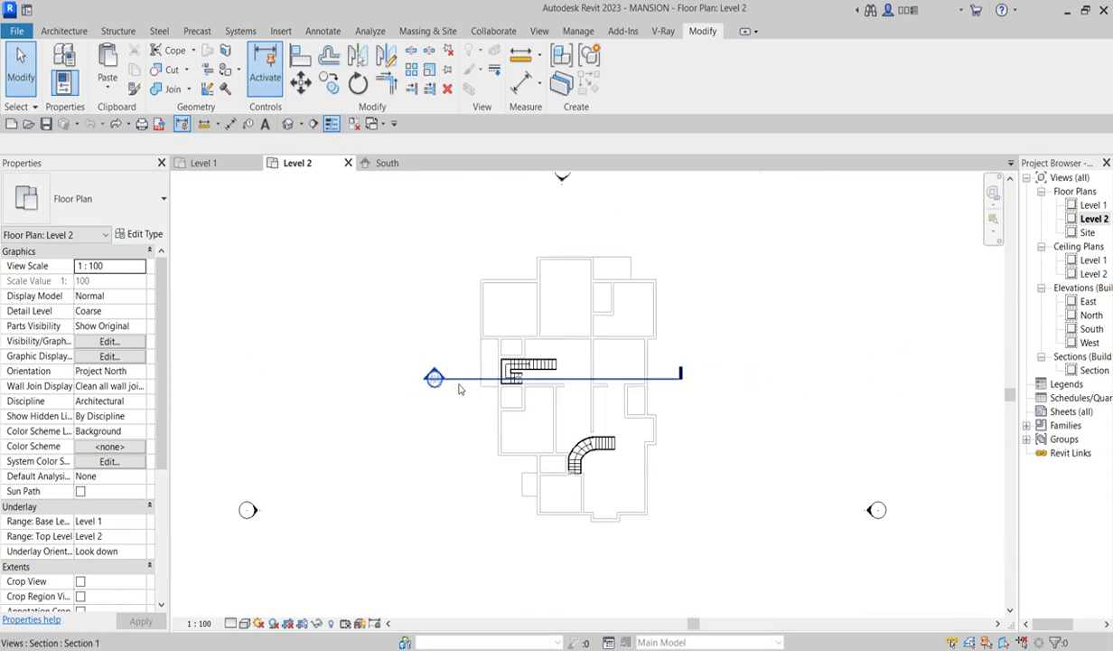
{"action": "scroll", "coordinate": [620, 378], "scroll_direction": "up", "scroll_amount": 1}
{"action": "scroll", "coordinate": [620, 378], "scroll_direction": "up", "scroll_amount": 3}
{"action": "scroll", "coordinate": [596, 379], "scroll_direction": "down", "scroll_amount": 4}
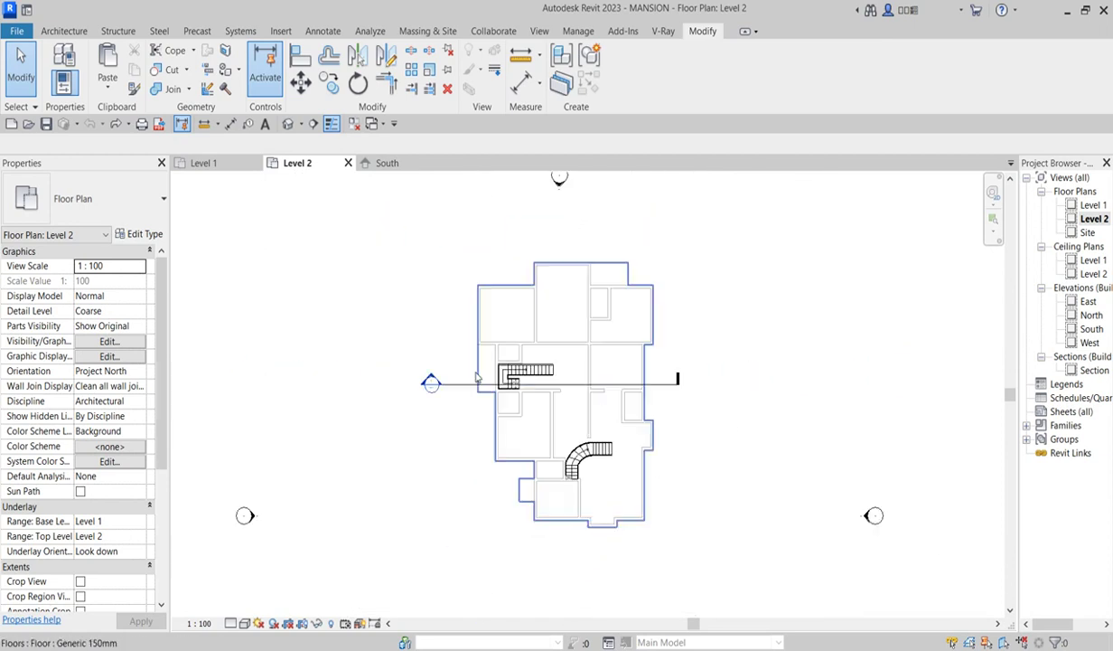
{"action": "scroll", "coordinate": [583, 380], "scroll_direction": "up", "scroll_amount": 1}
{"action": "scroll", "coordinate": [638, 387], "scroll_direction": "up", "scroll_amount": 2}
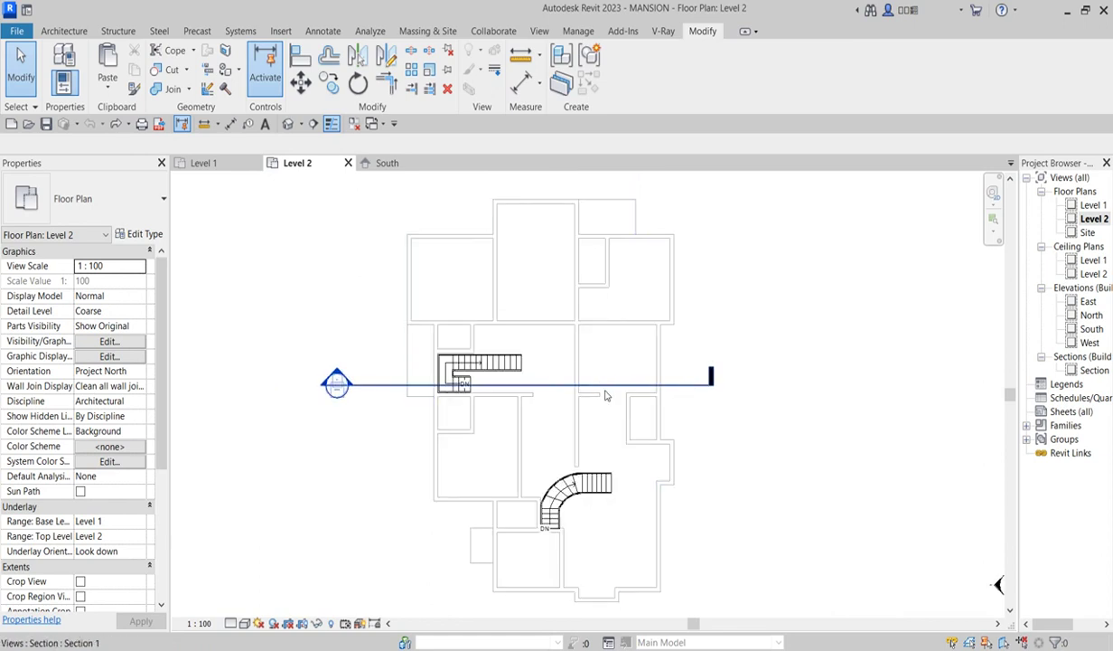
{"action": "scroll", "coordinate": [601, 396], "scroll_direction": "up", "scroll_amount": 3}
{"action": "scroll", "coordinate": [623, 392], "scroll_direction": "down", "scroll_amount": 5}
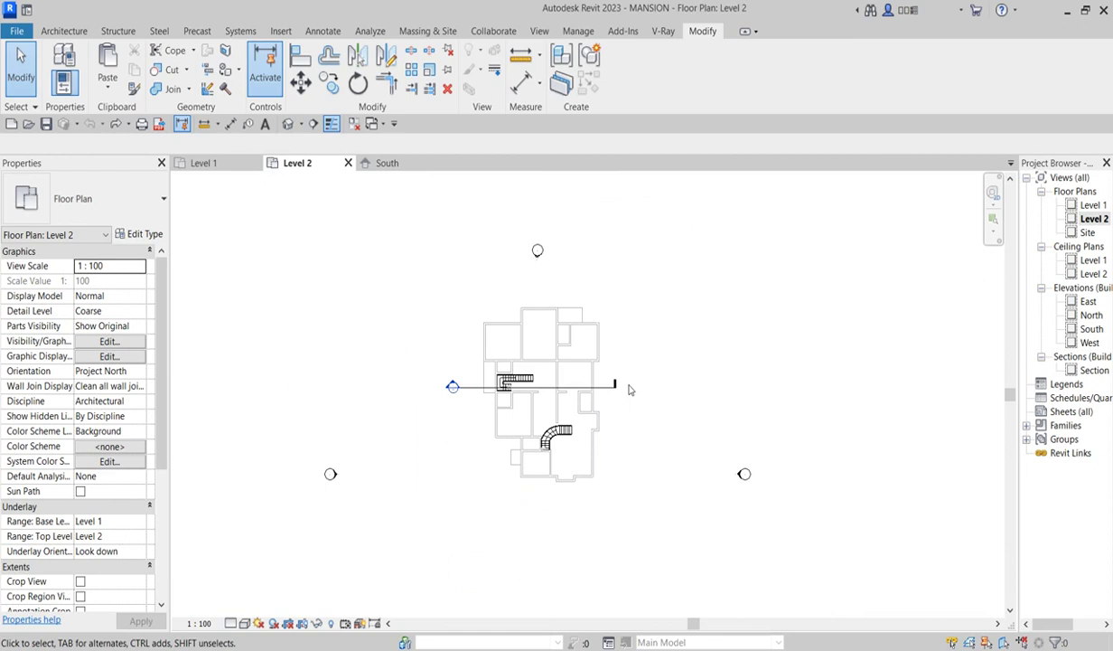
{"action": "scroll", "coordinate": [511, 363], "scroll_direction": "up", "scroll_amount": 2}
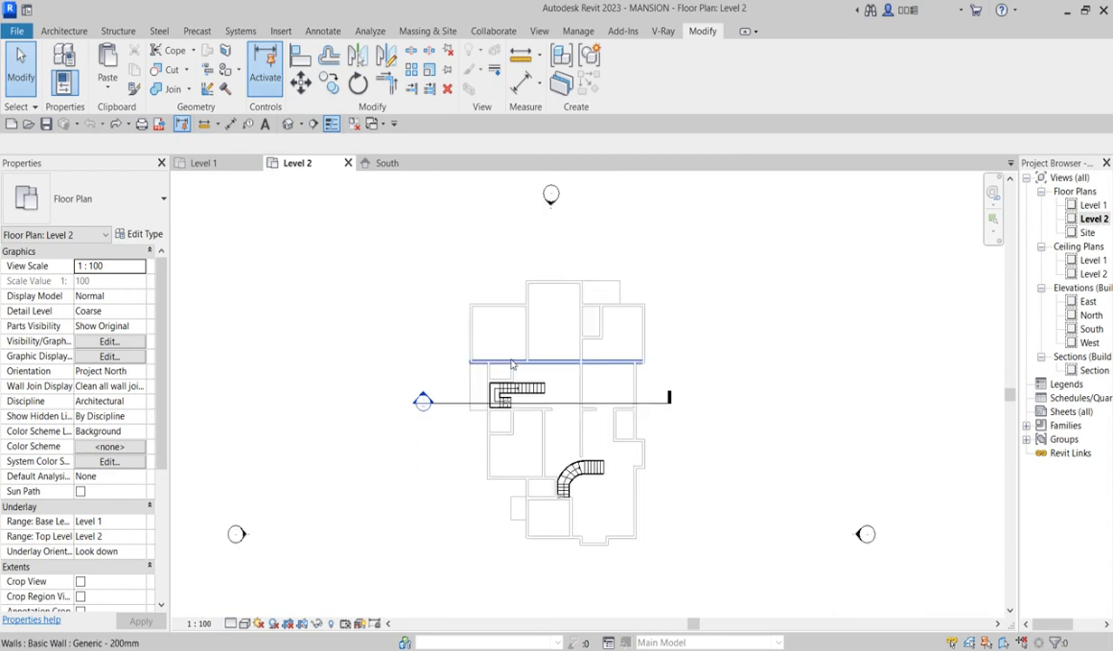
{"action": "scroll", "coordinate": [477, 336], "scroll_direction": "up", "scroll_amount": 1}
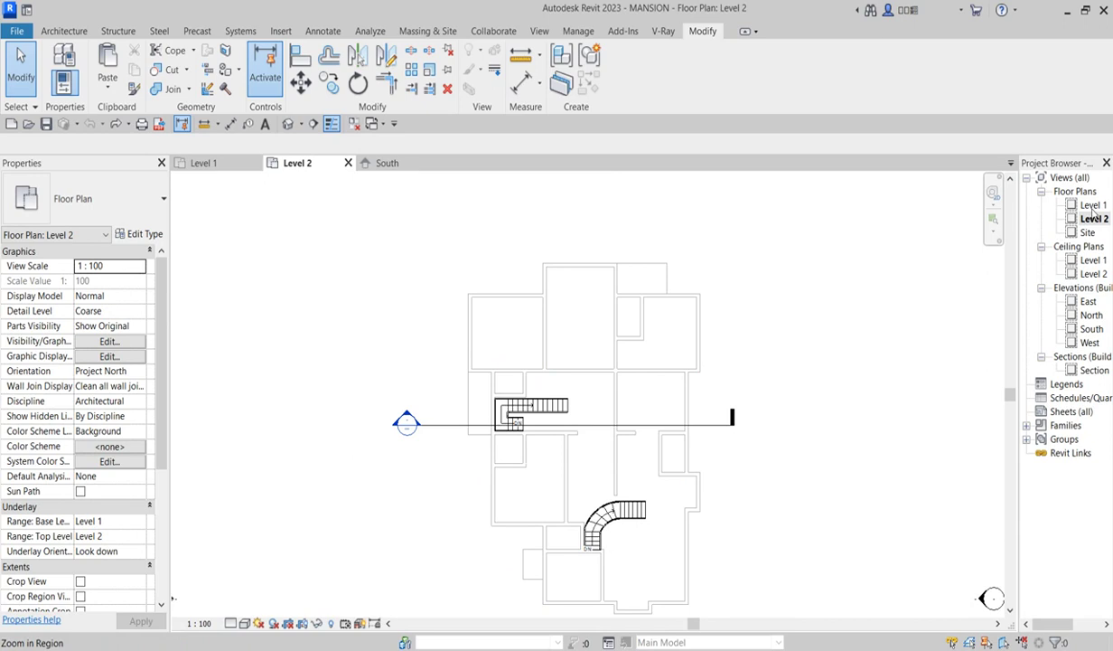
- Open the Level 1 floor plan and zoom around the curved stair and lower walls
{"action": "double_click", "coordinate": [1092, 206]}
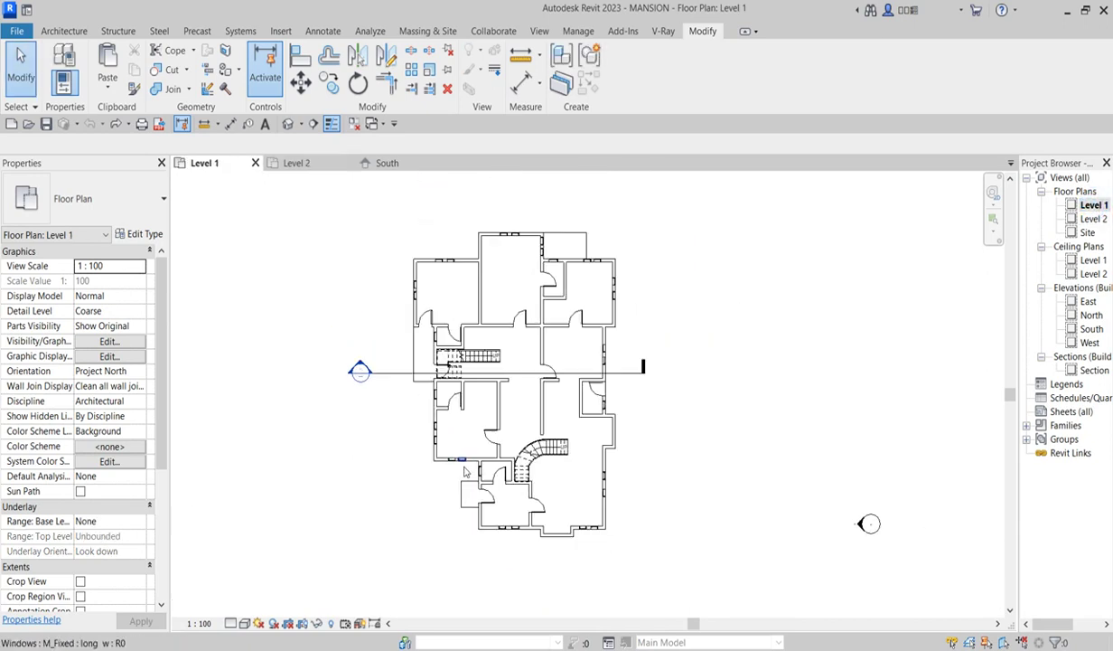
{"action": "scroll", "coordinate": [470, 461], "scroll_direction": "up", "scroll_amount": 4}
{"action": "scroll", "coordinate": [483, 443], "scroll_direction": "down", "scroll_amount": 2}
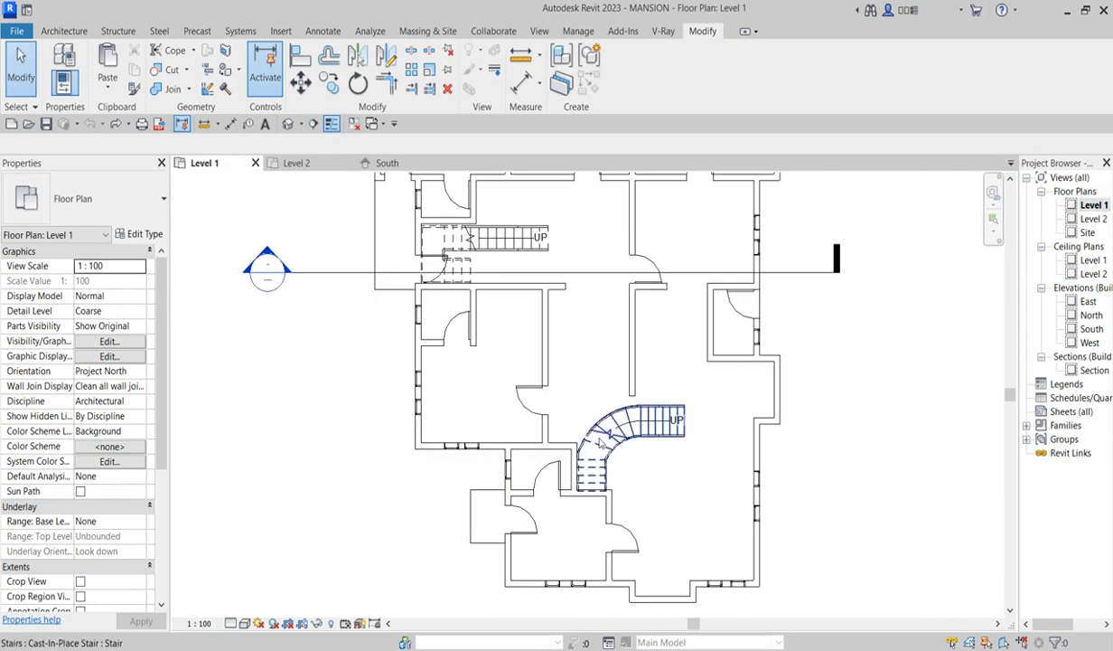
{"action": "scroll", "coordinate": [601, 442], "scroll_direction": "up", "scroll_amount": 1}
{"action": "scroll", "coordinate": [620, 542], "scroll_direction": "down", "scroll_amount": 3}
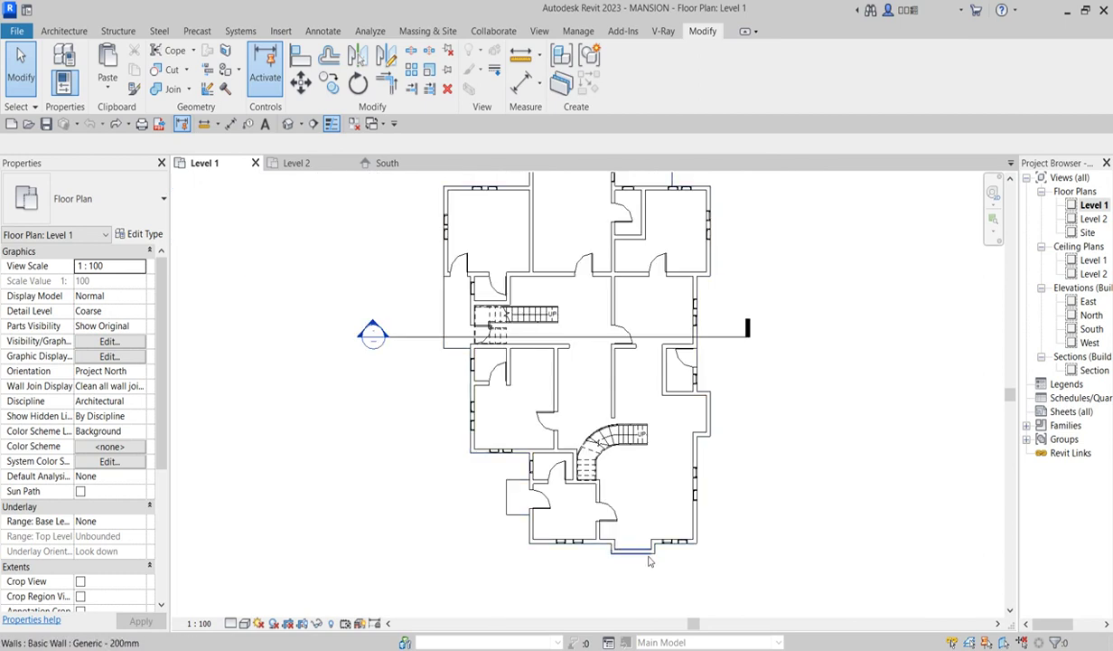
{"action": "scroll", "coordinate": [648, 561], "scroll_direction": "up", "scroll_amount": 2}
{"action": "scroll", "coordinate": [636, 537], "scroll_direction": "up", "scroll_amount": 2}
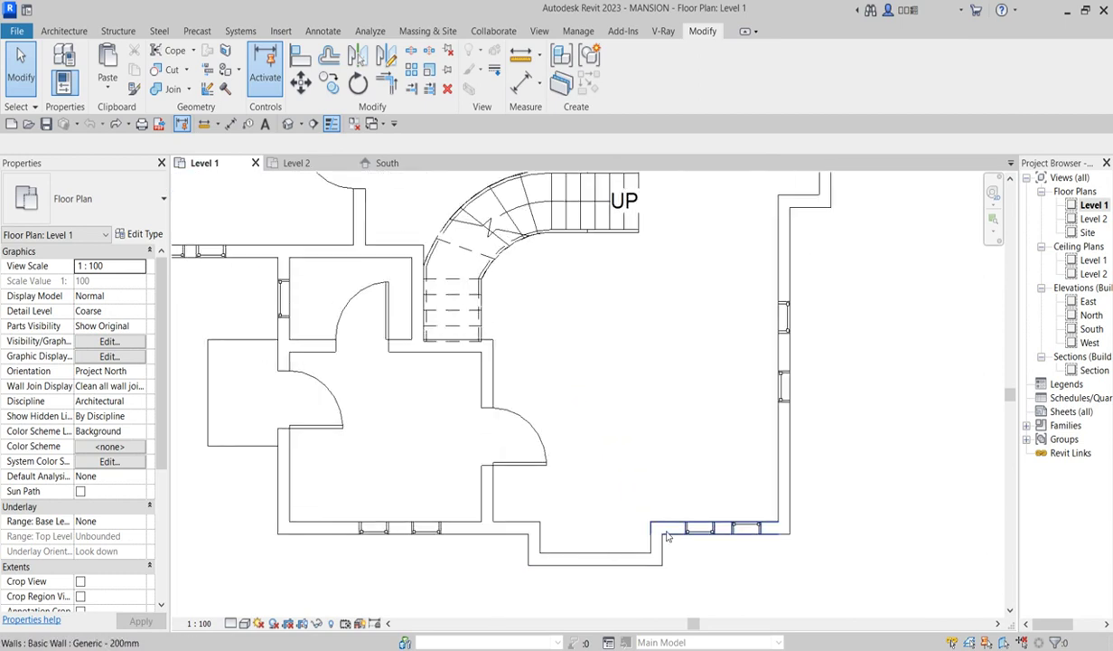
{"action": "scroll", "coordinate": [664, 461], "scroll_direction": "down", "scroll_amount": 3}
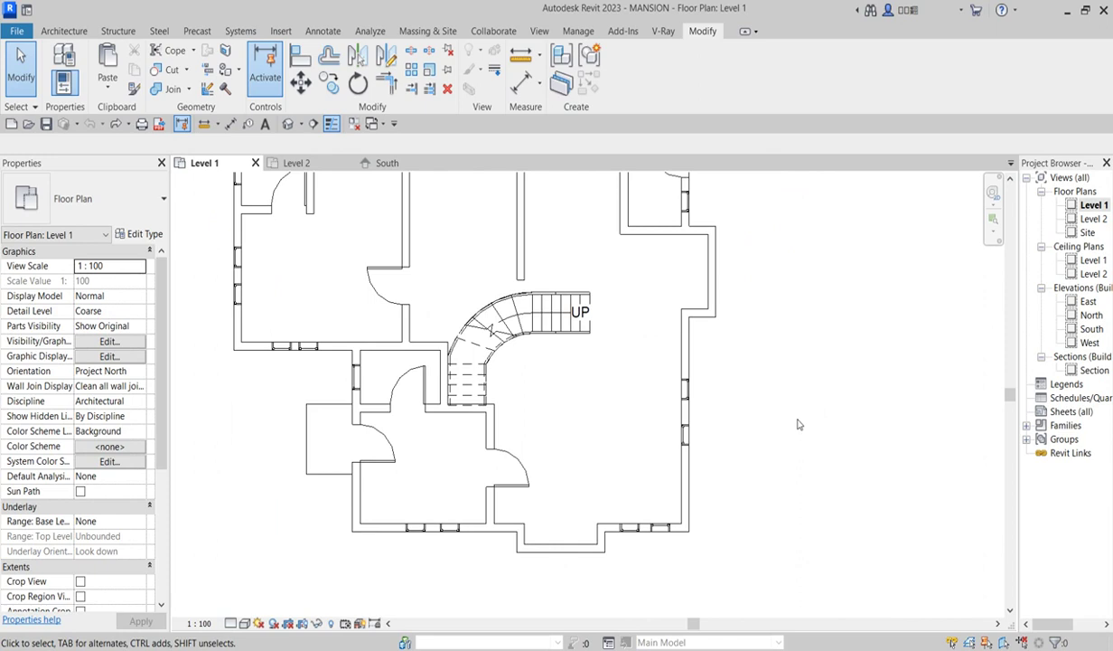
{"action": "scroll", "coordinate": [798, 423], "scroll_direction": "down", "scroll_amount": 2}
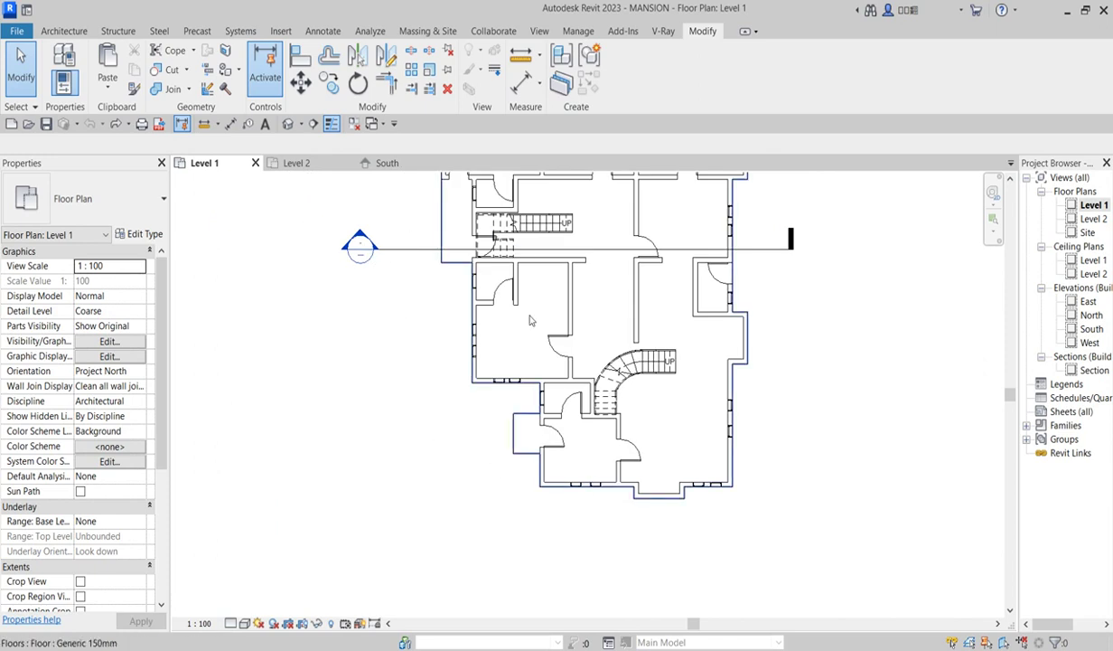
{"action": "scroll", "coordinate": [528, 326], "scroll_direction": "down", "scroll_amount": 2}
{"action": "scroll", "coordinate": [518, 370], "scroll_direction": "up", "scroll_amount": 3}
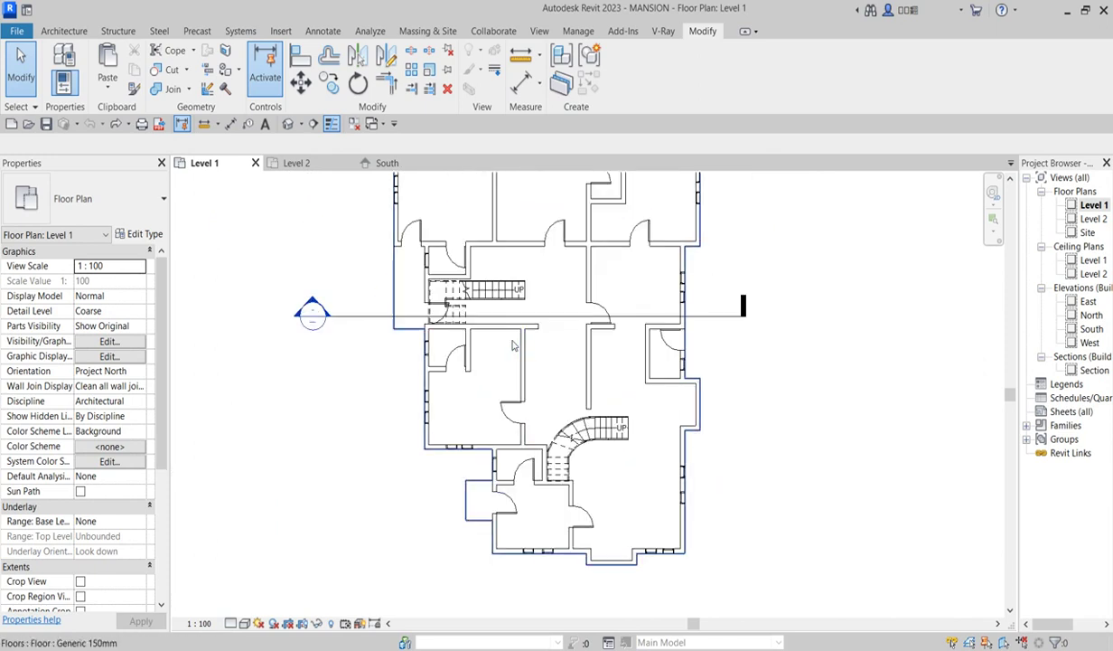
{"action": "scroll", "coordinate": [515, 366], "scroll_direction": "down", "scroll_amount": 3}
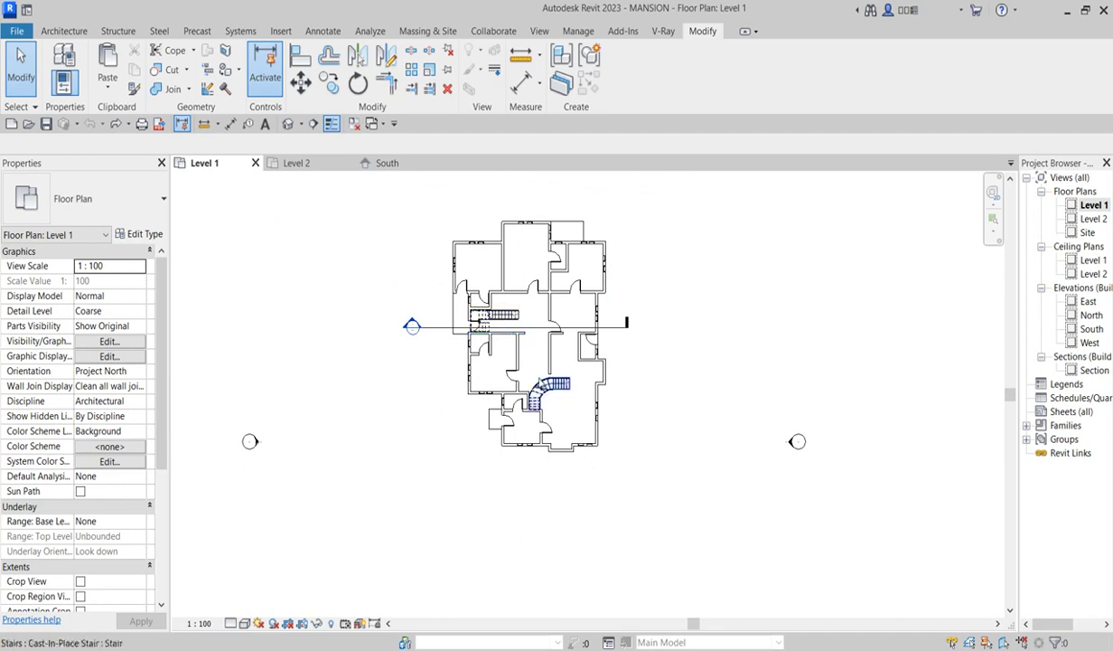
{"action": "scroll", "coordinate": [519, 307], "scroll_direction": "up", "scroll_amount": 2}
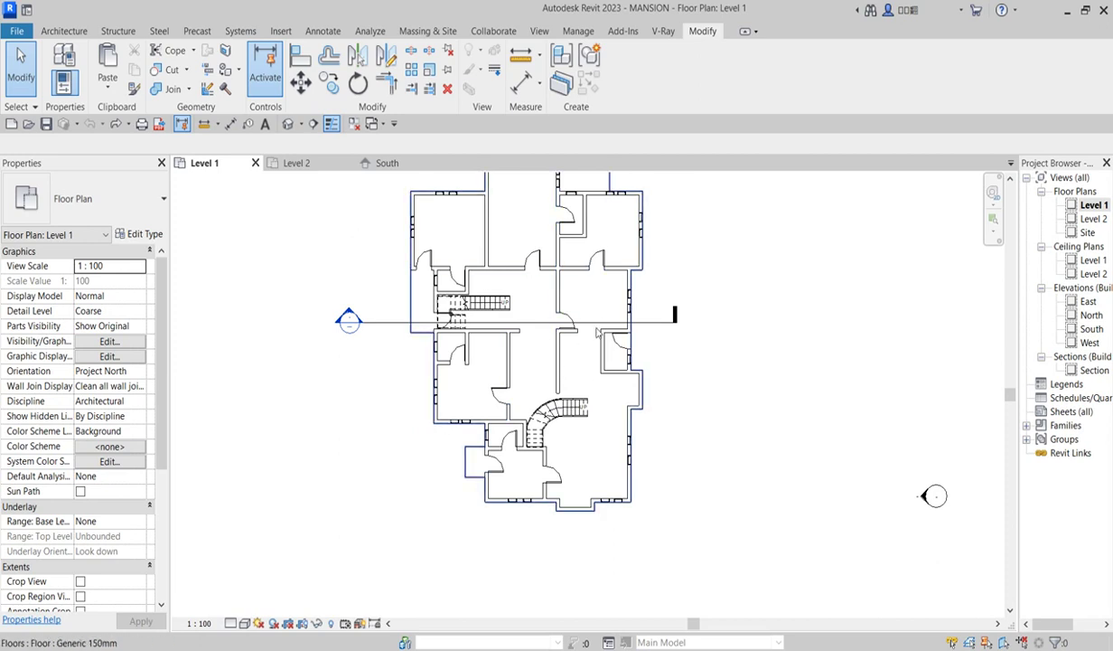
{"action": "scroll", "coordinate": [568, 380], "scroll_direction": "up", "scroll_amount": 5}
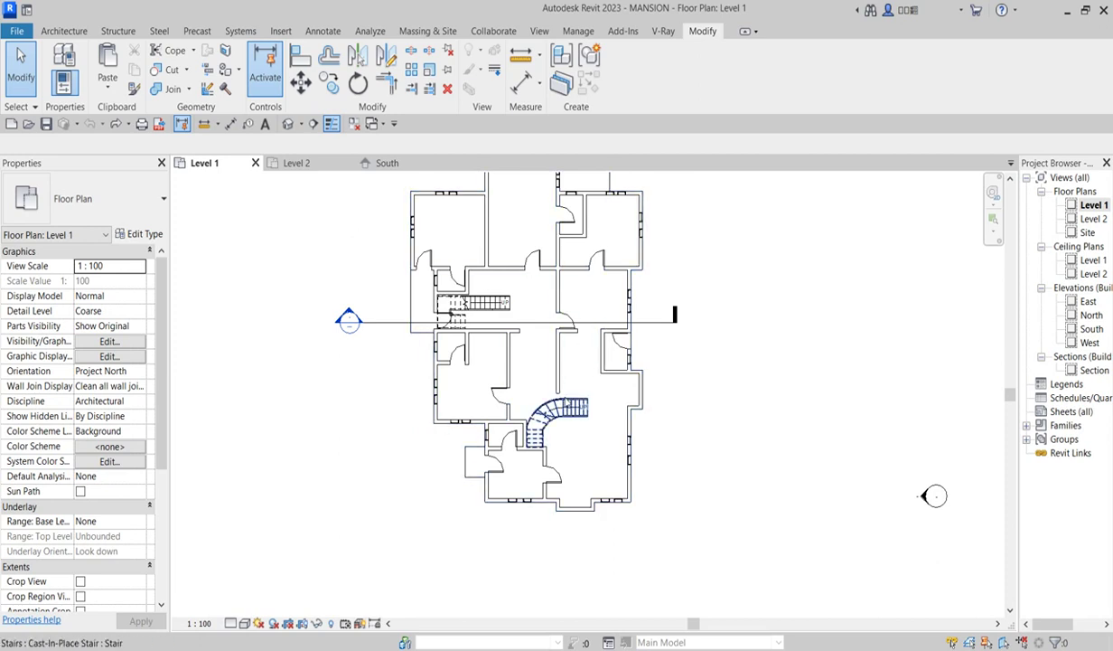
- Select all 40 Basic Wall Generic - 200mm walls visible in the Level 1 view
{"action": "scroll", "coordinate": [561, 392], "scroll_direction": "down", "scroll_amount": 2}
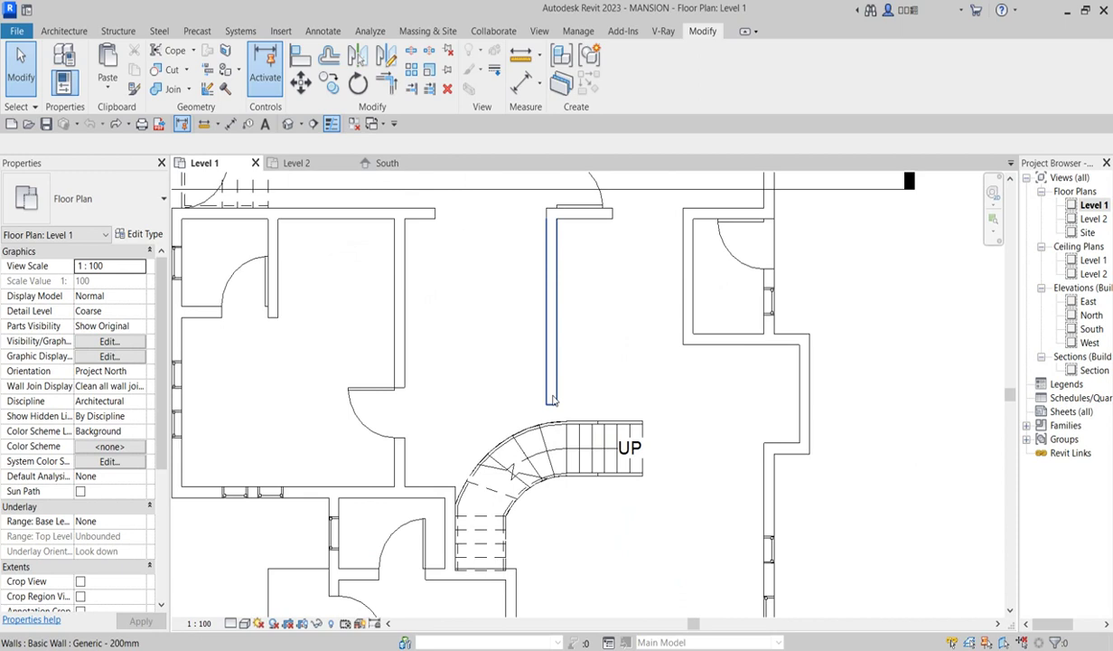
{"action": "left_click", "coordinate": [549, 383]}
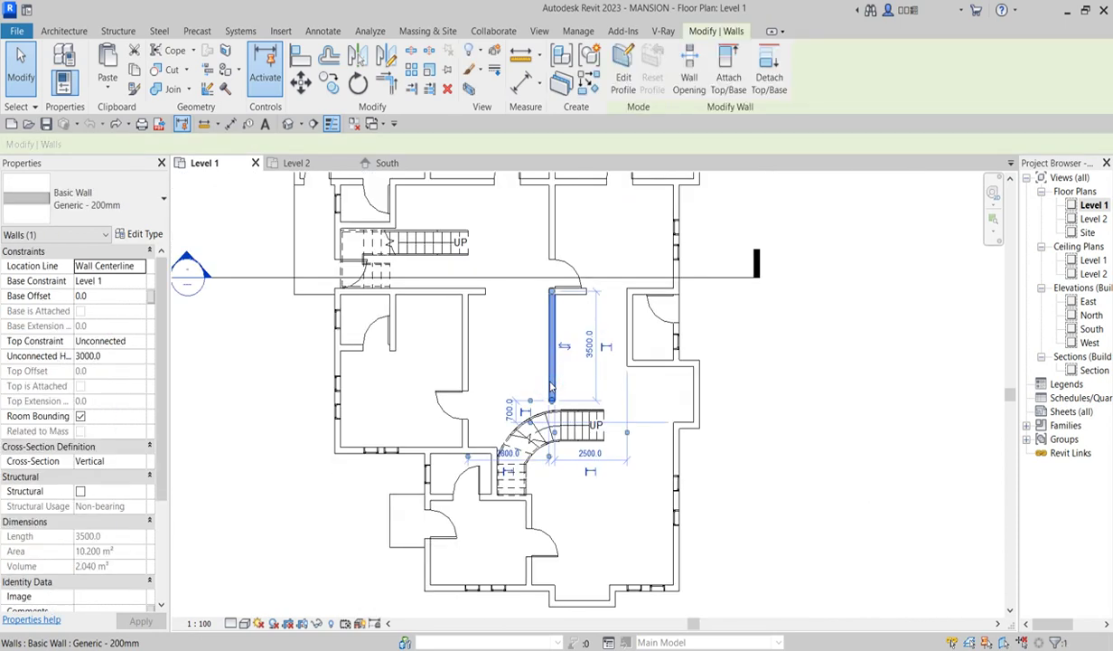
{"action": "right_click", "coordinate": [552, 387]}
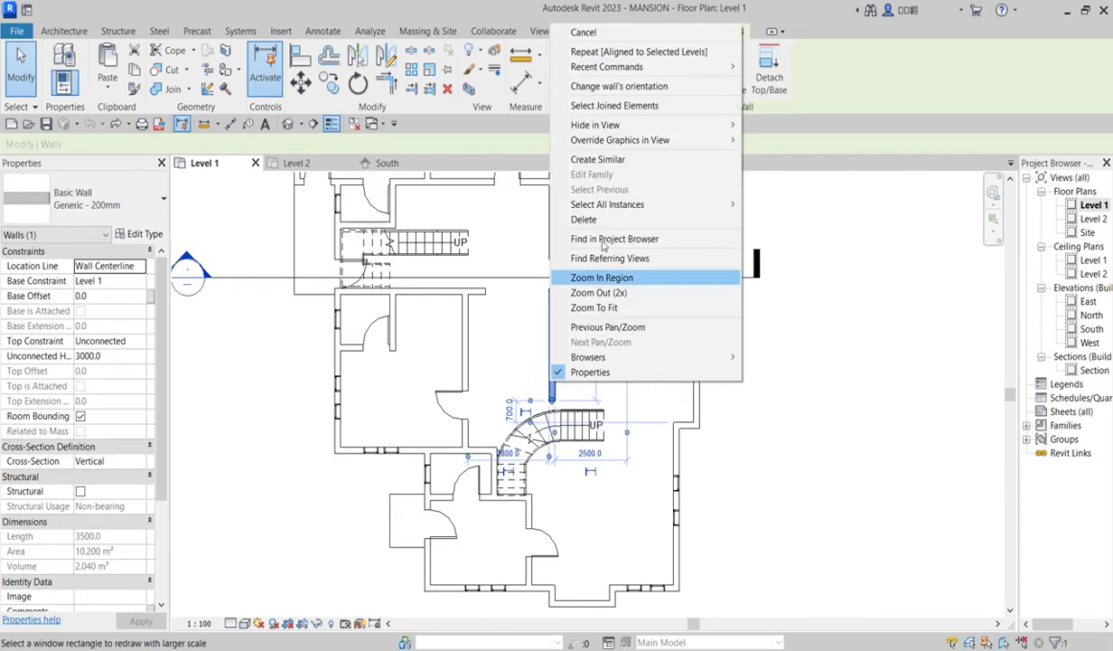
{"action": "mouse_move", "coordinate": [716, 204]}
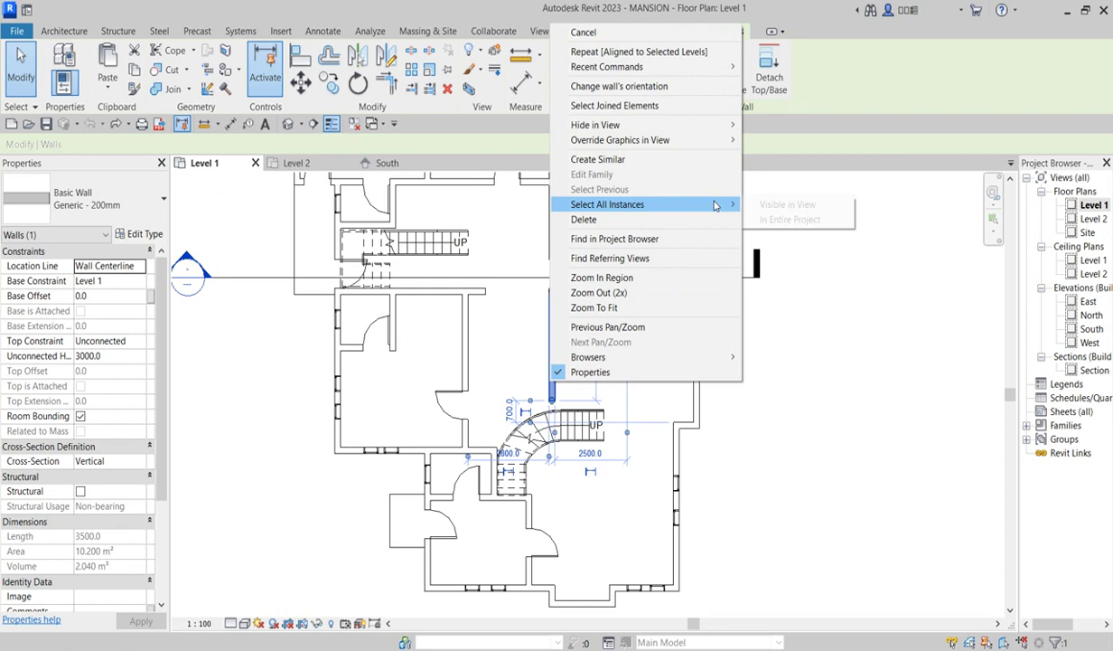
{"action": "left_click", "coordinate": [787, 205]}
{"action": "left_click", "coordinate": [804, 210]}
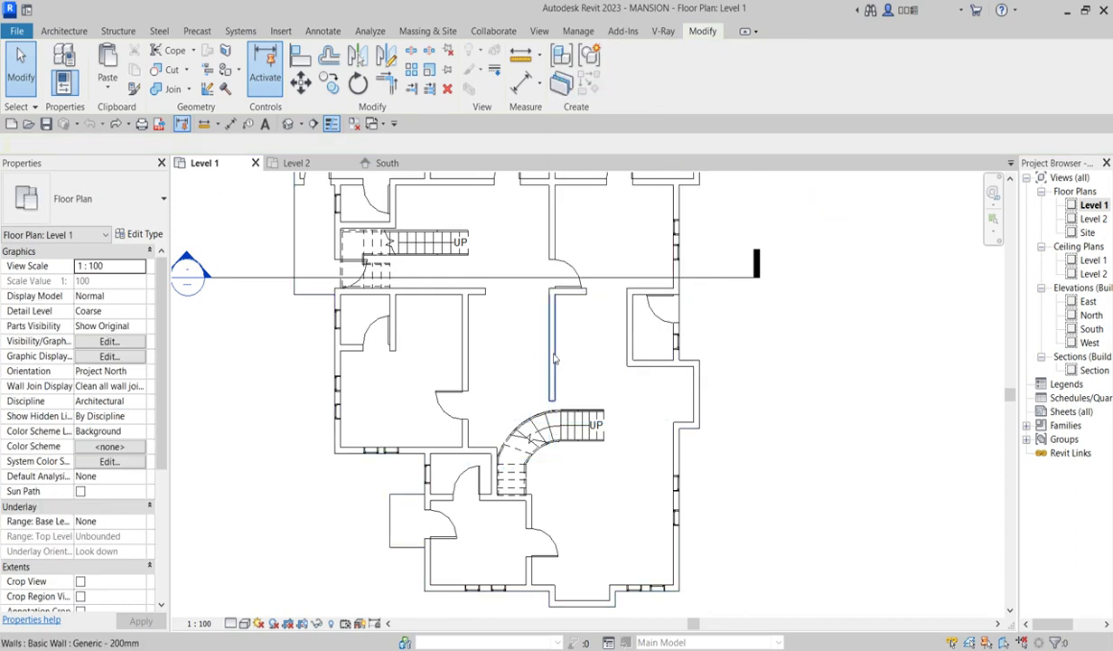
{"action": "right_click", "coordinate": [552, 295]}
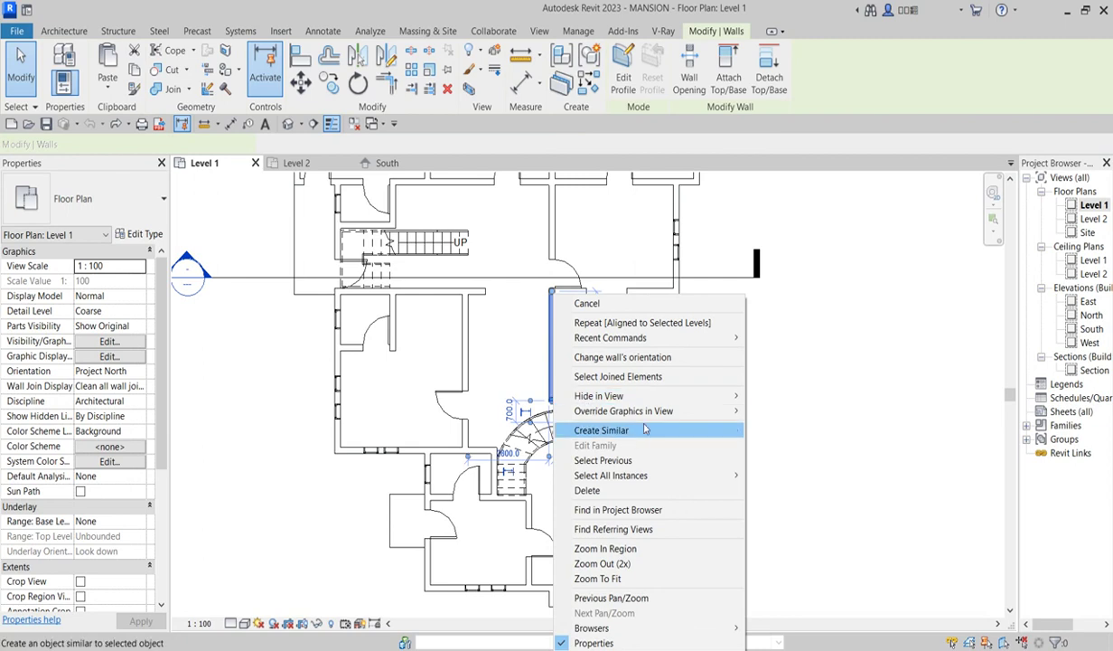
{"action": "mouse_move", "coordinate": [672, 479]}
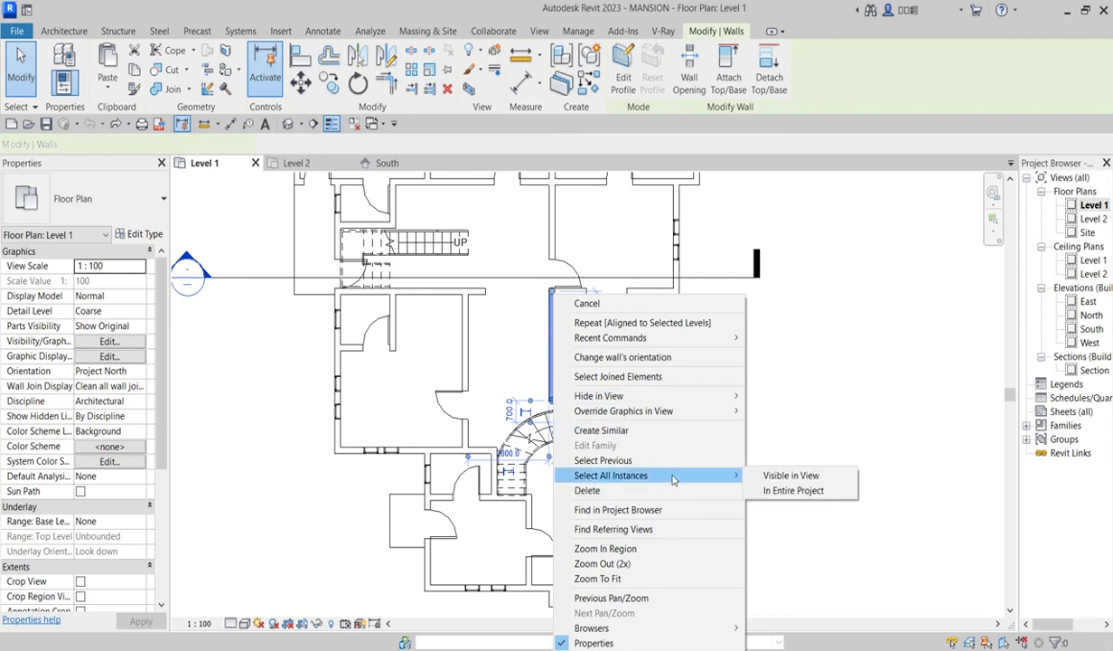
{"action": "left_click", "coordinate": [795, 475]}
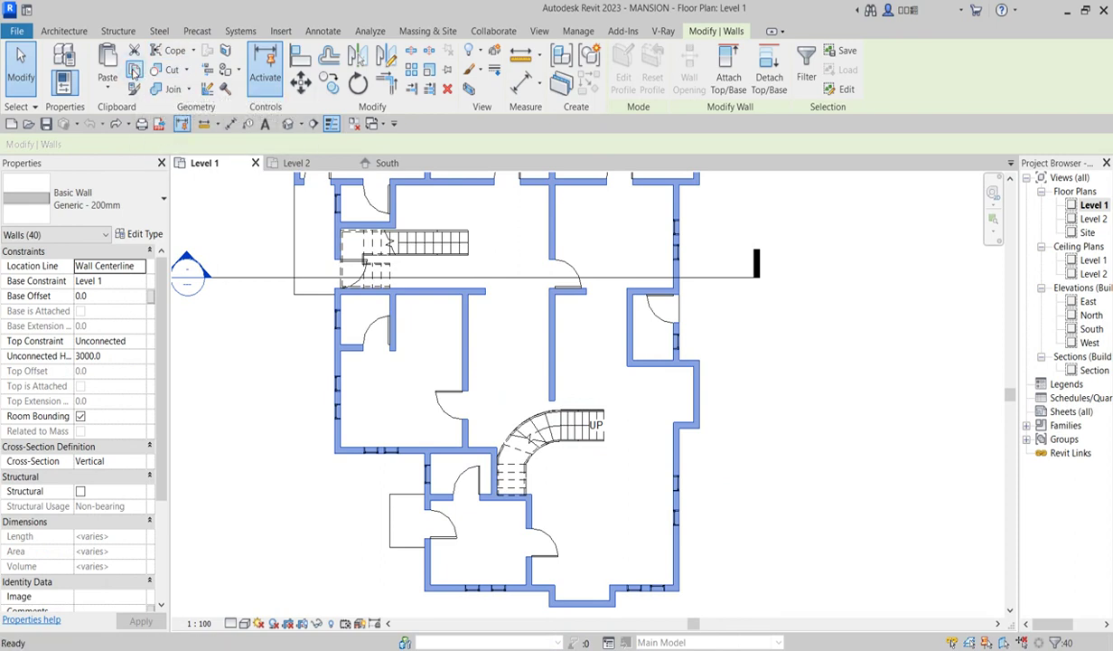
- Copy the 40 Level 1 walls, paste them in place, dismiss the duplicate warning, and open Level 2
{"action": "left_click", "coordinate": [132, 71]}
{"action": "left_click", "coordinate": [1090, 219]}
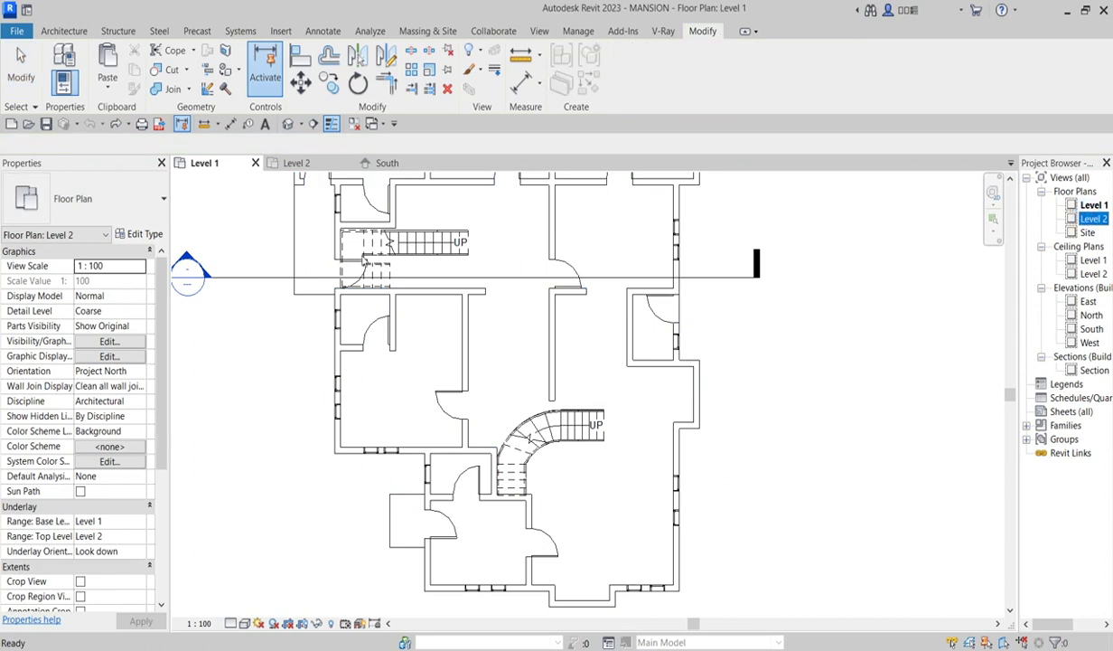
{"action": "left_click", "coordinate": [107, 85]}
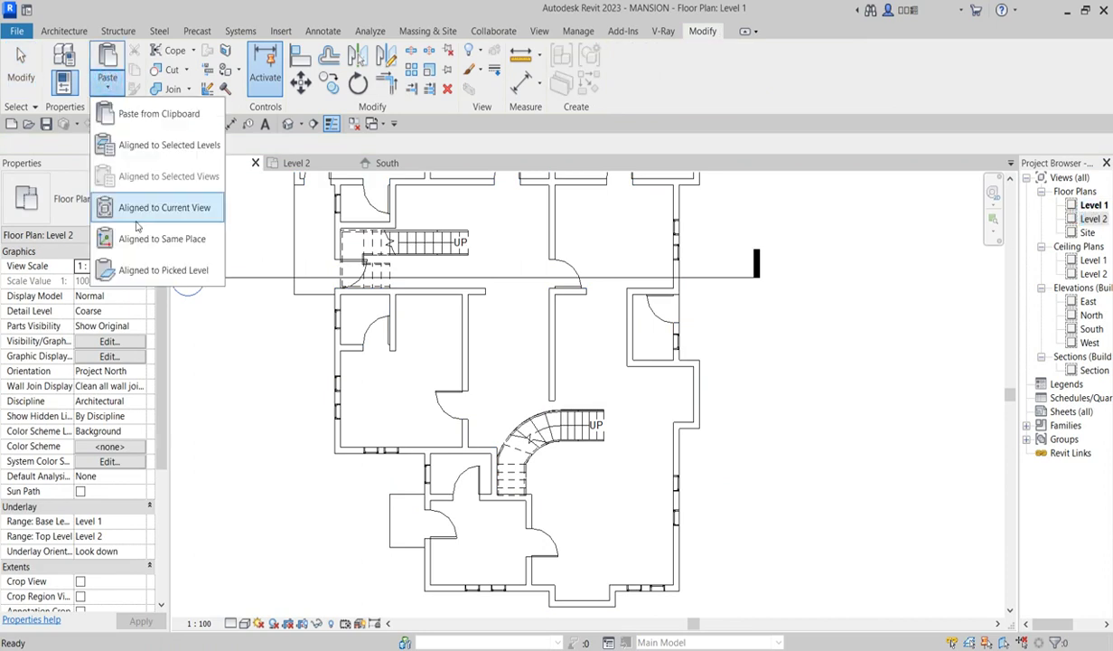
{"action": "left_click", "coordinate": [188, 208]}
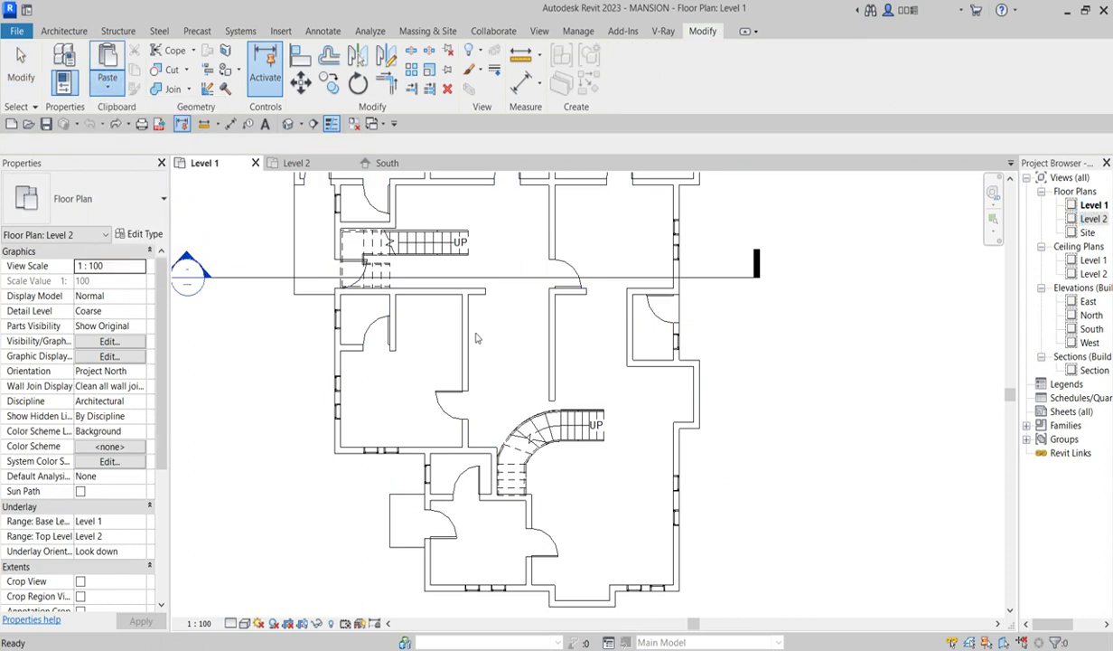
{"action": "left_click", "coordinate": [752, 388]}
{"action": "double_click", "coordinate": [1093, 219]}
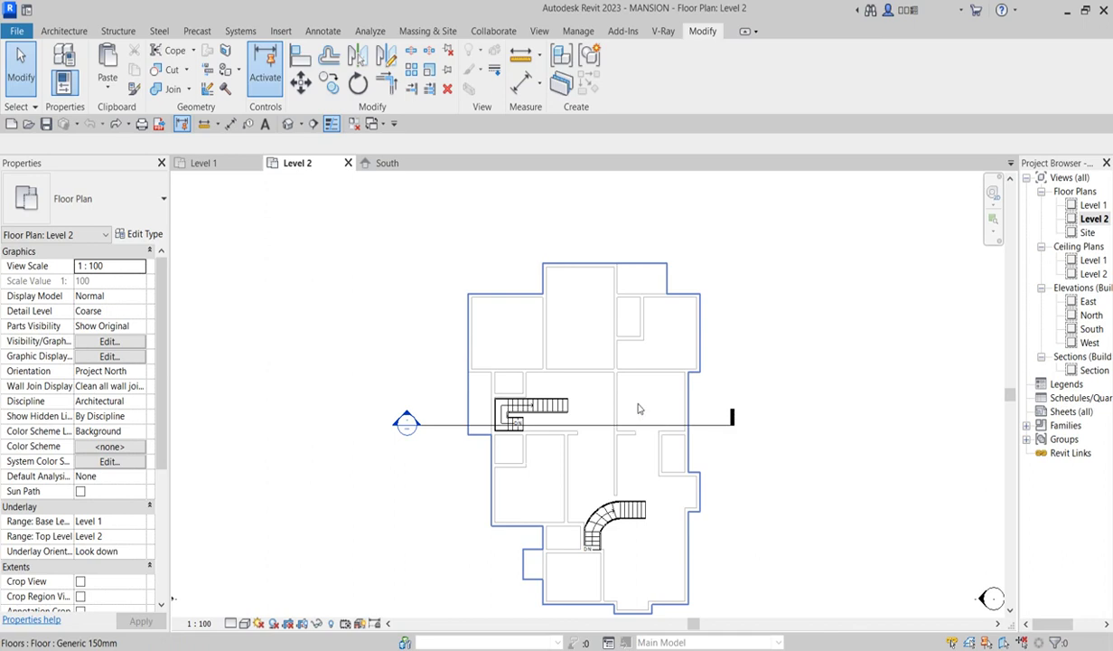
- Paste the copied walls aligned to the current view into the Level 2 plan
{"action": "double_click", "coordinate": [1090, 206]}
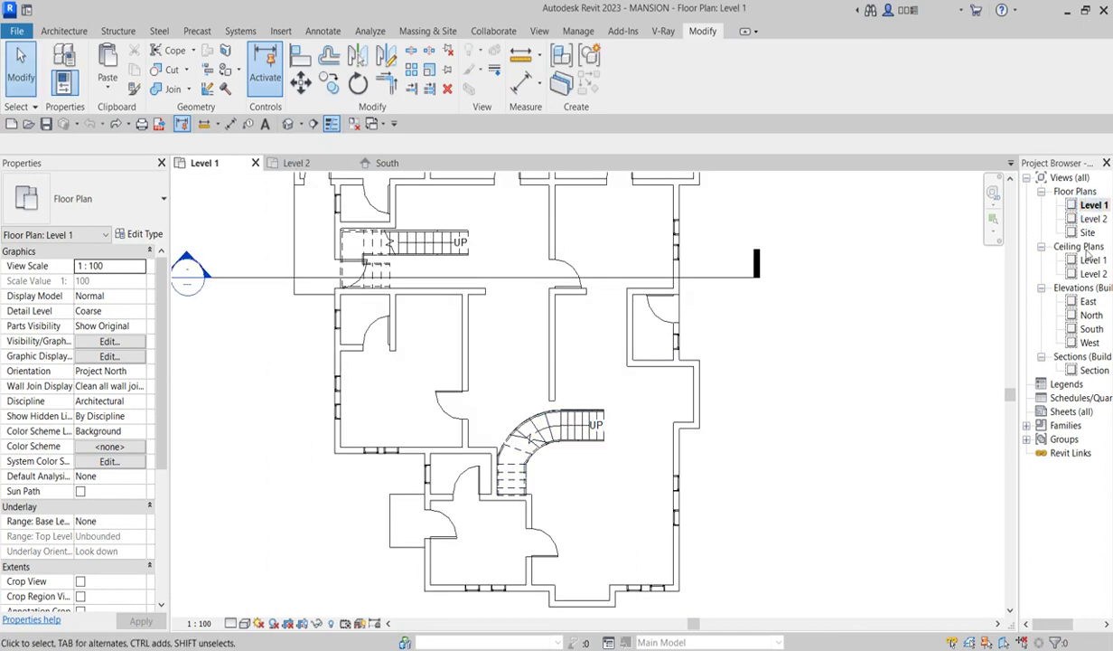
{"action": "double_click", "coordinate": [1093, 219]}
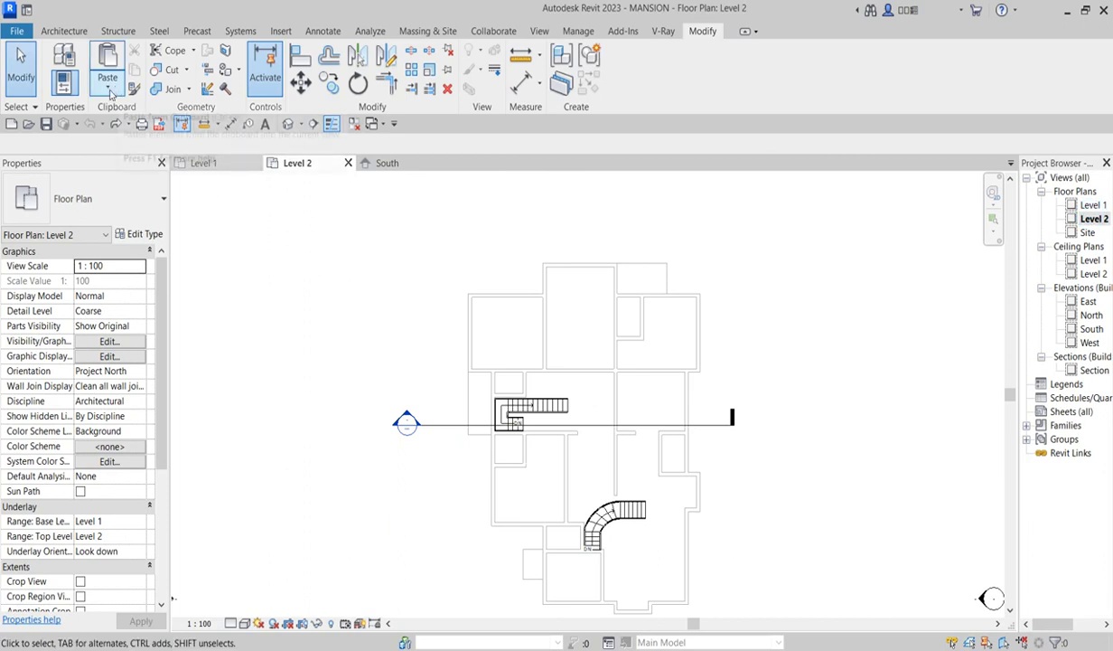
{"action": "left_click", "coordinate": [108, 91]}
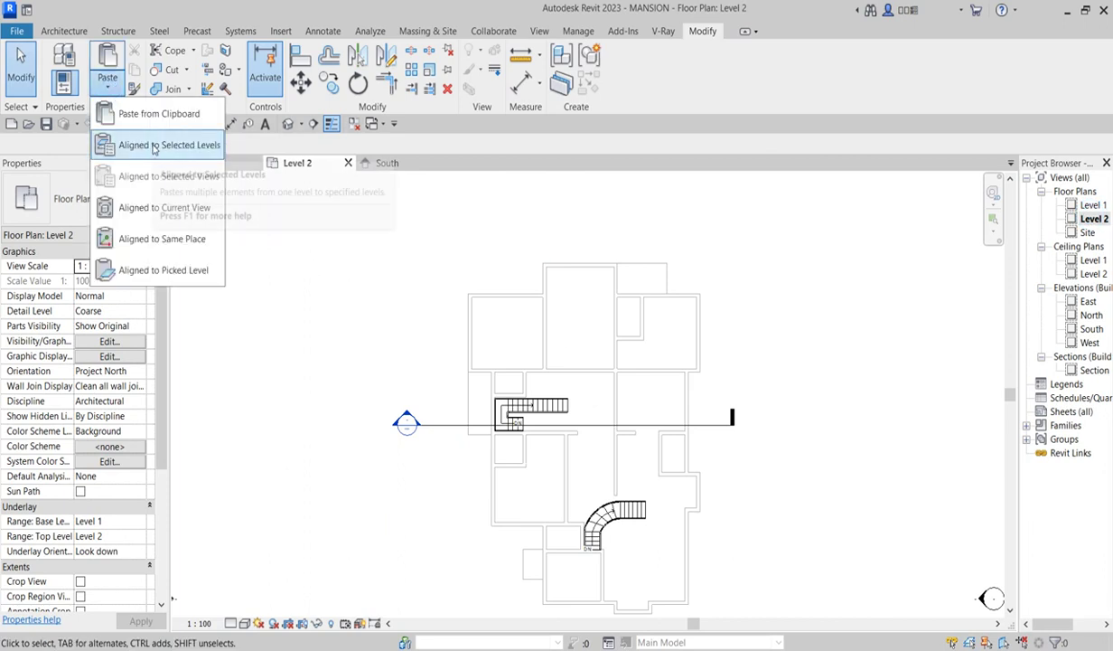
{"action": "left_click", "coordinate": [145, 208]}
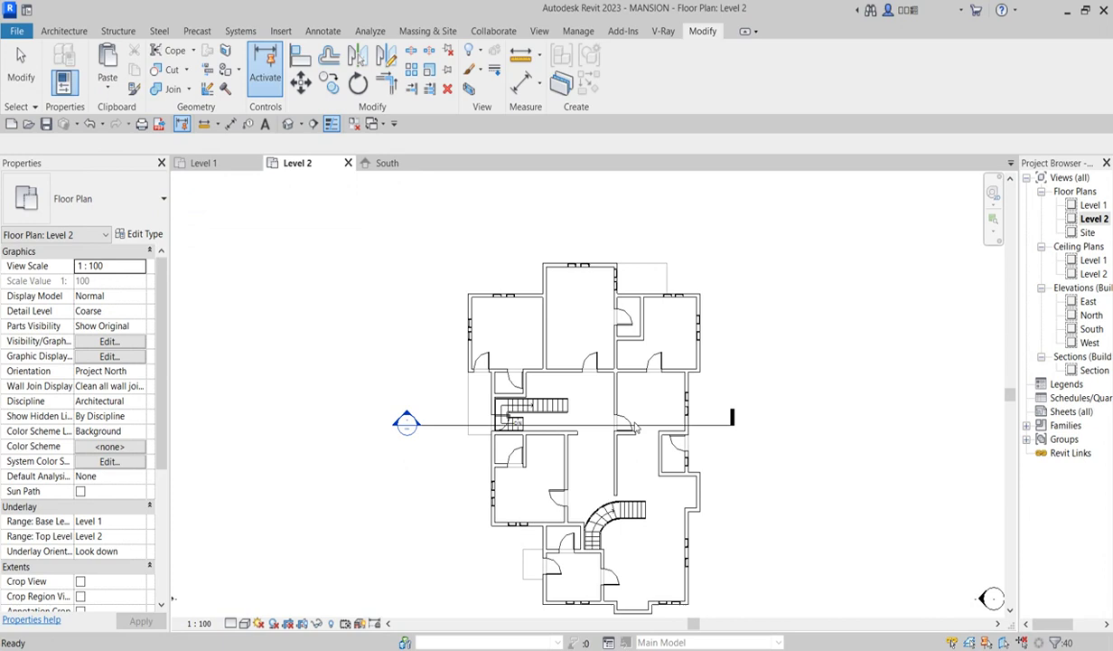
{"action": "left_click", "coordinate": [809, 402]}
- Open the South elevation to check the two matching storeys
{"action": "scroll", "coordinate": [623, 217], "scroll_direction": "down", "scroll_amount": 3}
{"action": "scroll", "coordinate": [649, 493], "scroll_direction": "up", "scroll_amount": 2}
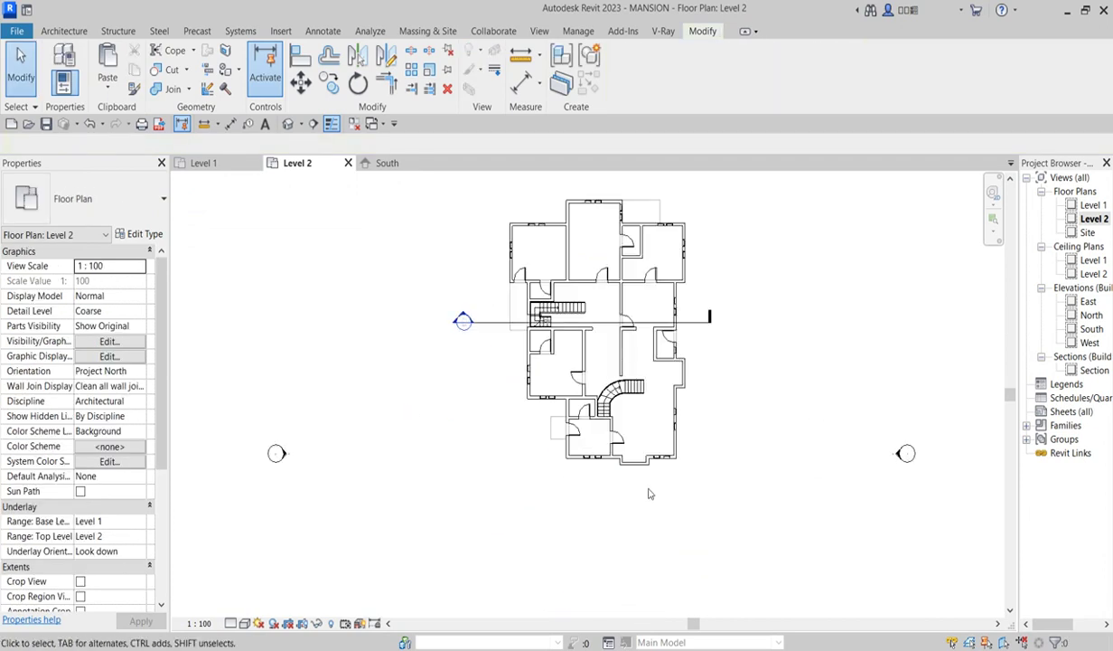
{"action": "scroll", "coordinate": [608, 317], "scroll_direction": "up", "scroll_amount": 2}
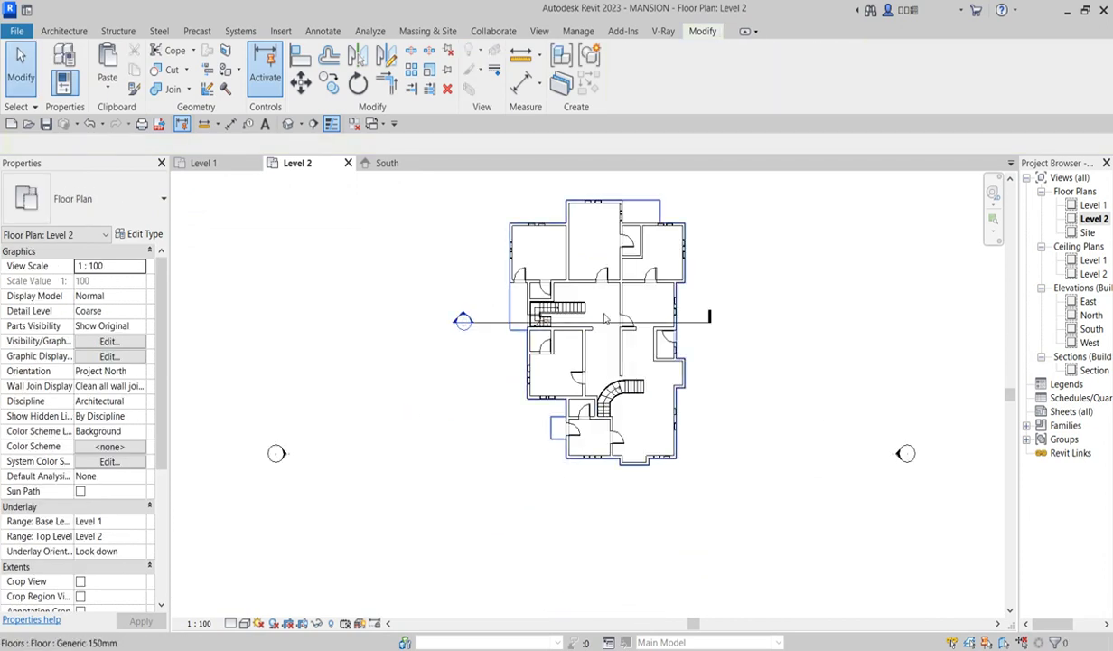
{"action": "double_click", "coordinate": [1090, 329]}
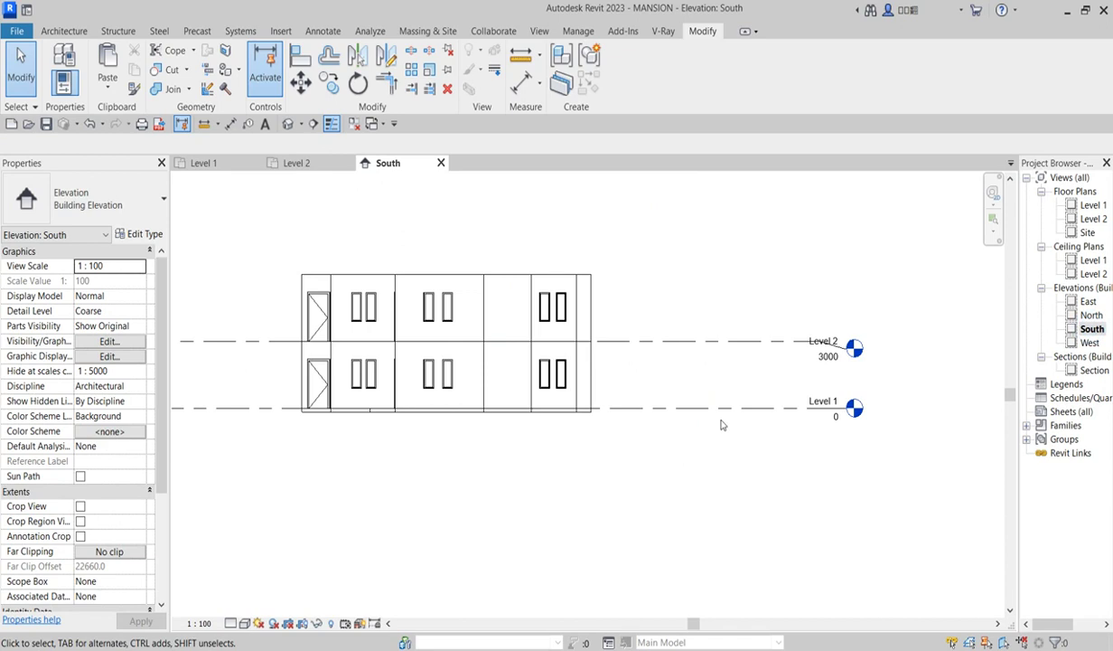
- Draw a new level 1000 below Level 1 on the South elevation
{"action": "scroll", "coordinate": [721, 425], "scroll_direction": "down", "scroll_amount": 3}
{"action": "scroll", "coordinate": [529, 422], "scroll_direction": "up", "scroll_amount": 3}
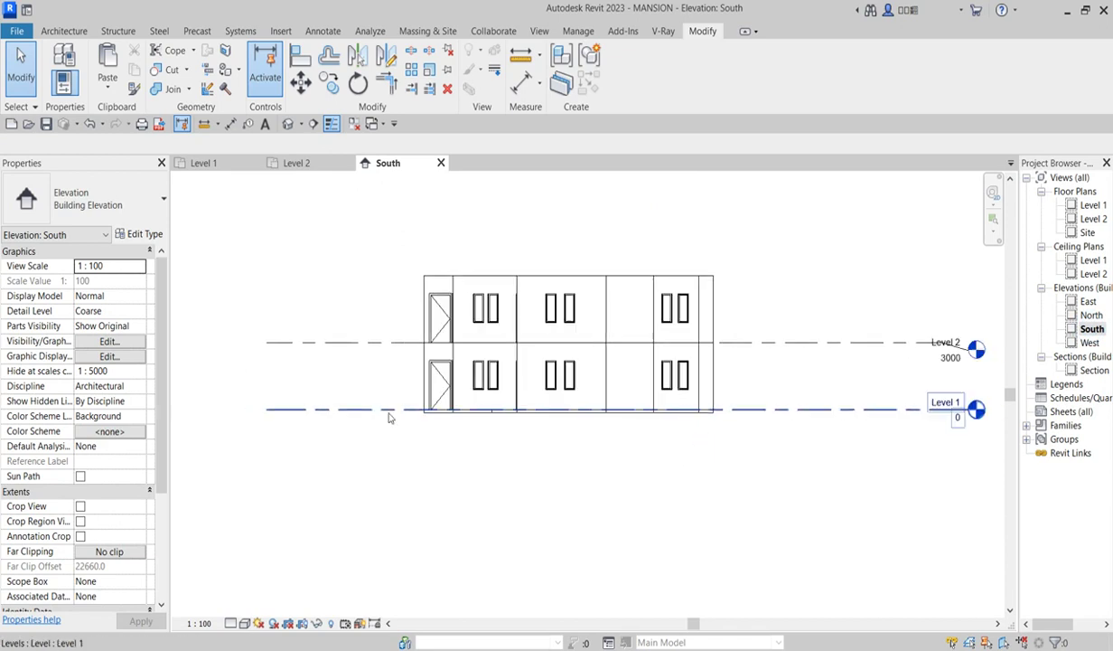
{"action": "scroll", "coordinate": [390, 417], "scroll_direction": "down", "scroll_amount": 2}
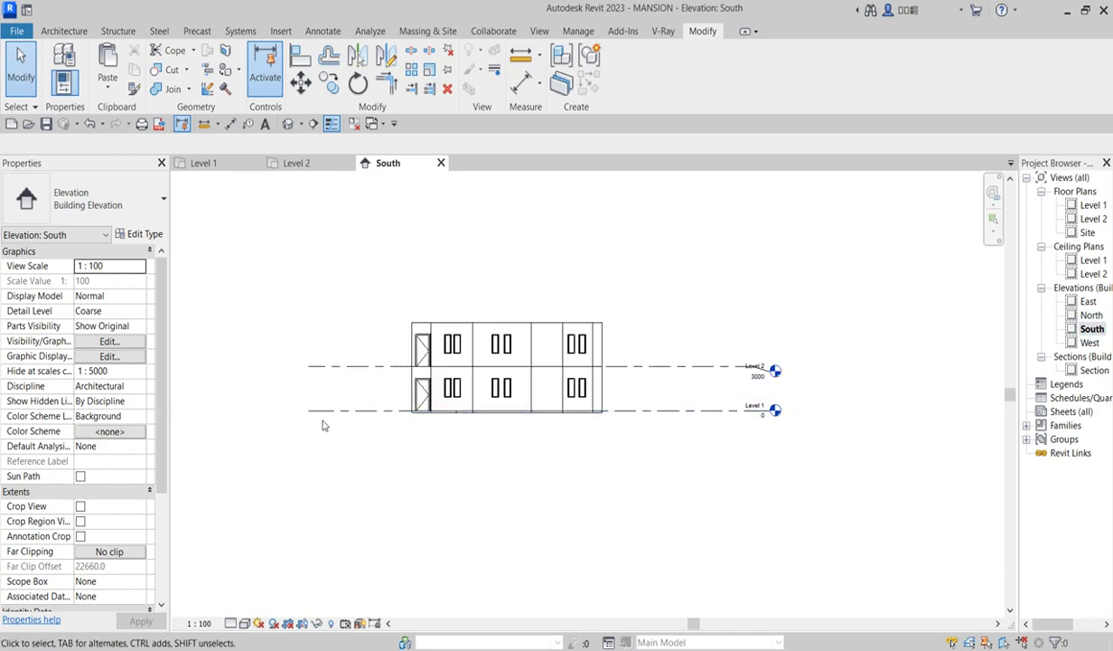
{"action": "left_click", "coordinate": [79, 33]}
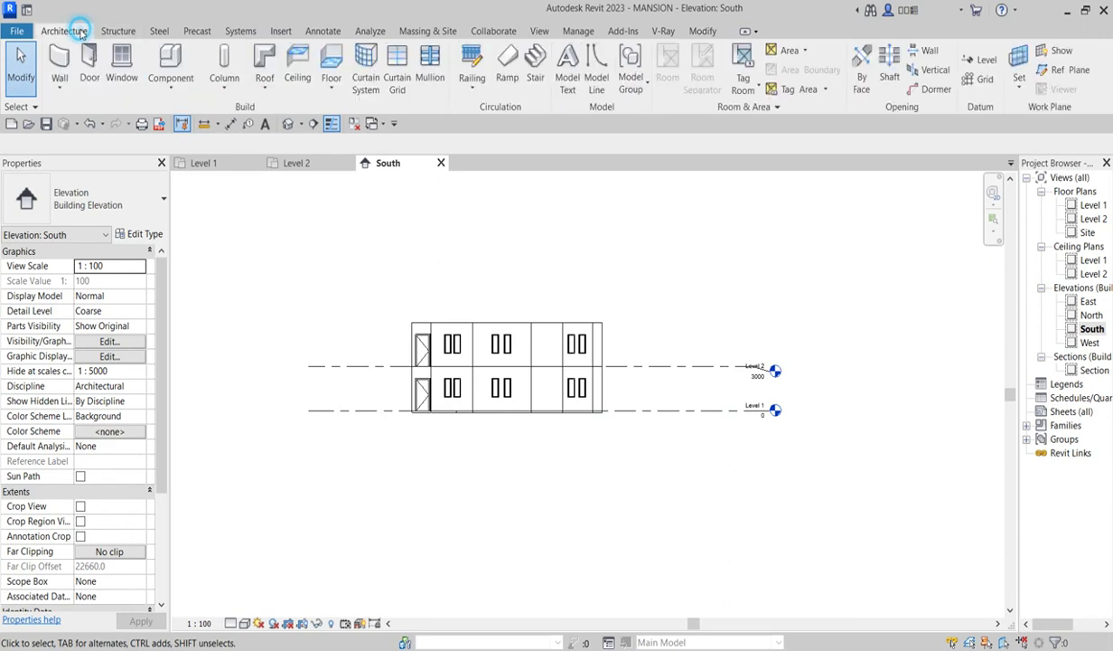
{"action": "left_click", "coordinate": [982, 60]}
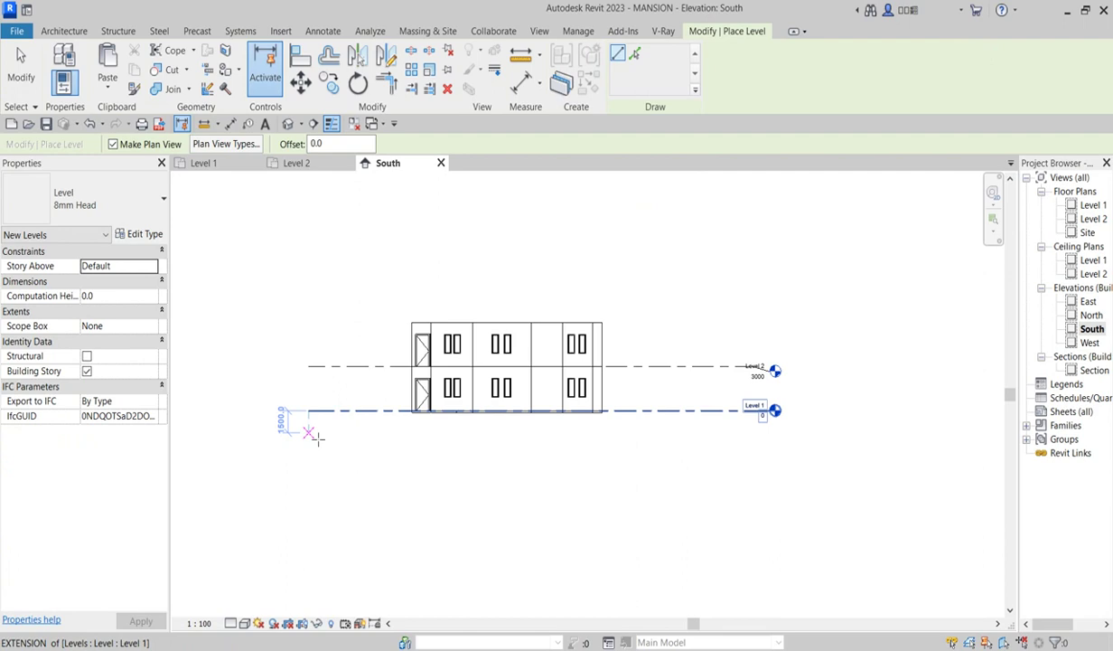
{"action": "scroll", "coordinate": [316, 436], "scroll_direction": "up", "scroll_amount": 2}
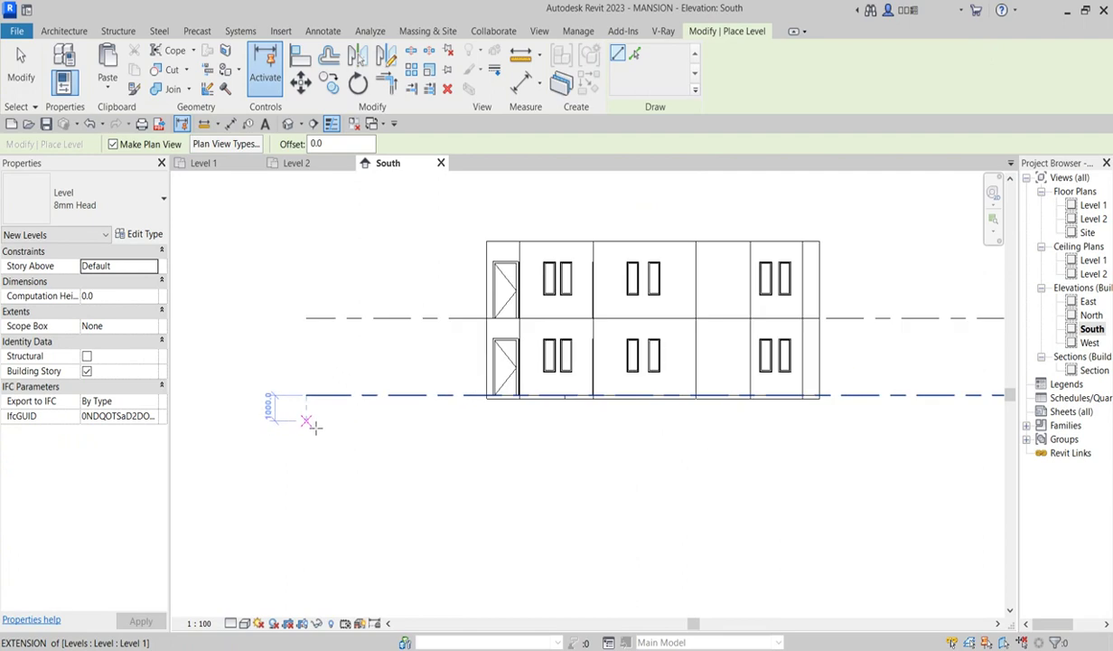
{"action": "left_click", "coordinate": [309, 423]}
{"action": "scroll", "coordinate": [416, 424], "scroll_direction": "down", "scroll_amount": 3}
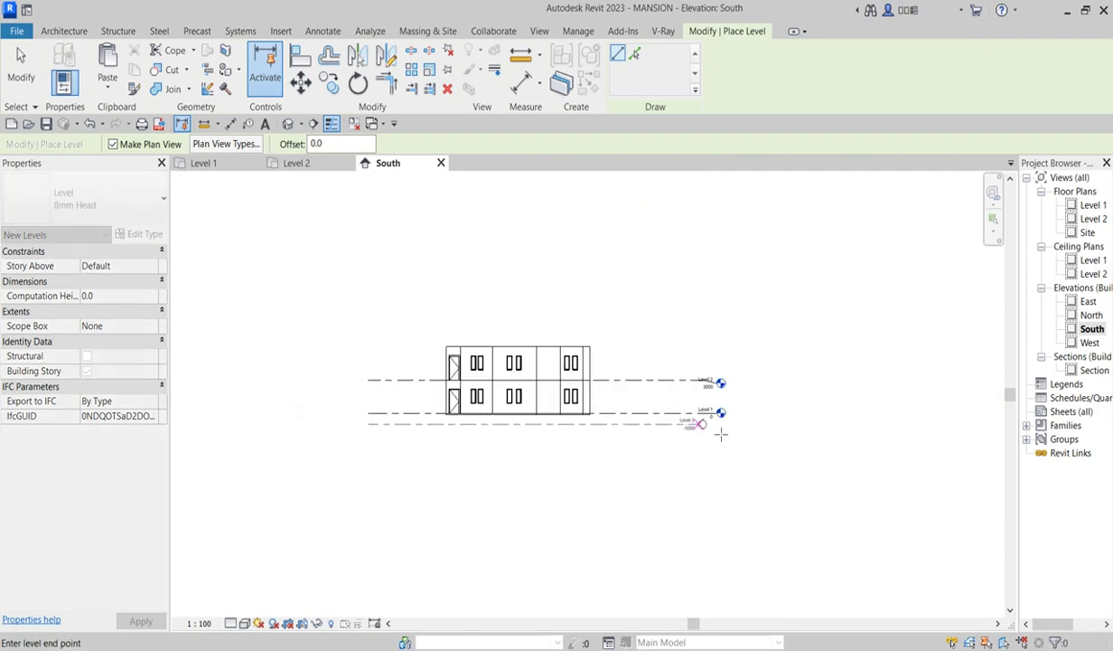
{"action": "scroll", "coordinate": [721, 432], "scroll_direction": "up", "scroll_amount": 2}
{"action": "left_click", "coordinate": [720, 423]}
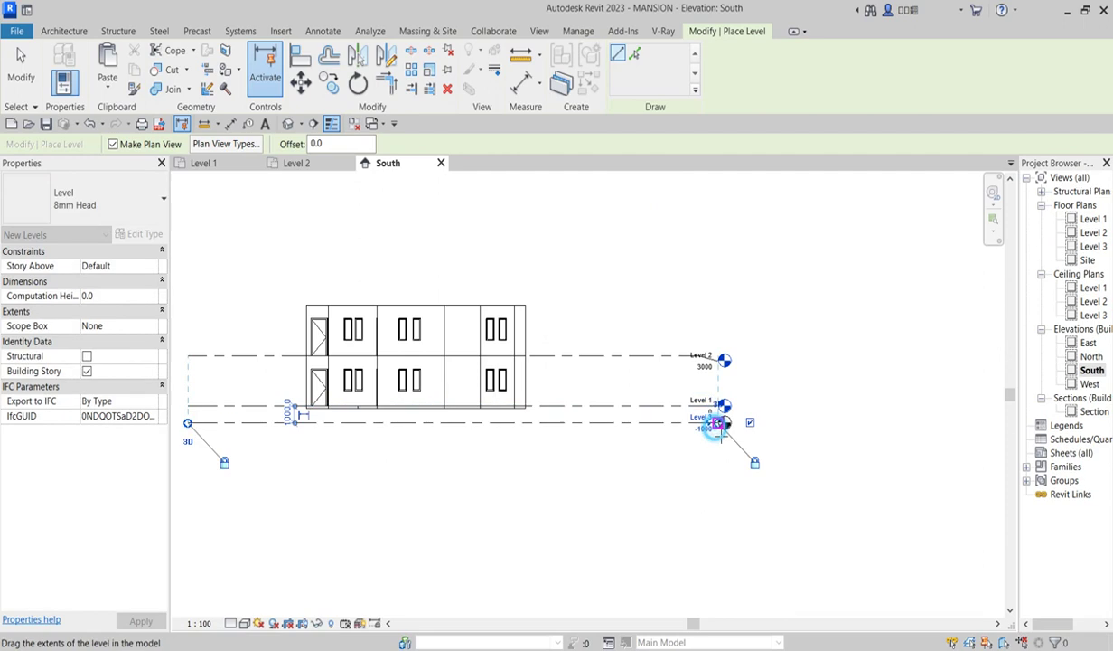
{"action": "right_click", "coordinate": [810, 332]}
{"action": "right_click", "coordinate": [739, 245]}
{"action": "left_click", "coordinate": [759, 253]}
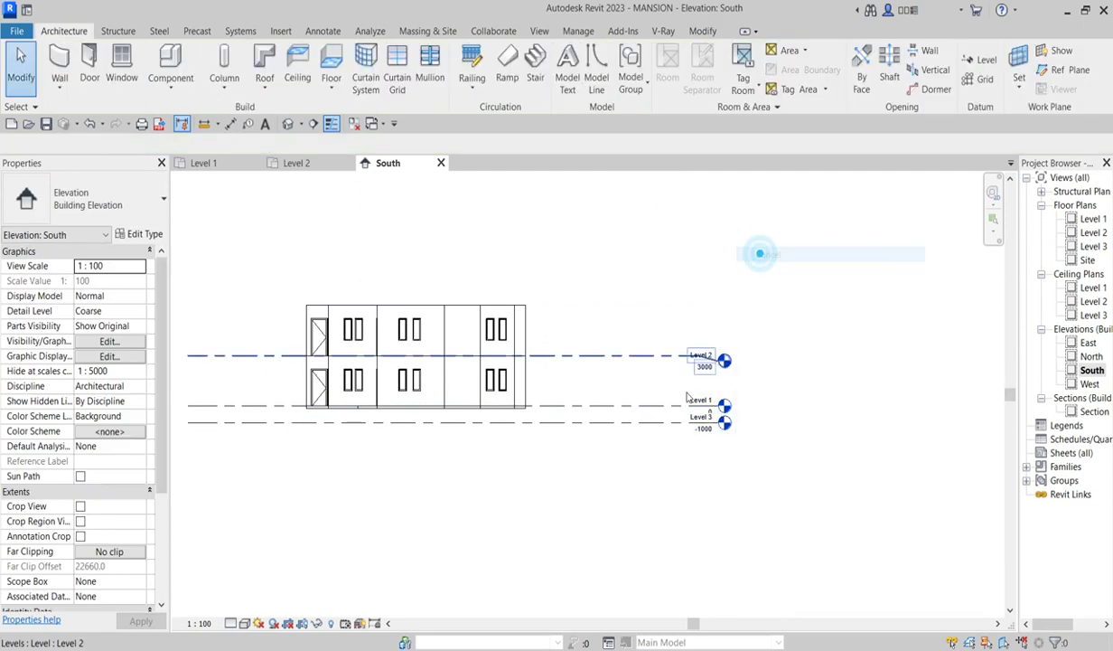
- Inspect the new Level 3 at -1000 and select its floor plan in the Project Browser
{"action": "scroll", "coordinate": [687, 397], "scroll_direction": "up", "scroll_amount": 2}
{"action": "scroll", "coordinate": [705, 466], "scroll_direction": "down", "scroll_amount": 4}
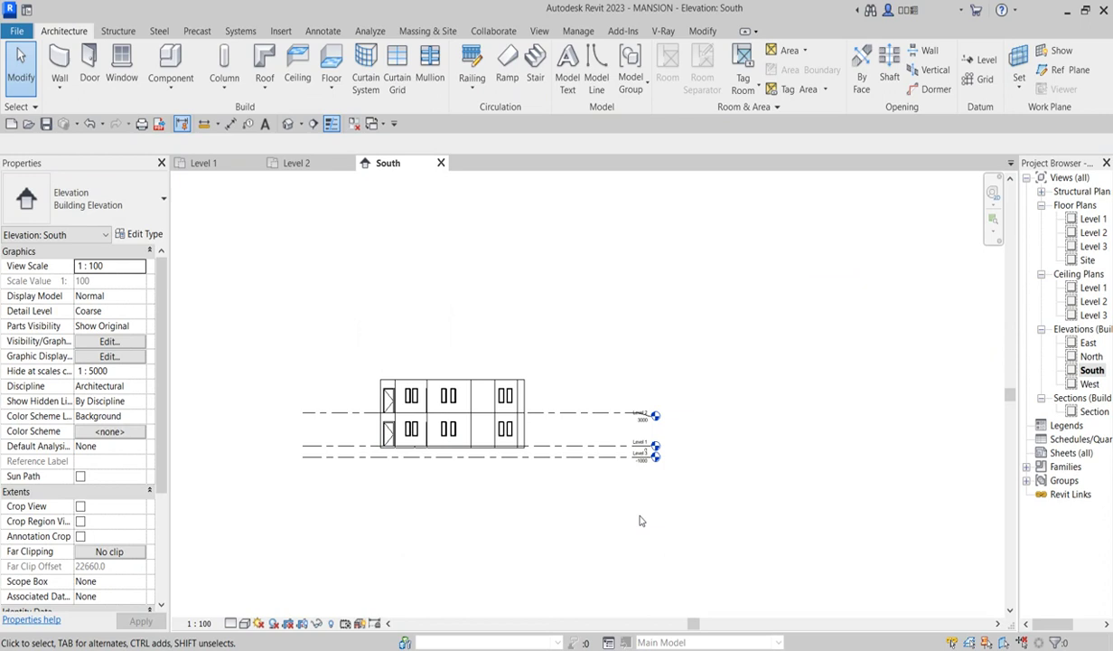
{"action": "scroll", "coordinate": [629, 463], "scroll_direction": "up", "scroll_amount": 2}
{"action": "left_click", "coordinate": [1095, 247]}
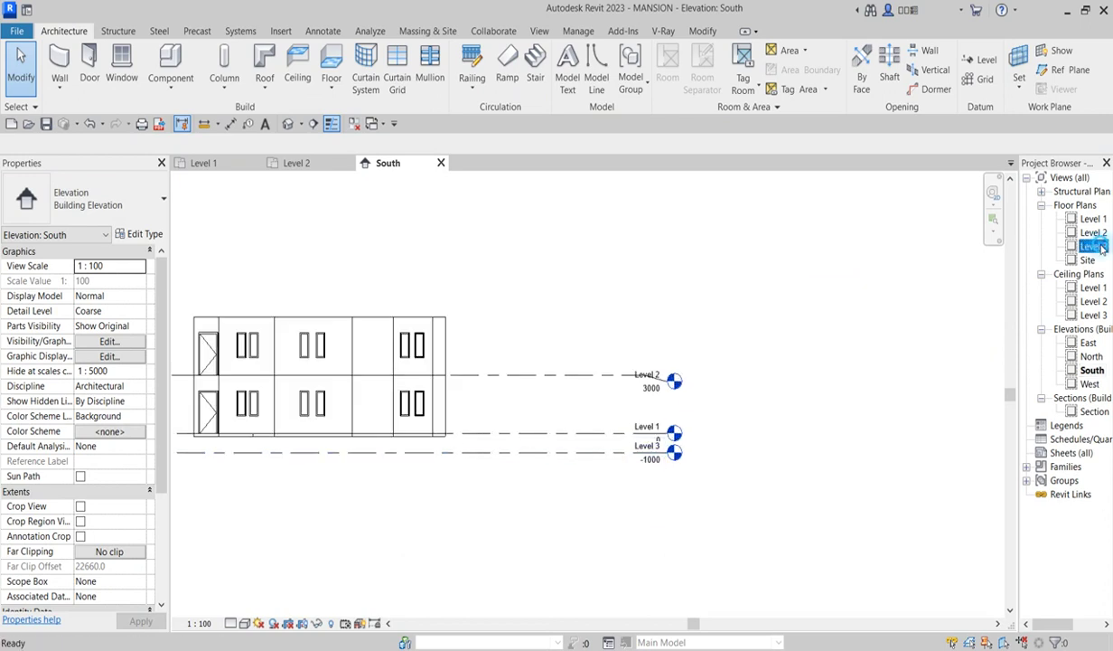
- Rename the Level 3 floor plan and its level to 'foundation'
{"action": "right_click", "coordinate": [1096, 246]}
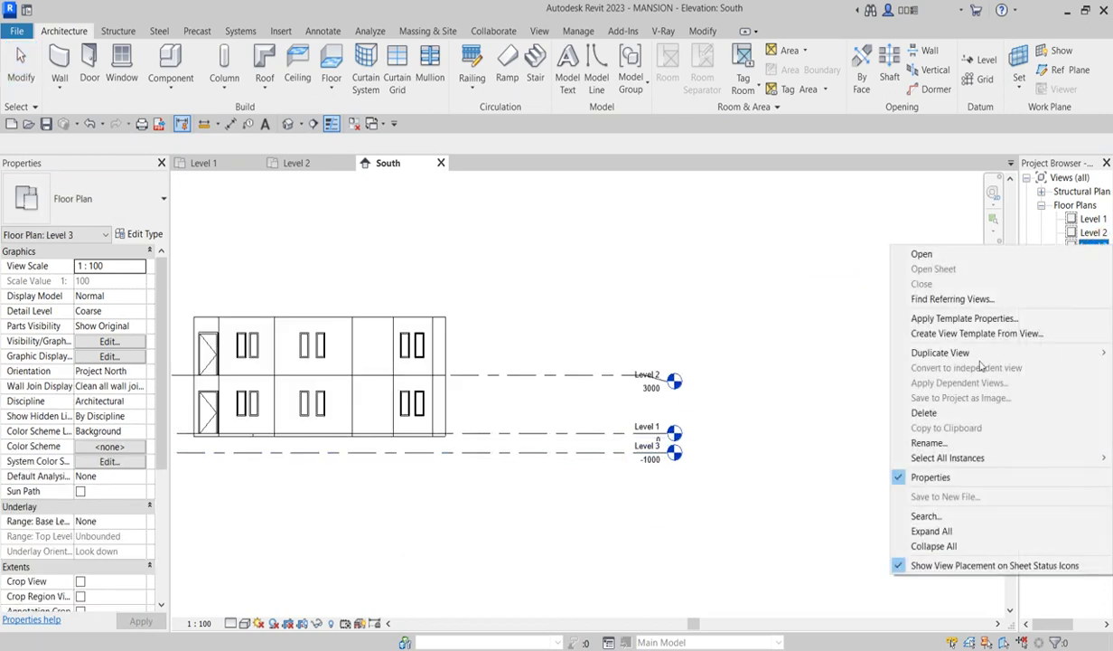
{"action": "left_click", "coordinate": [934, 443]}
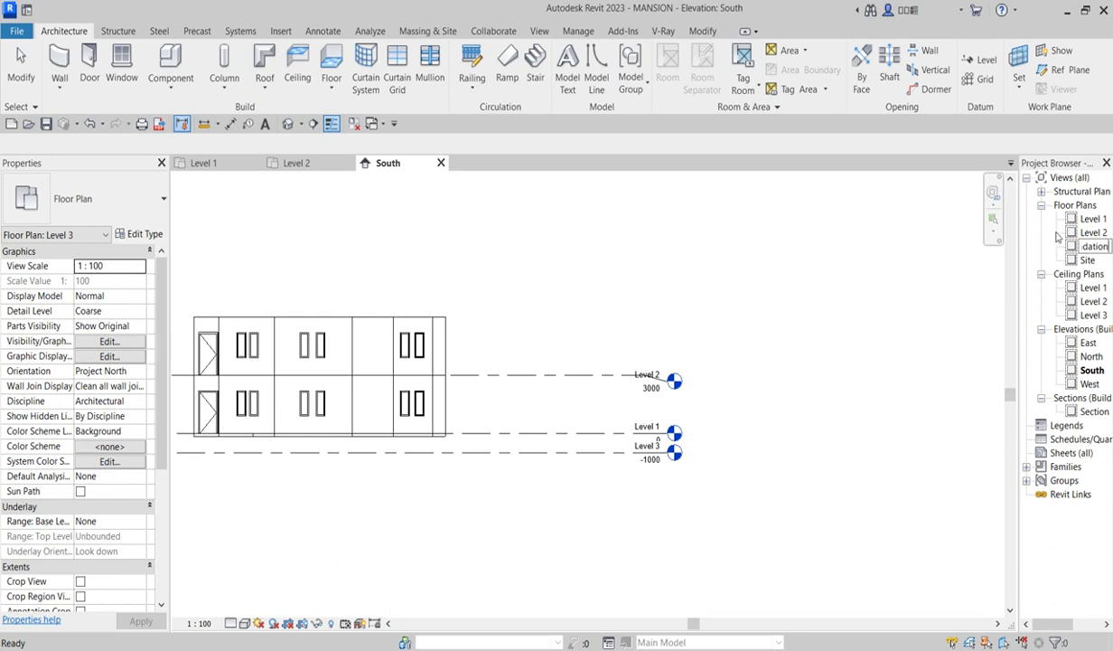
{"action": "type", "text": "foundation"}
{"action": "key", "text": "Return"}
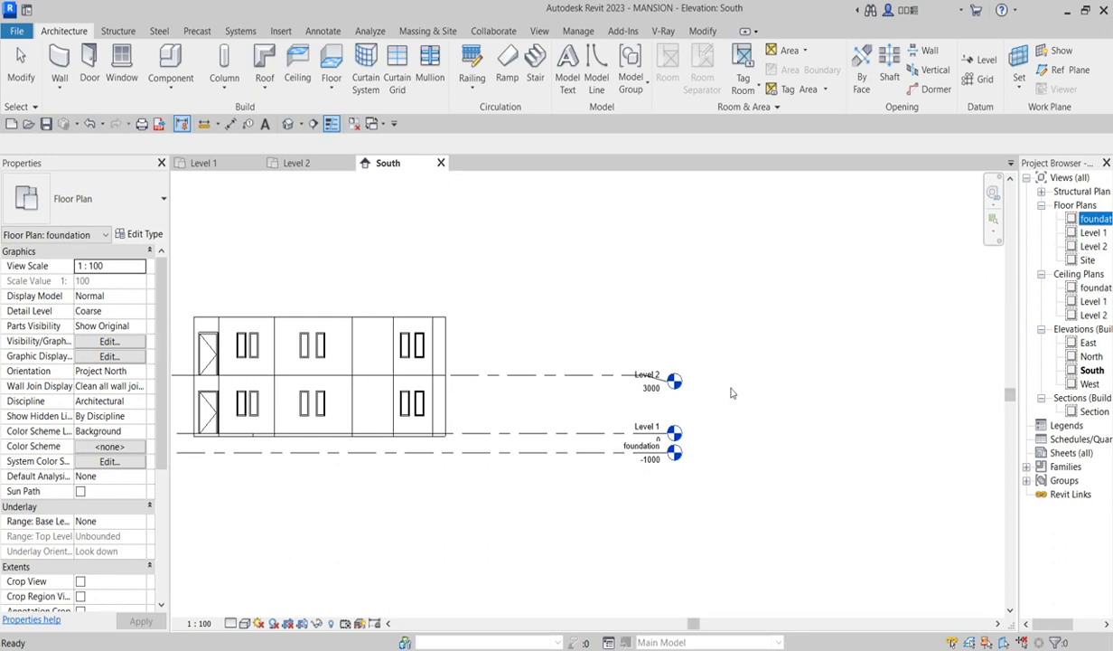
- Paste the copied walls aligned into the foundation floor plan
{"action": "double_click", "coordinate": [1095, 219]}
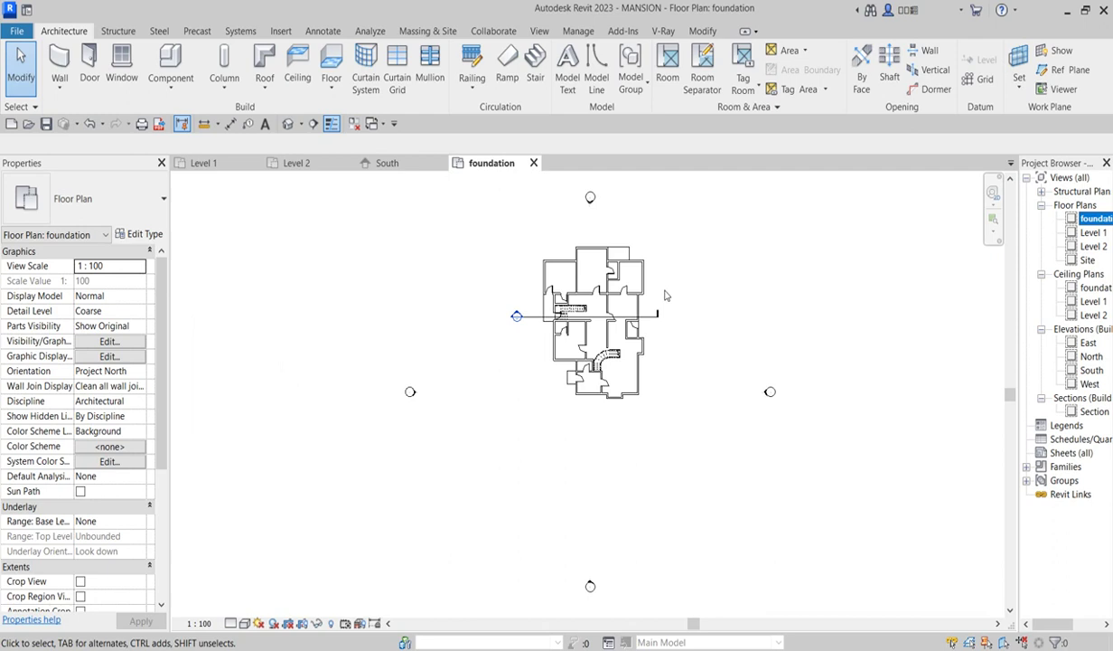
{"action": "scroll", "coordinate": [661, 323], "scroll_direction": "up", "scroll_amount": 1}
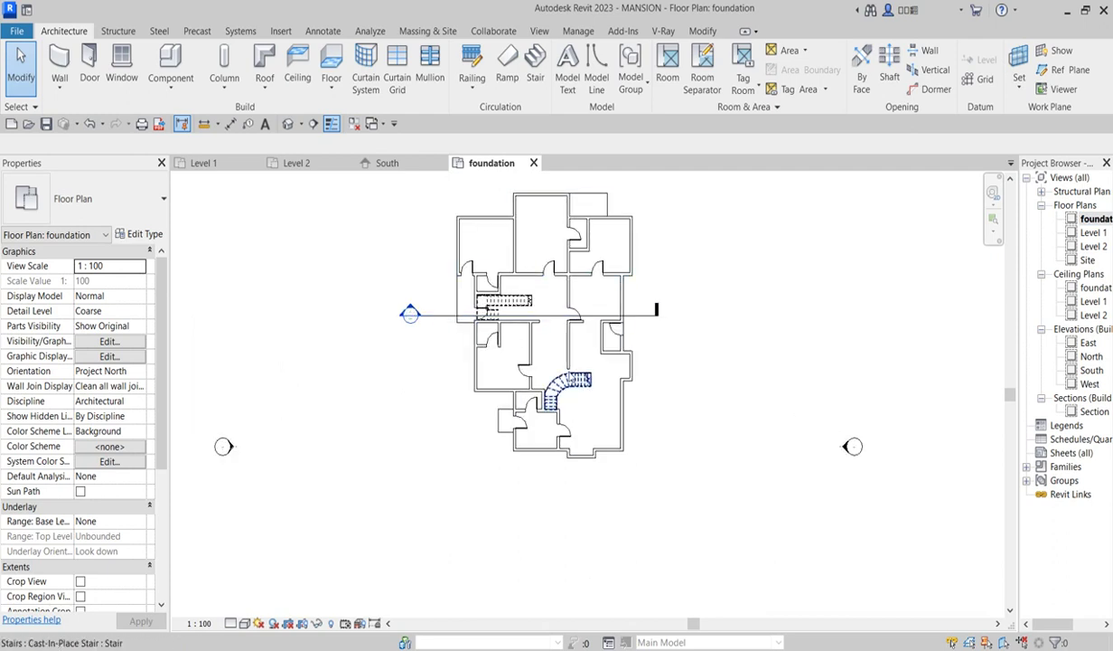
{"action": "scroll", "coordinate": [635, 378], "scroll_direction": "down", "scroll_amount": 1}
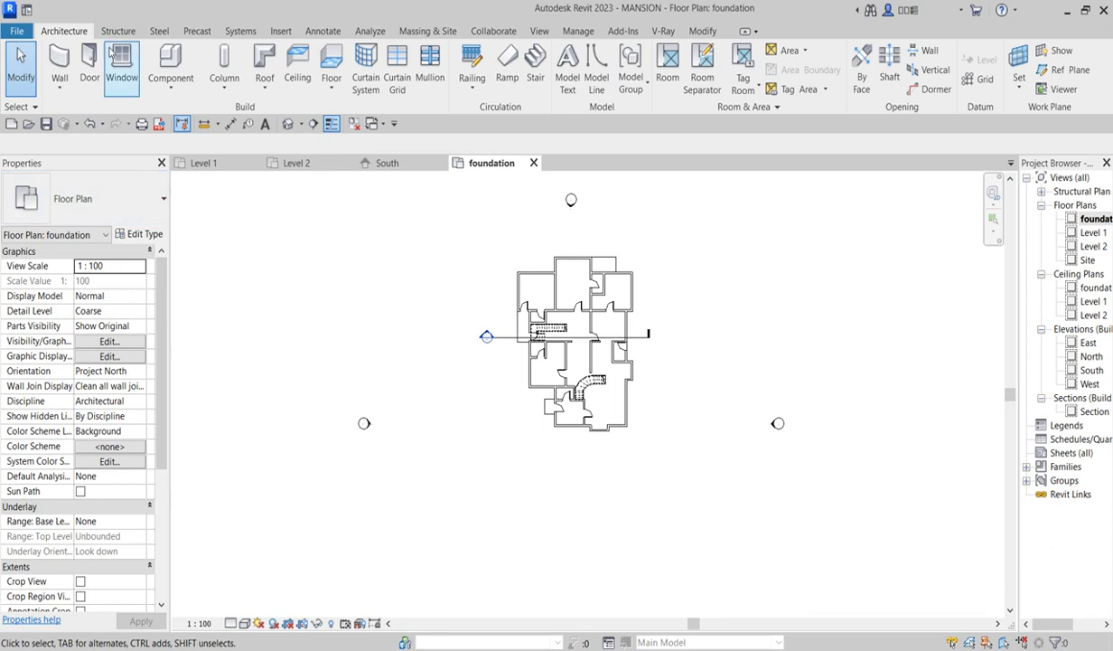
{"action": "left_click", "coordinate": [704, 31]}
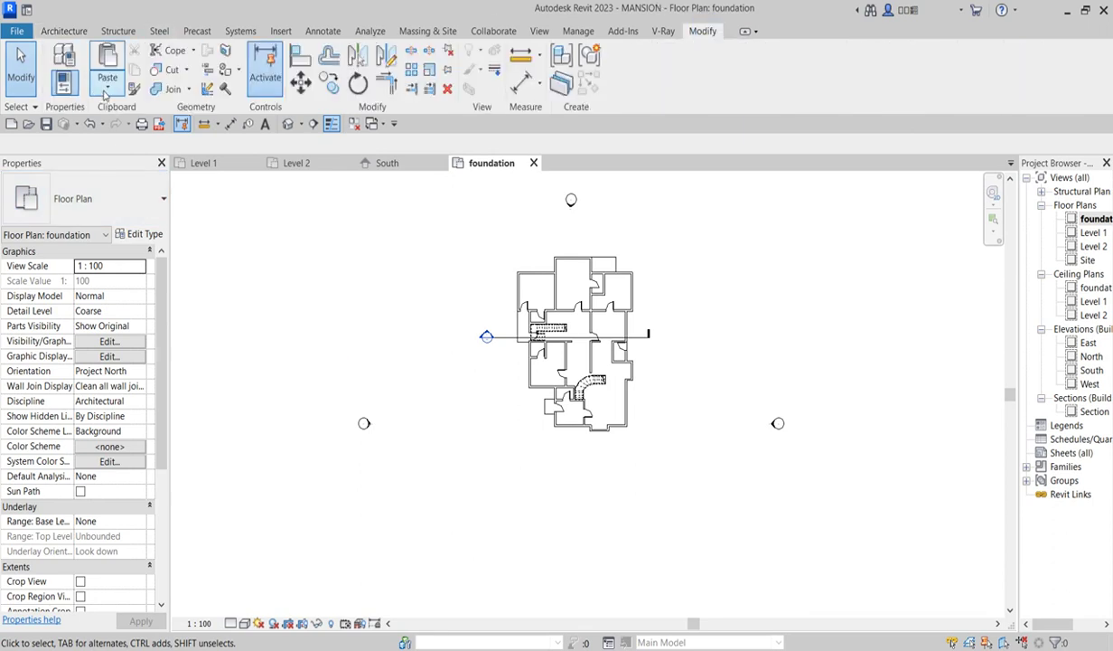
{"action": "left_click", "coordinate": [108, 83]}
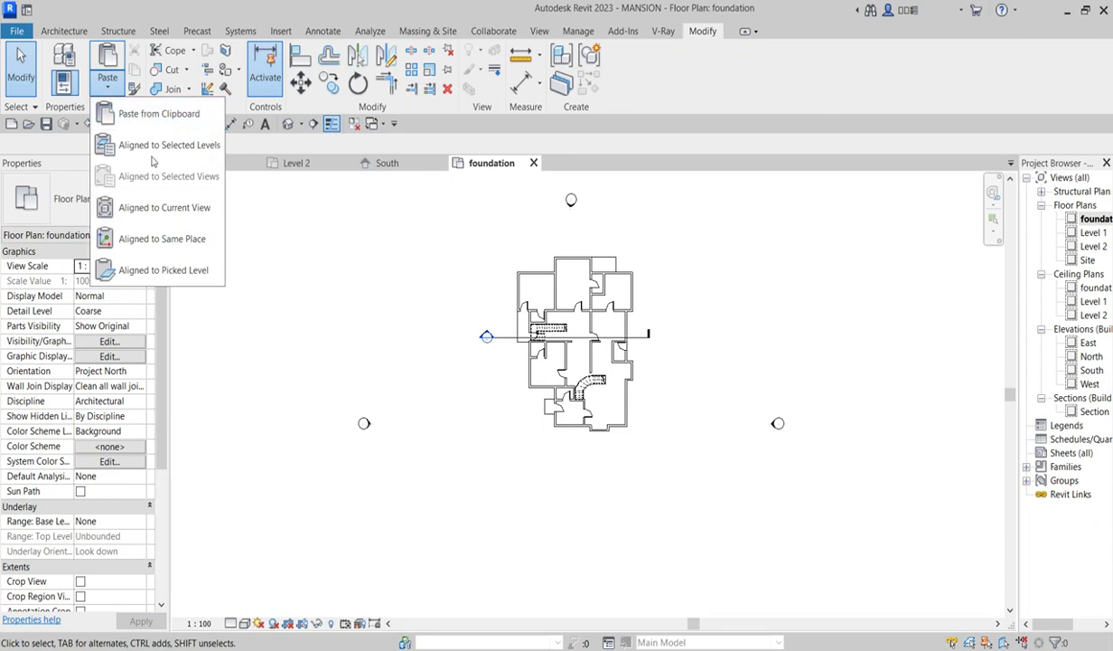
{"action": "left_click", "coordinate": [183, 208]}
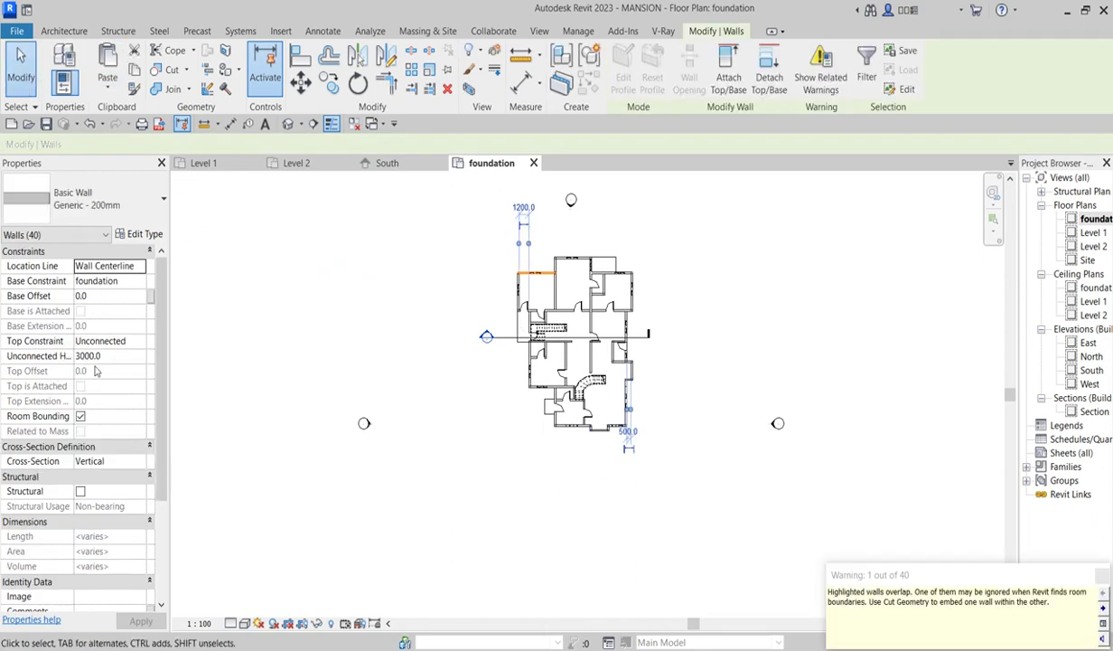
- Check the pasted foundation walls below Level 1 on the South elevation
{"action": "scroll", "coordinate": [621, 443], "scroll_direction": "up", "scroll_amount": 3}
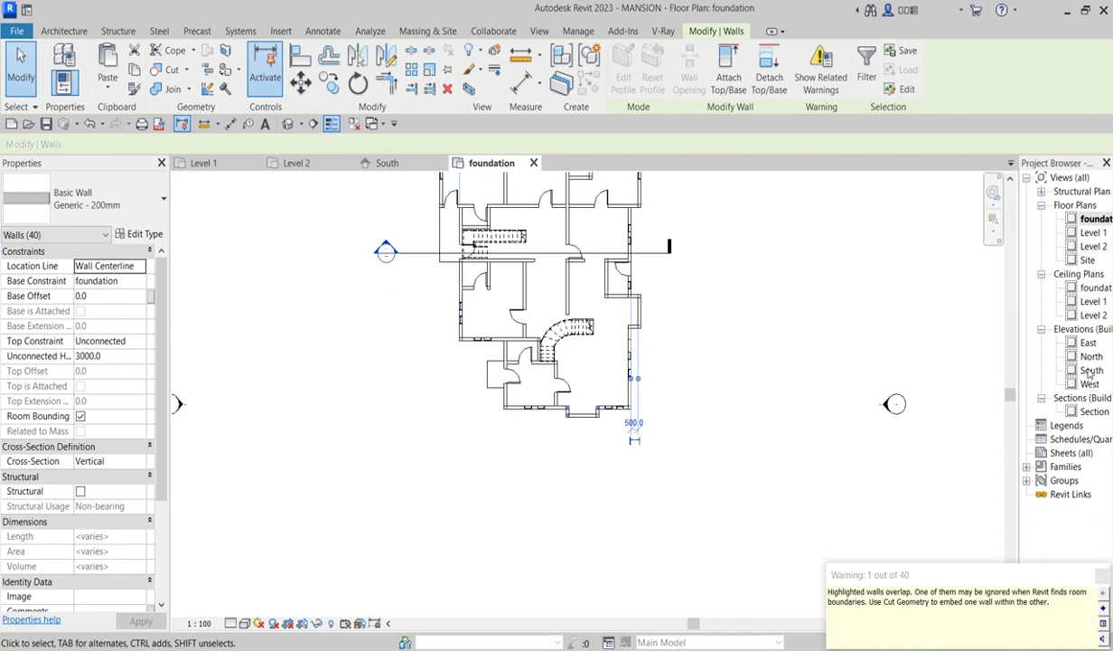
{"action": "double_click", "coordinate": [1091, 370]}
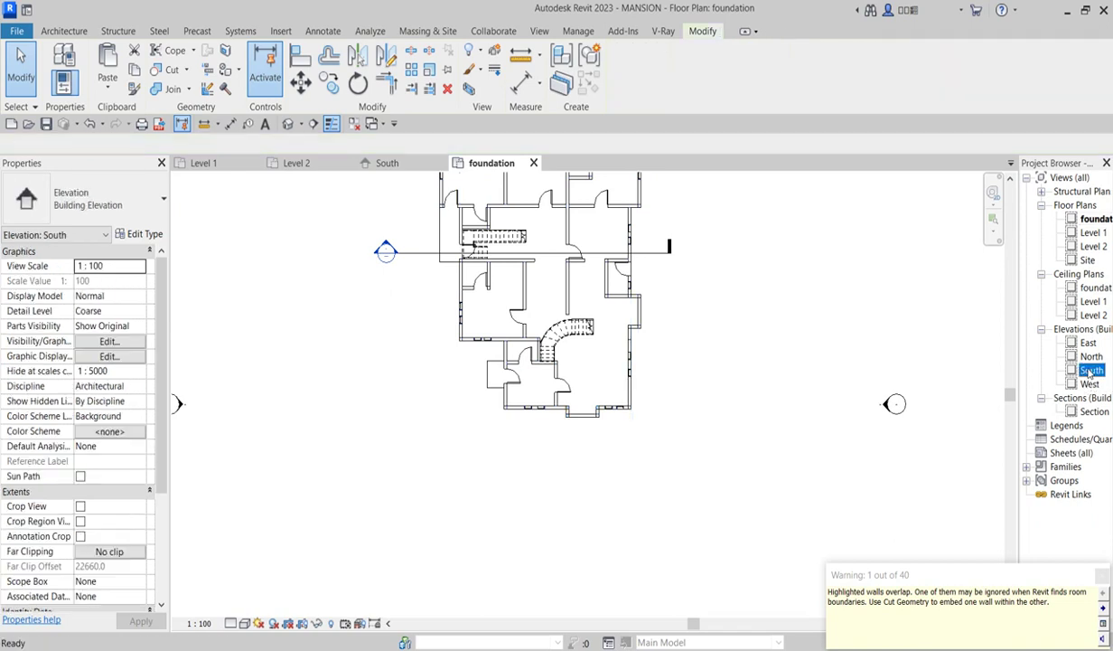
{"action": "left_click", "coordinate": [404, 476]}
{"action": "scroll", "coordinate": [415, 422], "scroll_direction": "up", "scroll_amount": 3}
{"action": "scroll", "coordinate": [542, 426], "scroll_direction": "down", "scroll_amount": 5}
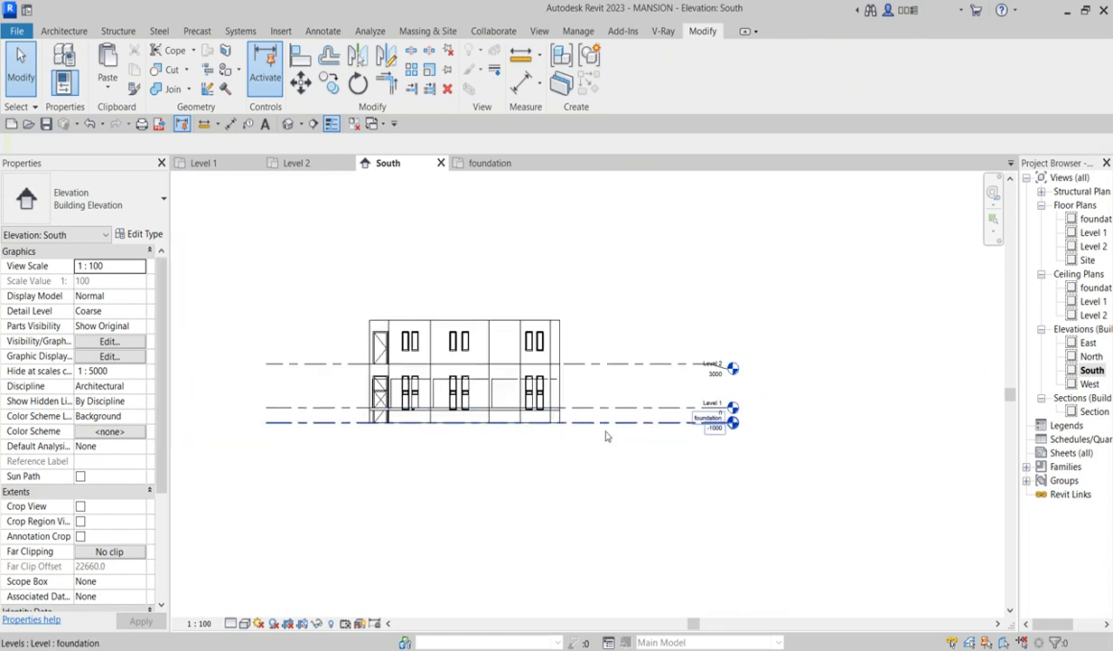
{"action": "scroll", "coordinate": [386, 426], "scroll_direction": "up", "scroll_amount": 4}
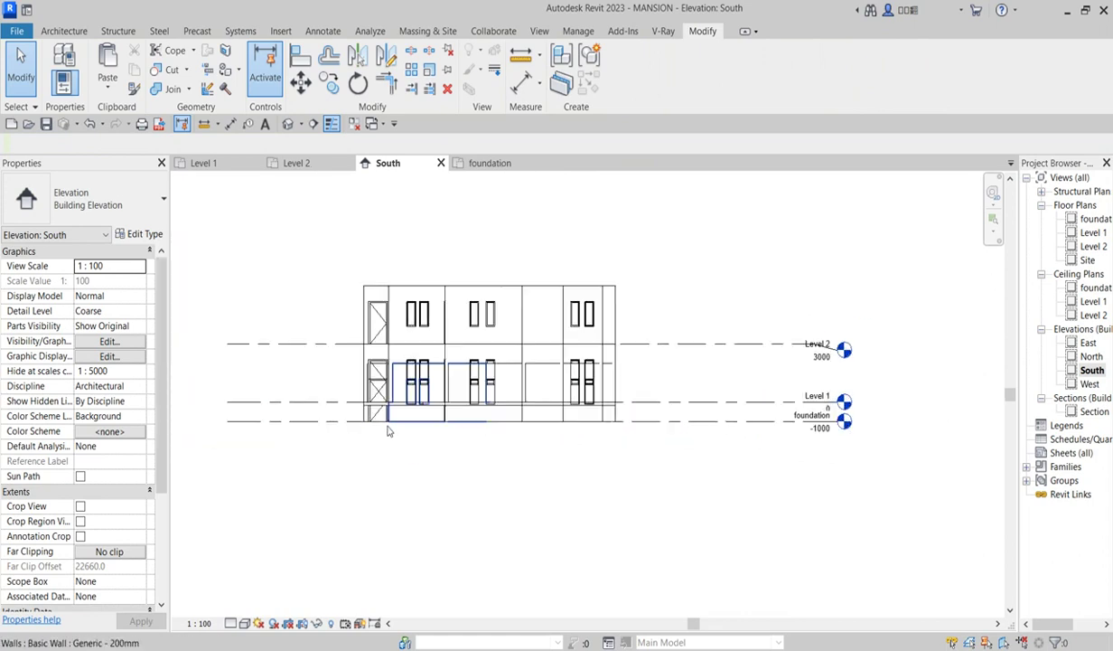
- In the foundation plan's View Range, change the cut plane offset from 1200 to 700
{"action": "double_click", "coordinate": [1096, 219]}
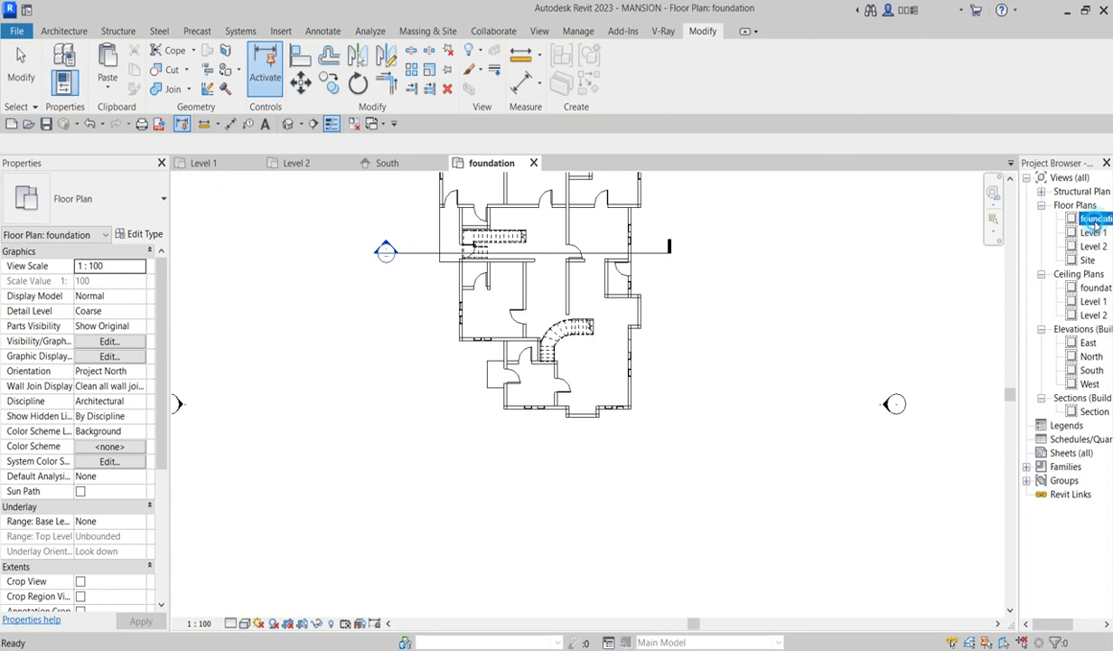
{"action": "left_click", "coordinate": [264, 219]}
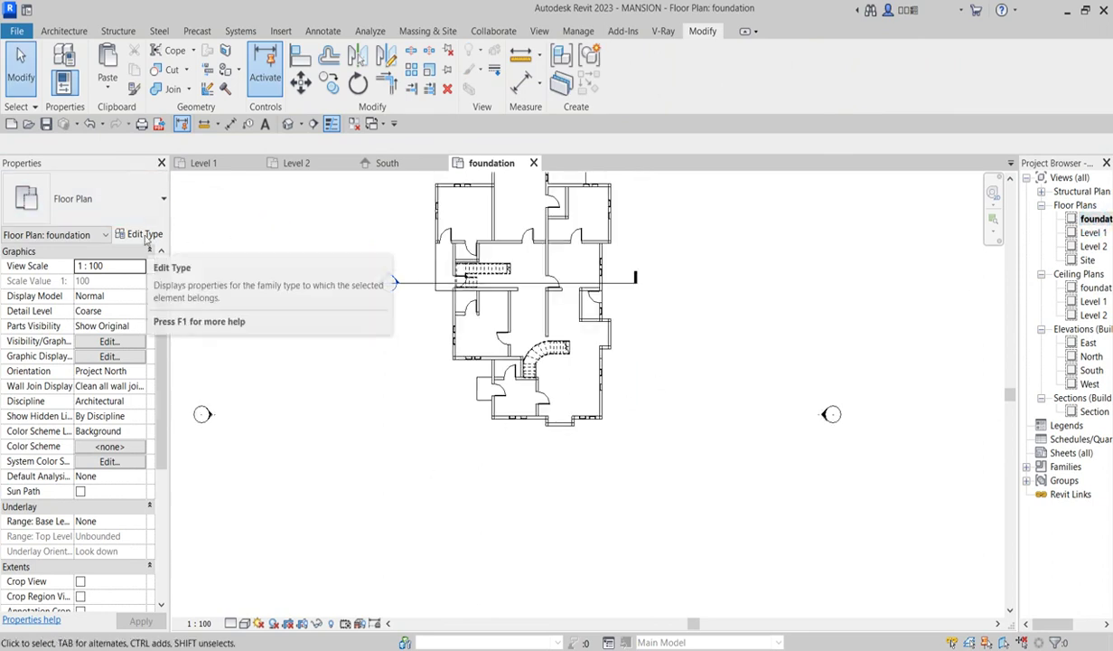
{"action": "scroll", "coordinate": [163, 300], "scroll_direction": "down", "scroll_amount": 3}
{"action": "scroll", "coordinate": [159, 298], "scroll_direction": "up", "scroll_amount": 3}
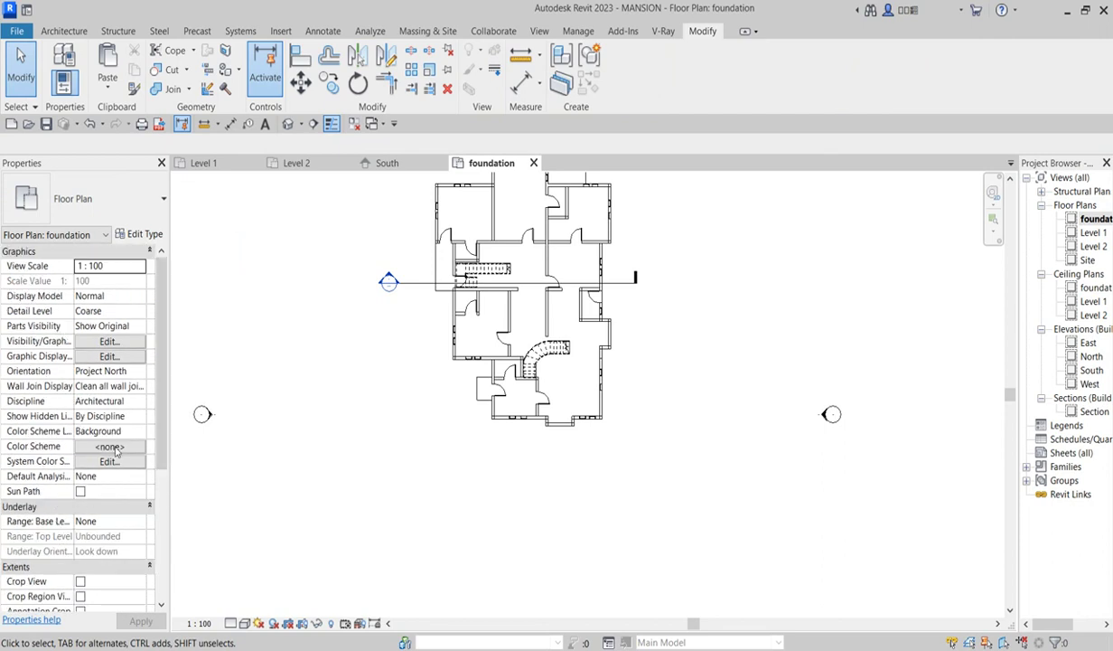
{"action": "scroll", "coordinate": [167, 331], "scroll_direction": "down", "scroll_amount": 3}
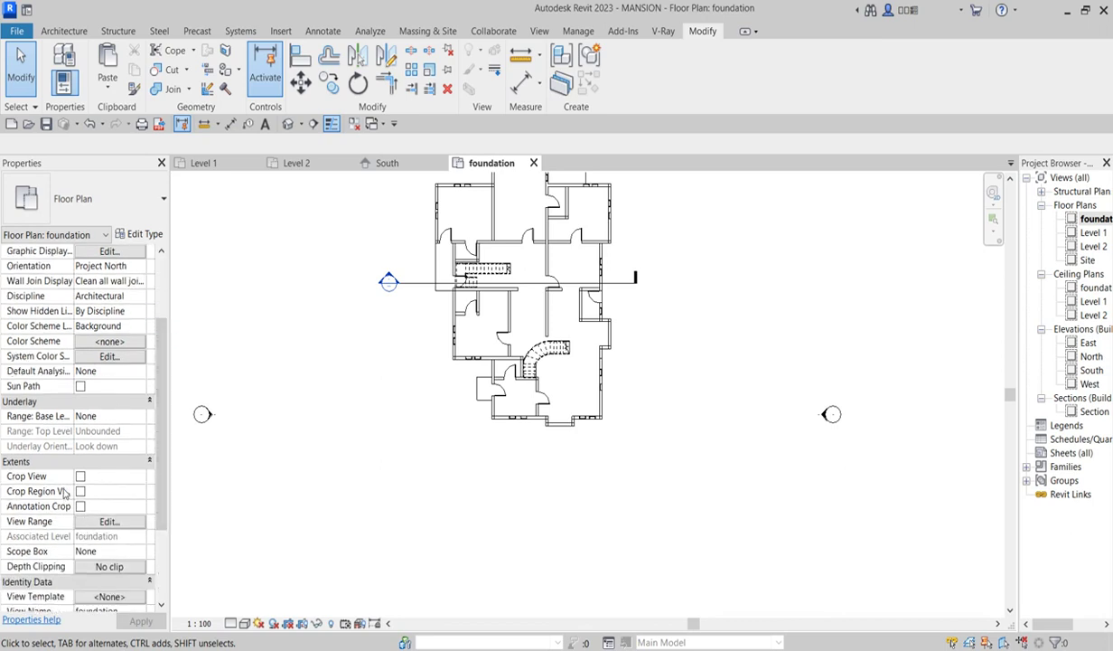
{"action": "left_click_drag", "start_coordinate": [153, 433], "coordinate": [156, 477]}
{"action": "left_click", "coordinate": [109, 431]}
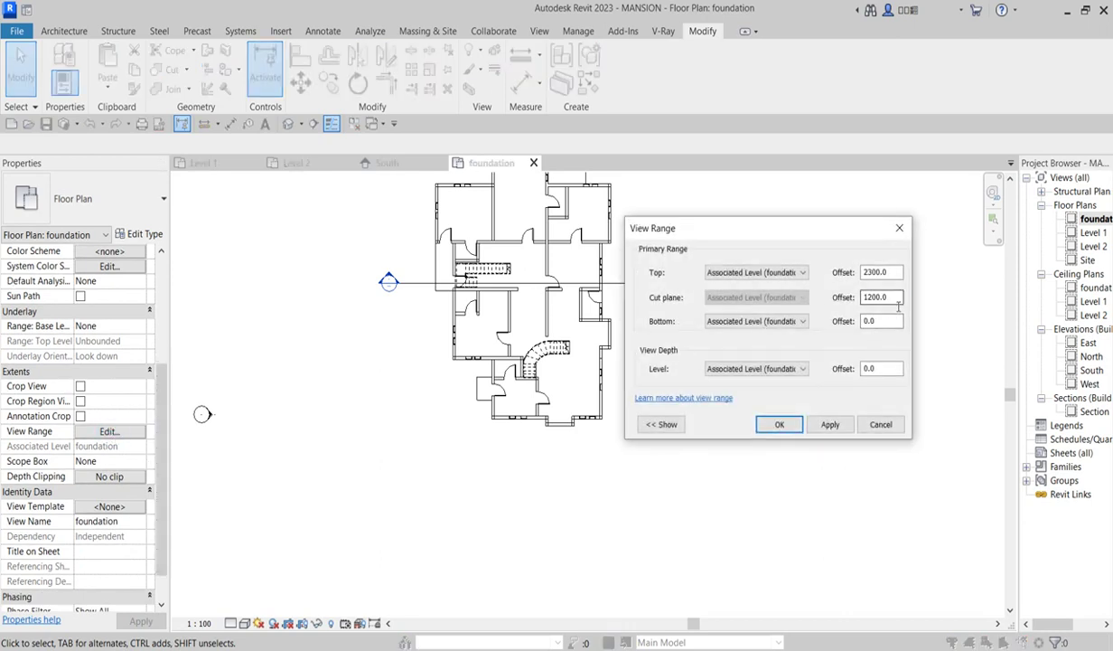
{"action": "double_click", "coordinate": [892, 298]}
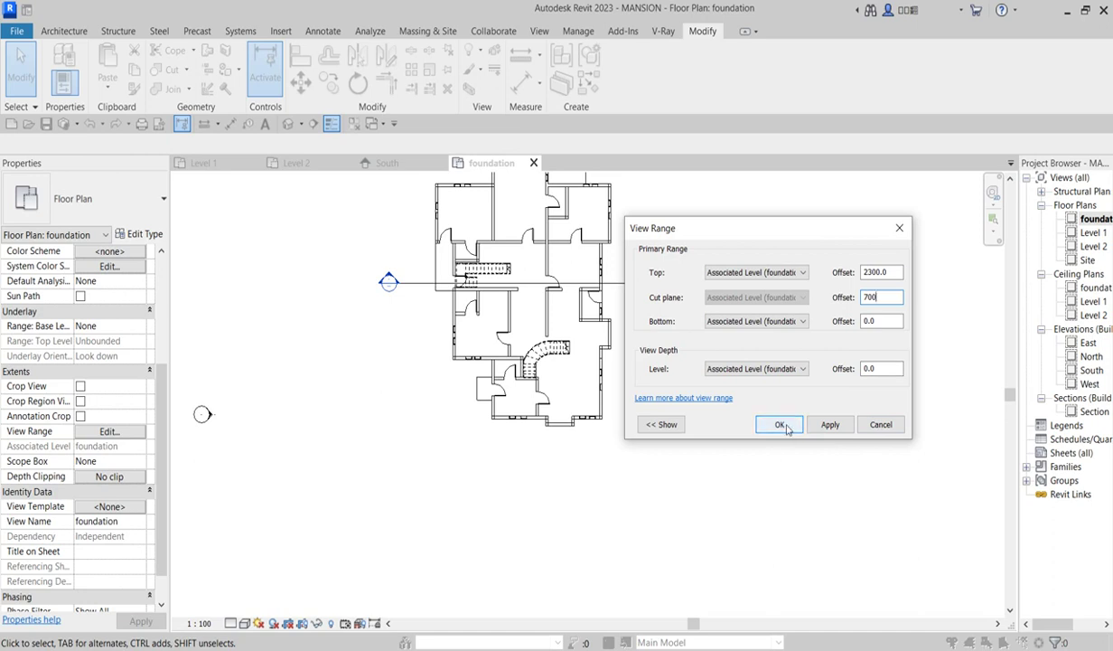
- Apply the 700 cut plane offset and zoom over the foundation plan
{"action": "left_click", "coordinate": [782, 425]}
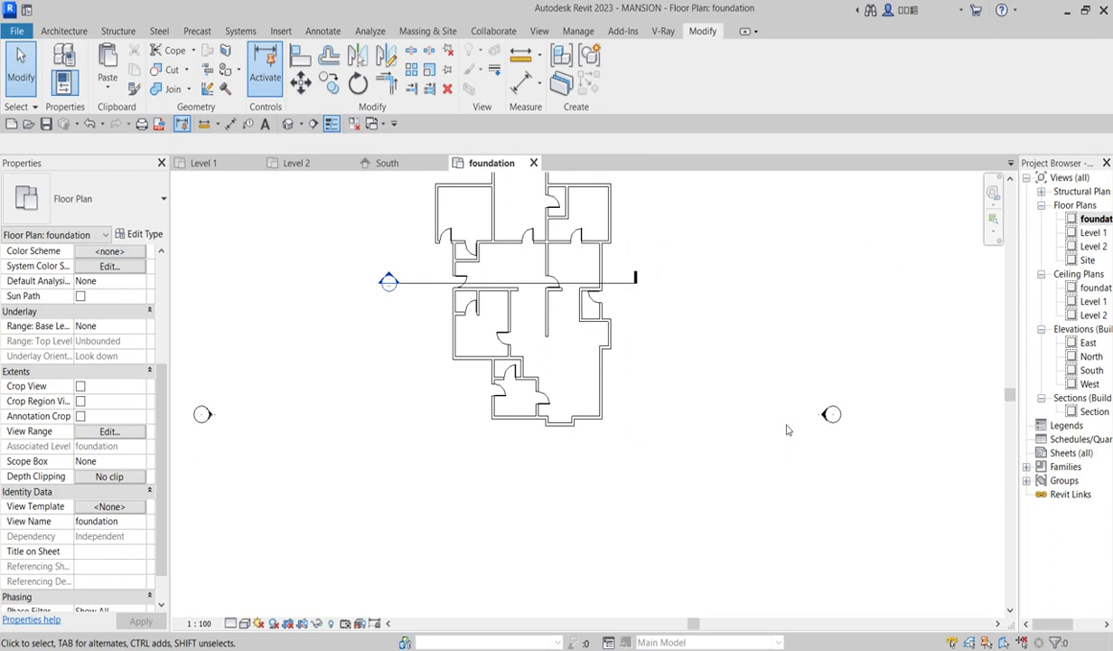
{"action": "scroll", "coordinate": [478, 256], "scroll_direction": "up", "scroll_amount": 4}
{"action": "scroll", "coordinate": [616, 279], "scroll_direction": "up", "scroll_amount": 2}
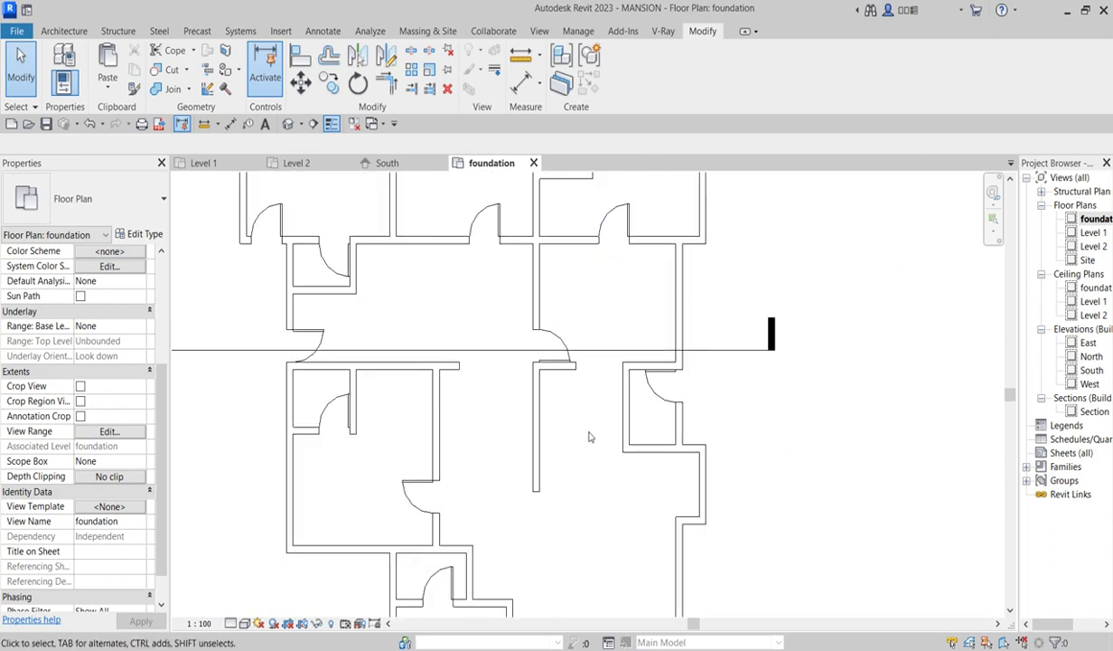
{"action": "scroll", "coordinate": [624, 421], "scroll_direction": "down", "scroll_amount": 5}
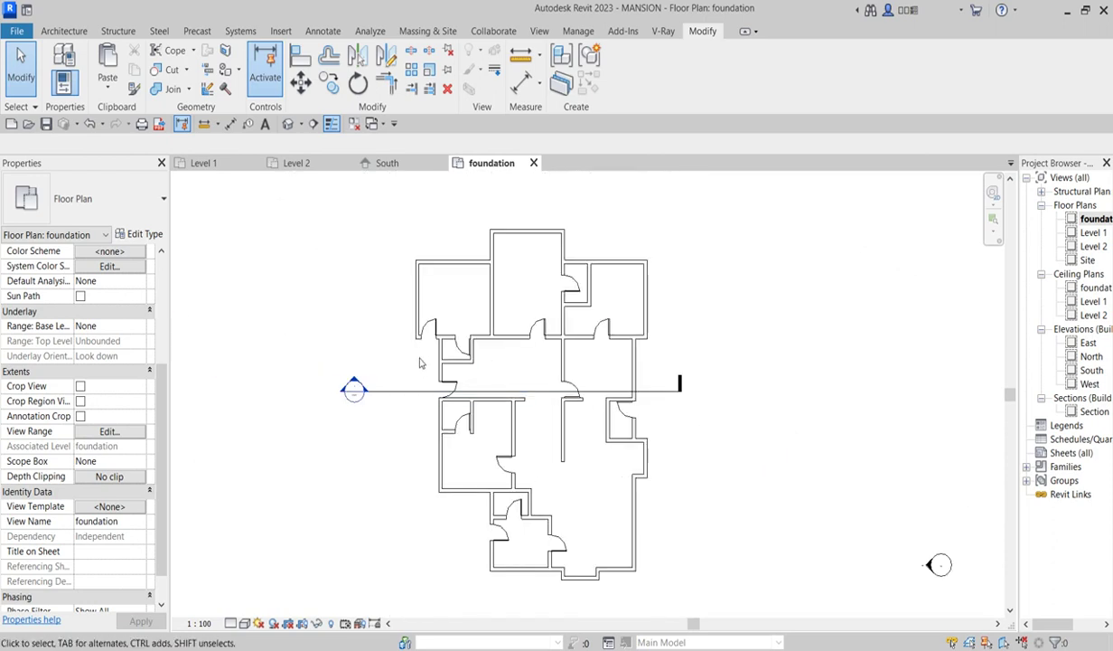
{"action": "scroll", "coordinate": [427, 337], "scroll_direction": "up", "scroll_amount": 2}
{"action": "scroll", "coordinate": [447, 311], "scroll_direction": "down", "scroll_amount": 2}
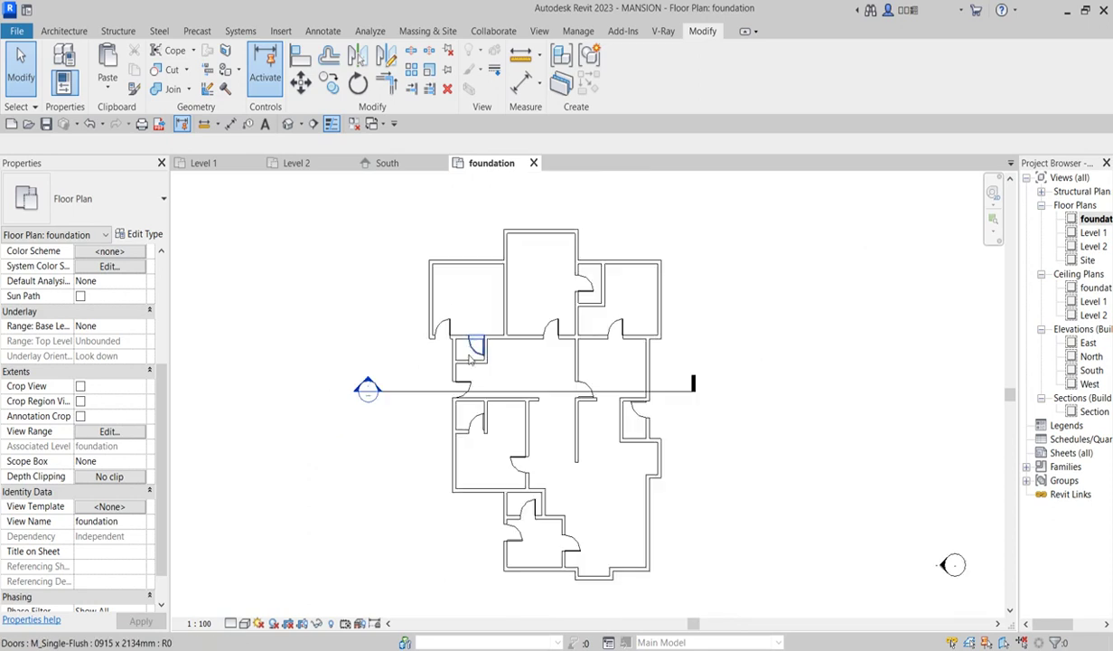
{"action": "scroll", "coordinate": [496, 266], "scroll_direction": "up", "scroll_amount": 2}
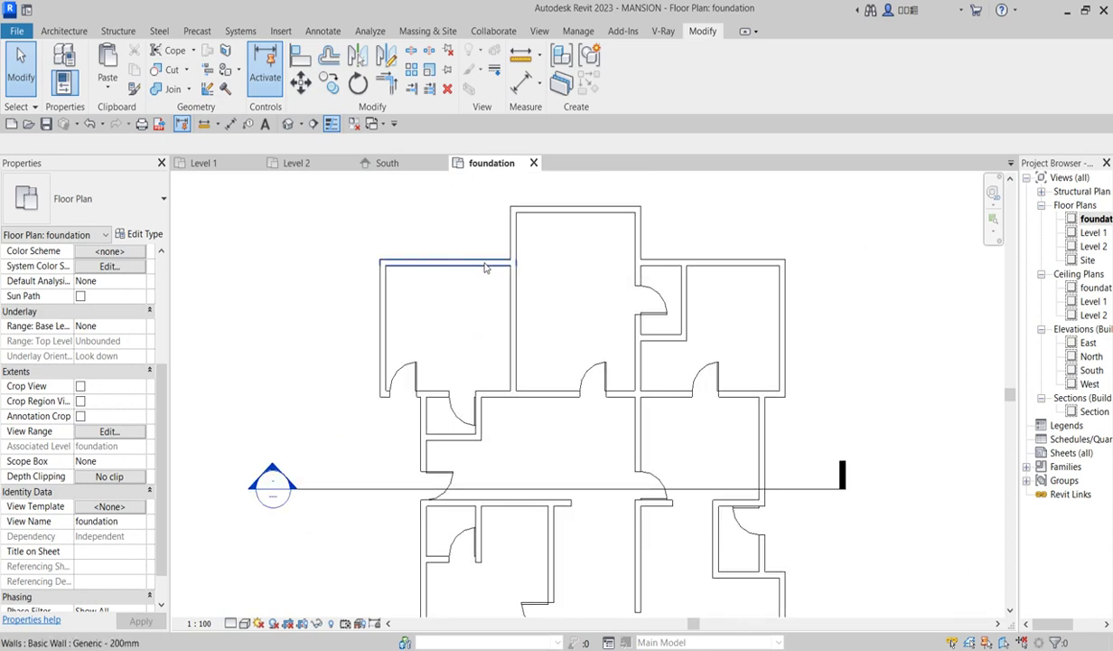
- Select all 40 walls visible in the foundation plan
{"action": "double_click", "coordinate": [483, 260]}
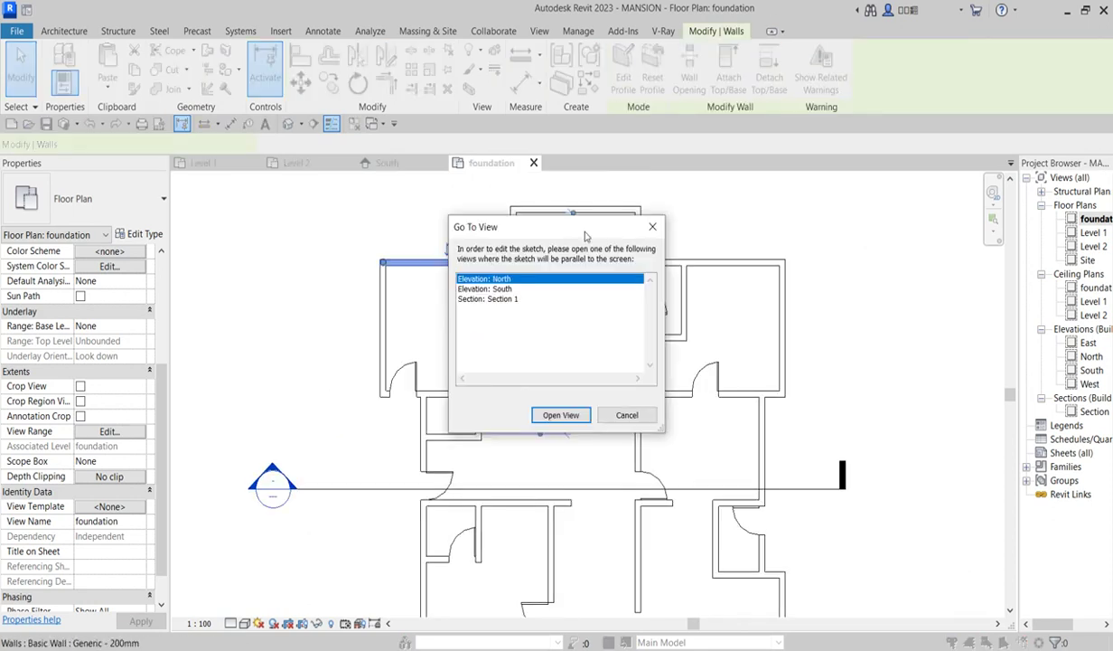
{"action": "left_click", "coordinate": [653, 228]}
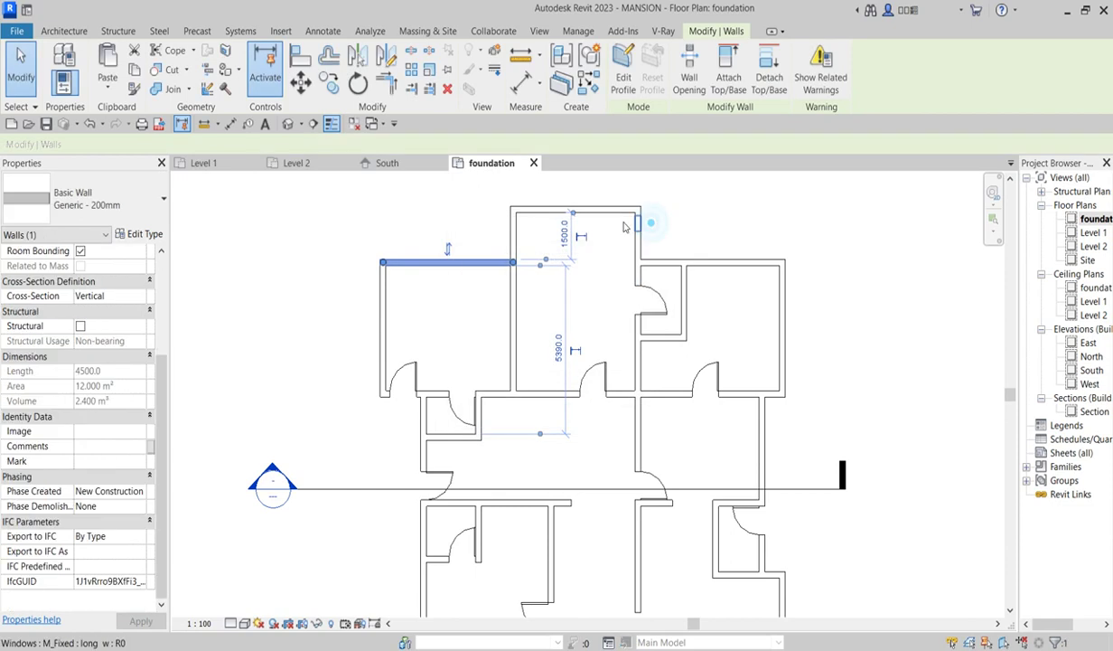
{"action": "right_click", "coordinate": [482, 268]}
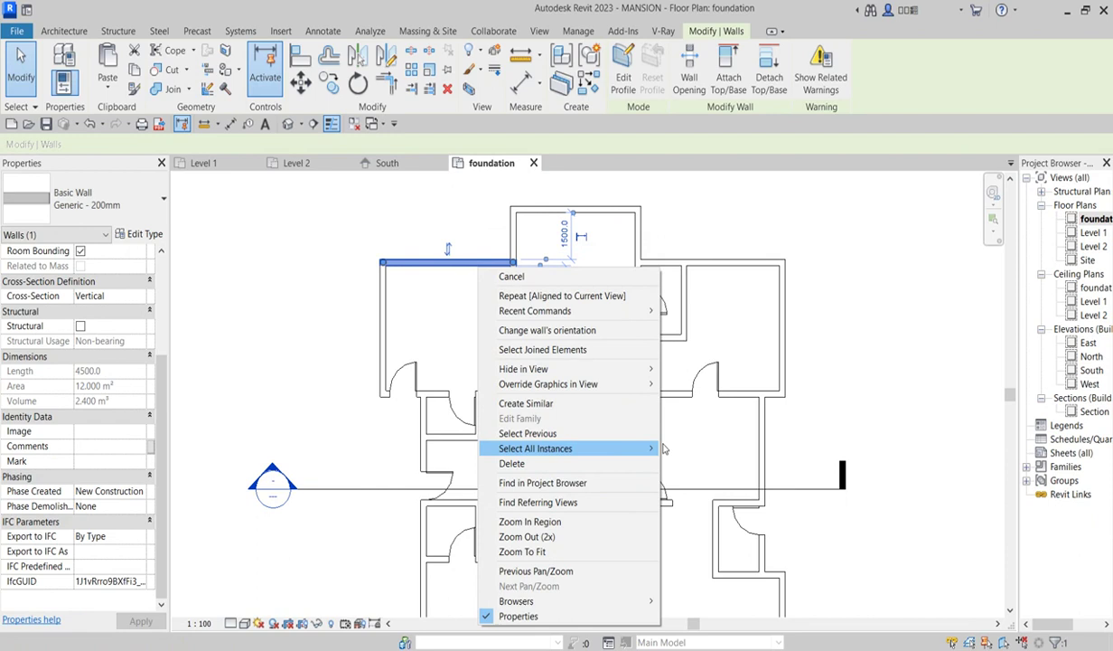
{"action": "mouse_move", "coordinate": [656, 449]}
{"action": "left_click", "coordinate": [712, 449]}
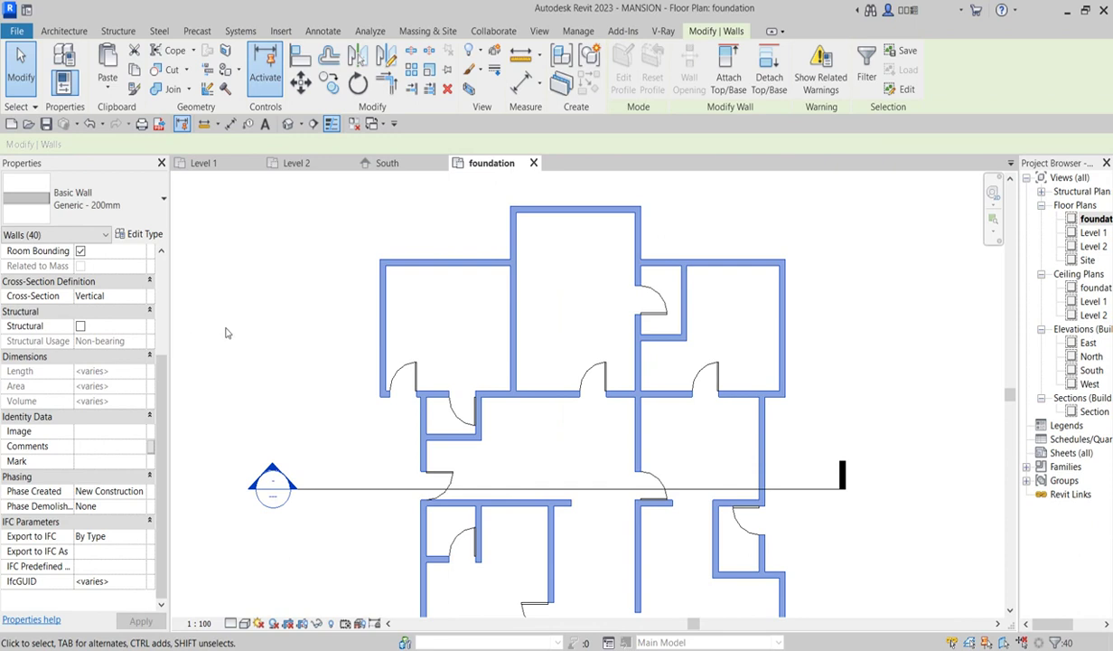
- Set the walls' Unconnected Height to 800, delete the conflicting elements, and deselect
{"action": "left_click_drag", "start_coordinate": [161, 389], "coordinate": [158, 274]}
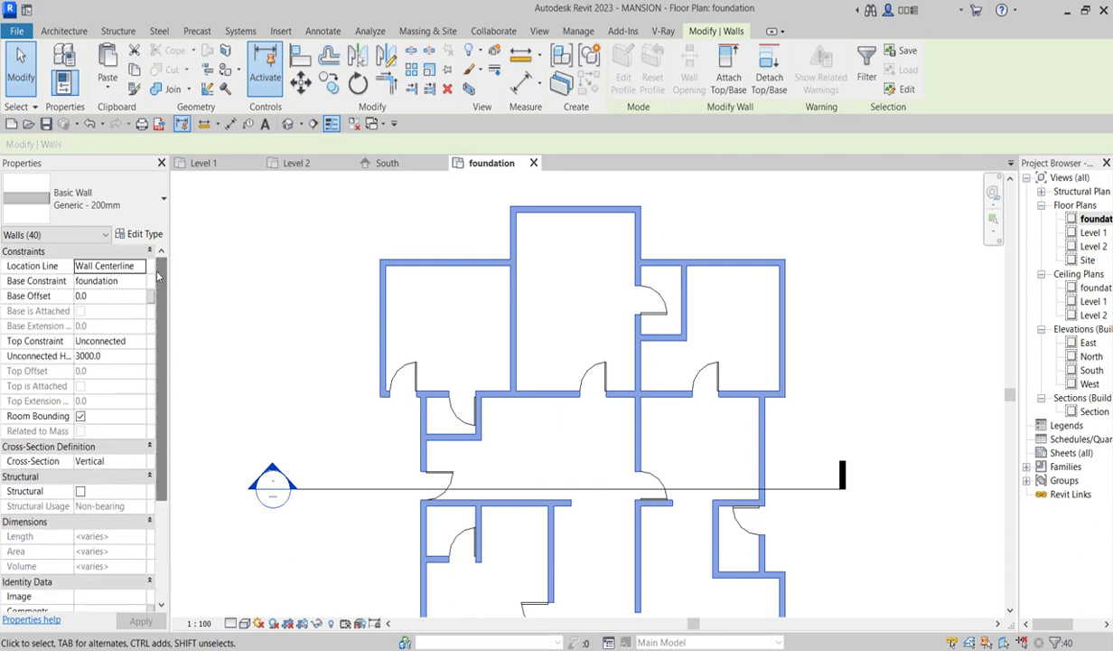
{"action": "left_click", "coordinate": [123, 356]}
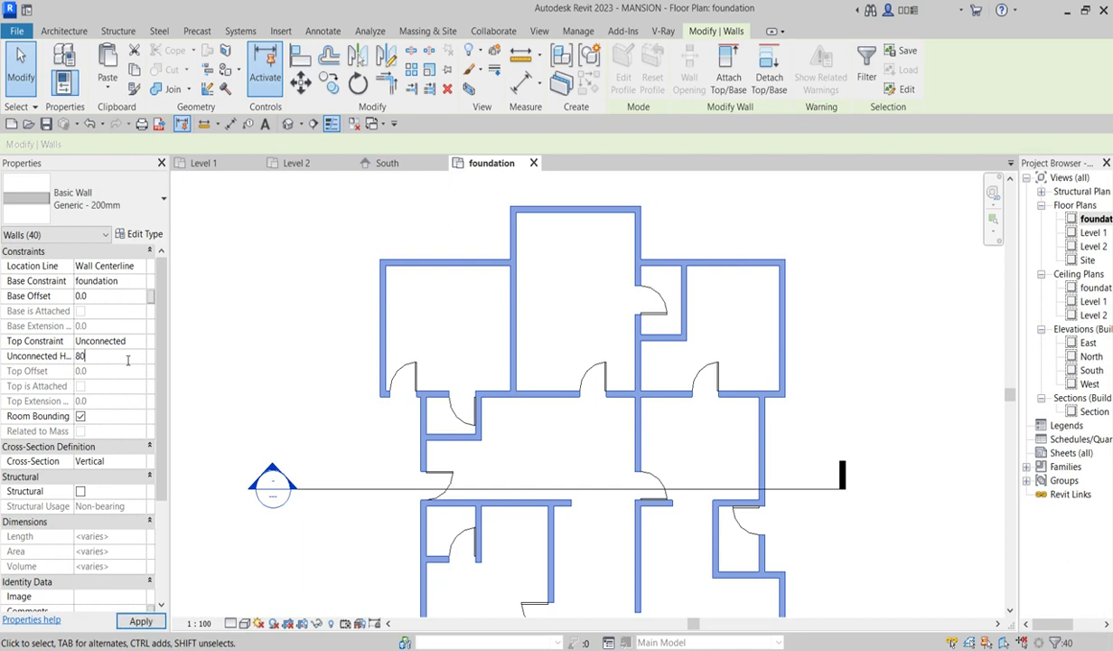
{"action": "key", "text": "Return"}
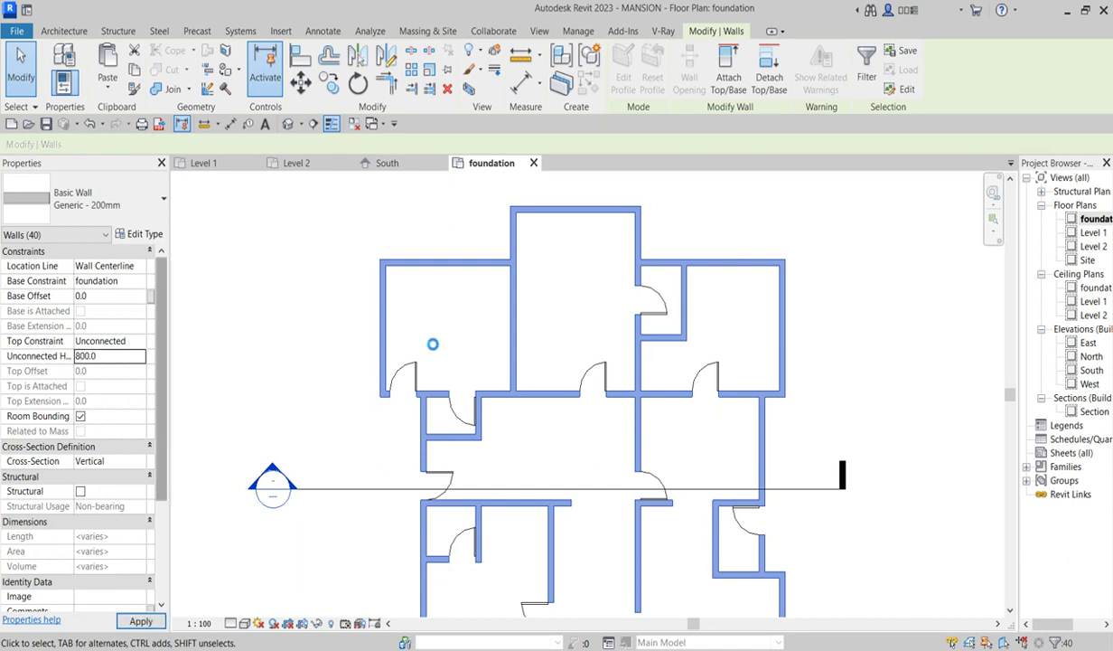
{"action": "left_click", "coordinate": [487, 380]}
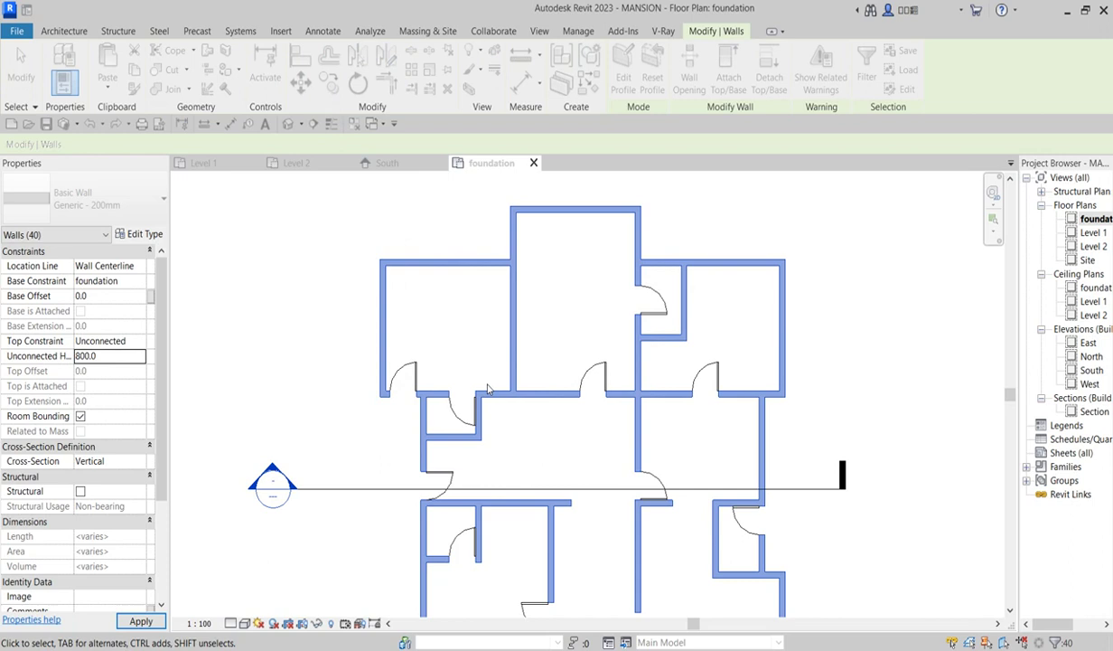
{"action": "scroll", "coordinate": [439, 357], "scroll_direction": "down", "scroll_amount": 3}
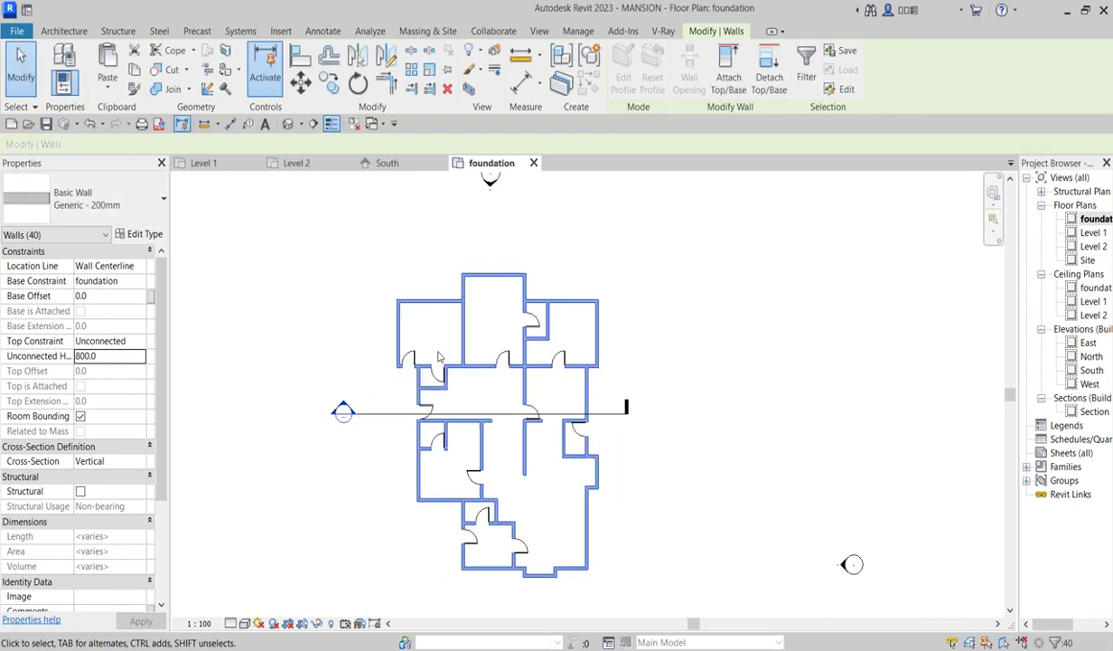
{"action": "left_click", "coordinate": [483, 330]}
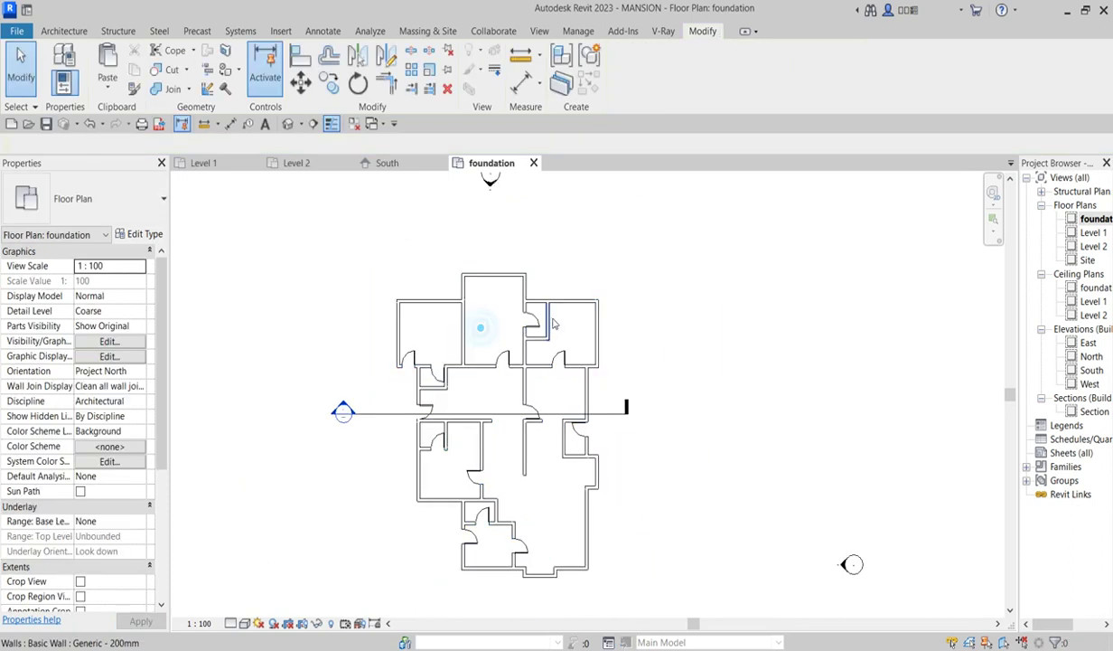
- Open the South elevation and inspect the Level 1 floor slab above the foundation walls
{"action": "double_click", "coordinate": [1091, 371]}
{"action": "scroll", "coordinate": [470, 429], "scroll_direction": "up", "scroll_amount": 4}
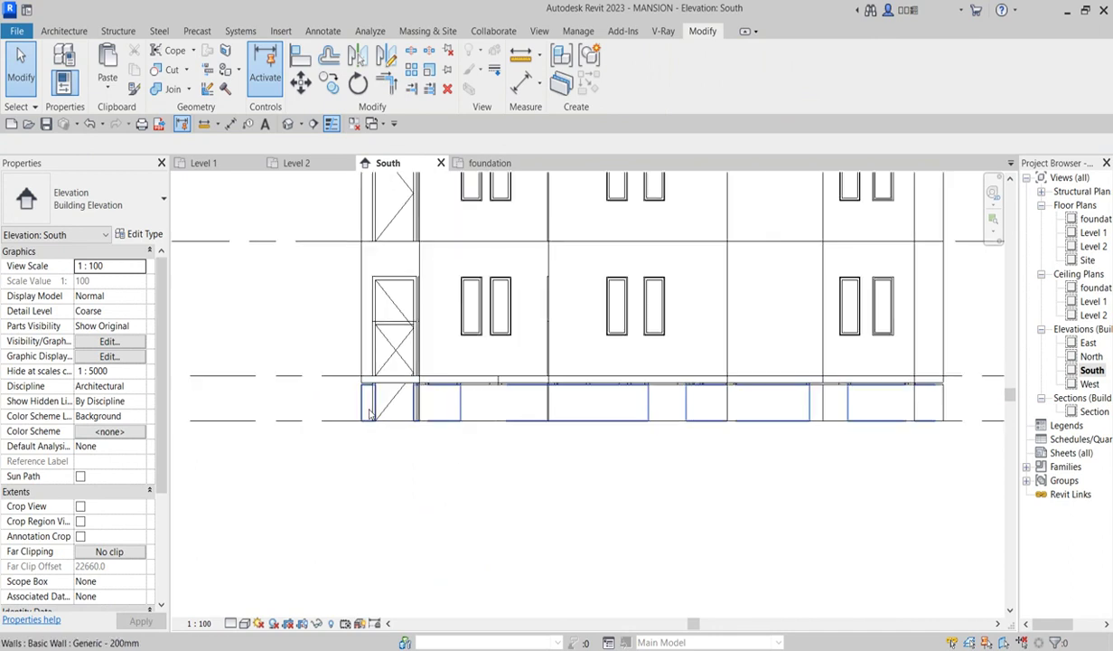
{"action": "scroll", "coordinate": [463, 418], "scroll_direction": "up", "scroll_amount": 3}
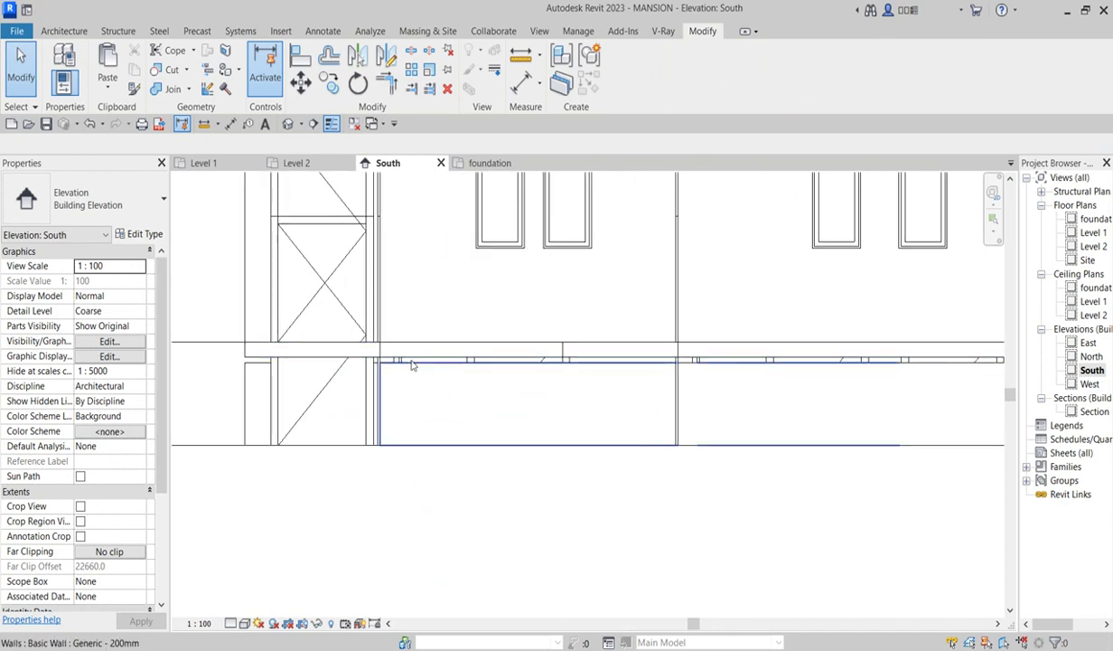
{"action": "scroll", "coordinate": [414, 355], "scroll_direction": "down", "scroll_amount": 2}
{"action": "scroll", "coordinate": [473, 370], "scroll_direction": "up", "scroll_amount": 3}
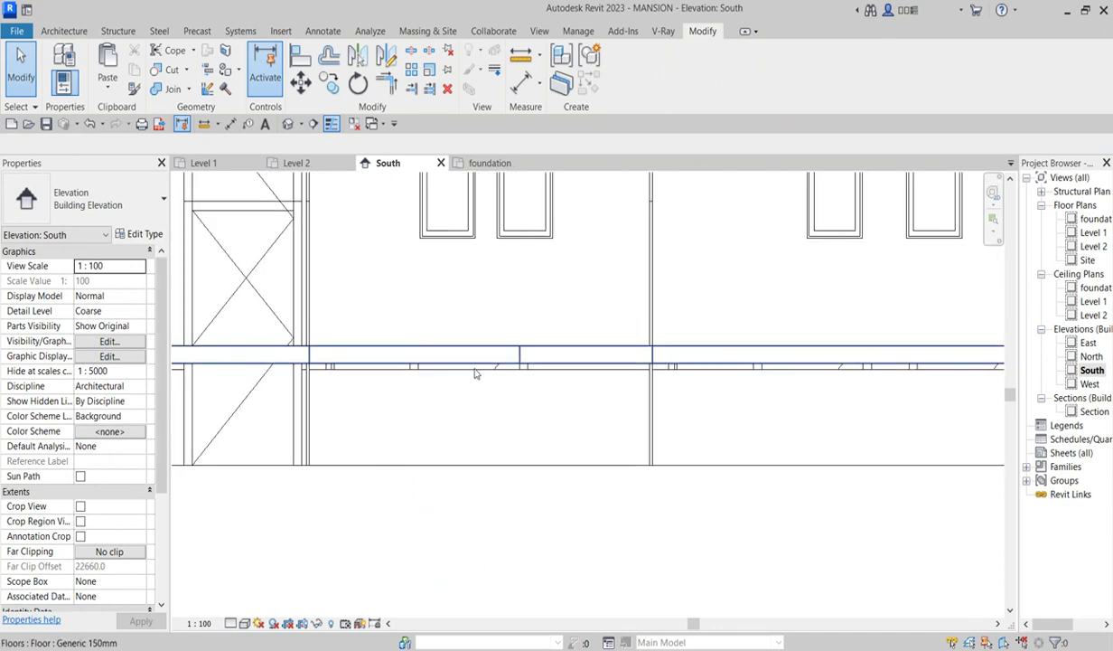
{"action": "scroll", "coordinate": [484, 412], "scroll_direction": "down", "scroll_amount": 3}
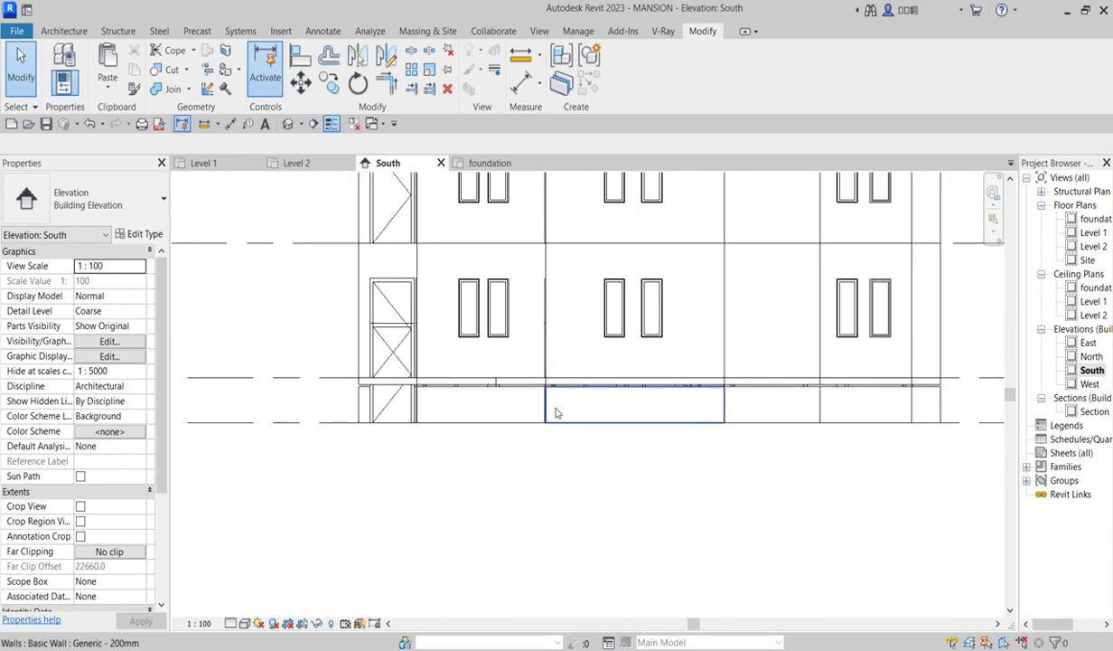
{"action": "scroll", "coordinate": [582, 390], "scroll_direction": "up", "scroll_amount": 4}
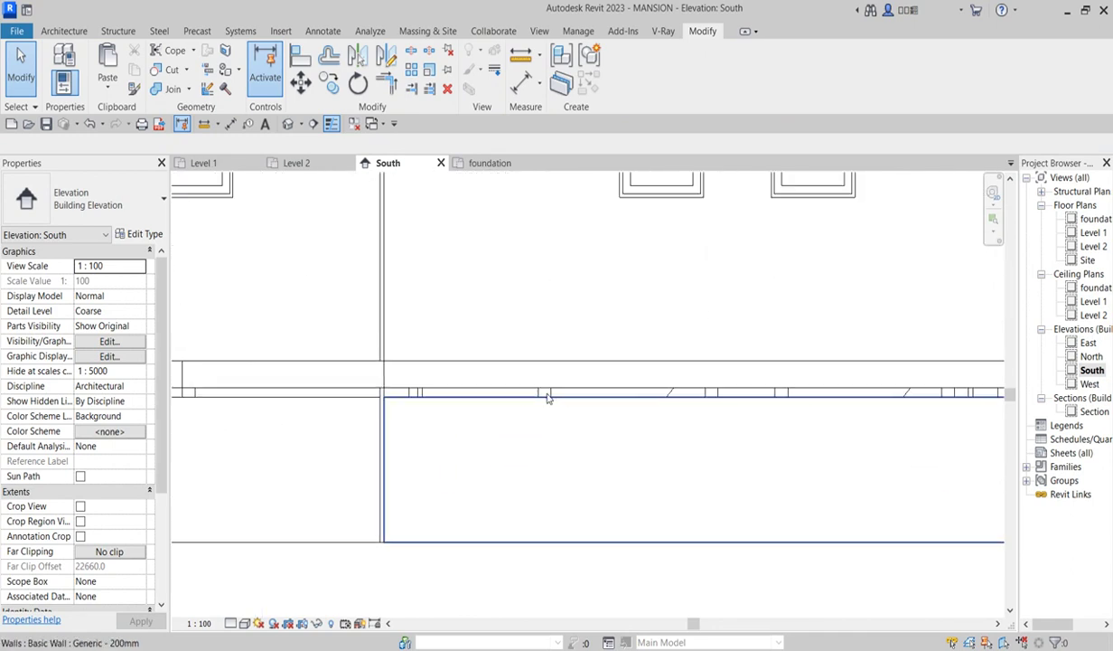
{"action": "scroll", "coordinate": [405, 417], "scroll_direction": "down", "scroll_amount": 6}
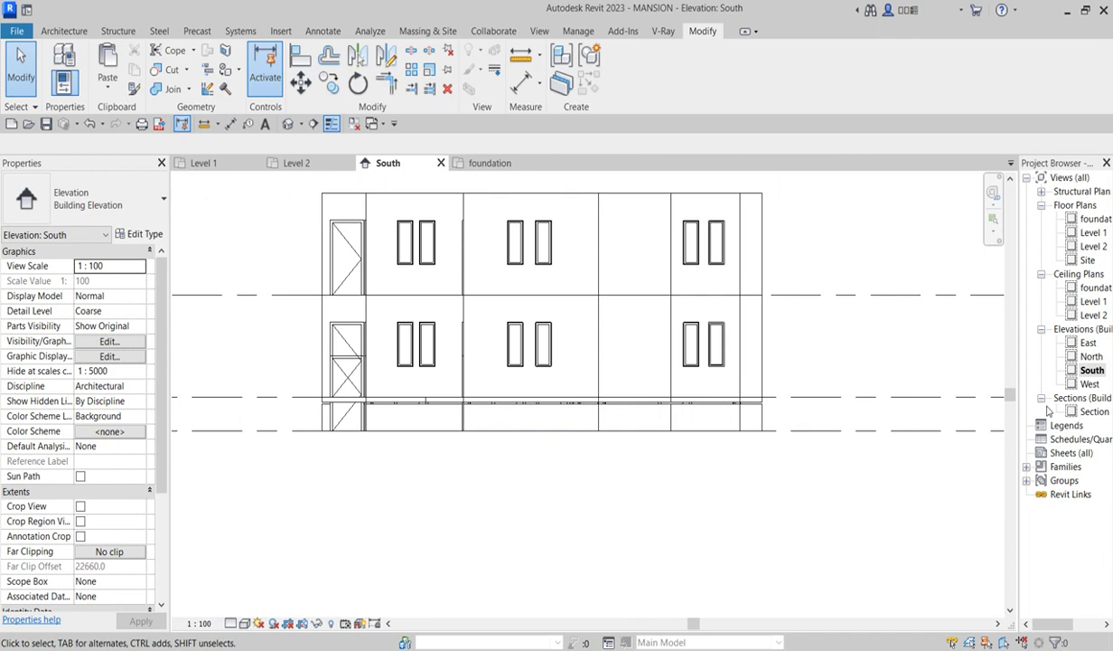
{"action": "scroll", "coordinate": [795, 478], "scroll_direction": "up", "scroll_amount": 3}
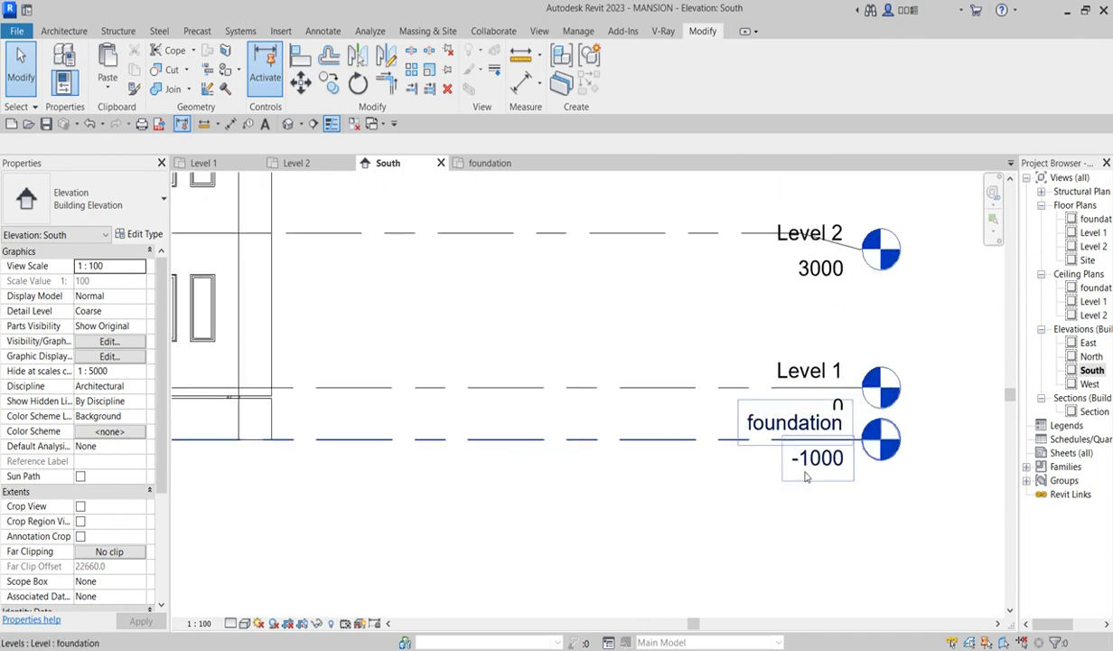
{"action": "scroll", "coordinate": [775, 484], "scroll_direction": "down", "scroll_amount": 1}
{"action": "scroll", "coordinate": [544, 441], "scroll_direction": "up", "scroll_amount": 4}
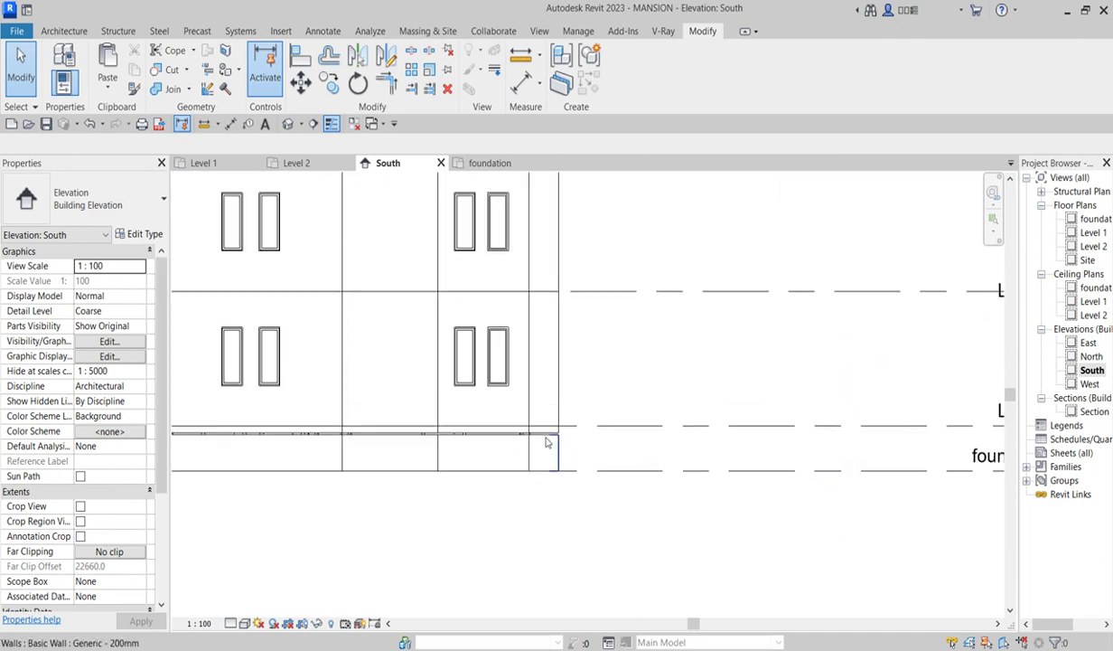
{"action": "left_click", "coordinate": [563, 427]}
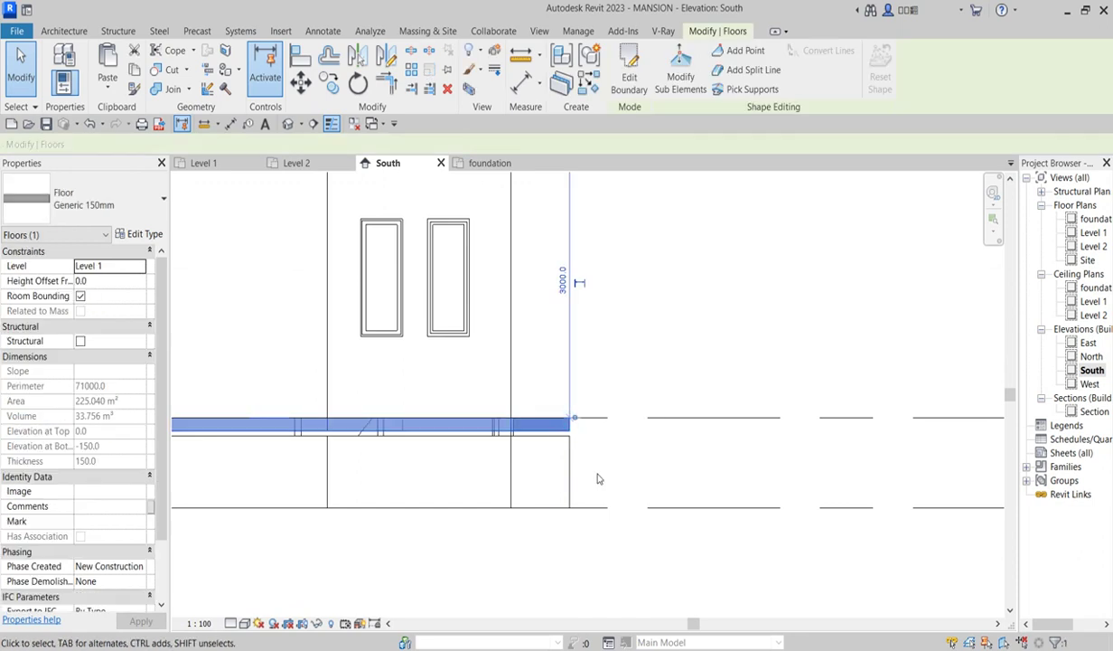
{"action": "left_click", "coordinate": [623, 454]}
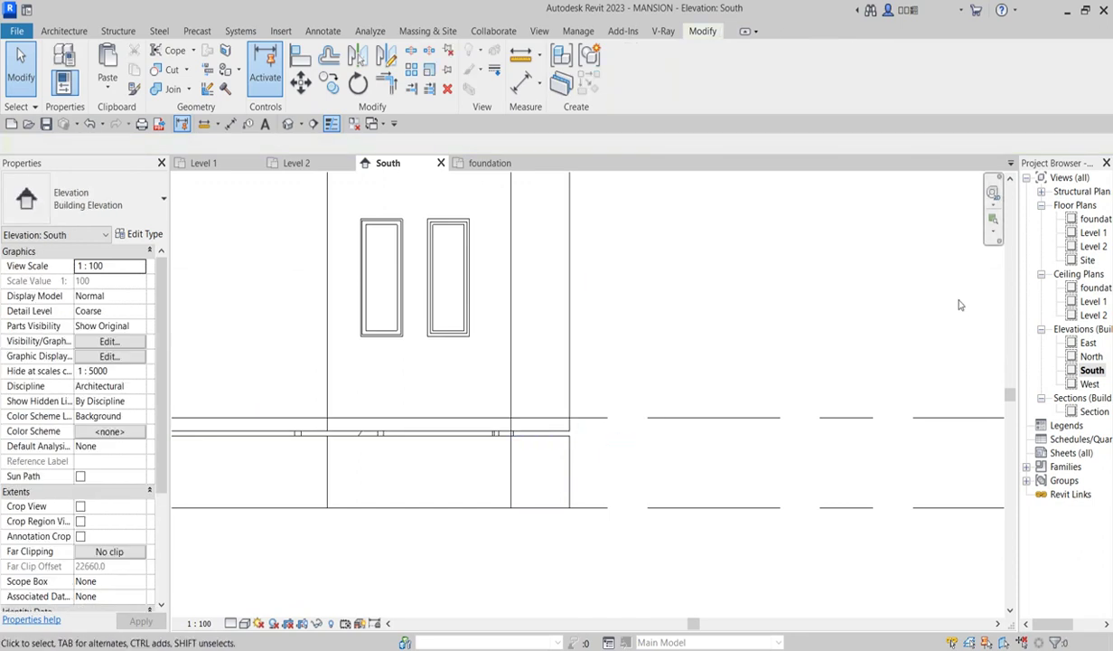
- In the foundation floor plan, select all 13 visible door instances and delete them
{"action": "double_click", "coordinate": [1103, 219]}
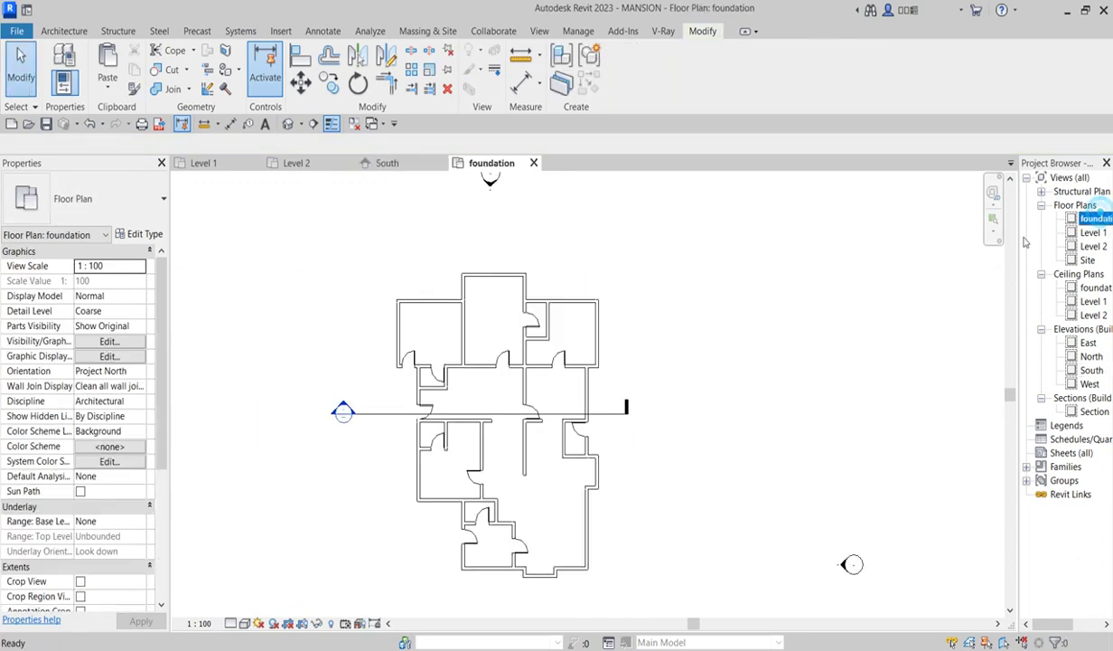
{"action": "scroll", "coordinate": [560, 352], "scroll_direction": "up", "scroll_amount": 2}
{"action": "left_click", "coordinate": [559, 359]}
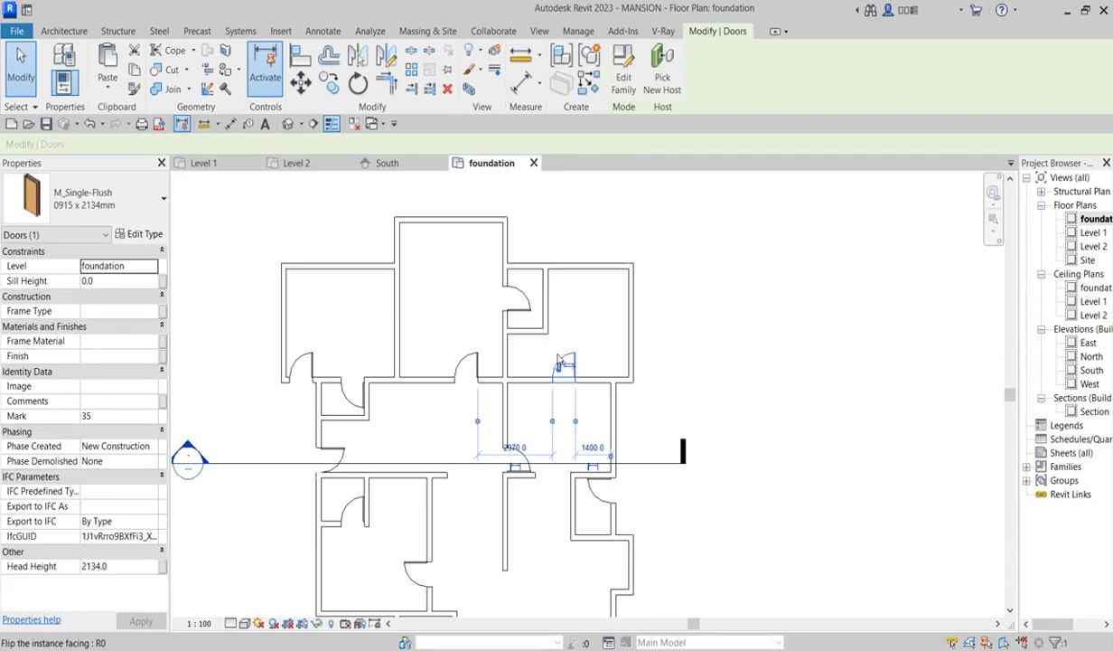
{"action": "right_click", "coordinate": [560, 352]}
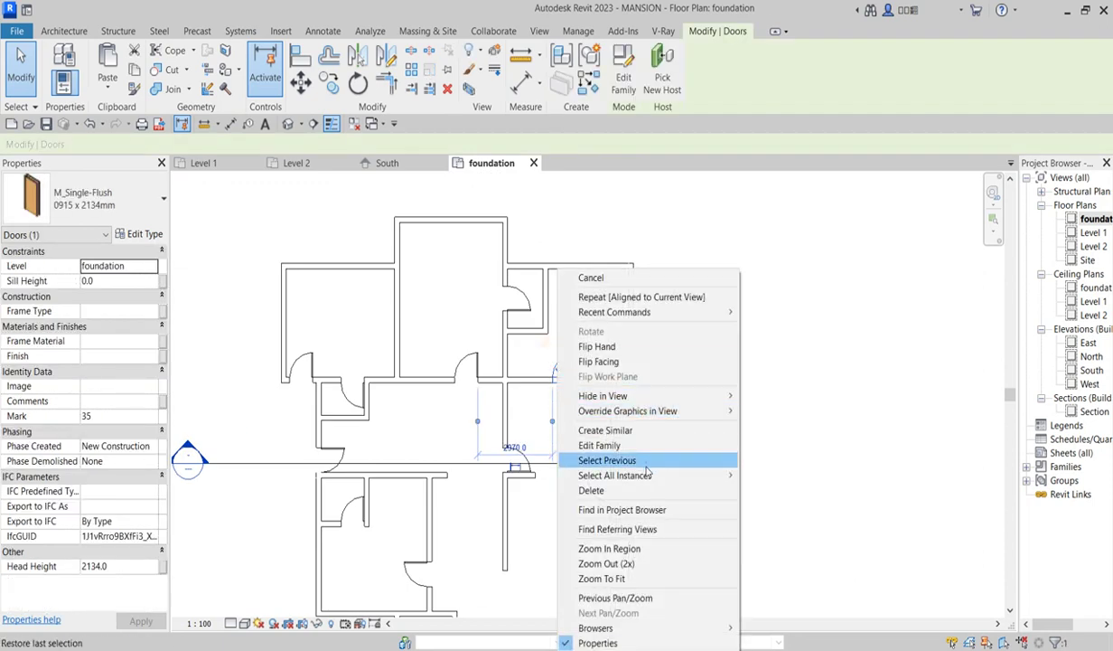
{"action": "mouse_move", "coordinate": [633, 476]}
{"action": "left_click", "coordinate": [781, 476]}
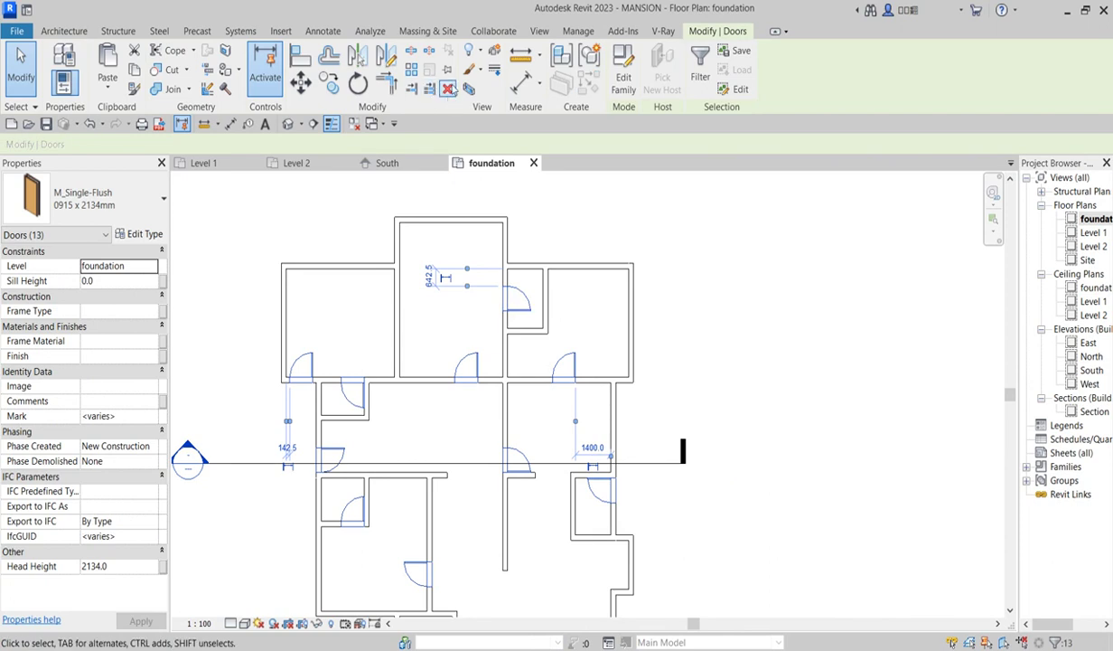
{"action": "left_click", "coordinate": [448, 88]}
{"action": "scroll", "coordinate": [453, 225], "scroll_direction": "down", "scroll_amount": 4}
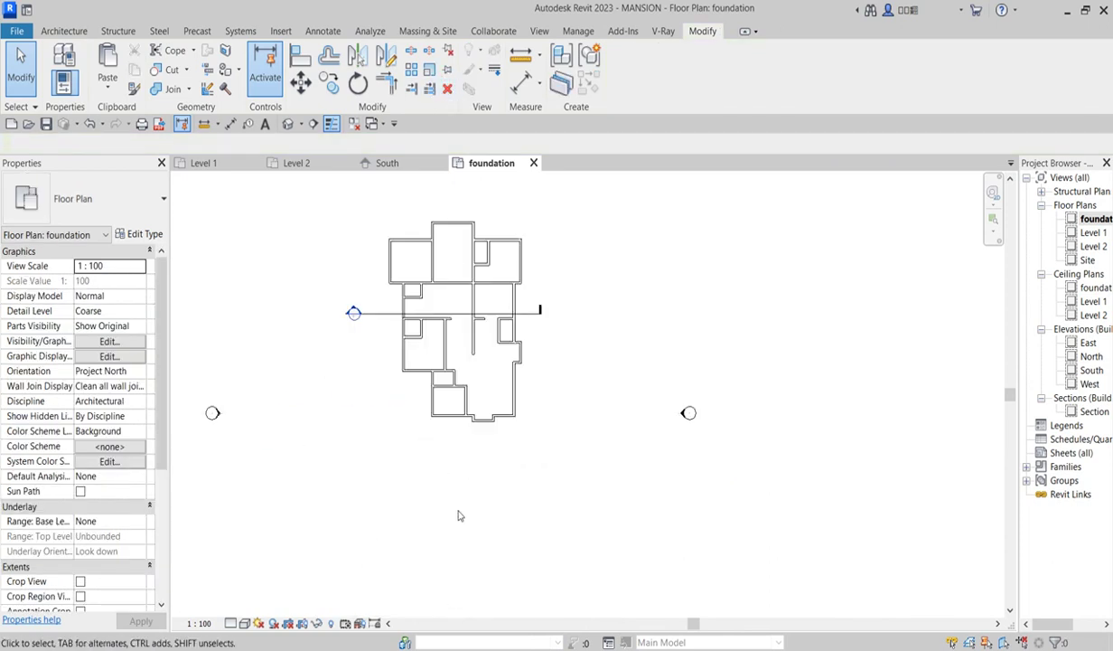
{"action": "scroll", "coordinate": [410, 360], "scroll_direction": "up", "scroll_amount": 3}
{"action": "scroll", "coordinate": [461, 375], "scroll_direction": "down", "scroll_amount": 2}
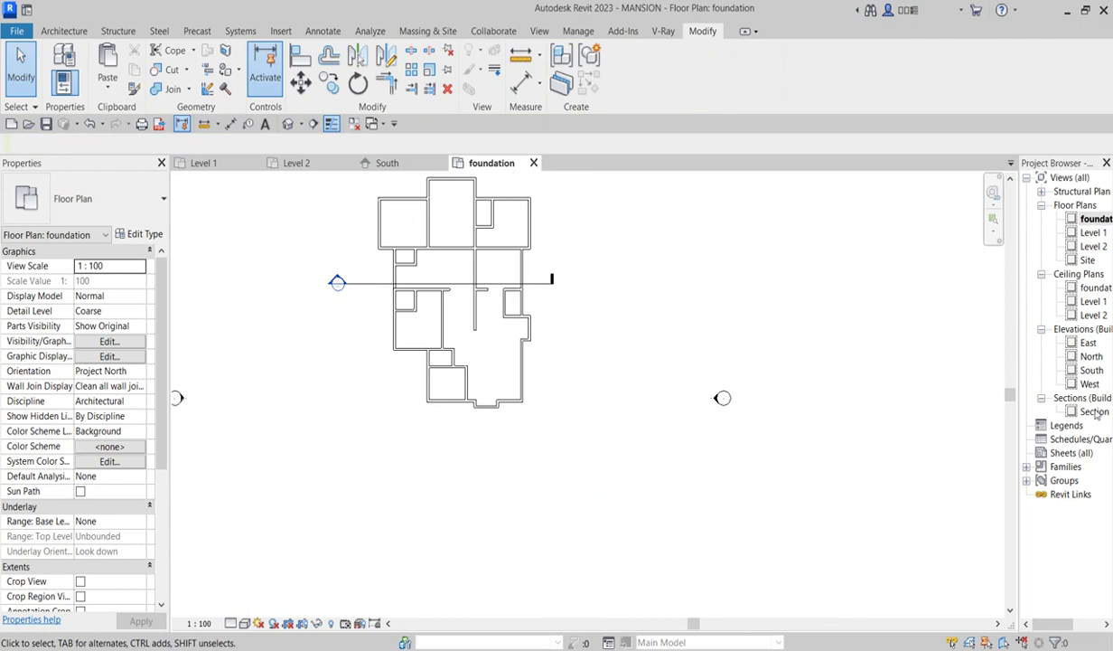
{"action": "double_click", "coordinate": [1092, 371]}
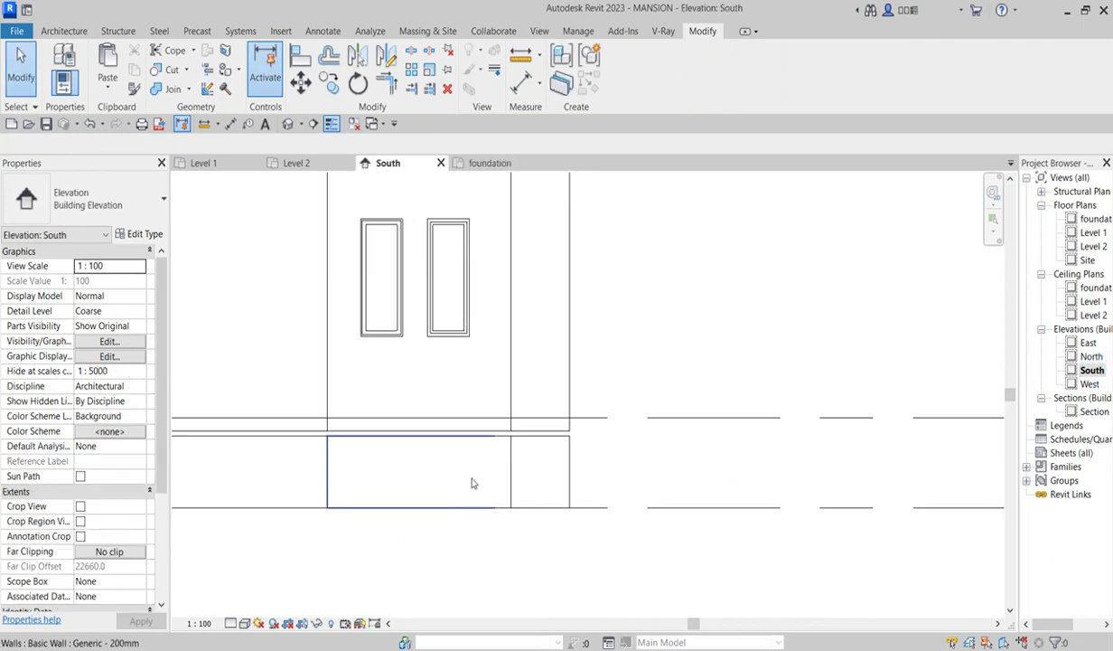
{"action": "scroll", "coordinate": [583, 462], "scroll_direction": "down", "scroll_amount": 3}
{"action": "scroll", "coordinate": [452, 488], "scroll_direction": "up", "scroll_amount": 4}
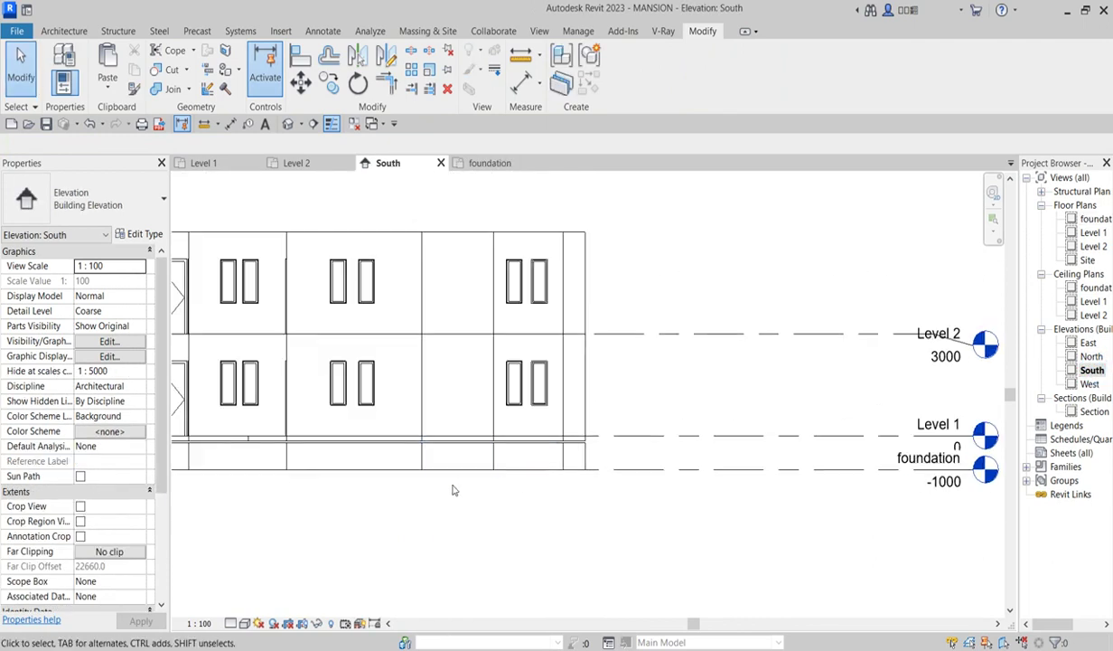
{"action": "scroll", "coordinate": [588, 439], "scroll_direction": "down", "scroll_amount": 3}
{"action": "scroll", "coordinate": [606, 432], "scroll_direction": "up", "scroll_amount": 2}
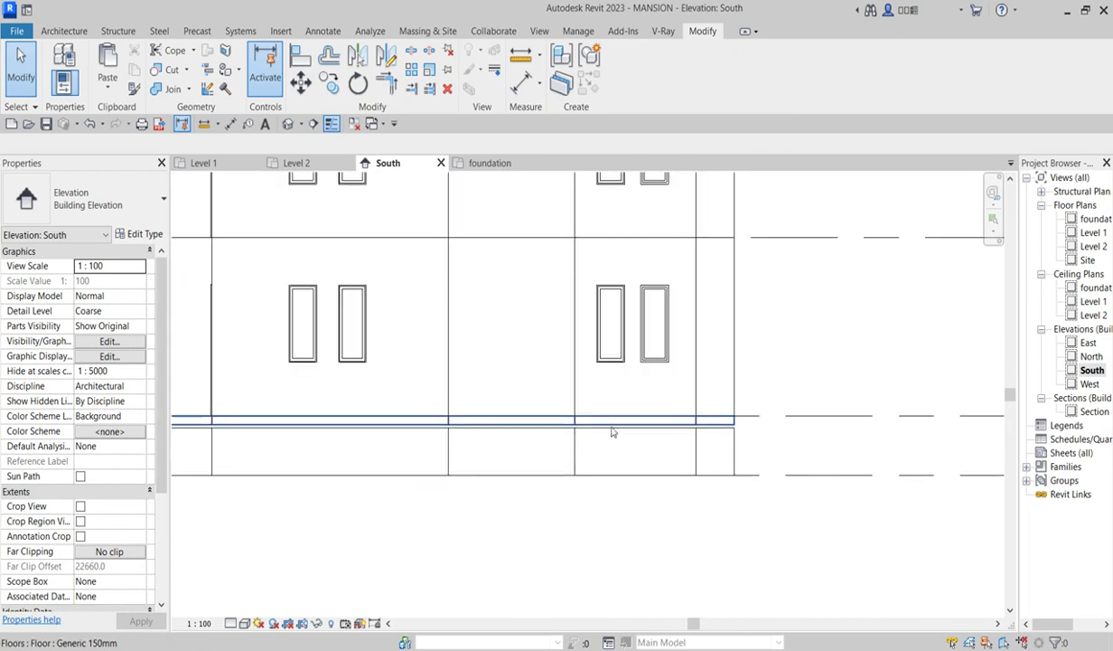
{"action": "scroll", "coordinate": [721, 427], "scroll_direction": "up", "scroll_amount": 1}
{"action": "scroll", "coordinate": [723, 431], "scroll_direction": "up", "scroll_amount": 2}
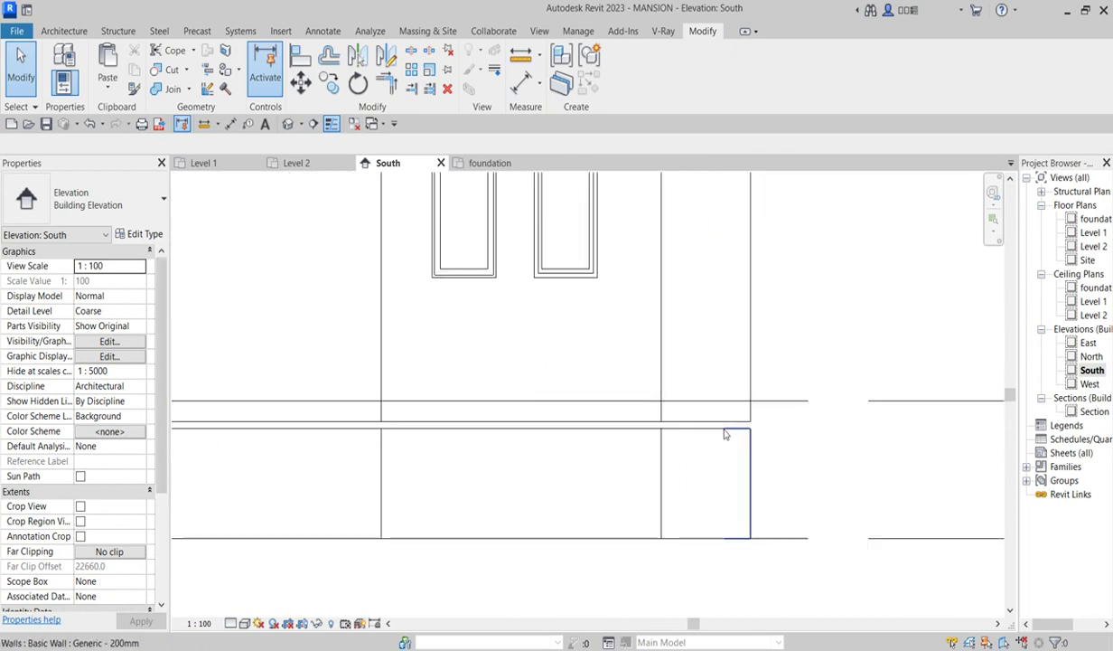
{"action": "left_click", "coordinate": [520, 86]}
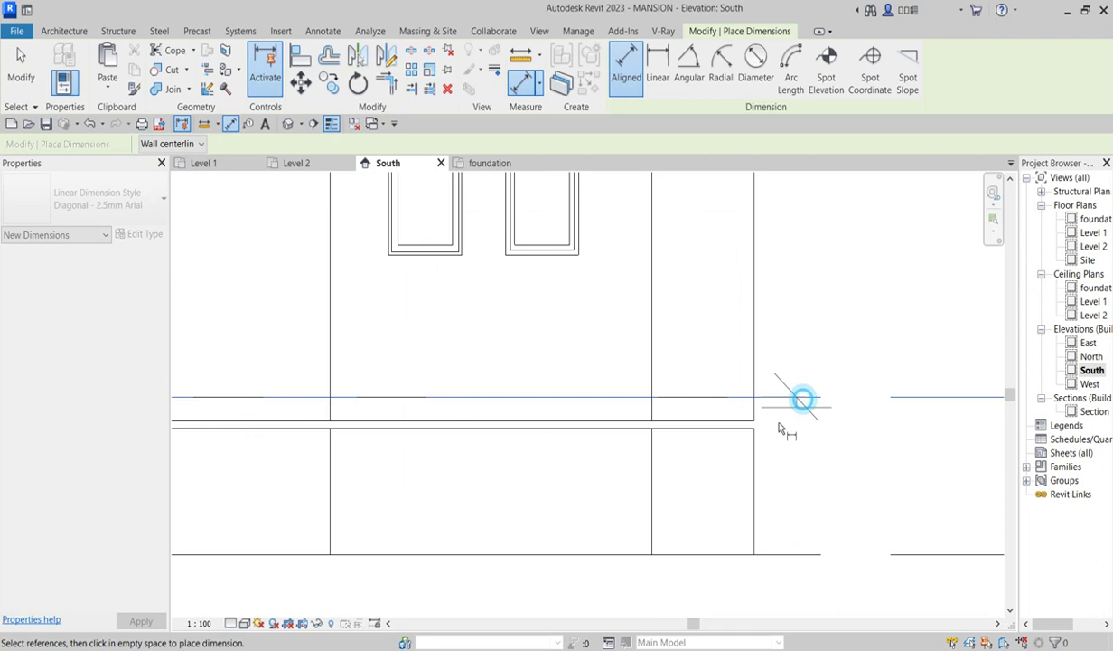
{"action": "left_click", "coordinate": [739, 434]}
{"action": "right_click", "coordinate": [788, 433]}
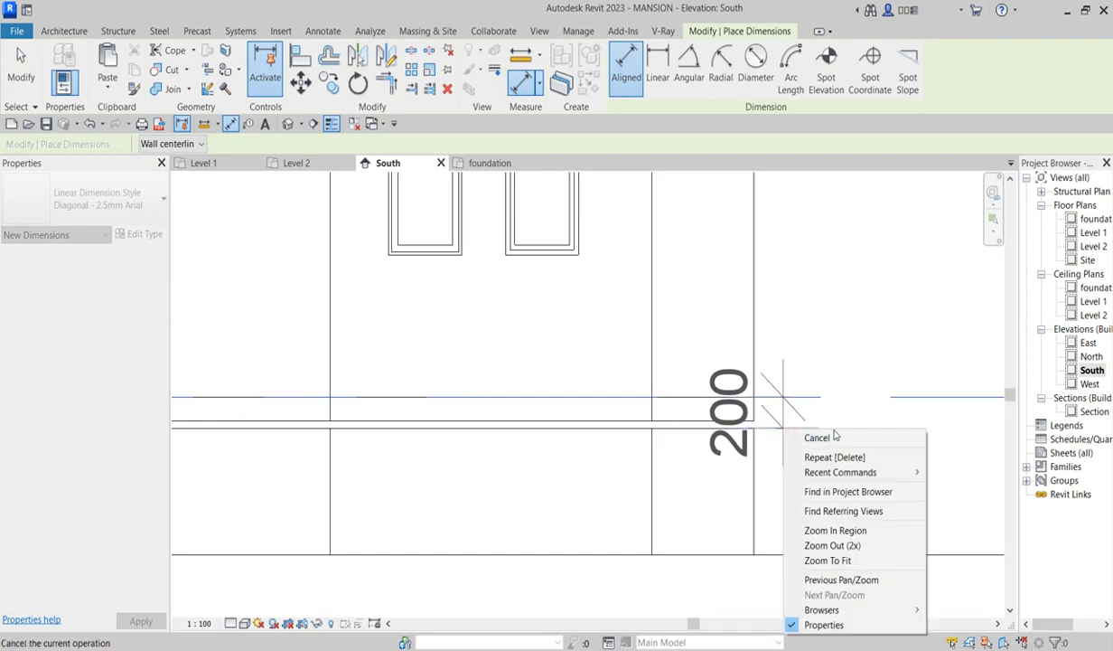
{"action": "left_click", "coordinate": [823, 437]}
{"action": "right_click", "coordinate": [854, 283]}
{"action": "left_click", "coordinate": [875, 292]}
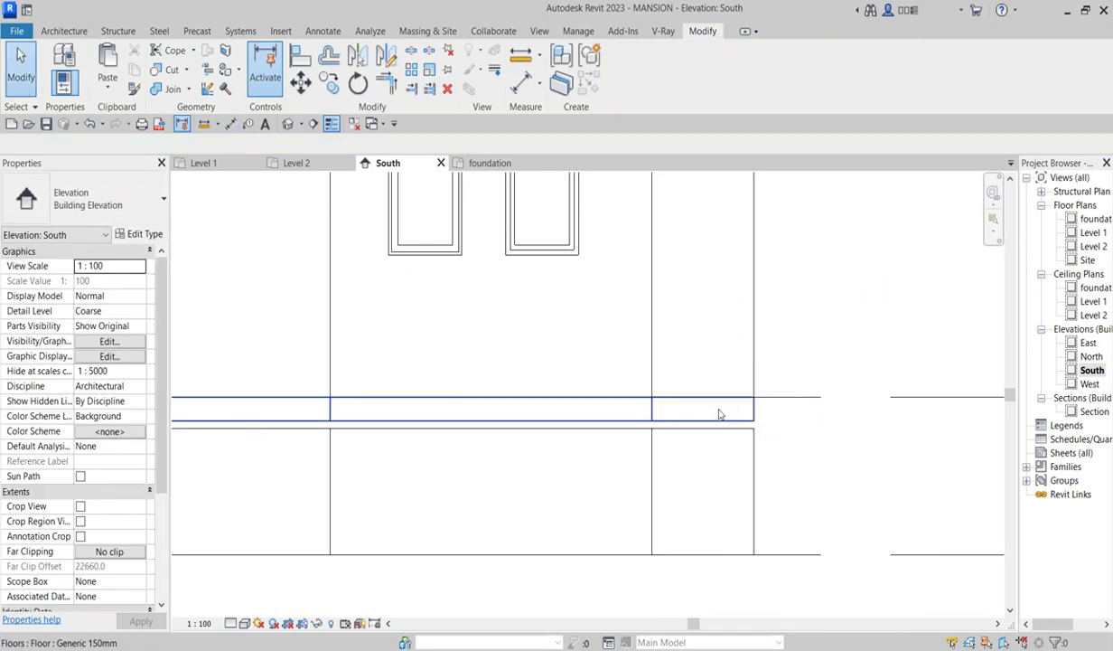
{"action": "left_click", "coordinate": [719, 412]}
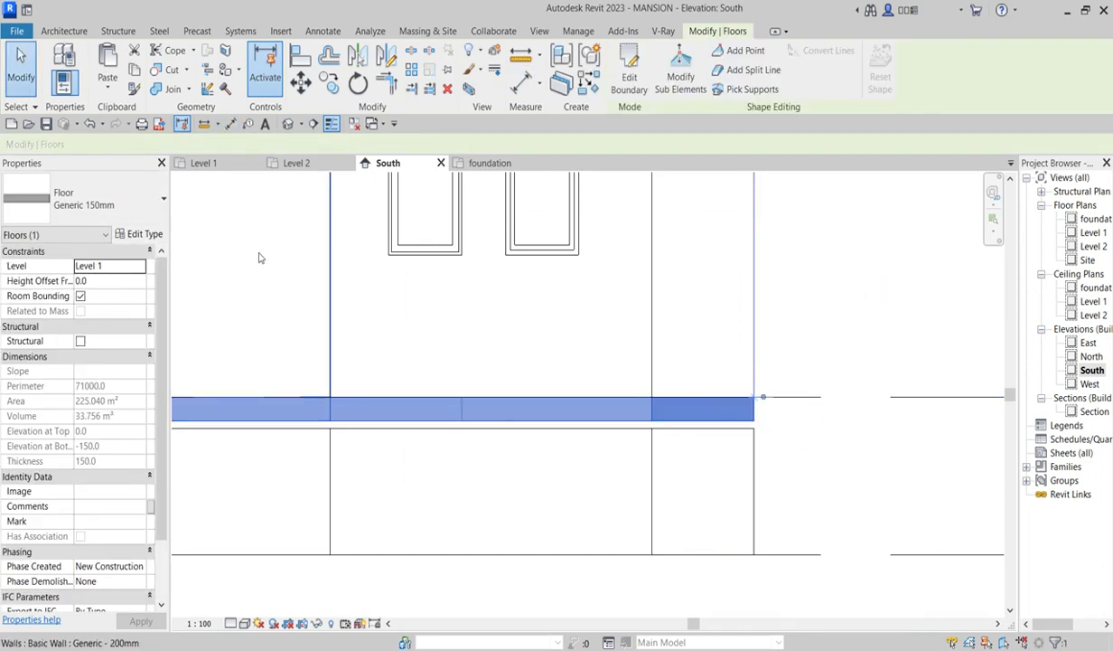
- Duplicate the floor type as 'Generic 150mm 2' with a 200 mm structure layer, and apply it
{"action": "left_click", "coordinate": [144, 234]}
{"action": "left_click", "coordinate": [696, 191]}
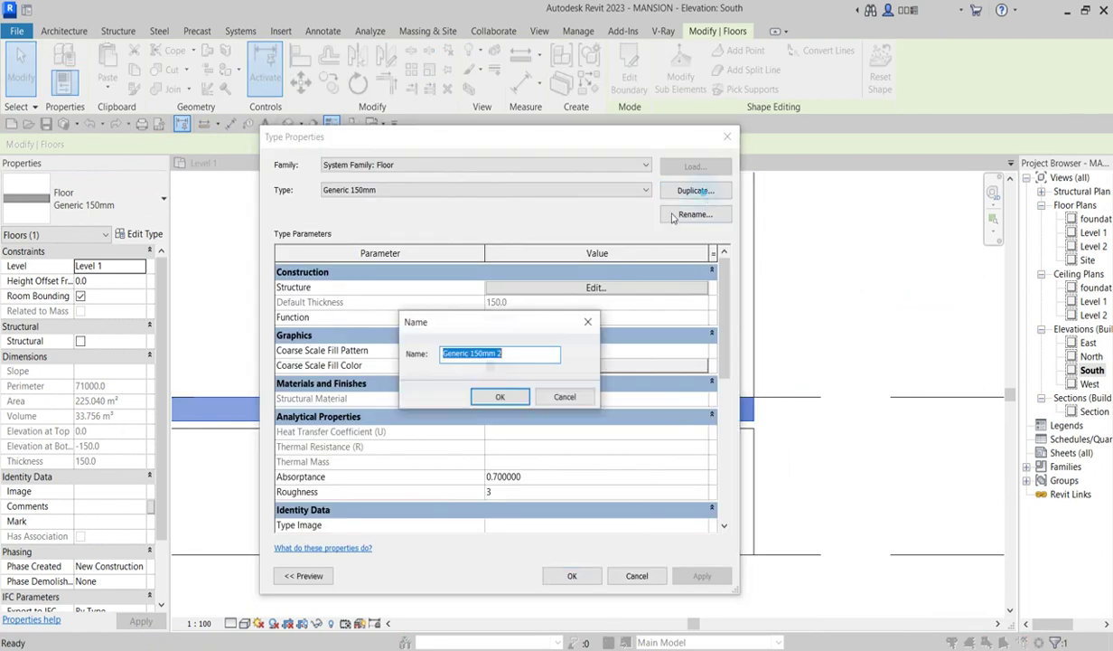
{"action": "left_click", "coordinate": [499, 395]}
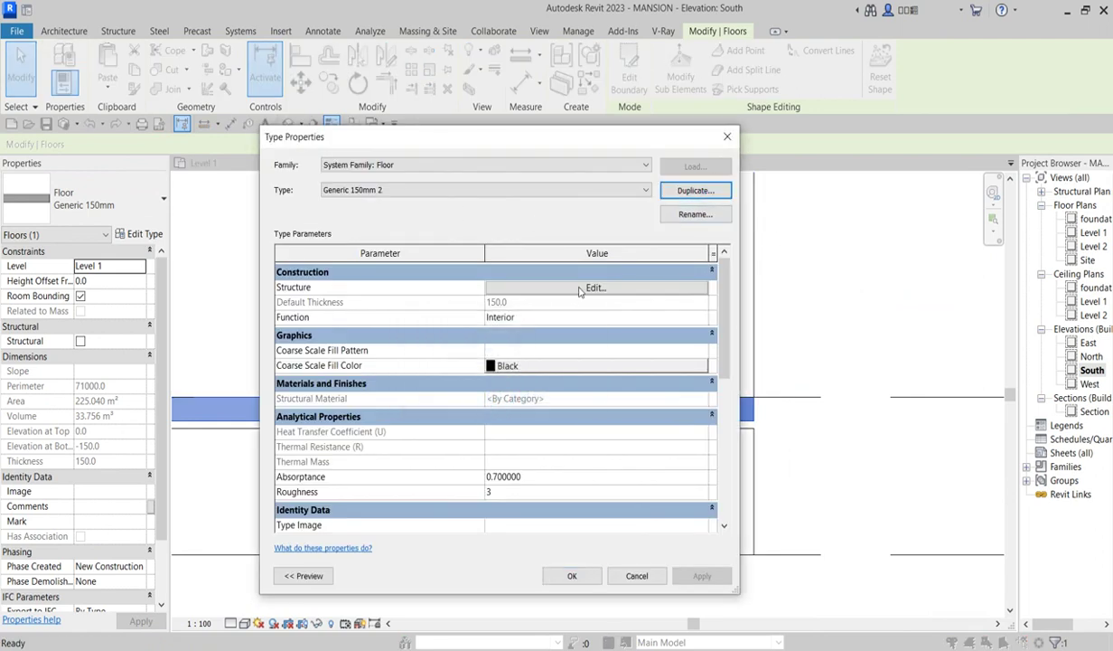
{"action": "left_click", "coordinate": [580, 290]}
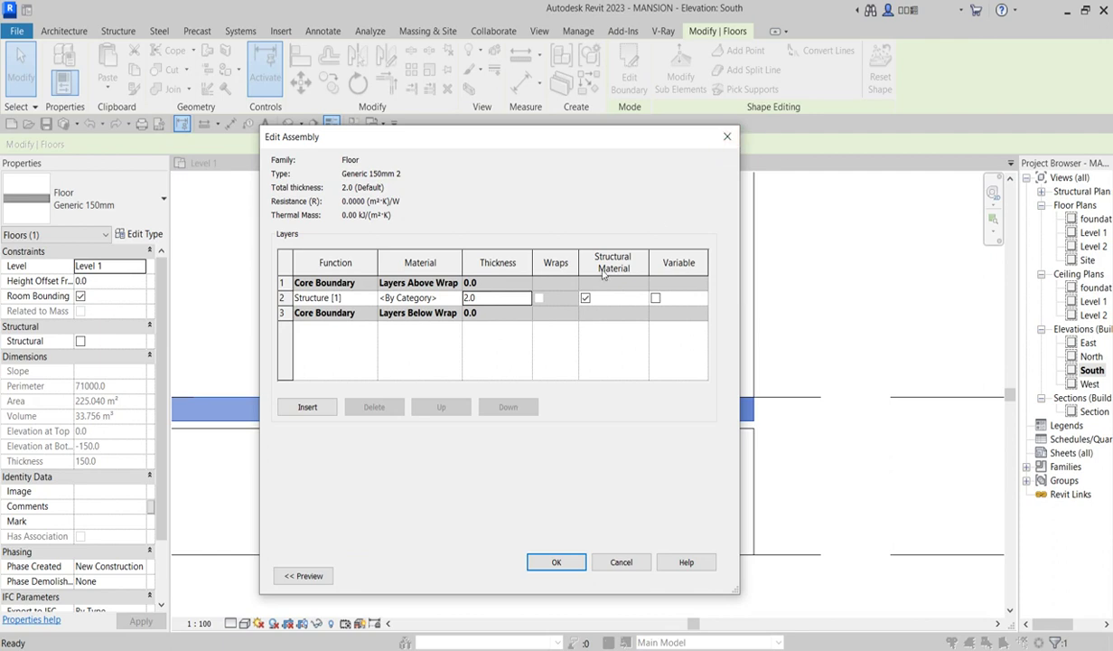
{"action": "left_click", "coordinate": [444, 298]}
{"action": "left_click", "coordinate": [564, 562]}
{"action": "left_click", "coordinate": [571, 576]}
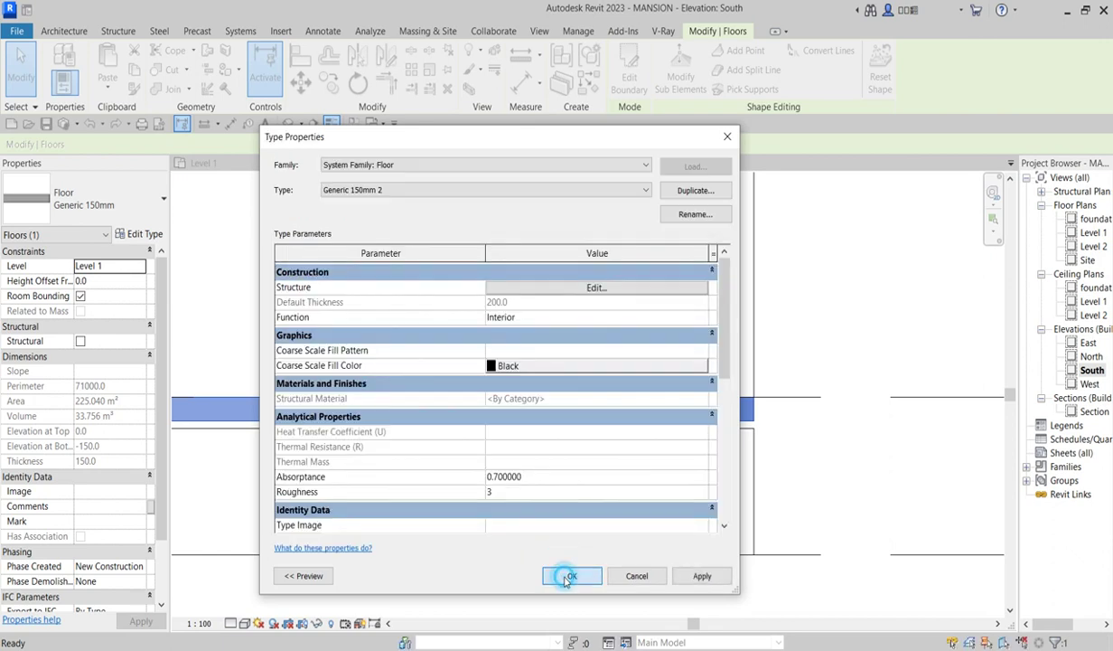
{"action": "left_click", "coordinate": [783, 459]}
- Paste the Level 1 'Generic 150mm 2' floor aligned to Level 2
{"action": "scroll", "coordinate": [781, 448], "scroll_direction": "down", "scroll_amount": 5}
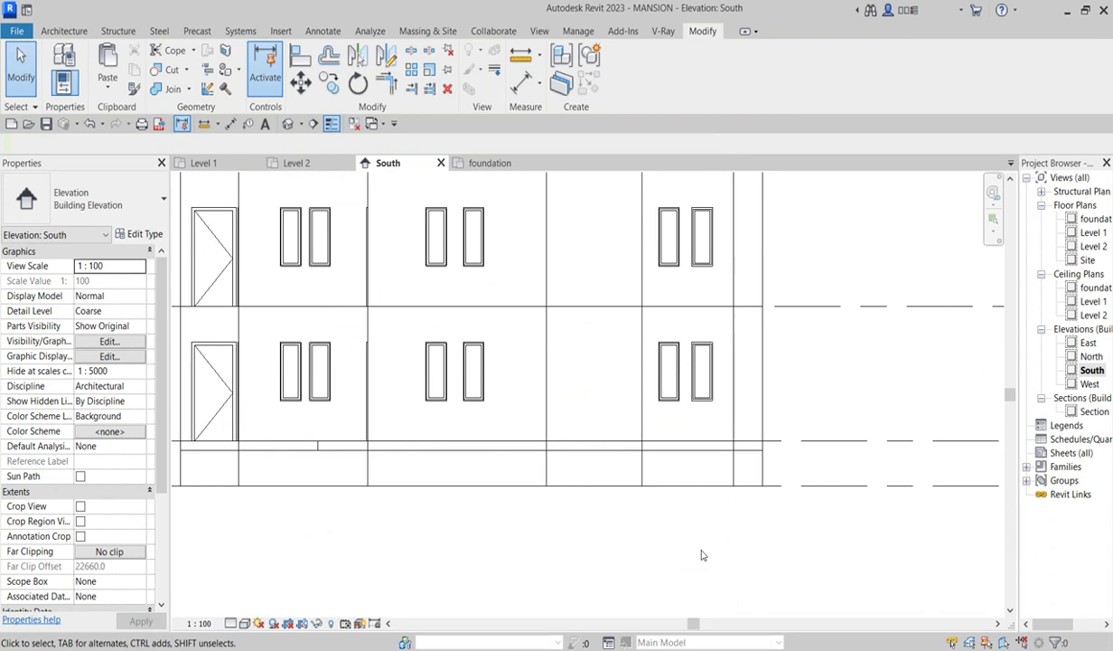
{"action": "scroll", "coordinate": [470, 425], "scroll_direction": "up", "scroll_amount": 2}
{"action": "scroll", "coordinate": [379, 452], "scroll_direction": "down", "scroll_amount": 3}
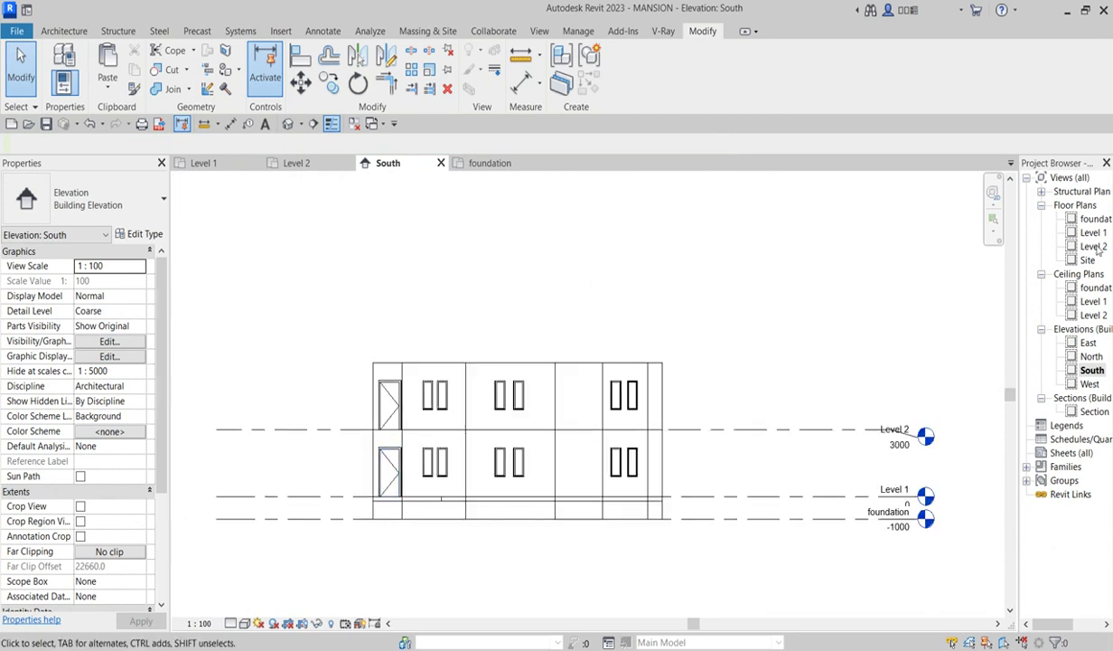
{"action": "scroll", "coordinate": [390, 515], "scroll_direction": "up", "scroll_amount": 2}
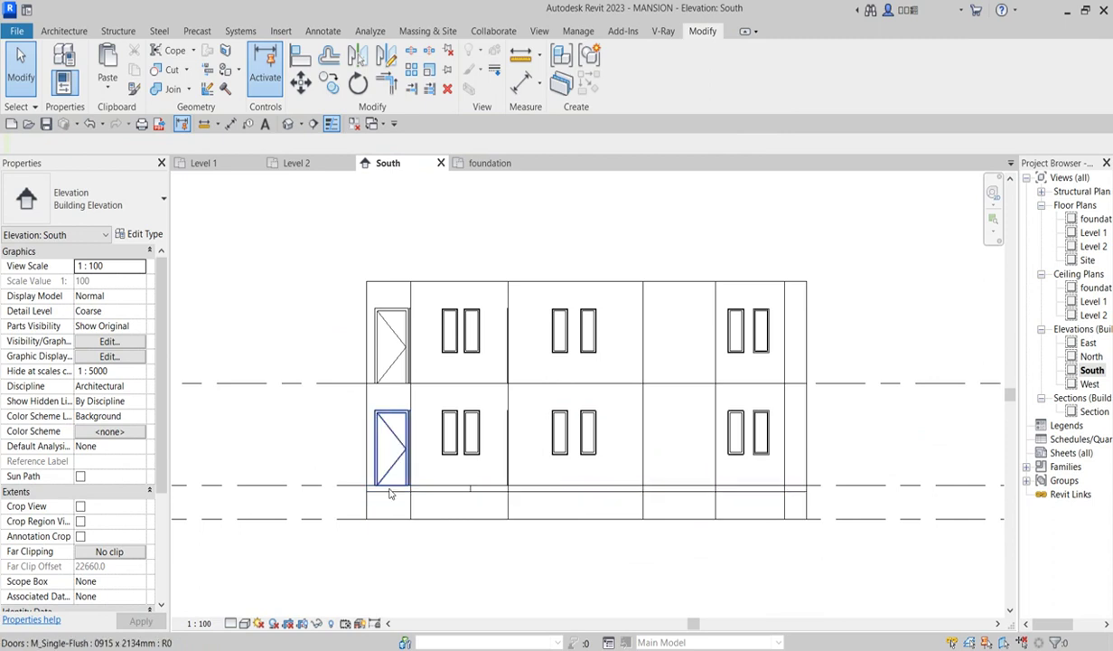
{"action": "scroll", "coordinate": [379, 496], "scroll_direction": "up", "scroll_amount": 2}
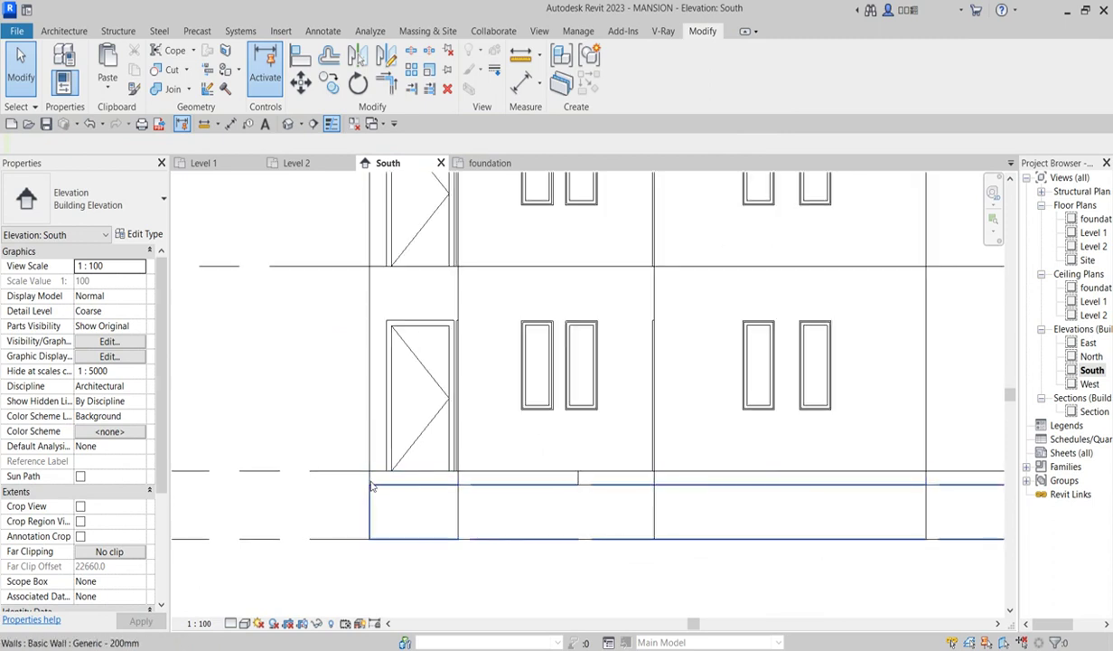
{"action": "left_click", "coordinate": [366, 479]}
{"action": "scroll", "coordinate": [366, 479], "scroll_direction": "down", "scroll_amount": 2}
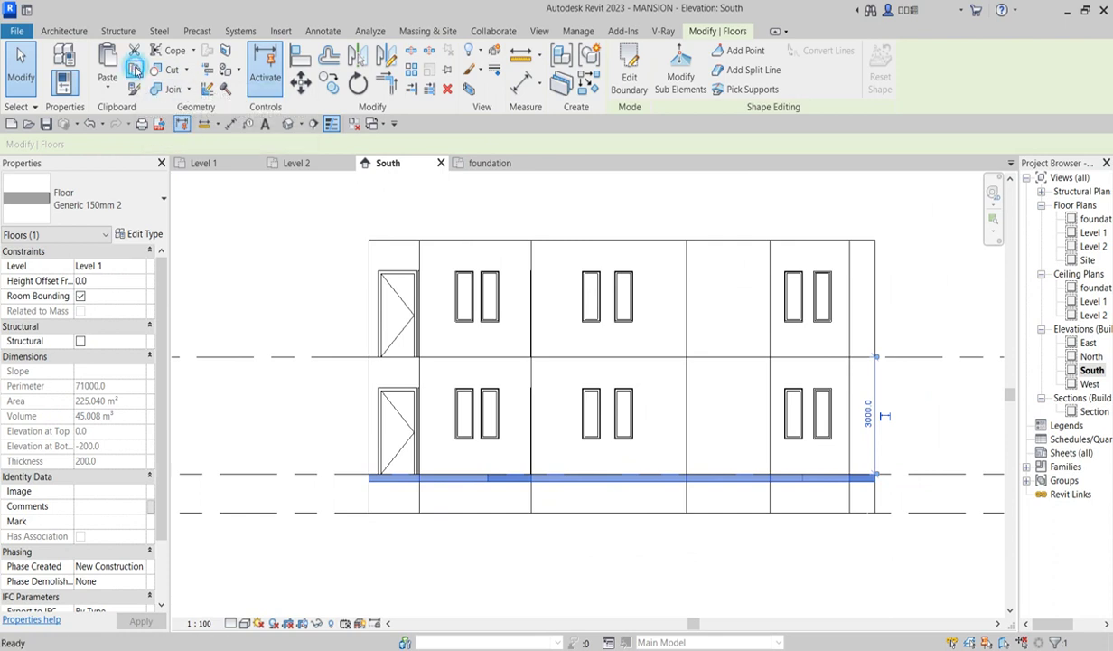
{"action": "left_click", "coordinate": [109, 89]}
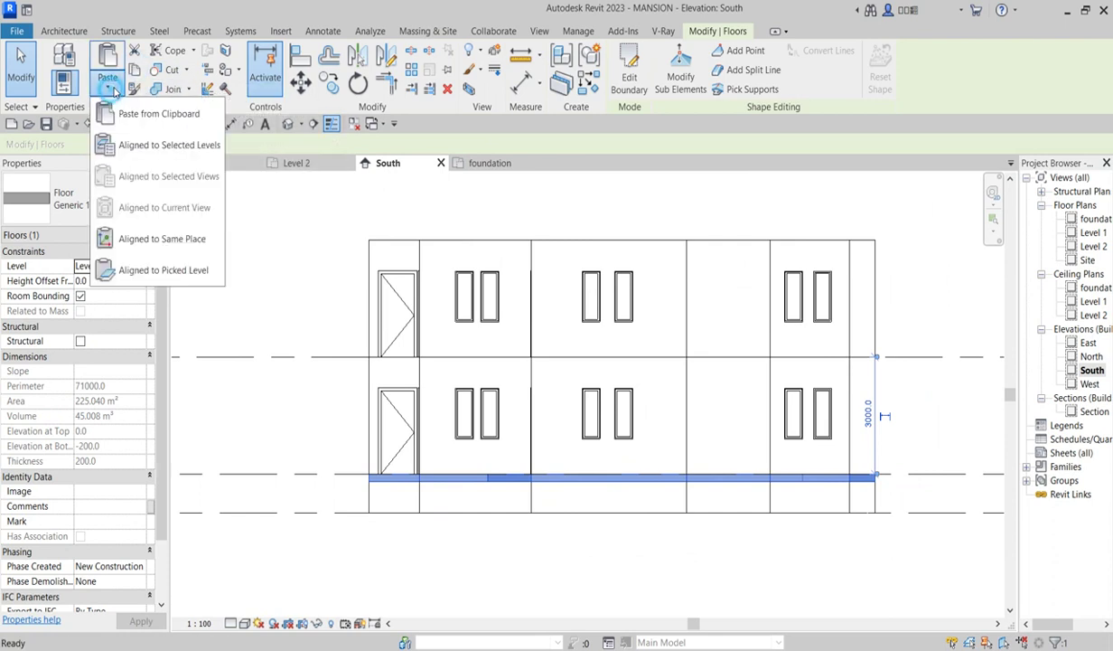
{"action": "left_click", "coordinate": [150, 144]}
{"action": "left_click", "coordinate": [537, 234]}
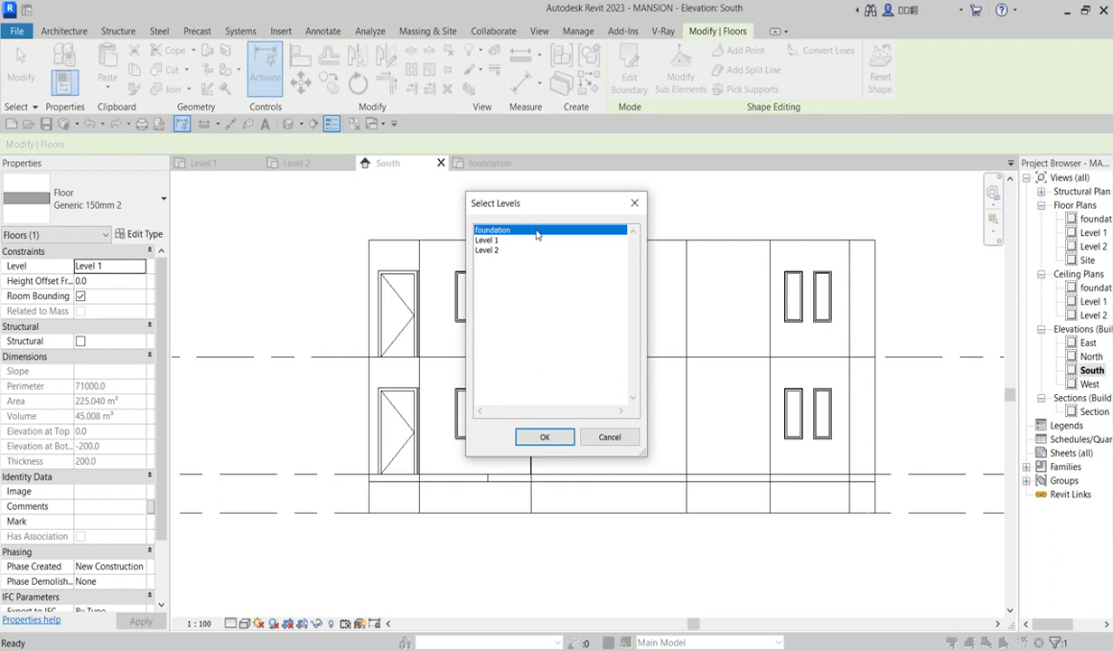
{"action": "left_click", "coordinate": [497, 251]}
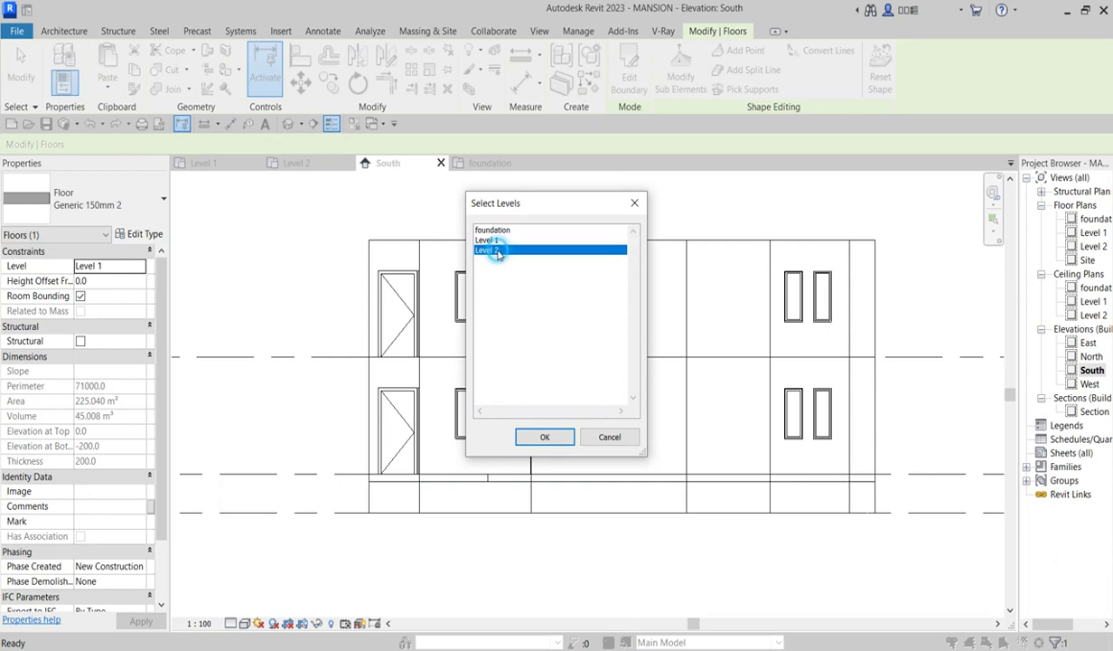
{"action": "left_click", "coordinate": [546, 437]}
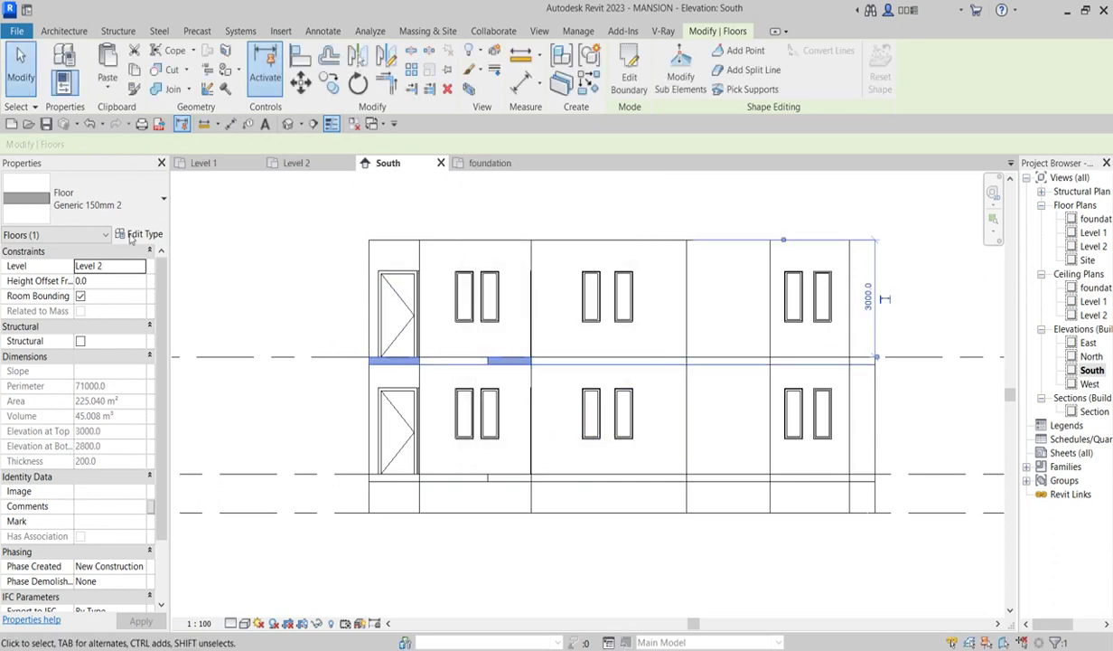
- Switch the pasted Level 2 floor to Generic 150mm, 150 thick from 2850 to 3000
{"action": "left_click", "coordinate": [148, 201]}
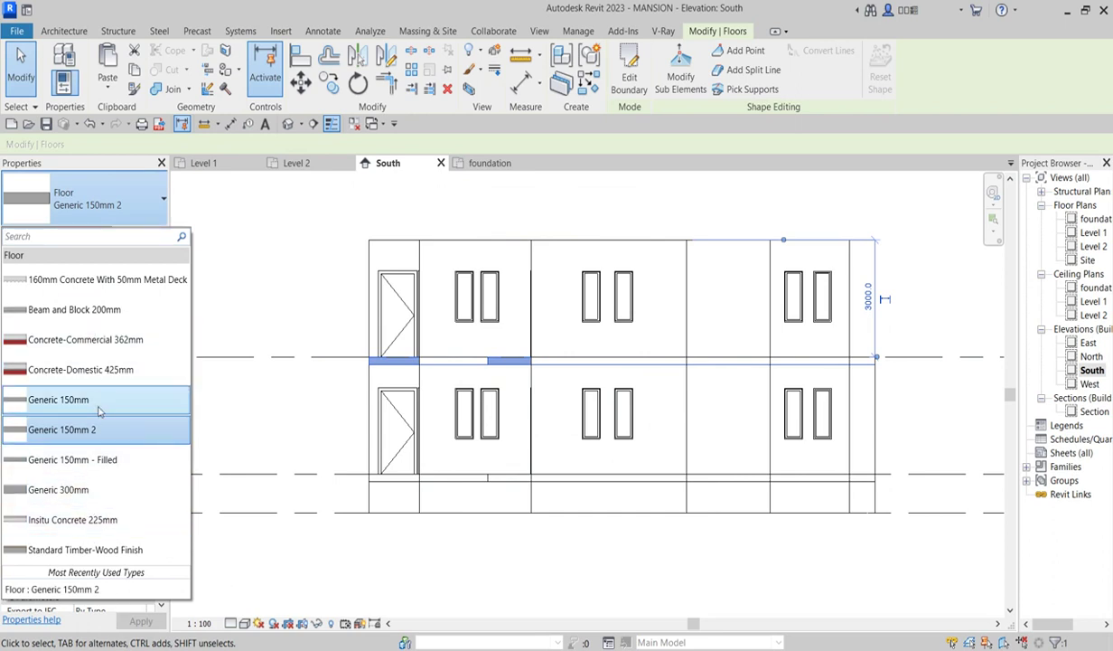
{"action": "left_click", "coordinate": [100, 411]}
{"action": "scroll", "coordinate": [547, 372], "scroll_direction": "up", "scroll_amount": 4}
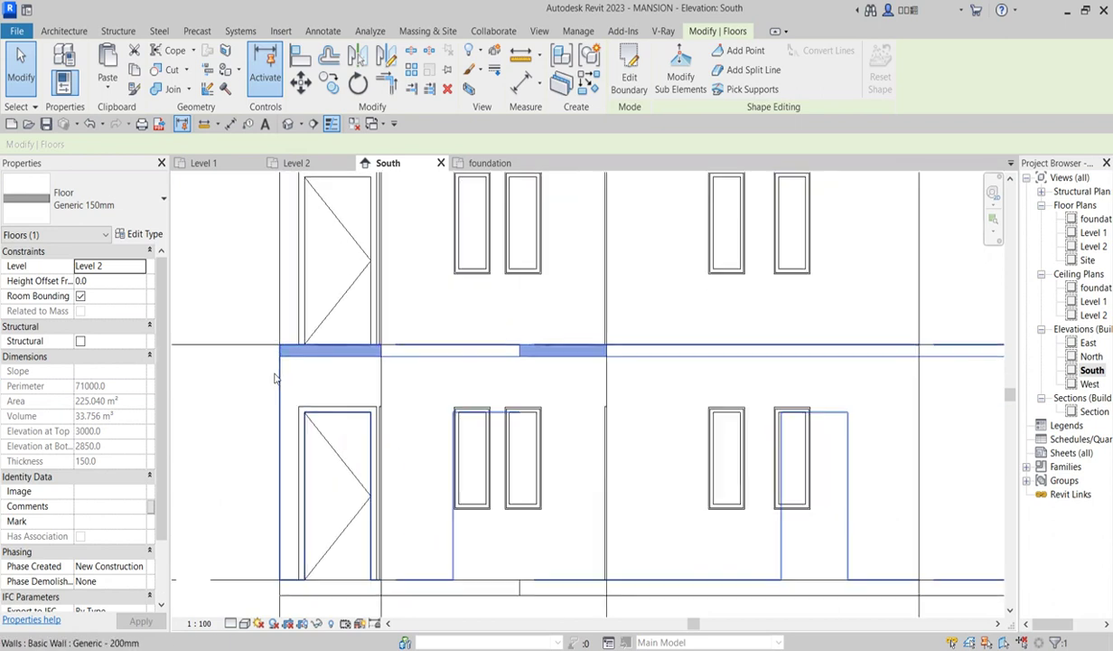
{"action": "scroll", "coordinate": [253, 372], "scroll_direction": "up", "scroll_amount": 2}
{"action": "left_click", "coordinate": [235, 370]}
{"action": "scroll", "coordinate": [314, 352], "scroll_direction": "up", "scroll_amount": 3}
{"action": "left_click", "coordinate": [312, 350]}
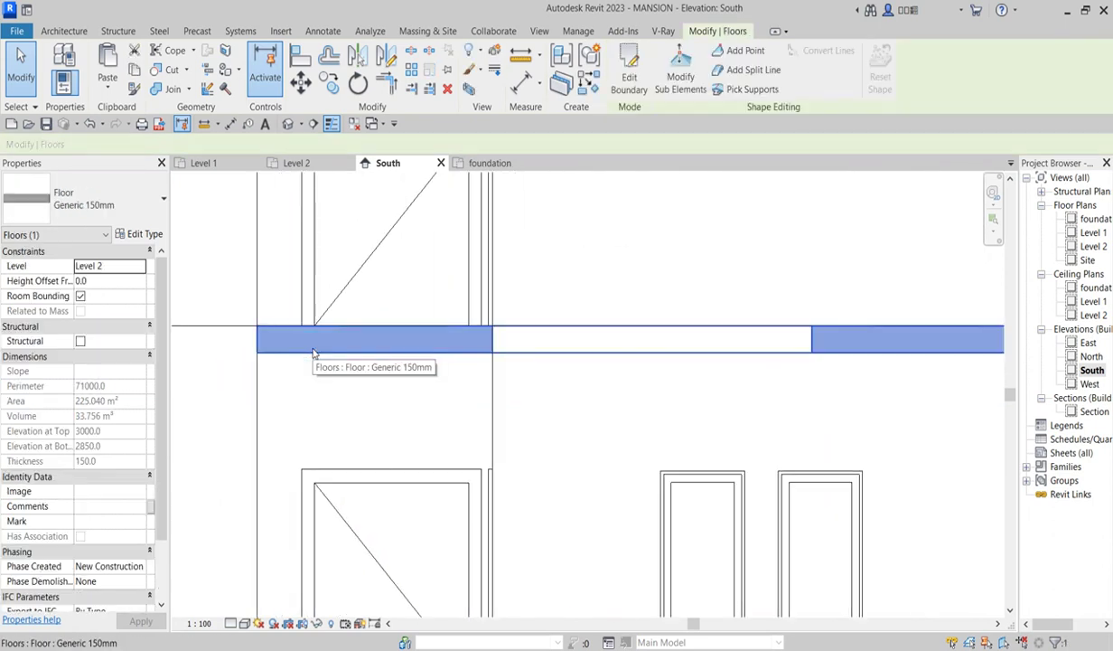
{"action": "scroll", "coordinate": [314, 352], "scroll_direction": "down", "scroll_amount": 6}
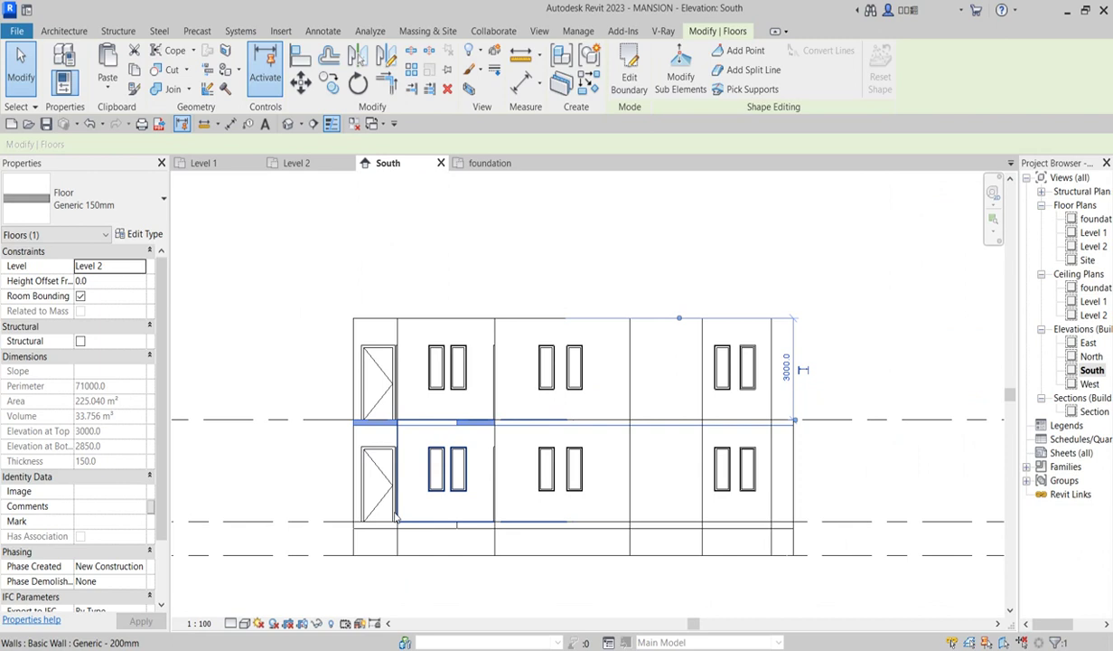
{"action": "scroll", "coordinate": [773, 504], "scroll_direction": "up", "scroll_amount": 3}
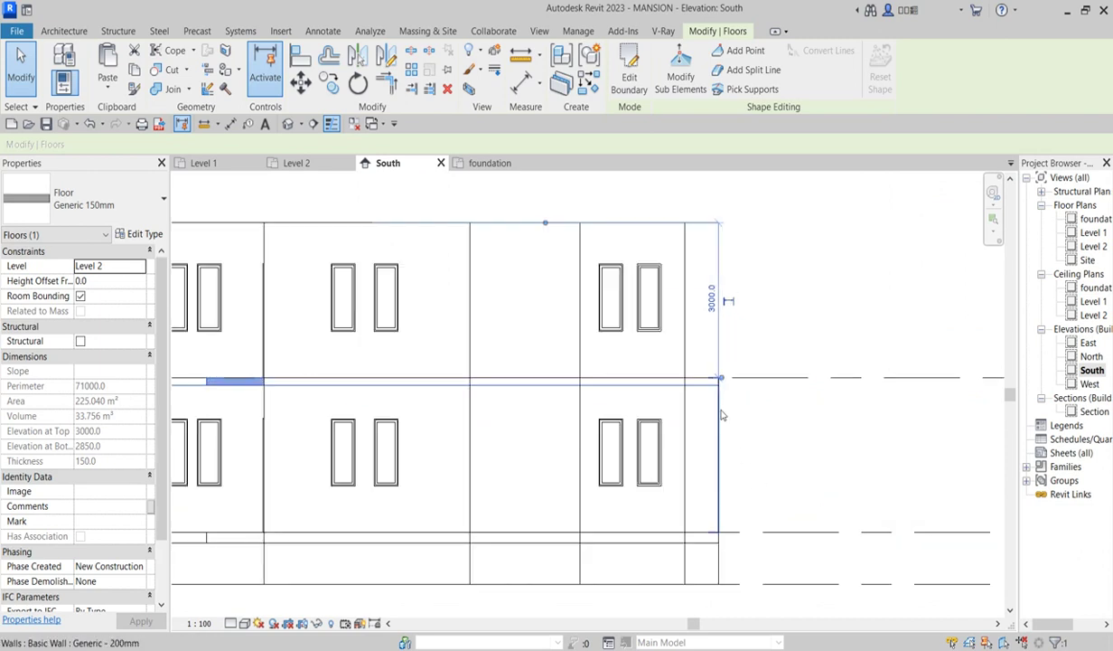
{"action": "left_click", "coordinate": [821, 459]}
- Open the Level 1 plan, then the Level 2 plan, and check the Level 2 floor's extent
{"action": "scroll", "coordinate": [741, 462], "scroll_direction": "down", "scroll_amount": 5}
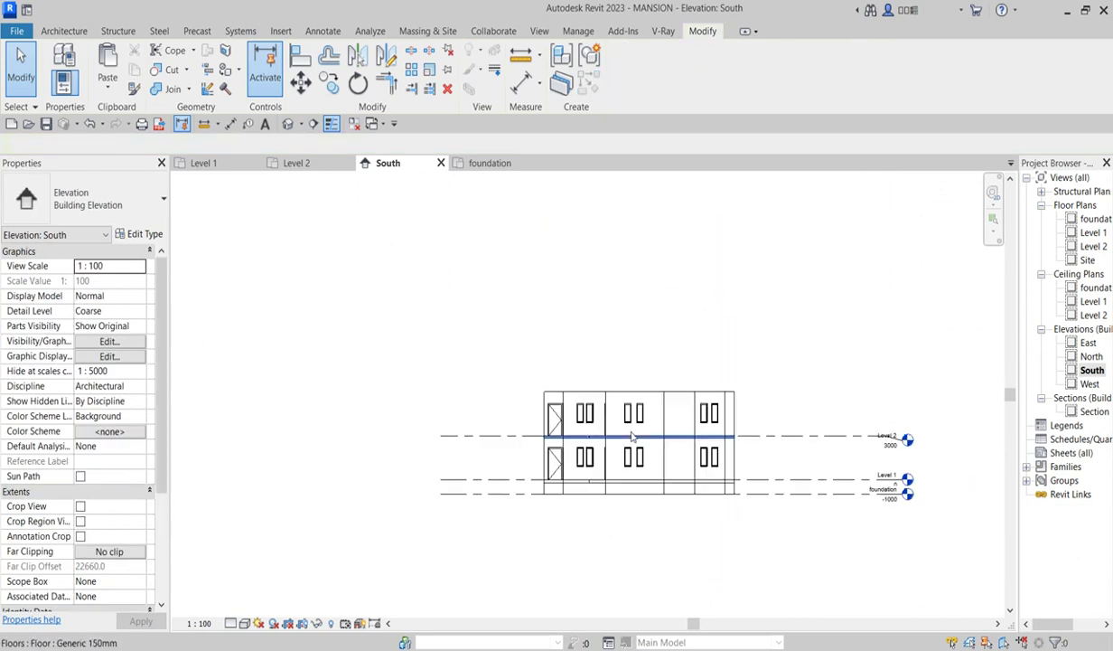
{"action": "double_click", "coordinate": [1095, 233]}
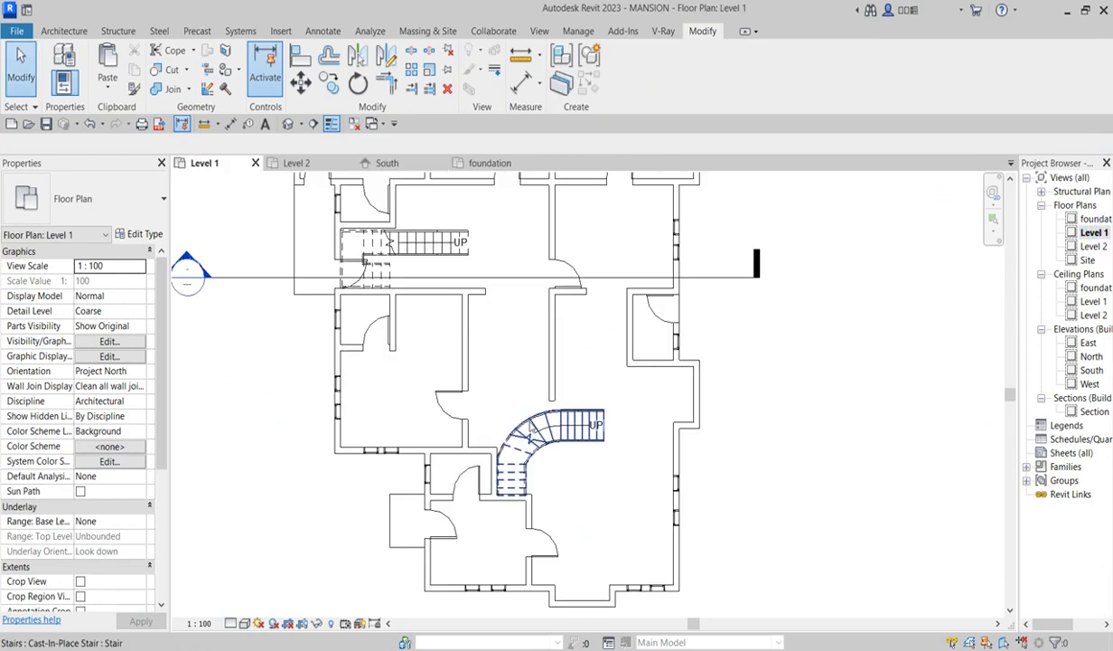
{"action": "scroll", "coordinate": [674, 465], "scroll_direction": "down", "scroll_amount": 5}
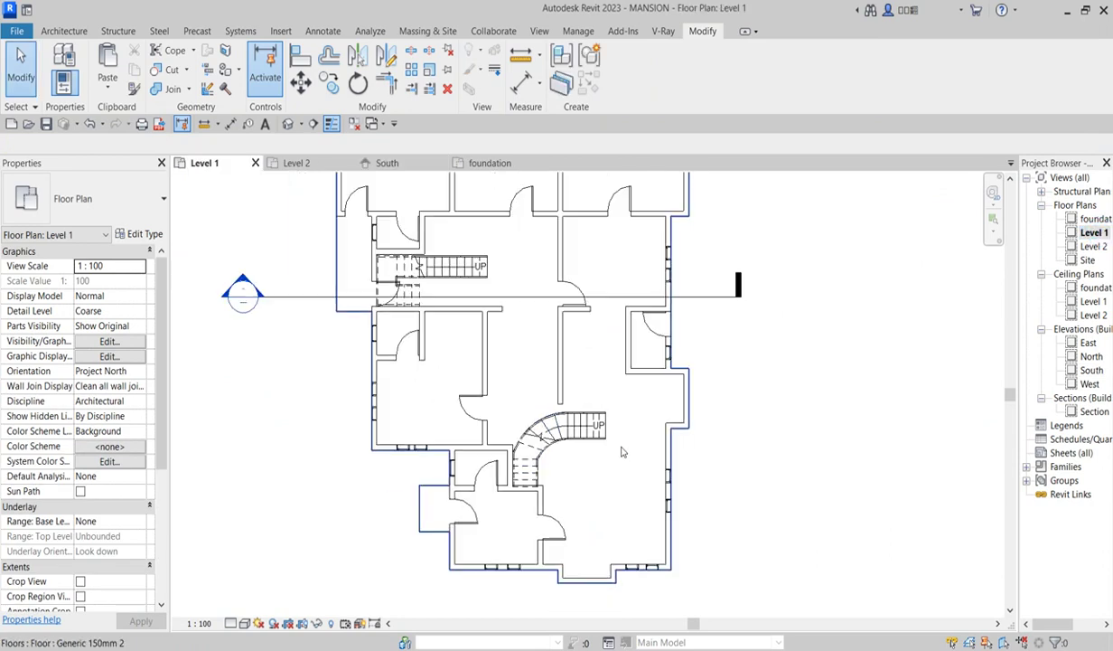
{"action": "double_click", "coordinate": [1091, 245]}
{"action": "scroll", "coordinate": [597, 348], "scroll_direction": "up", "scroll_amount": 4}
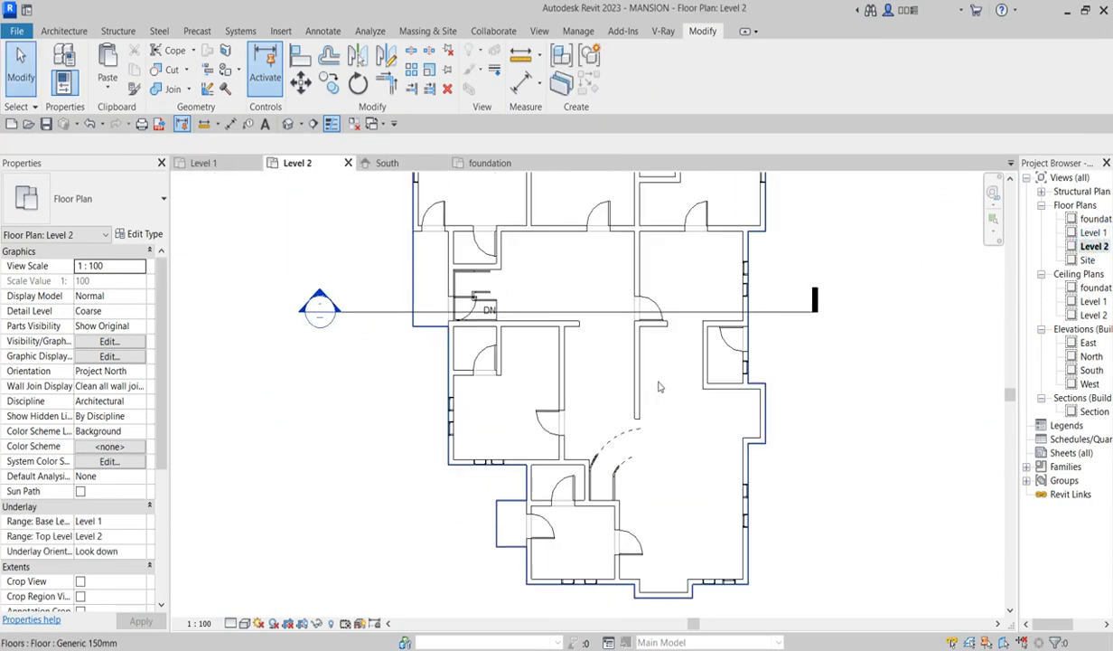
{"action": "left_click", "coordinate": [652, 403]}
{"action": "scroll", "coordinate": [651, 403], "scroll_direction": "down", "scroll_amount": 4}
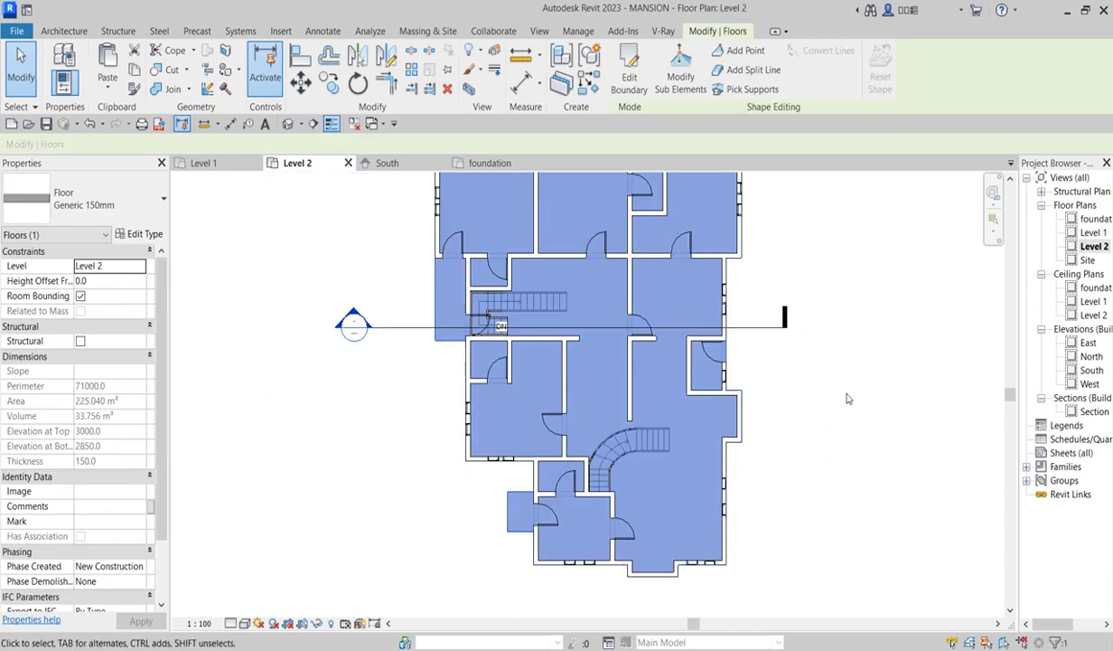
{"action": "left_click", "coordinate": [949, 461]}
{"action": "scroll", "coordinate": [624, 289], "scroll_direction": "up", "scroll_amount": 2}
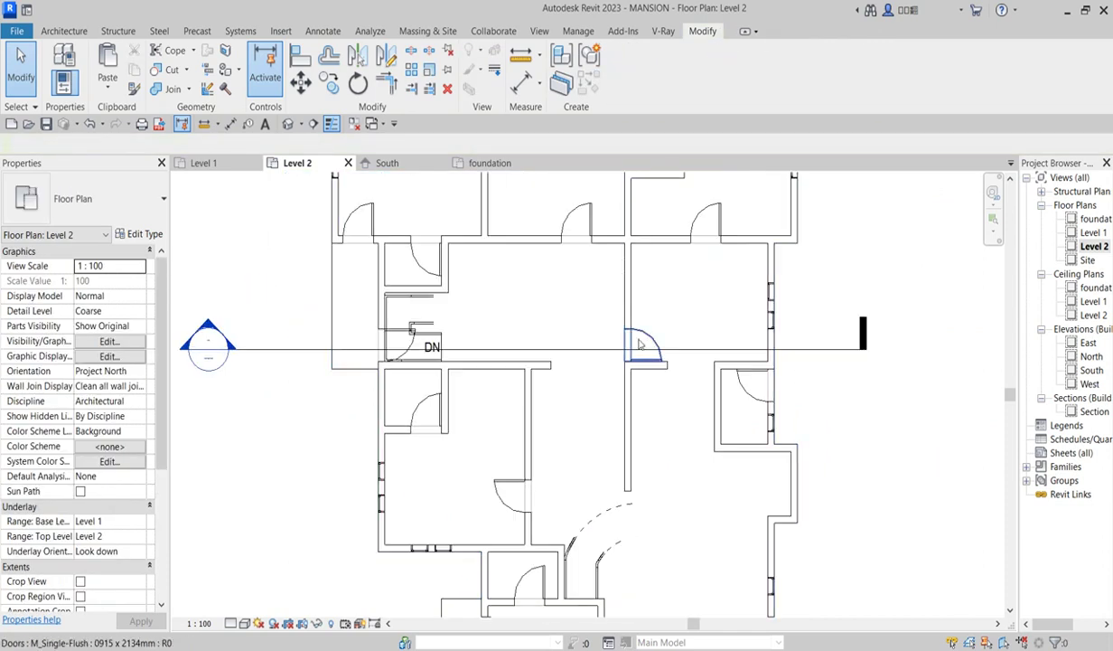
{"action": "scroll", "coordinate": [633, 434], "scroll_direction": "down", "scroll_amount": 3}
{"action": "scroll", "coordinate": [635, 463], "scroll_direction": "up", "scroll_amount": 2}
- Shorten the wall beside the curved stair from 5400 to 4400 mm
{"action": "scroll", "coordinate": [530, 543], "scroll_direction": "up", "scroll_amount": 2}
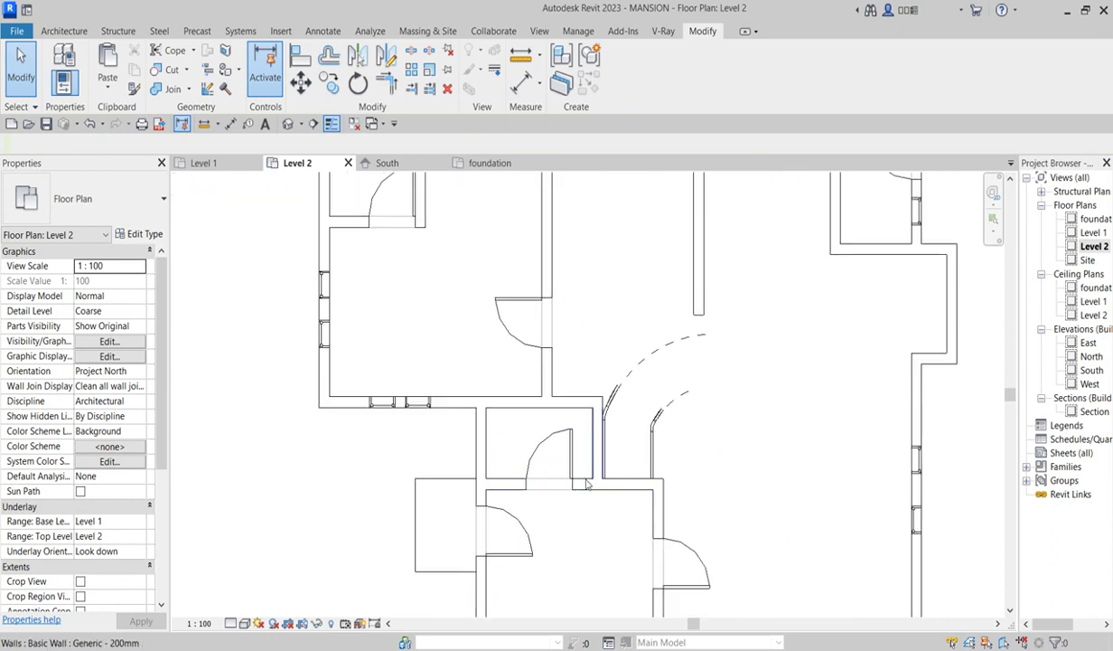
{"action": "scroll", "coordinate": [583, 457], "scroll_direction": "up", "scroll_amount": 2}
{"action": "left_click", "coordinate": [585, 398]}
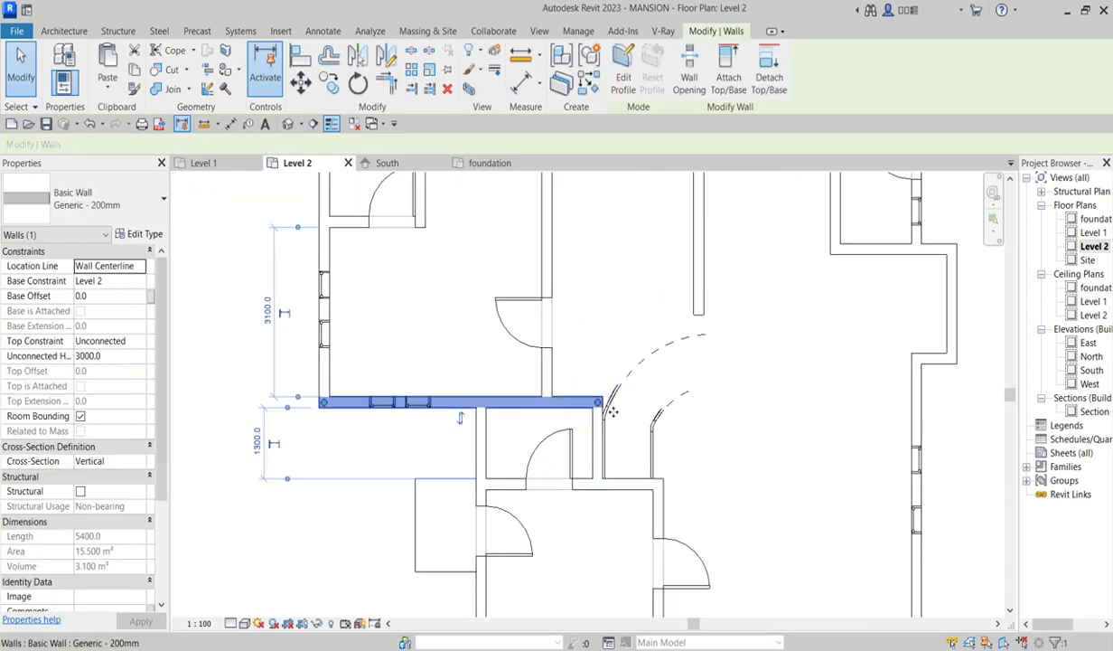
{"action": "left_click_drag", "start_coordinate": [587, 401], "coordinate": [547, 401]}
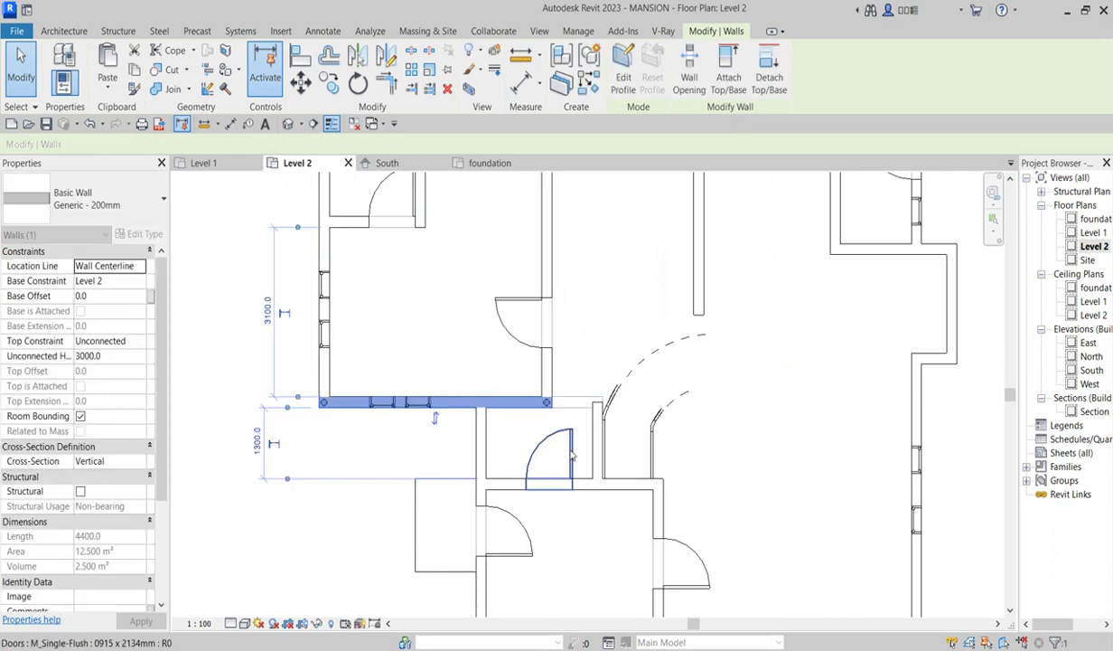
- Delete the short vertical wall near the door and the horizontal wall below the stair opening
{"action": "double_click", "coordinate": [597, 456]}
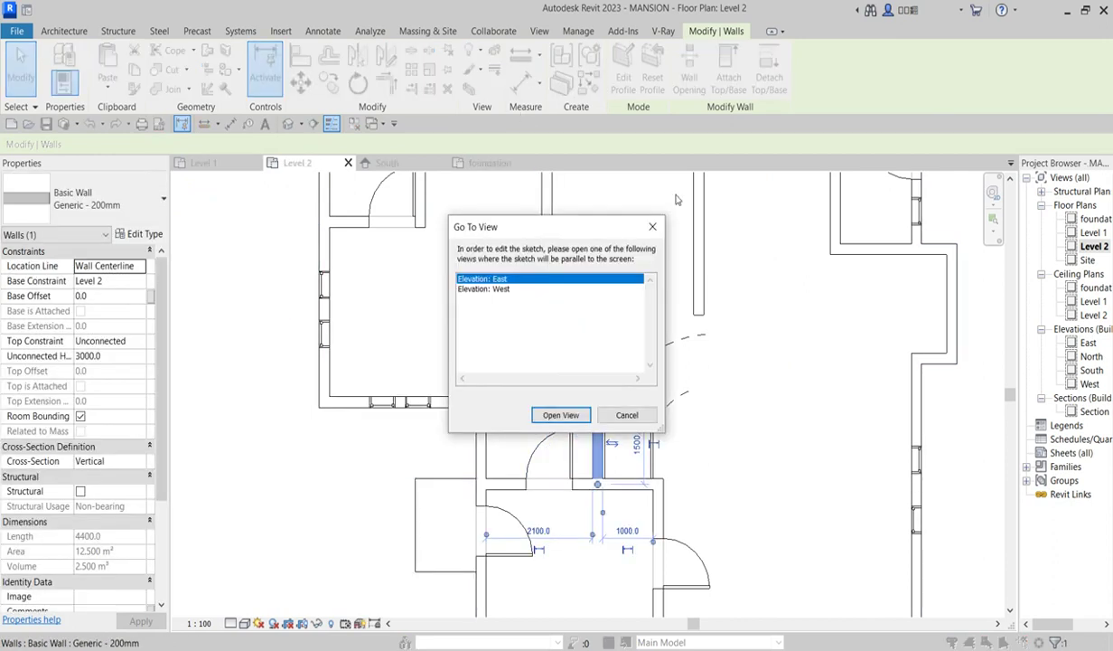
{"action": "left_click", "coordinate": [654, 229]}
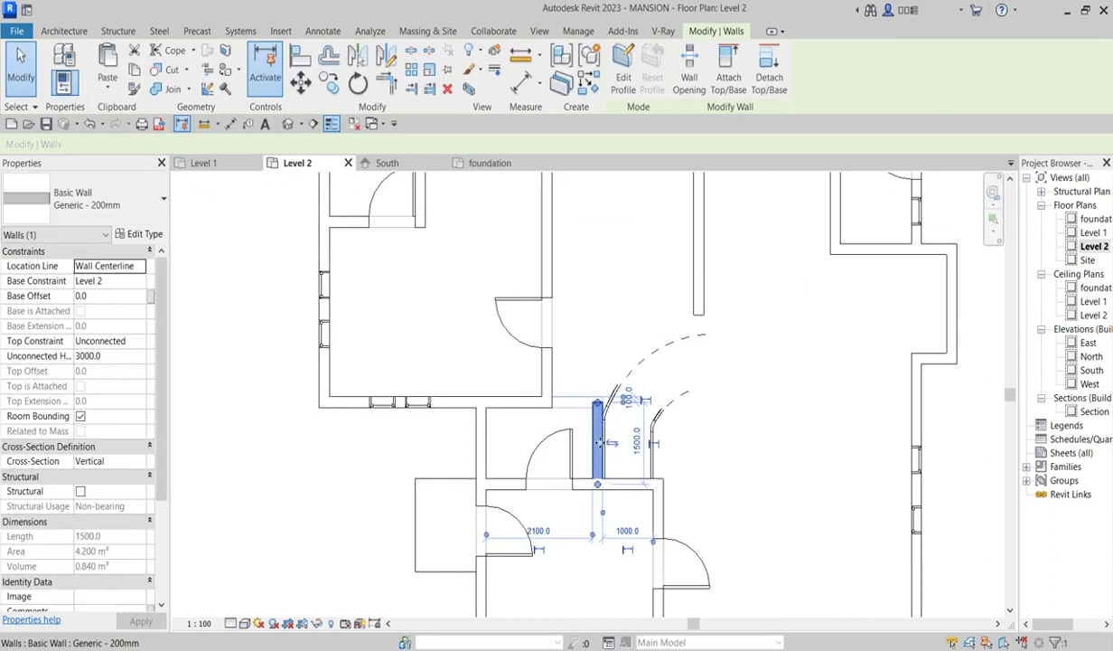
{"action": "key", "text": "Delete"}
{"action": "left_click", "coordinate": [554, 495]}
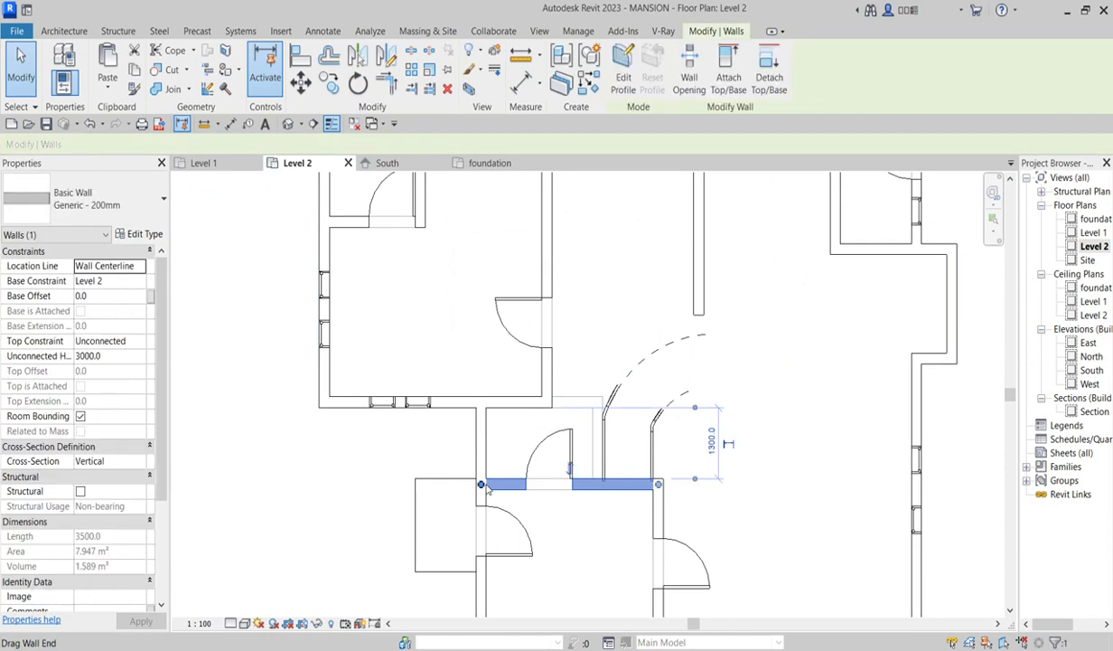
{"action": "key", "text": "Delete"}
{"action": "scroll", "coordinate": [596, 488], "scroll_direction": "down", "scroll_amount": 3}
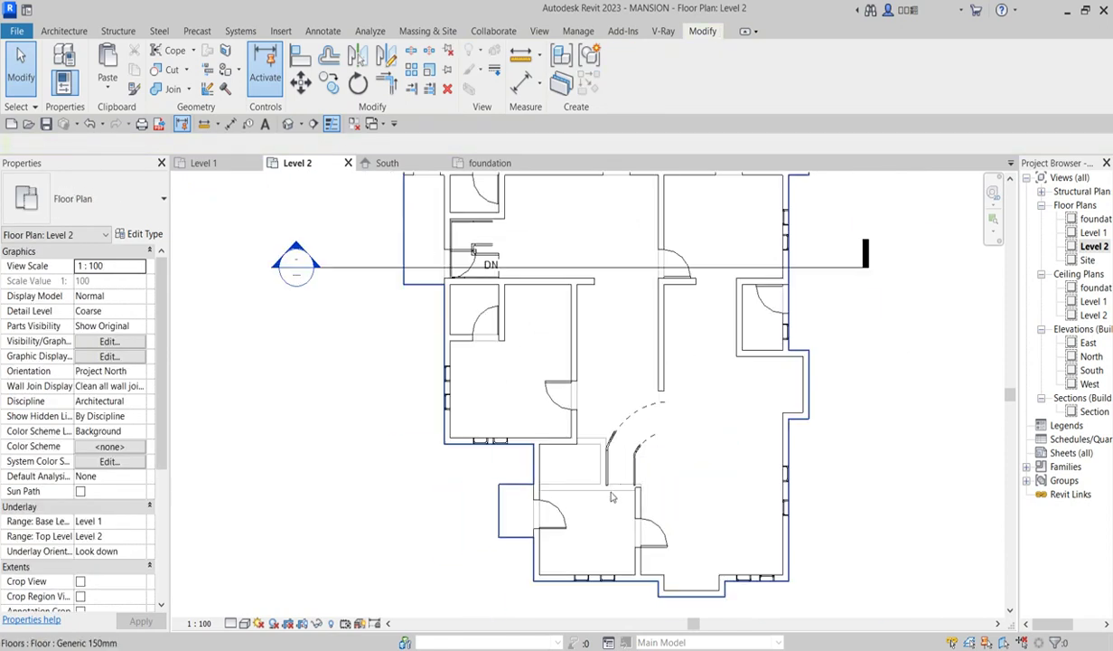
{"action": "scroll", "coordinate": [612, 495], "scroll_direction": "up", "scroll_amount": 3}
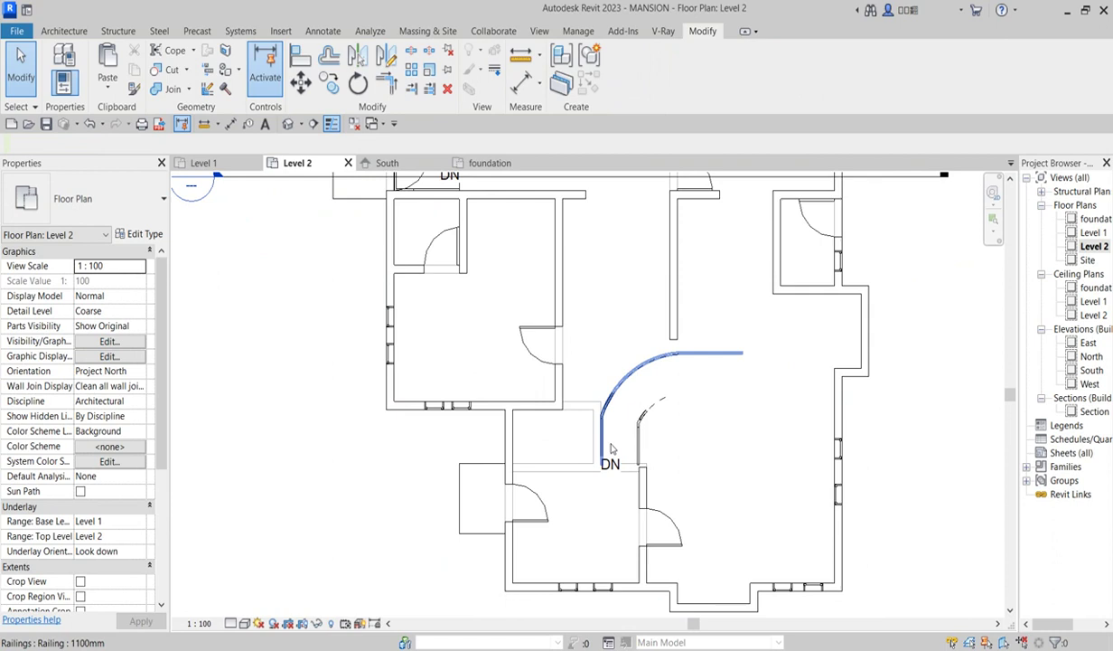
{"action": "scroll", "coordinate": [611, 449], "scroll_direction": "down", "scroll_amount": 1}
- Edit the Level 2 floor boundary, adding the stair's left, top, bottom and reference lines
{"action": "left_click", "coordinate": [420, 269]}
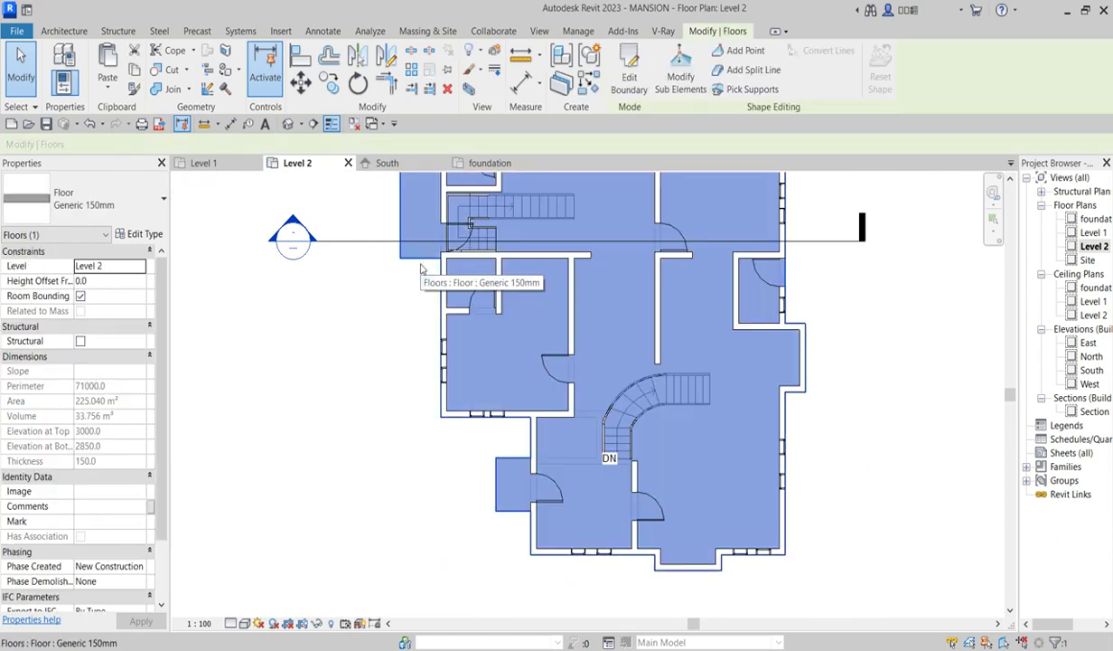
{"action": "left_click", "coordinate": [630, 76]}
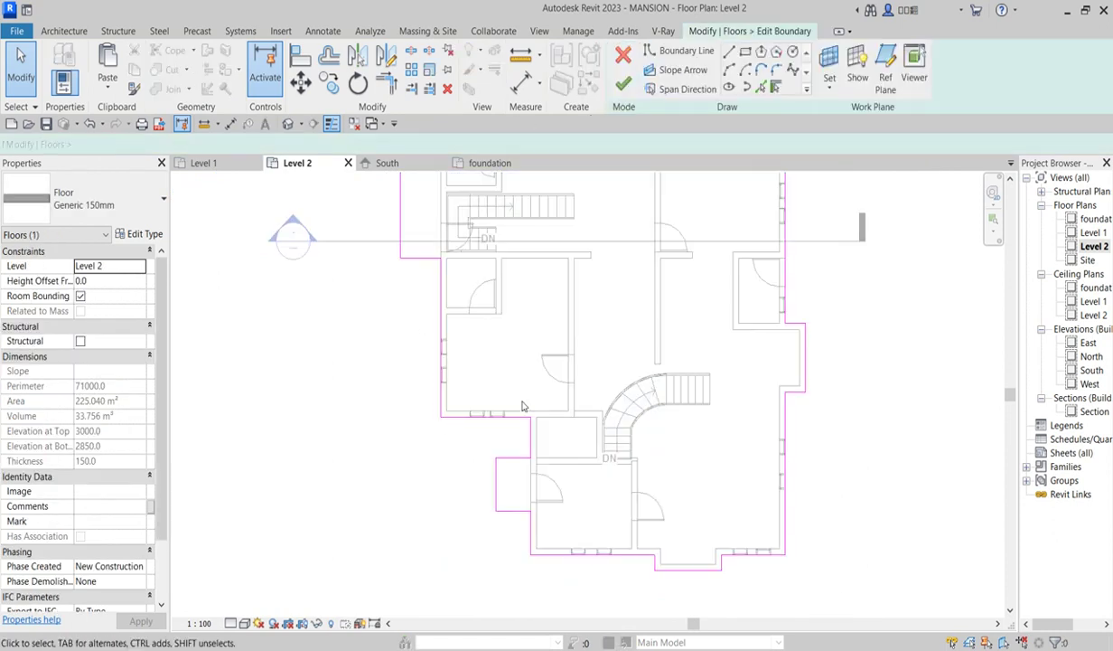
{"action": "left_click", "coordinate": [760, 89]}
{"action": "scroll", "coordinate": [488, 303], "scroll_direction": "up", "scroll_amount": 8}
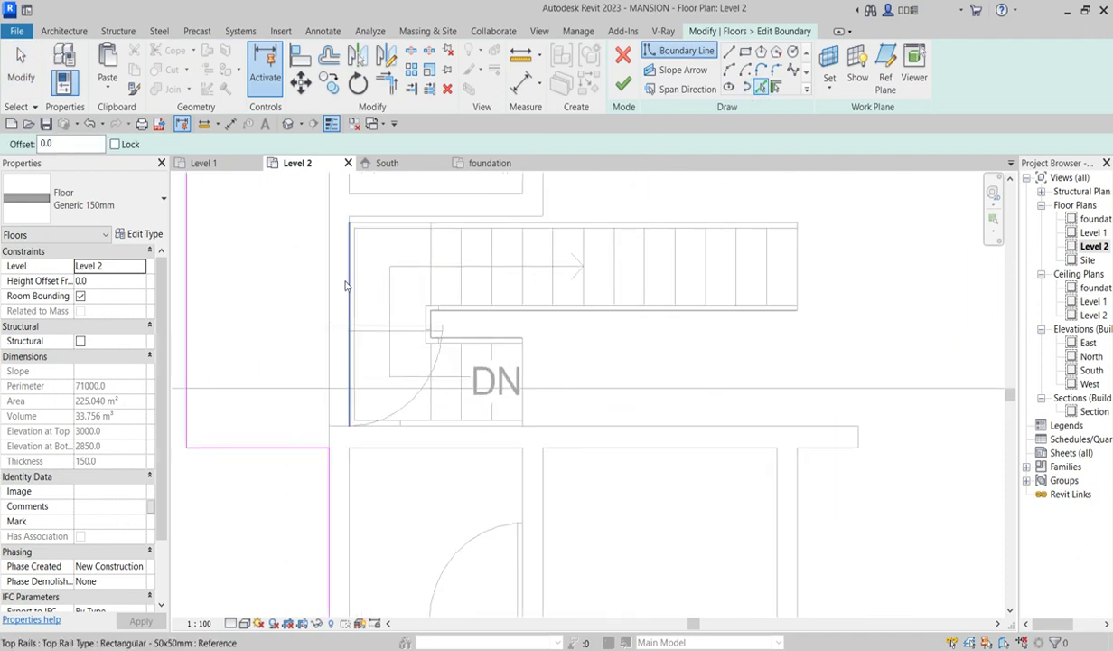
{"action": "left_click", "coordinate": [344, 282]}
{"action": "left_click", "coordinate": [497, 221]}
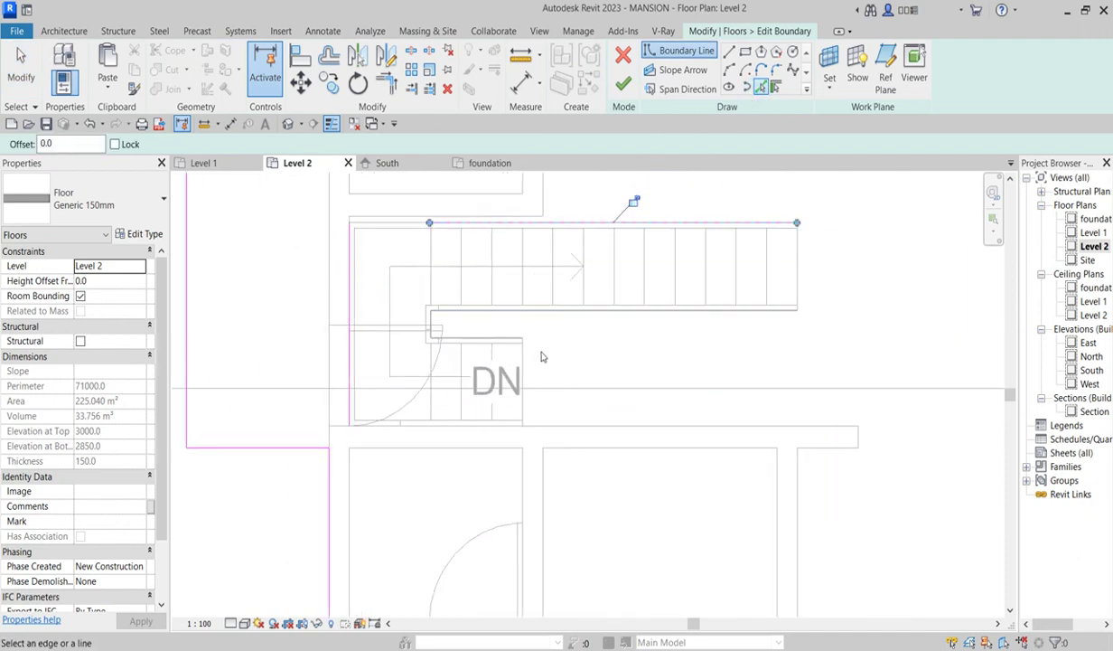
{"action": "left_click", "coordinate": [492, 425]}
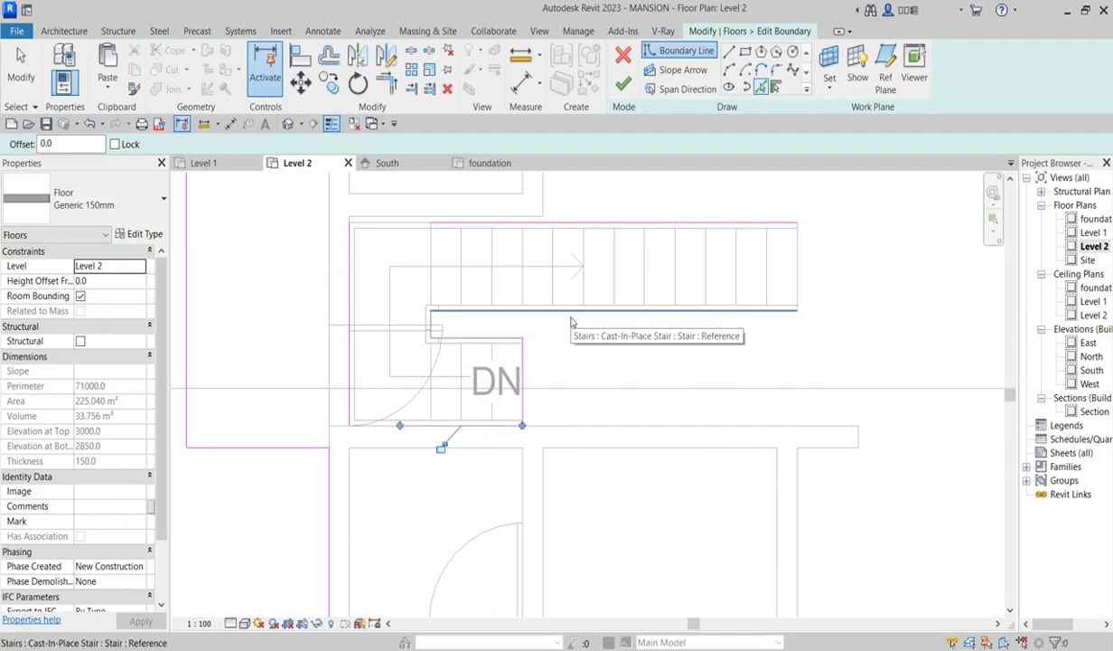
{"action": "left_click", "coordinate": [571, 316]}
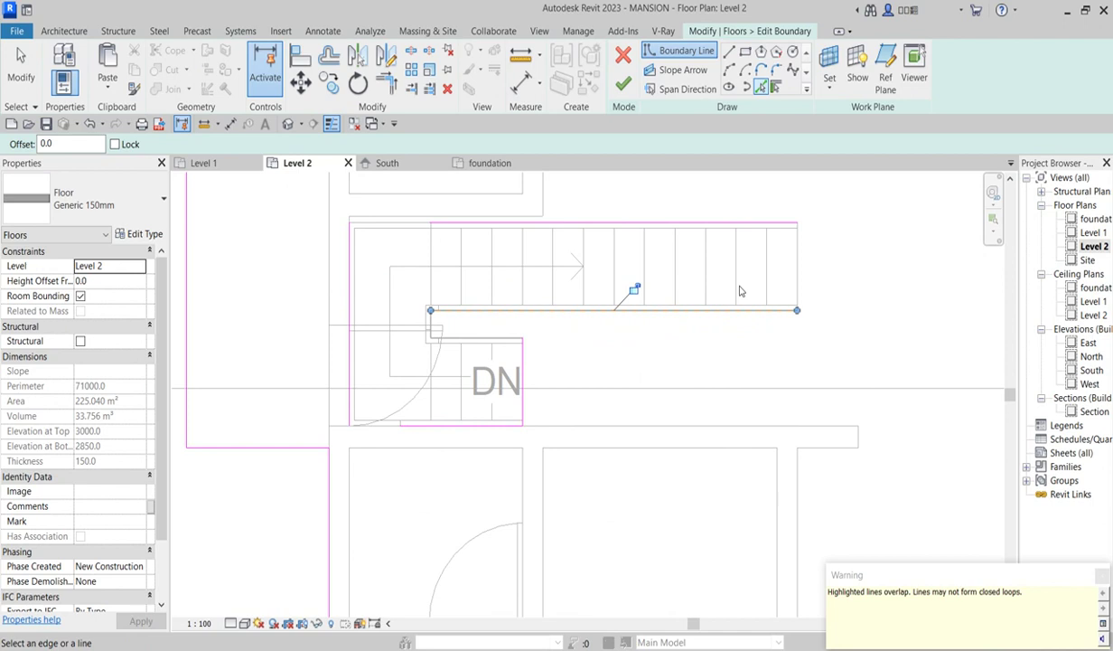
- Trim the stair boundary lines into corners at the top and bottom-left of the outline
{"action": "scroll", "coordinate": [427, 346], "scroll_direction": "up", "scroll_amount": 2}
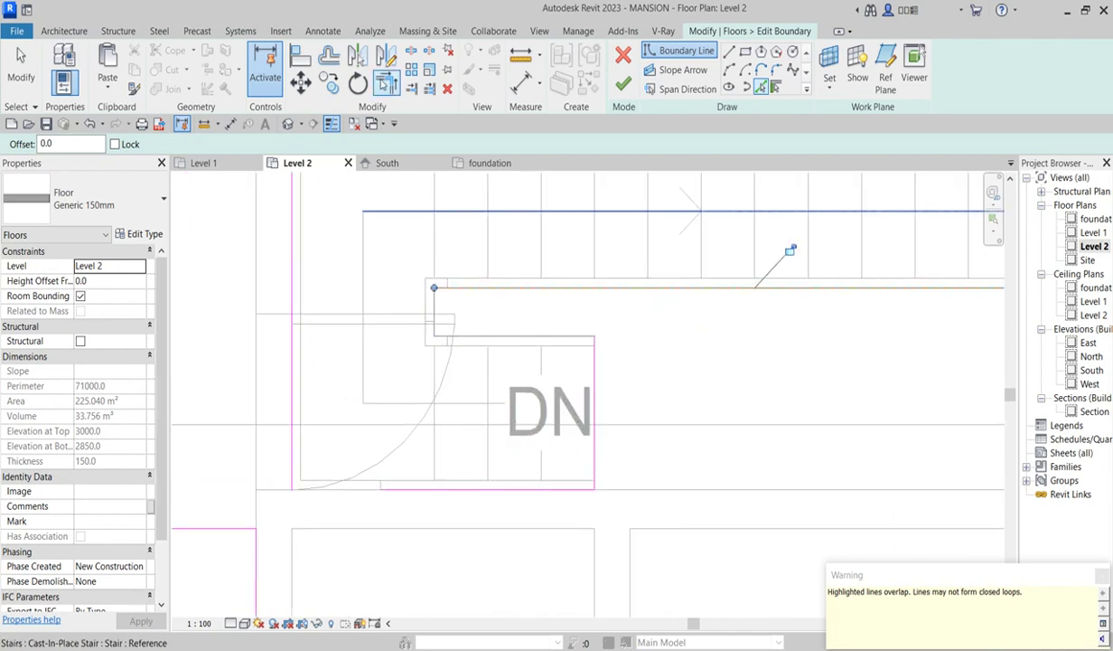
{"action": "left_click", "coordinate": [386, 81]}
{"action": "left_click", "coordinate": [595, 366]}
{"action": "left_click", "coordinate": [650, 290]}
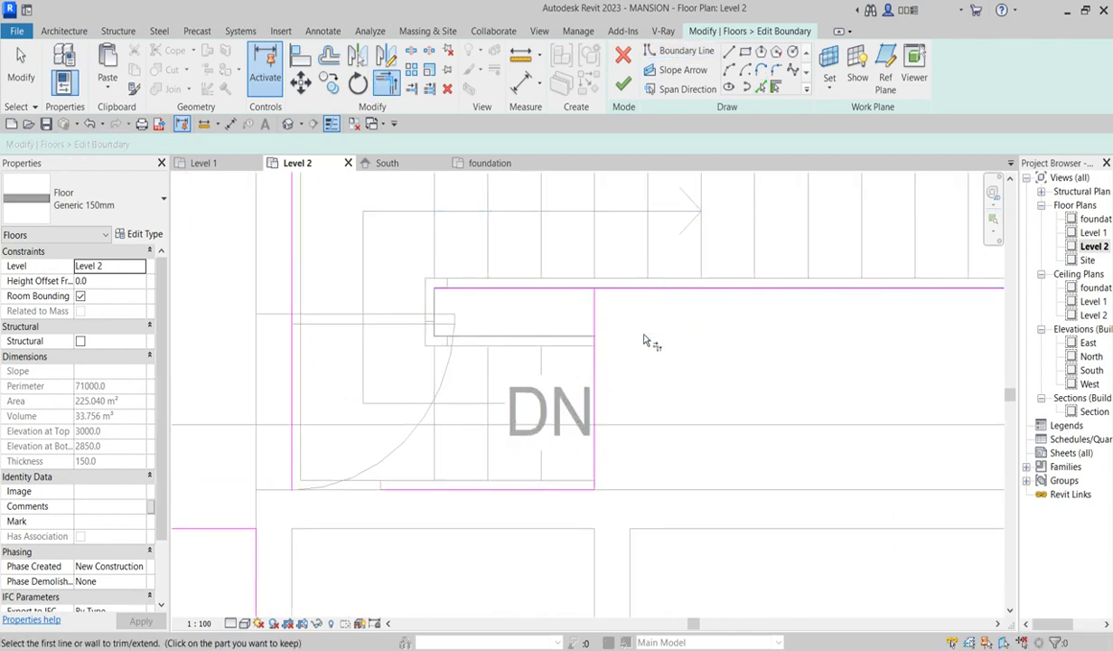
{"action": "scroll", "coordinate": [645, 340], "scroll_direction": "down", "scroll_amount": 2}
{"action": "left_click", "coordinate": [529, 407]}
{"action": "left_click", "coordinate": [484, 364]}
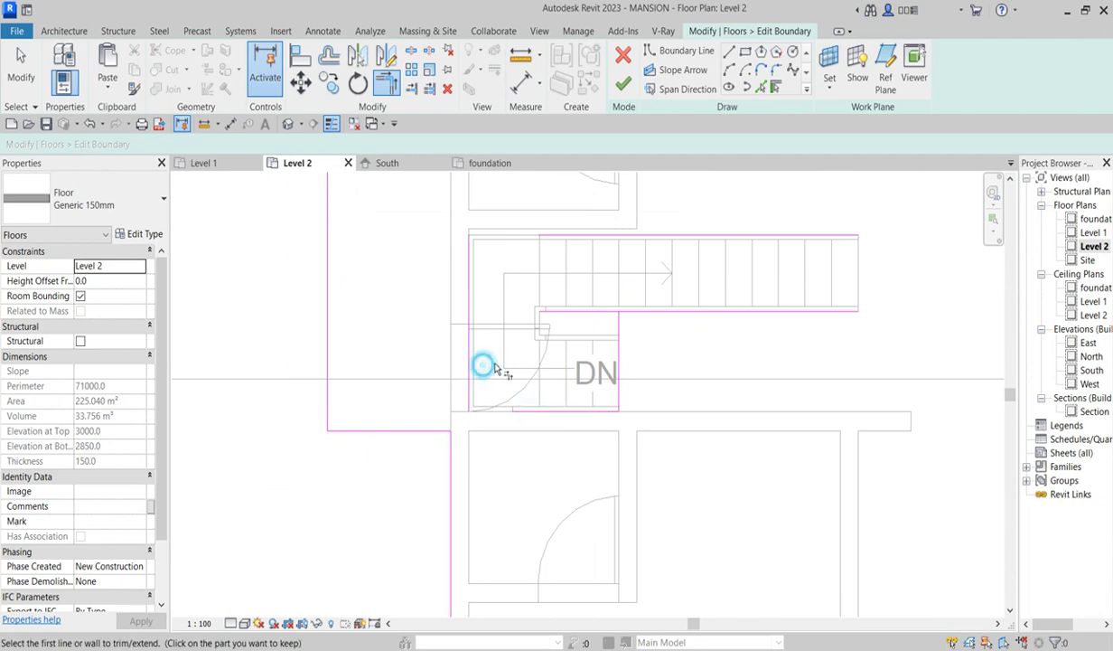
{"action": "left_click", "coordinate": [535, 409]}
{"action": "left_click", "coordinate": [567, 236]}
{"action": "left_click", "coordinate": [471, 264]}
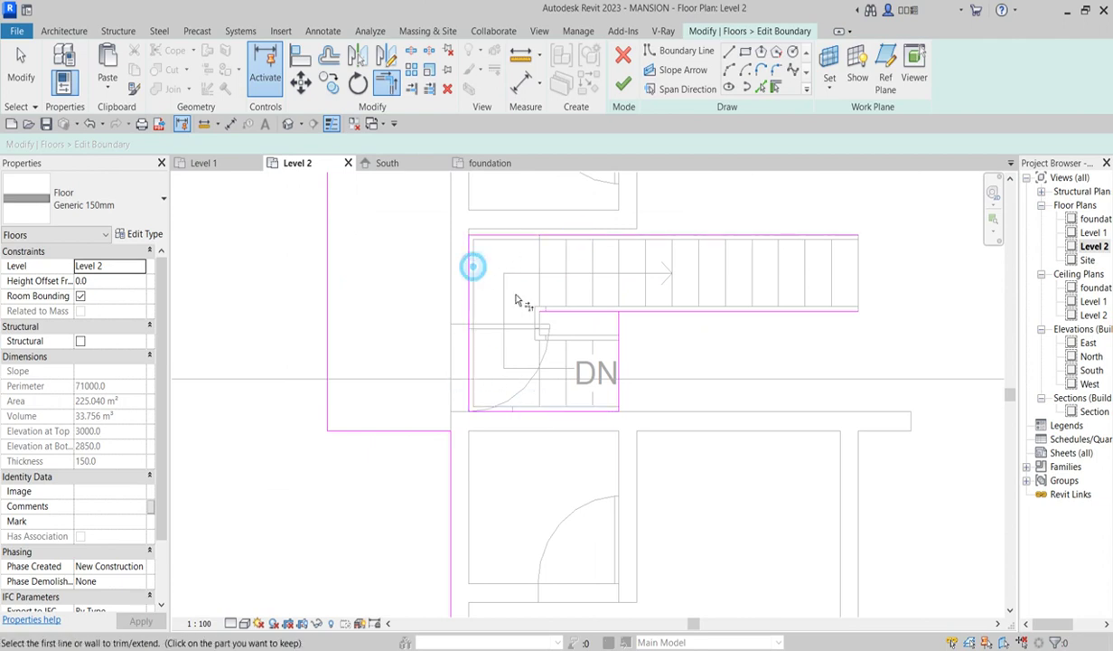
{"action": "scroll", "coordinate": [696, 327], "scroll_direction": "down", "scroll_amount": 2}
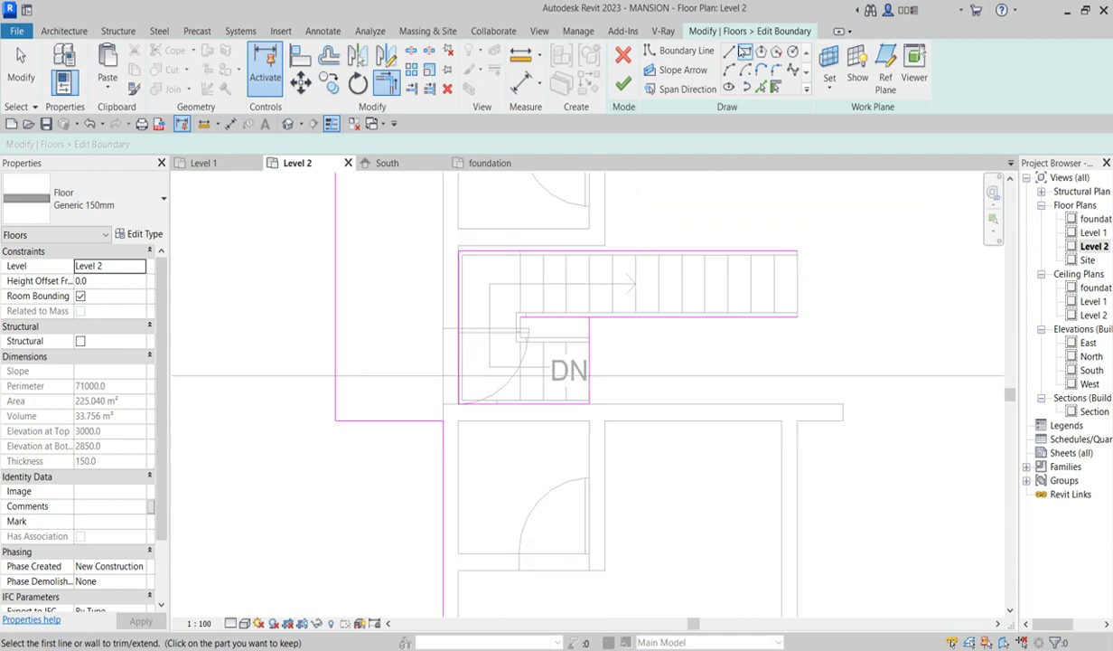
- Select the stray boundary line running along the stair
{"action": "left_click", "coordinate": [762, 87]}
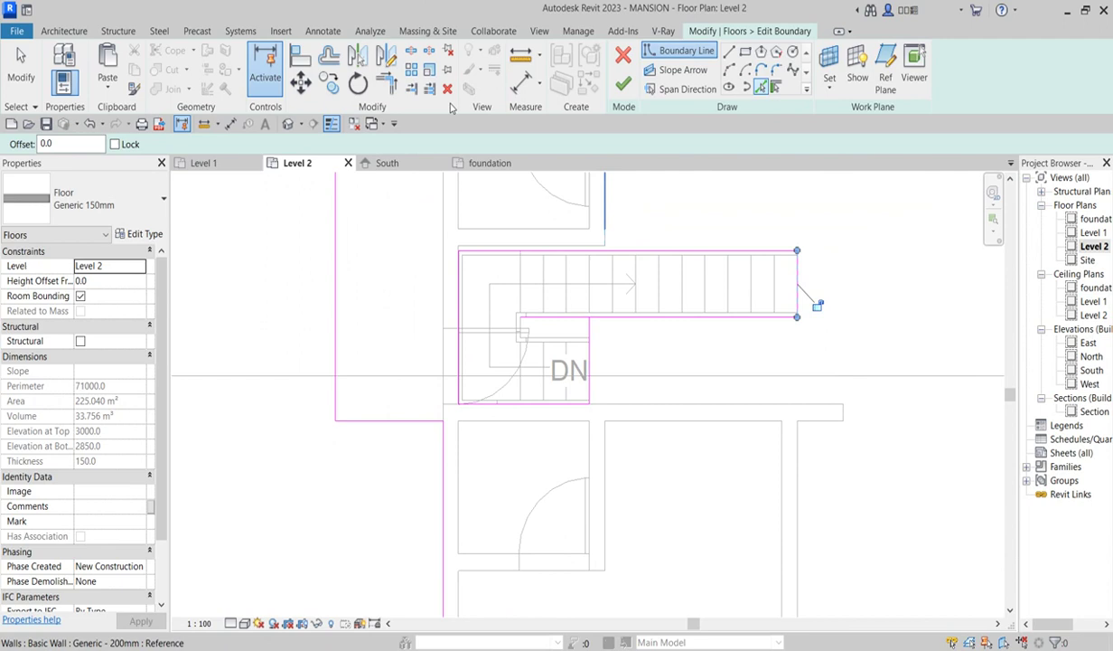
{"action": "left_click", "coordinate": [389, 83]}
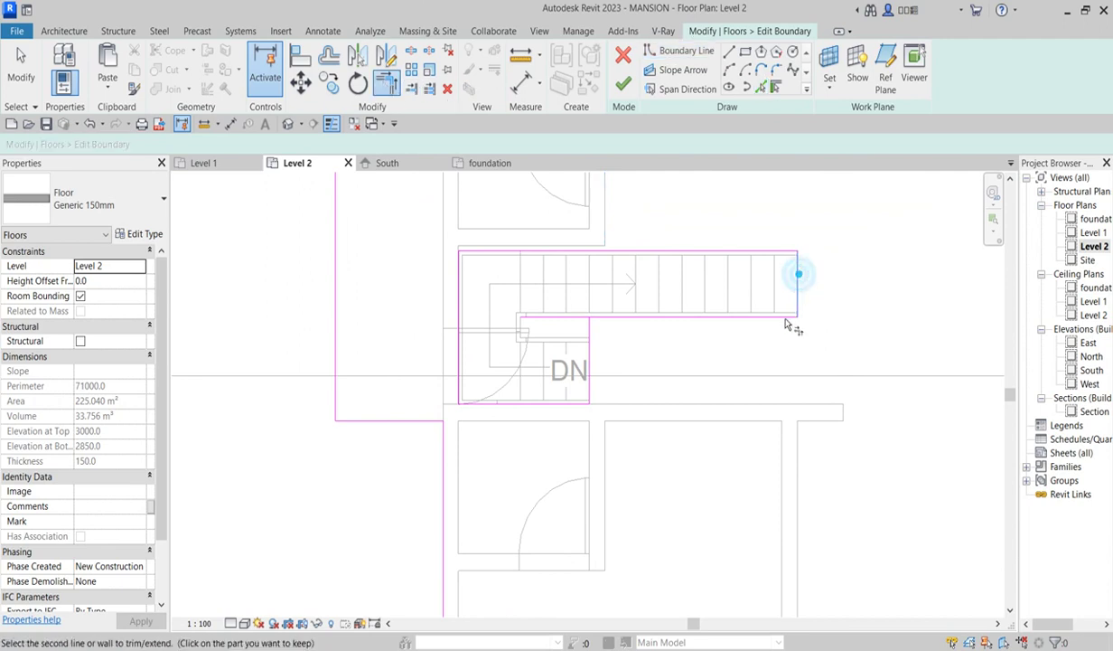
{"action": "scroll", "coordinate": [656, 351], "scroll_direction": "up", "scroll_amount": 2}
{"action": "key", "text": "Escape"}
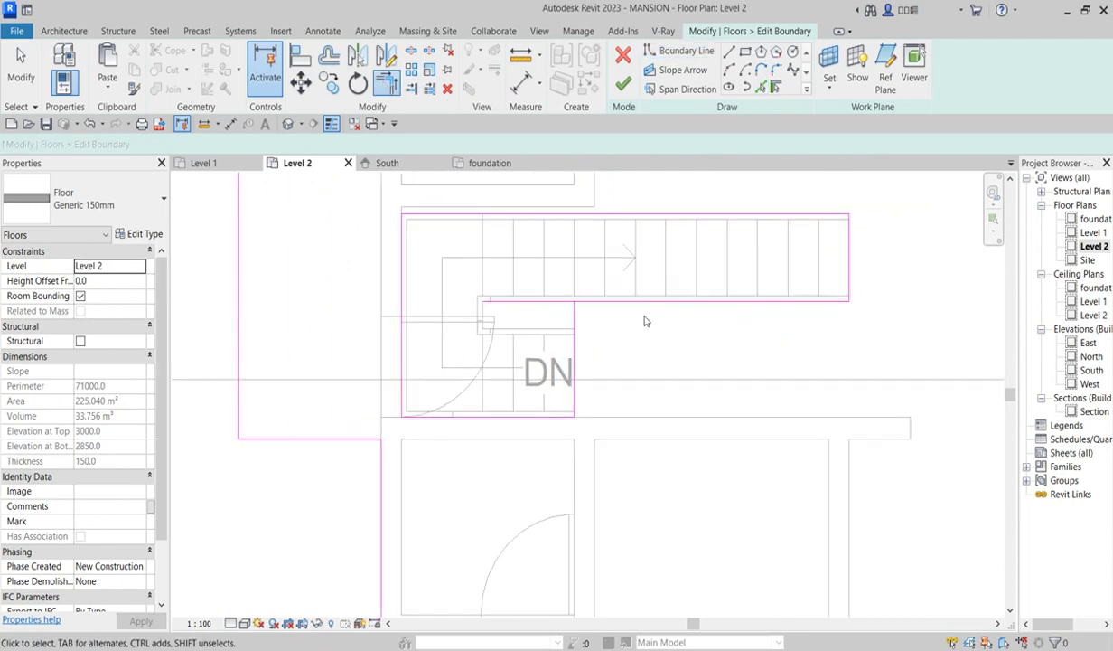
{"action": "left_click", "coordinate": [567, 302]}
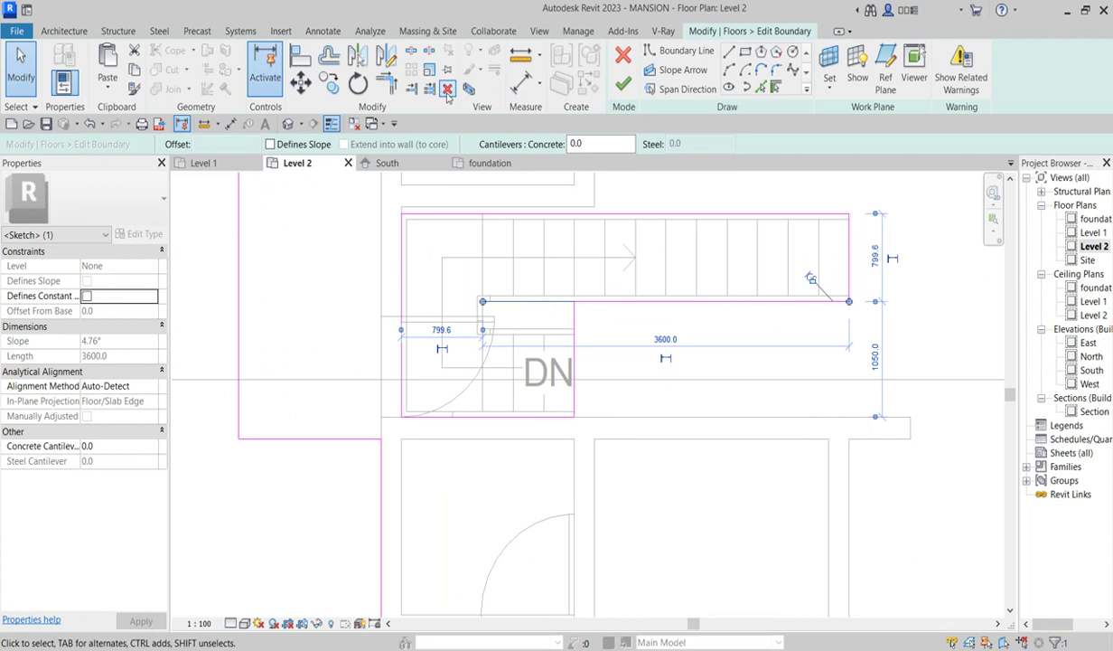
- Delete the stray sketch line and add the curved stair's lower edge, both arcs and top edge
{"action": "left_click", "coordinate": [447, 88]}
{"action": "scroll", "coordinate": [591, 218], "scroll_direction": "down", "scroll_amount": 5}
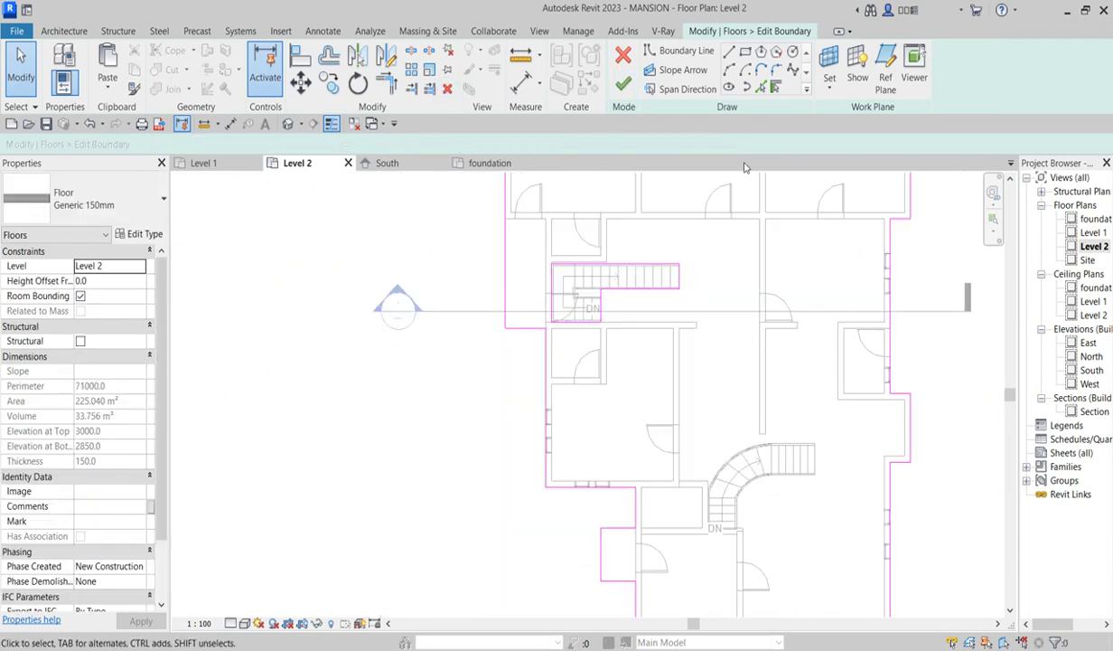
{"action": "left_click", "coordinate": [761, 89]}
{"action": "scroll", "coordinate": [795, 423], "scroll_direction": "up", "scroll_amount": 5}
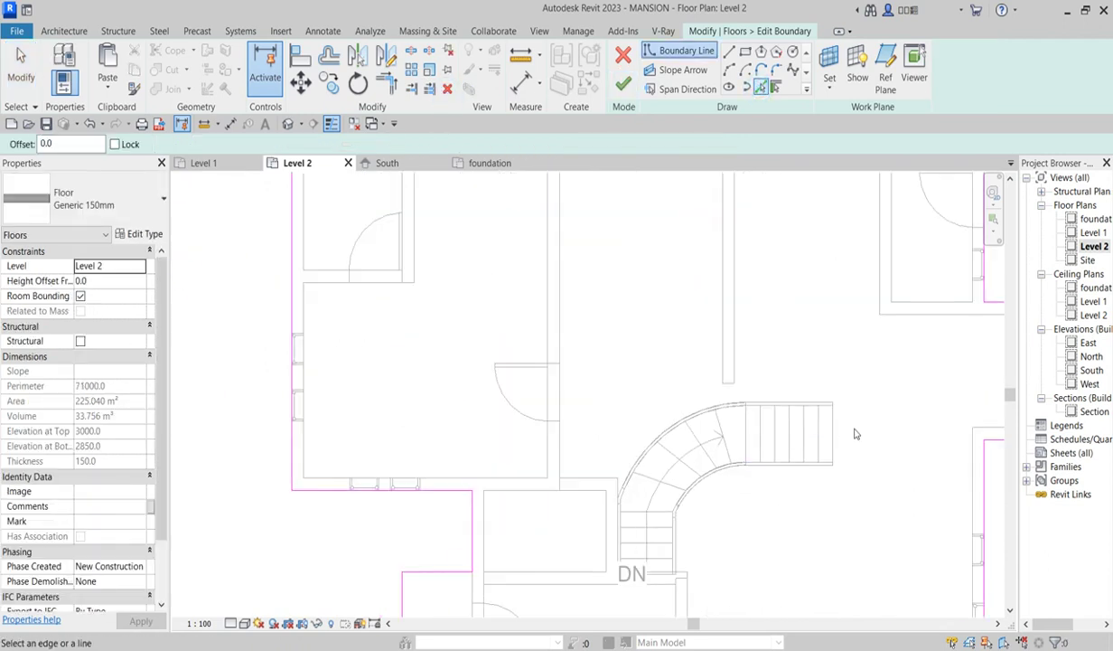
{"action": "scroll", "coordinate": [816, 433], "scroll_direction": "up", "scroll_amount": 4}
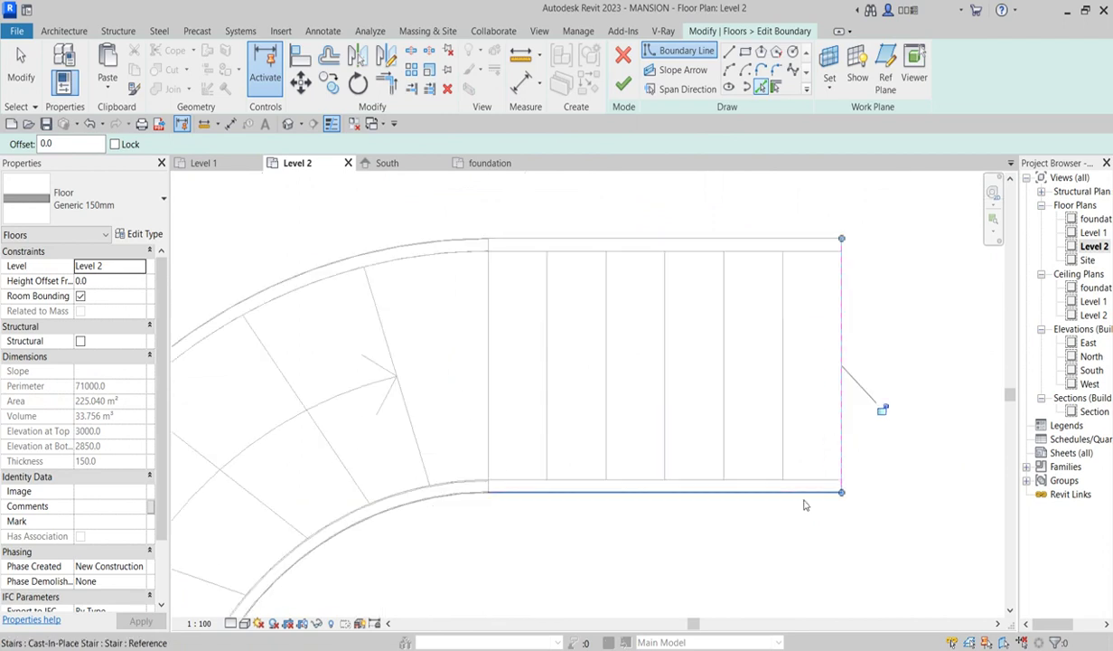
{"action": "left_click", "coordinate": [568, 494]}
{"action": "left_click", "coordinate": [440, 502]}
{"action": "scroll", "coordinate": [688, 432], "scroll_direction": "down", "scroll_amount": 3}
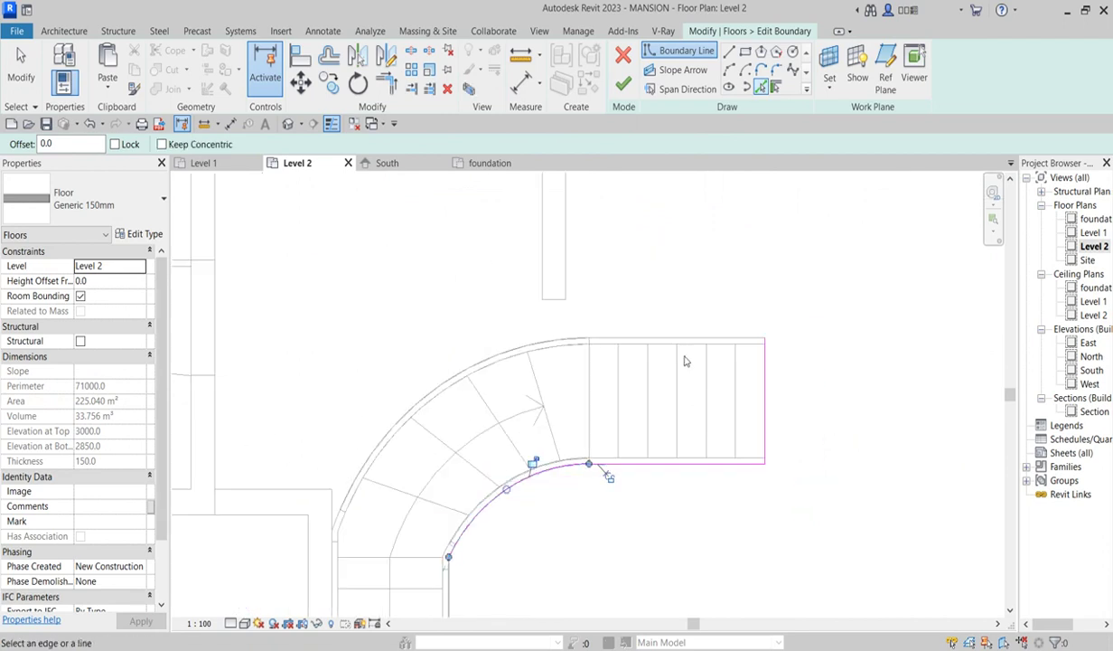
{"action": "left_click", "coordinate": [723, 337]}
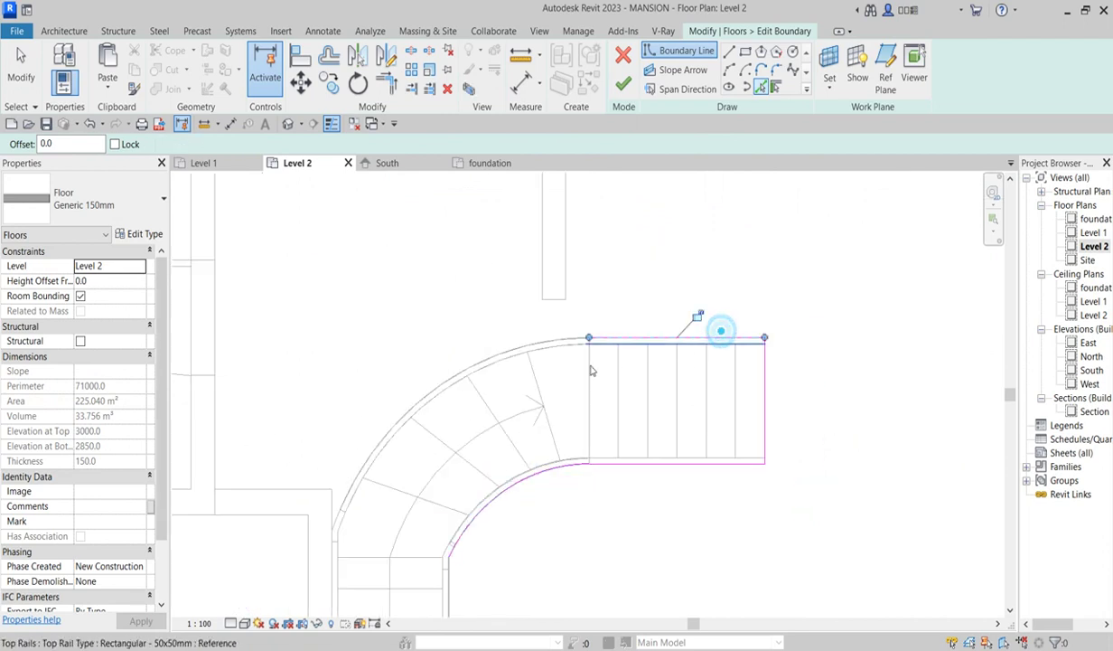
{"action": "left_click", "coordinate": [537, 338]}
{"action": "scroll", "coordinate": [537, 338], "scroll_direction": "down", "scroll_amount": 1}
{"action": "scroll", "coordinate": [380, 437], "scroll_direction": "up", "scroll_amount": 5}
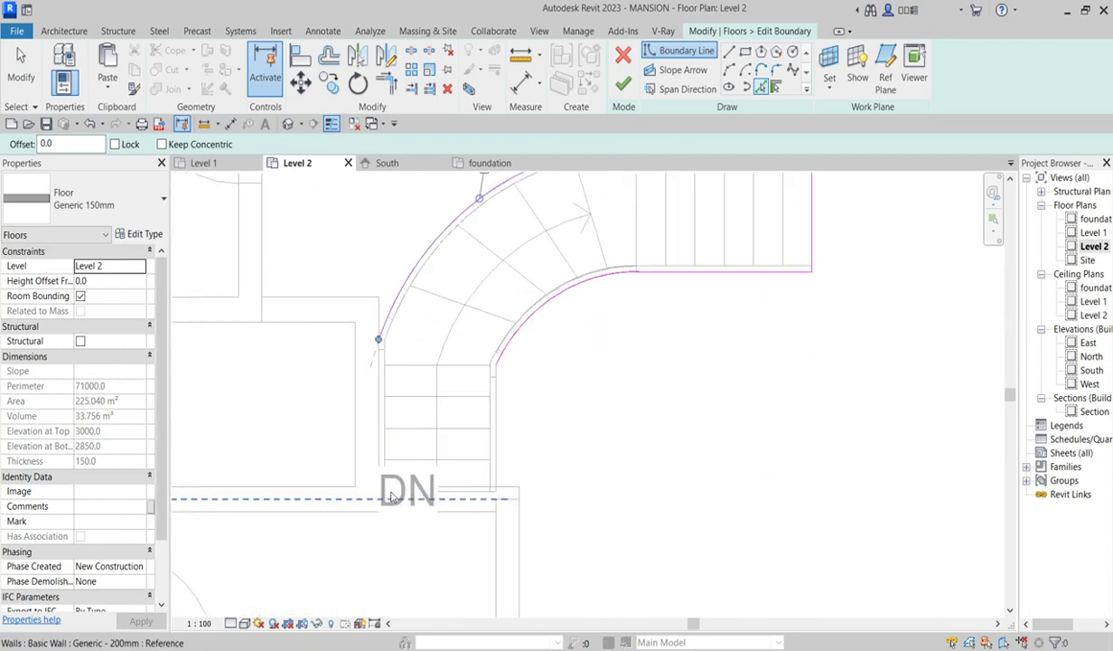
- Add the curved stair's left, bottom and right edges to the floor boundary
{"action": "left_click", "coordinate": [379, 438]}
{"action": "scroll", "coordinate": [501, 535], "scroll_direction": "up", "scroll_amount": 2}
{"action": "left_click", "coordinate": [568, 523]}
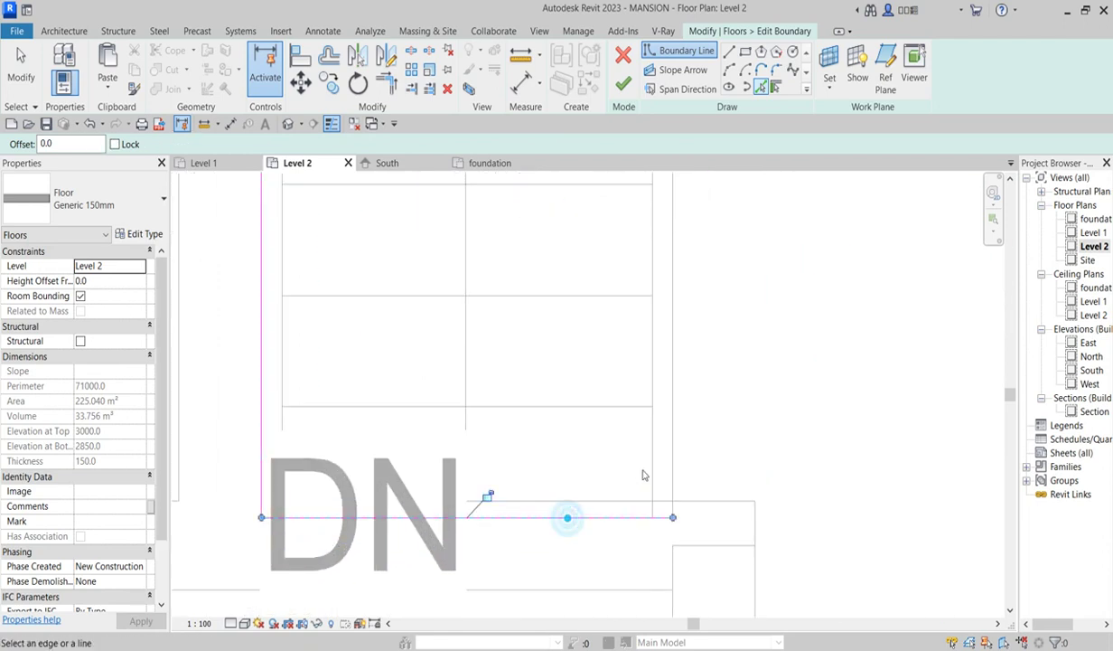
{"action": "scroll", "coordinate": [642, 400], "scroll_direction": "down", "scroll_amount": 2}
{"action": "left_click", "coordinate": [642, 400]}
{"action": "scroll", "coordinate": [659, 349], "scroll_direction": "up", "scroll_amount": 2}
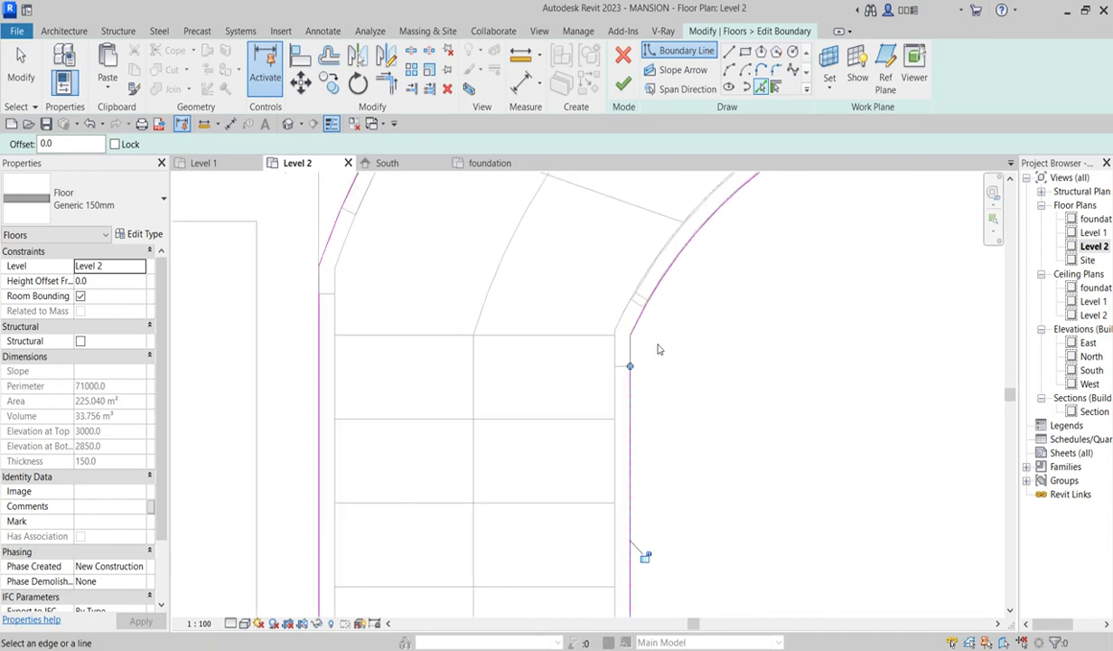
- Trim the curved-stair boundary lines into corners and finish the floor, now 214.970 m²
{"action": "left_click", "coordinate": [386, 83]}
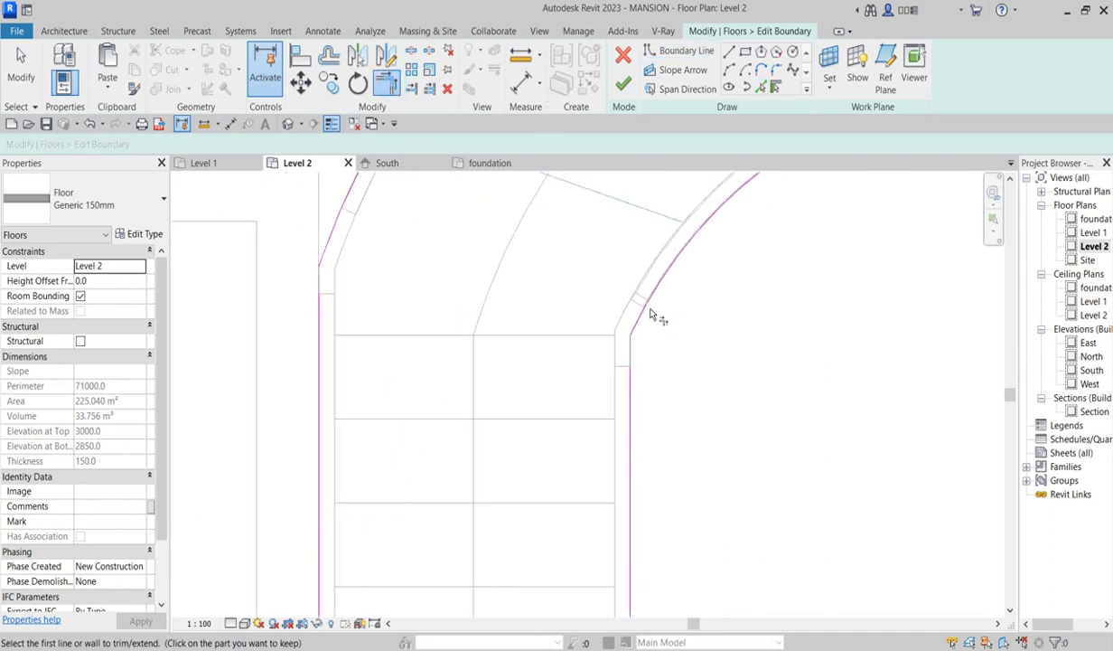
{"action": "left_click", "coordinate": [641, 294]}
{"action": "left_click", "coordinate": [632, 421]}
{"action": "scroll", "coordinate": [632, 421], "scroll_direction": "down", "scroll_amount": 3}
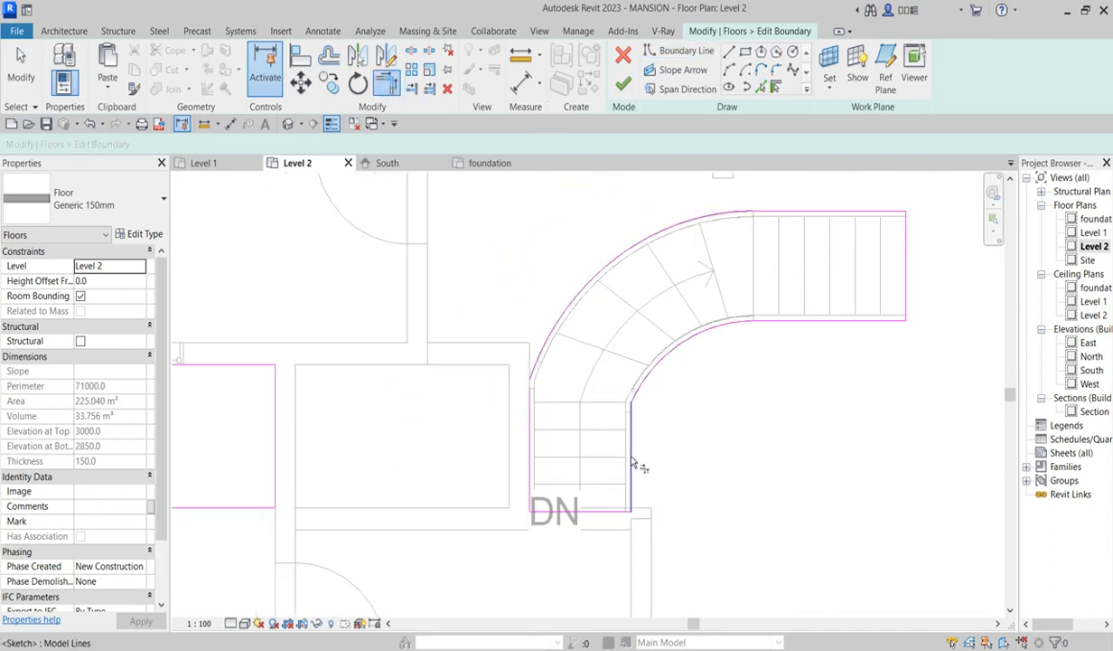
{"action": "scroll", "coordinate": [578, 531], "scroll_direction": "up", "scroll_amount": 1}
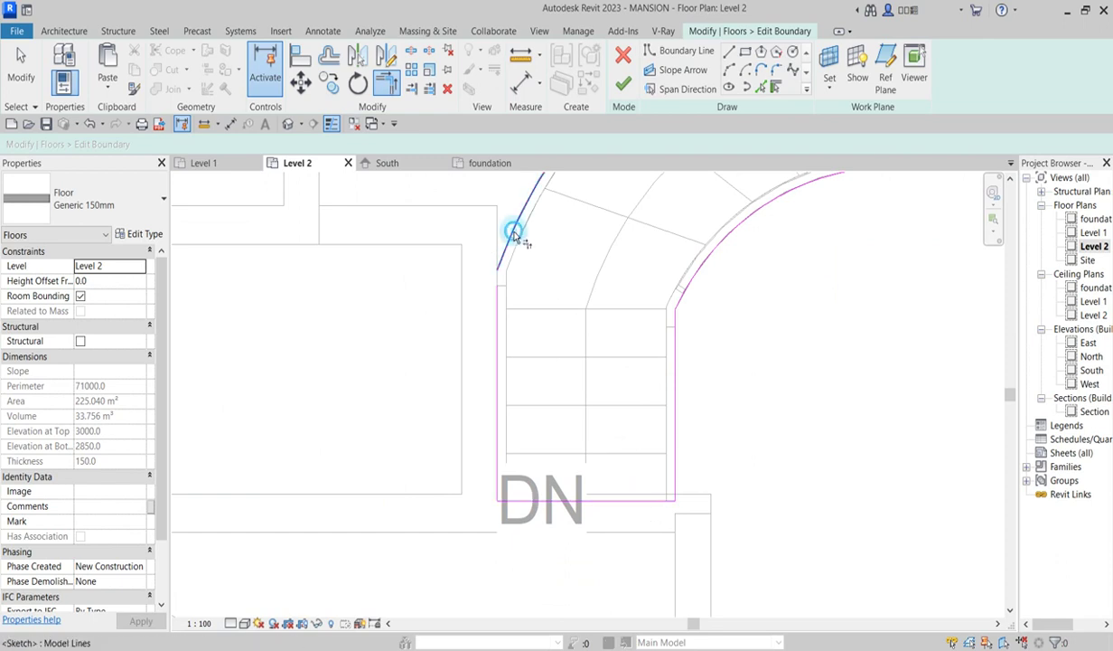
{"action": "left_click", "coordinate": [502, 305]}
{"action": "scroll", "coordinate": [492, 479], "scroll_direction": "down", "scroll_amount": 3}
{"action": "scroll", "coordinate": [657, 291], "scroll_direction": "up", "scroll_amount": 2}
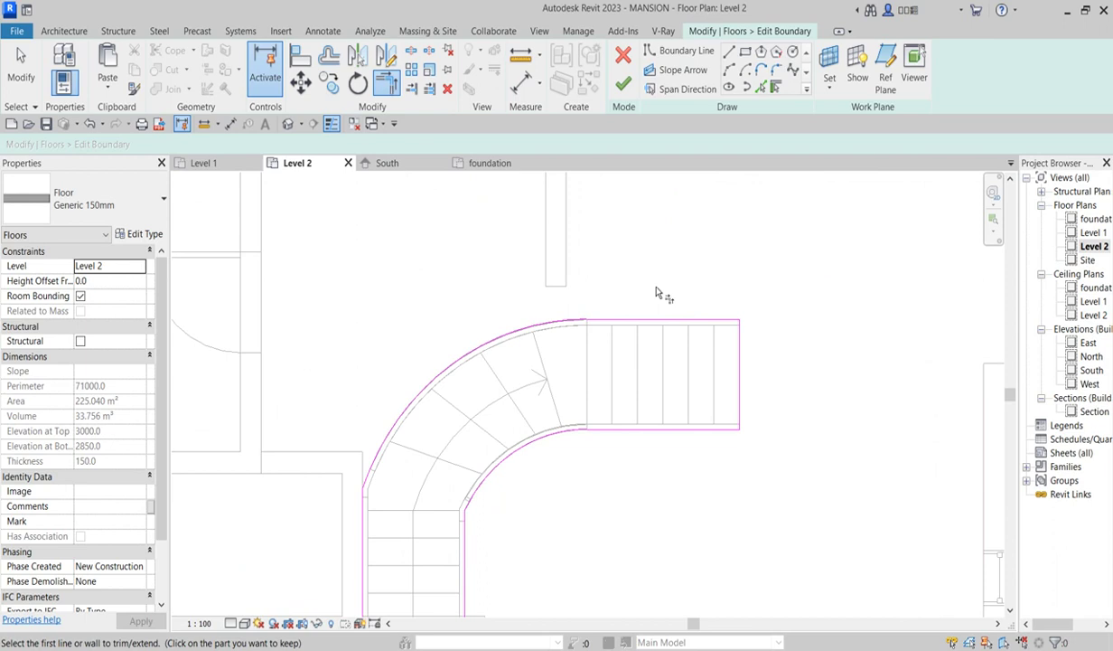
{"action": "left_click", "coordinate": [638, 321]}
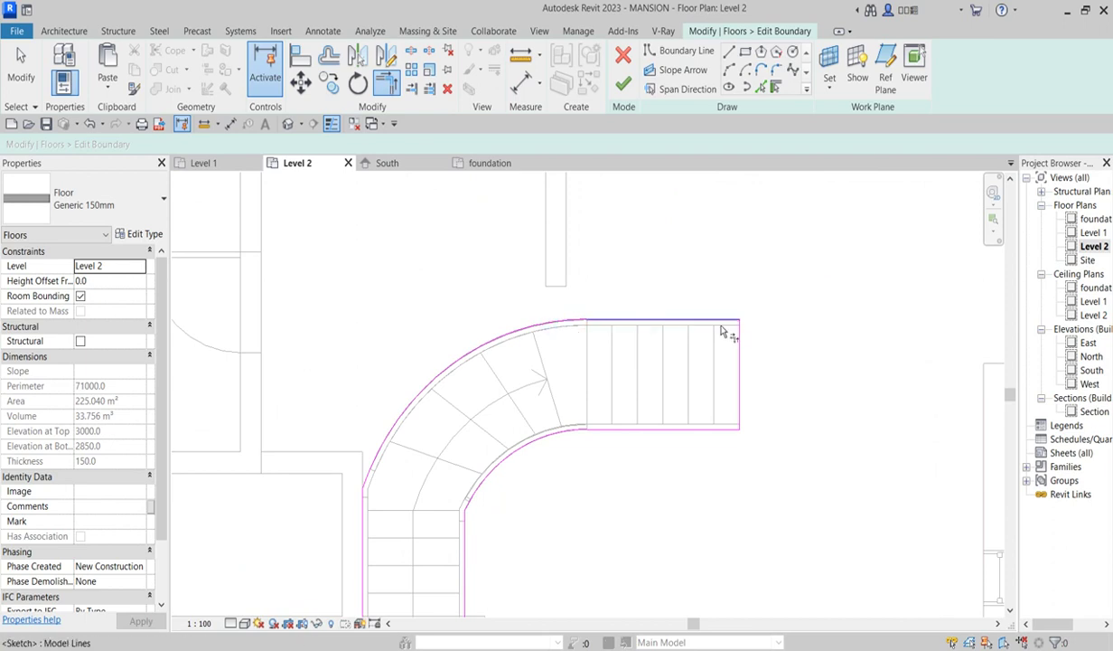
{"action": "left_click", "coordinate": [623, 82]}
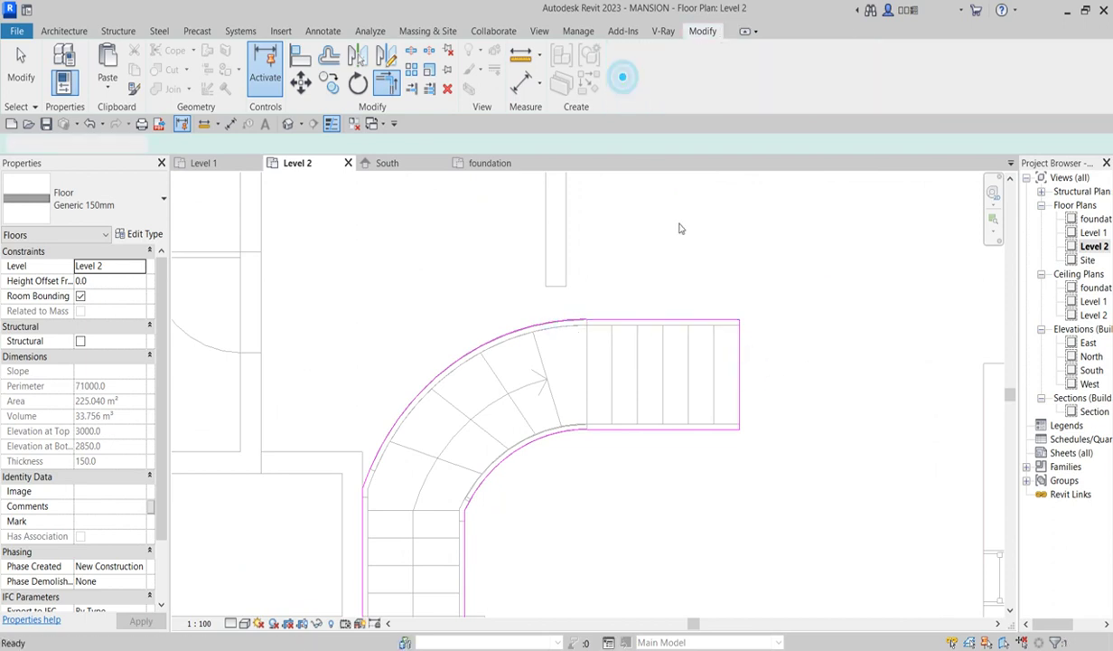
{"action": "scroll", "coordinate": [381, 434], "scroll_direction": "down", "scroll_amount": 4}
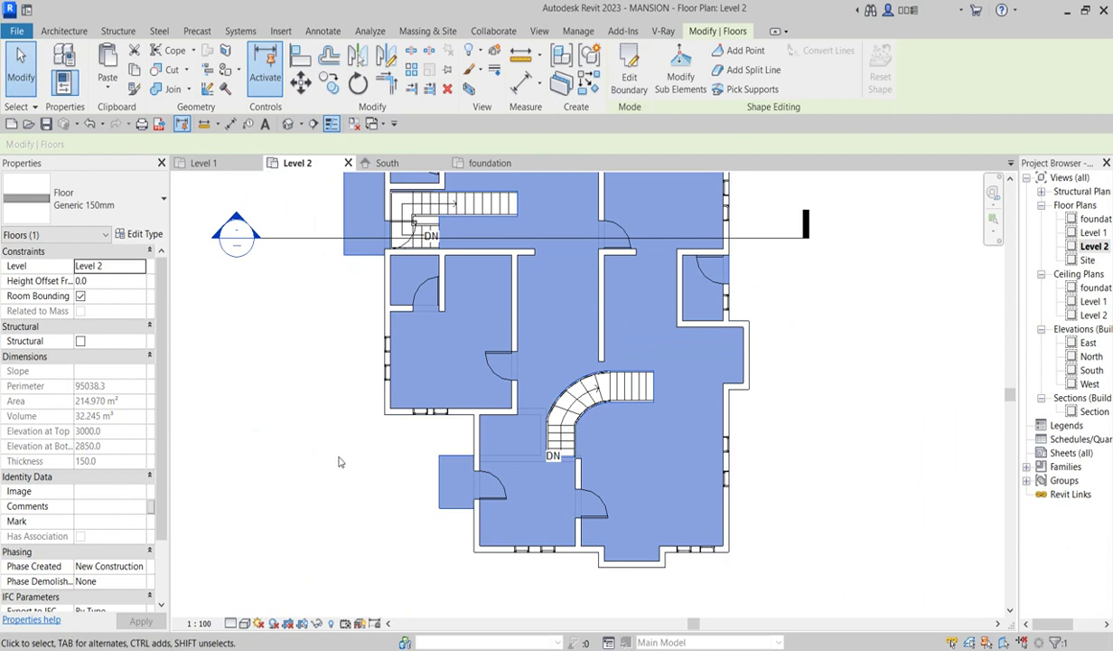
- Select the Level 2 floor and reopen its boundary sketch
{"action": "left_click", "coordinate": [339, 462]}
{"action": "scroll", "coordinate": [842, 500], "scroll_direction": "down", "scroll_amount": 2}
{"action": "scroll", "coordinate": [458, 487], "scroll_direction": "up", "scroll_amount": 1}
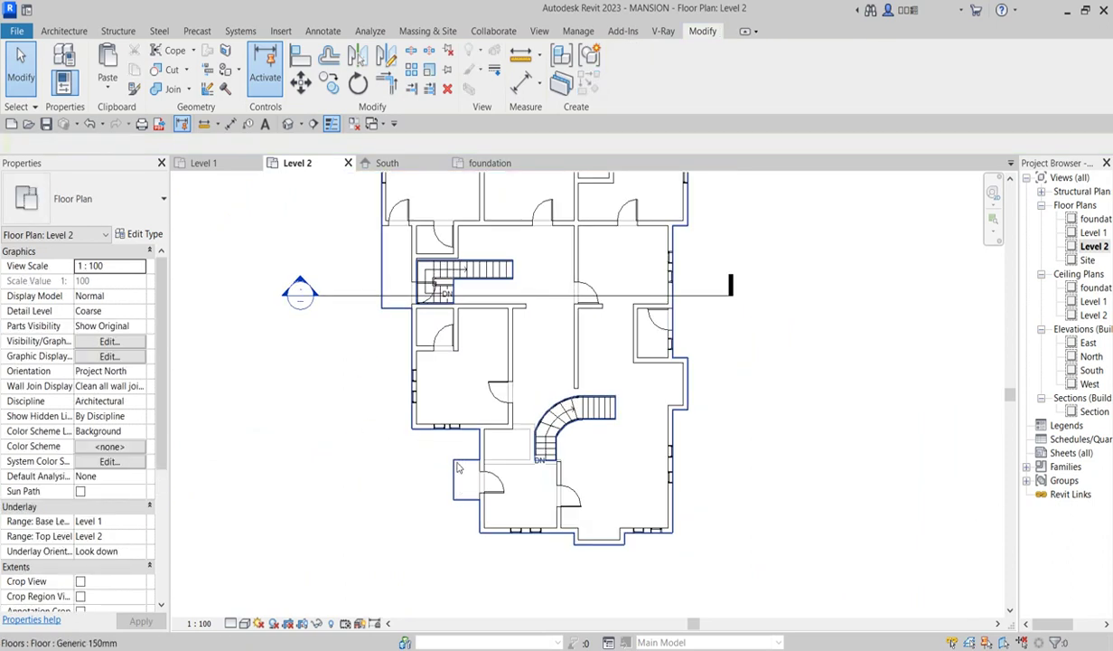
{"action": "scroll", "coordinate": [457, 468], "scroll_direction": "up", "scroll_amount": 2}
{"action": "scroll", "coordinate": [440, 484], "scroll_direction": "down", "scroll_amount": 2}
{"action": "scroll", "coordinate": [405, 283], "scroll_direction": "up", "scroll_amount": 2}
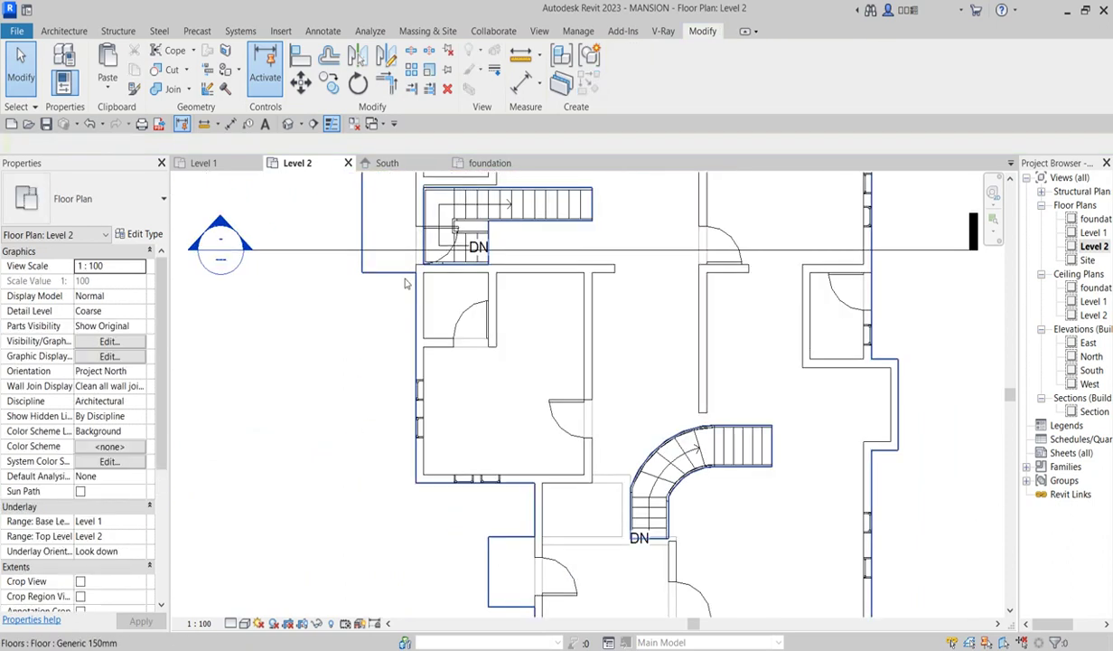
{"action": "scroll", "coordinate": [406, 283], "scroll_direction": "down", "scroll_amount": 3}
{"action": "scroll", "coordinate": [537, 286], "scroll_direction": "up", "scroll_amount": 1}
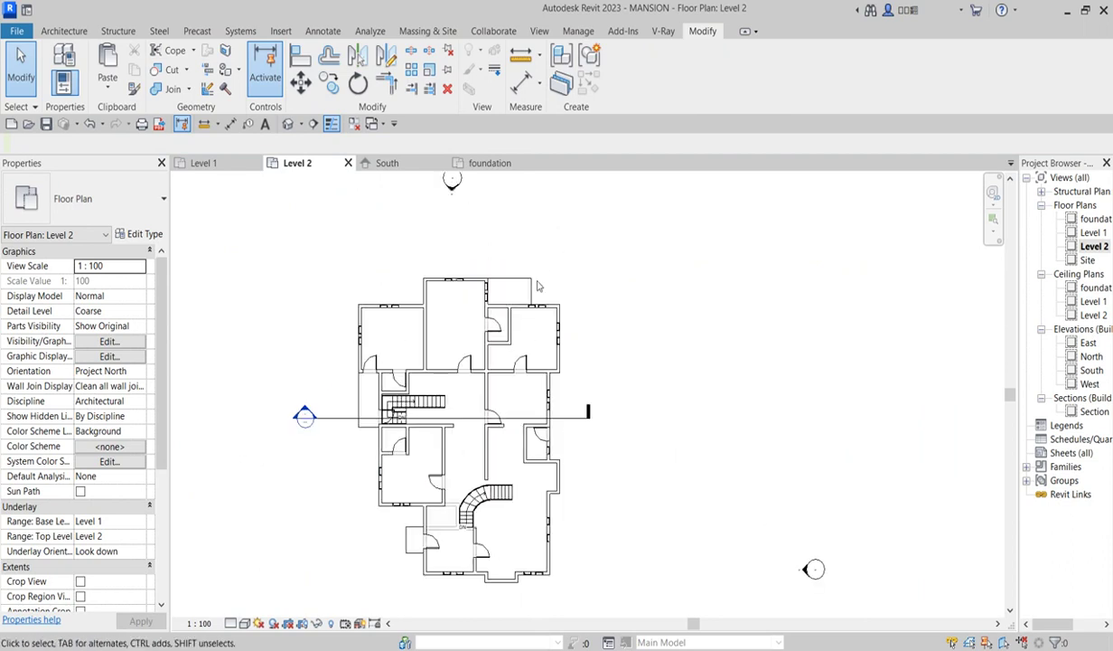
{"action": "scroll", "coordinate": [537, 286], "scroll_direction": "up", "scroll_amount": 2}
{"action": "left_click", "coordinate": [520, 291]}
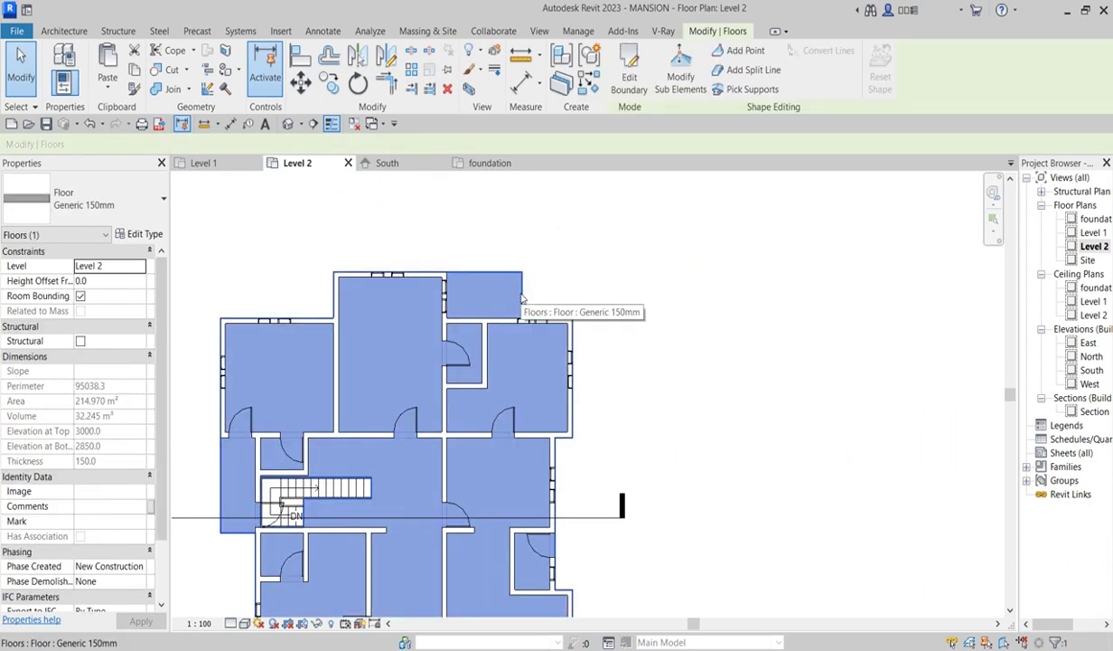
{"action": "left_click", "coordinate": [629, 80]}
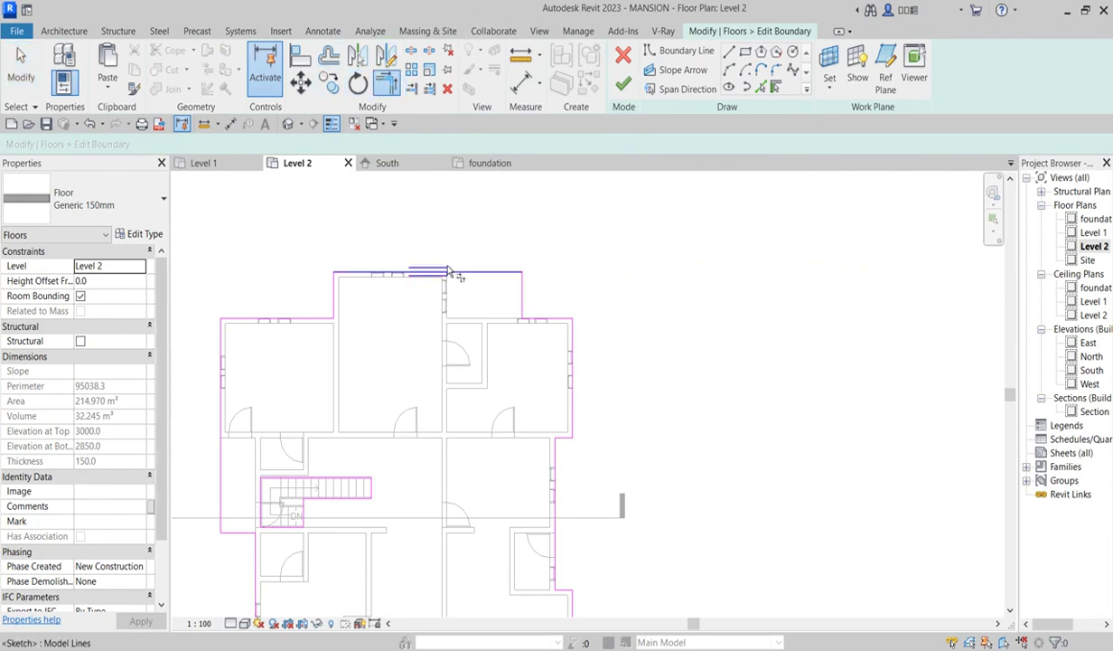
- Align the floor's top boundary line to the upper wall and finish the floor edit
{"action": "left_click", "coordinate": [302, 53]}
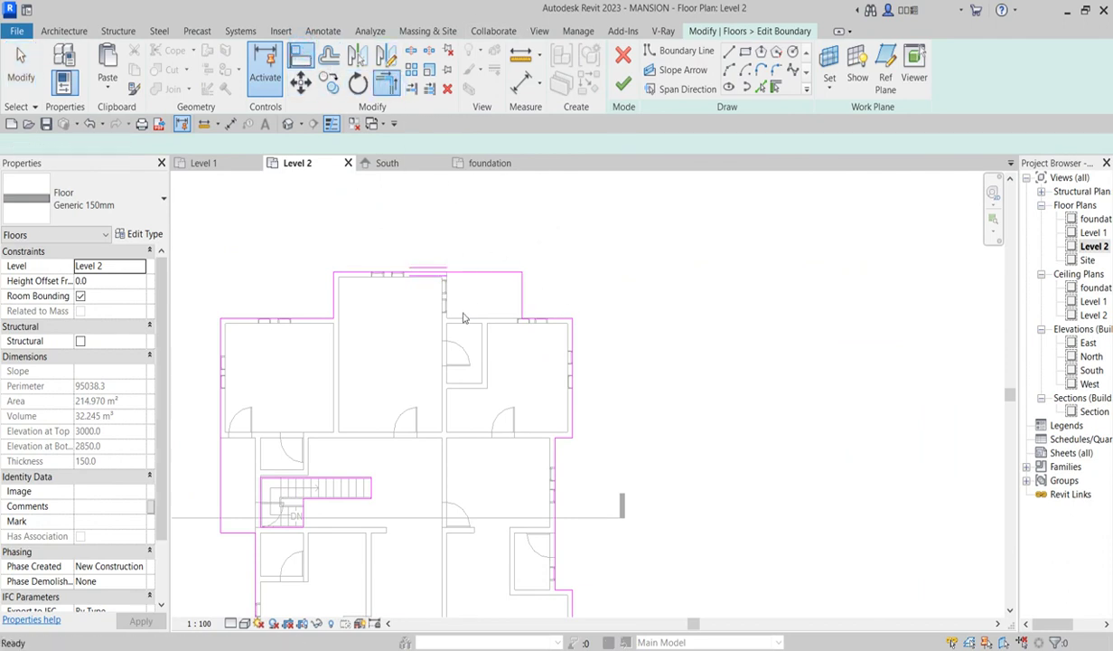
{"action": "scroll", "coordinate": [452, 308], "scroll_direction": "up", "scroll_amount": 6}
{"action": "left_click", "coordinate": [434, 269]}
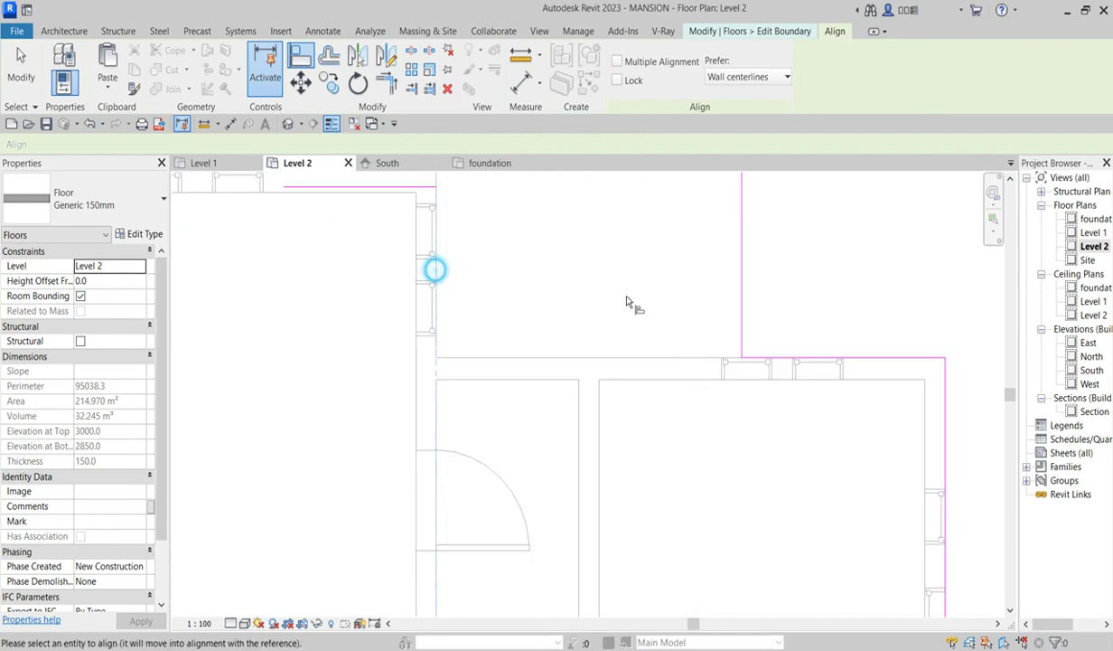
{"action": "left_click", "coordinate": [741, 291]}
{"action": "scroll", "coordinate": [734, 291], "scroll_direction": "down", "scroll_amount": 5}
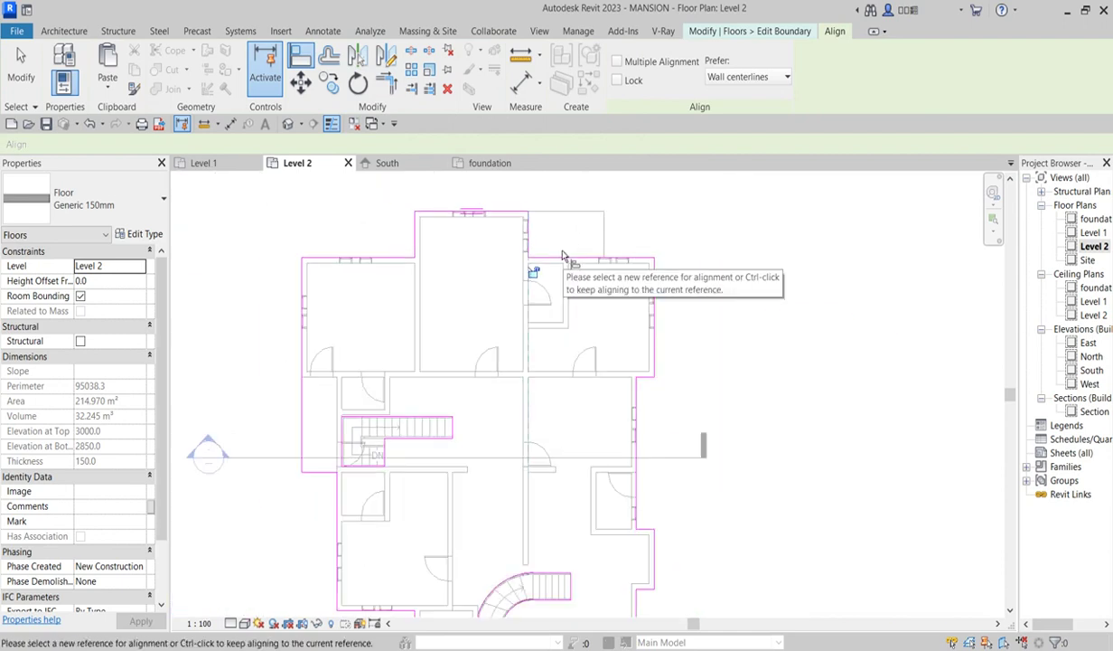
{"action": "right_click", "coordinate": [618, 185]}
{"action": "left_click", "coordinate": [683, 186]}
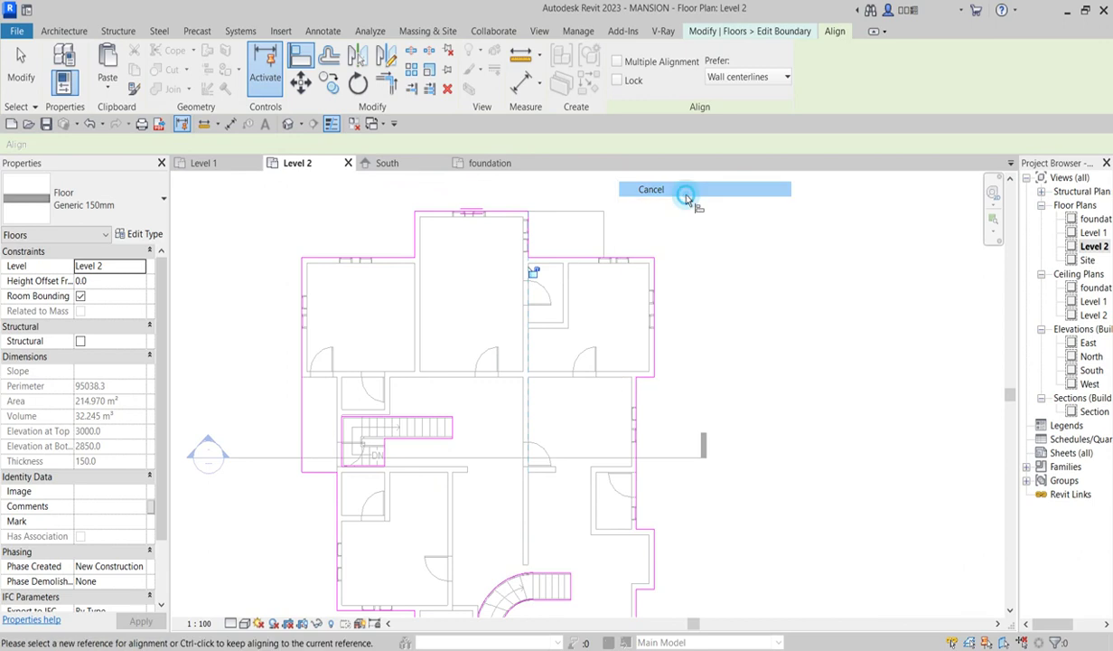
{"action": "right_click", "coordinate": [647, 187]}
{"action": "left_click", "coordinate": [694, 200]}
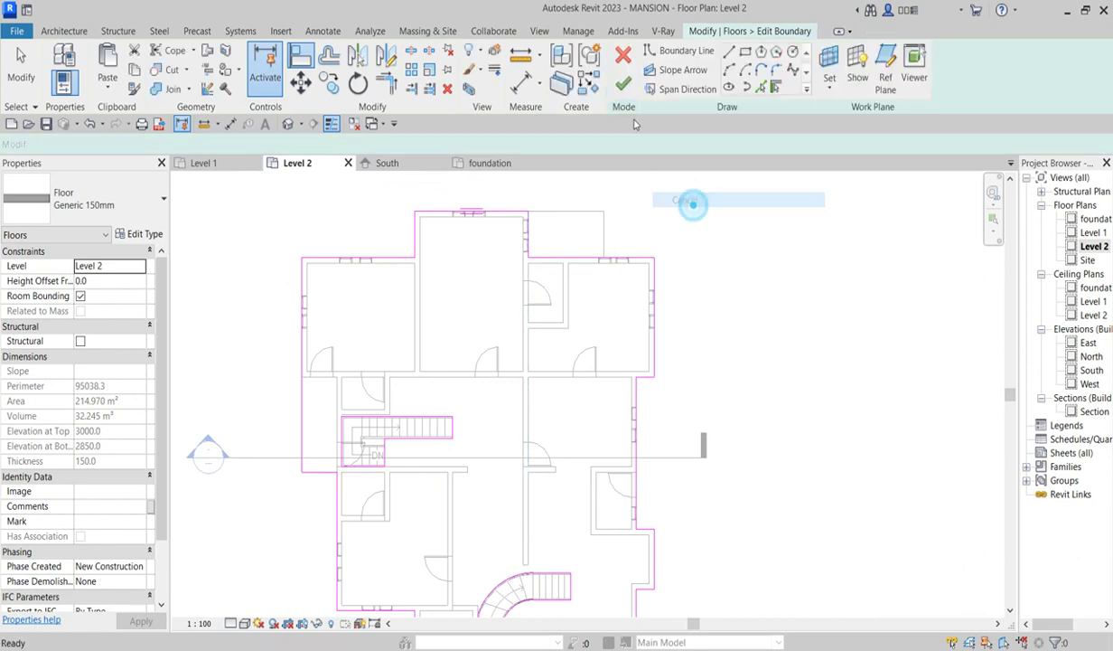
{"action": "left_click", "coordinate": [604, 78]}
- Zoom in on the curved stair and select the Generic - 200mm wall above it
{"action": "left_click", "coordinate": [690, 219]}
{"action": "scroll", "coordinate": [759, 271], "scroll_direction": "down", "scroll_amount": 3}
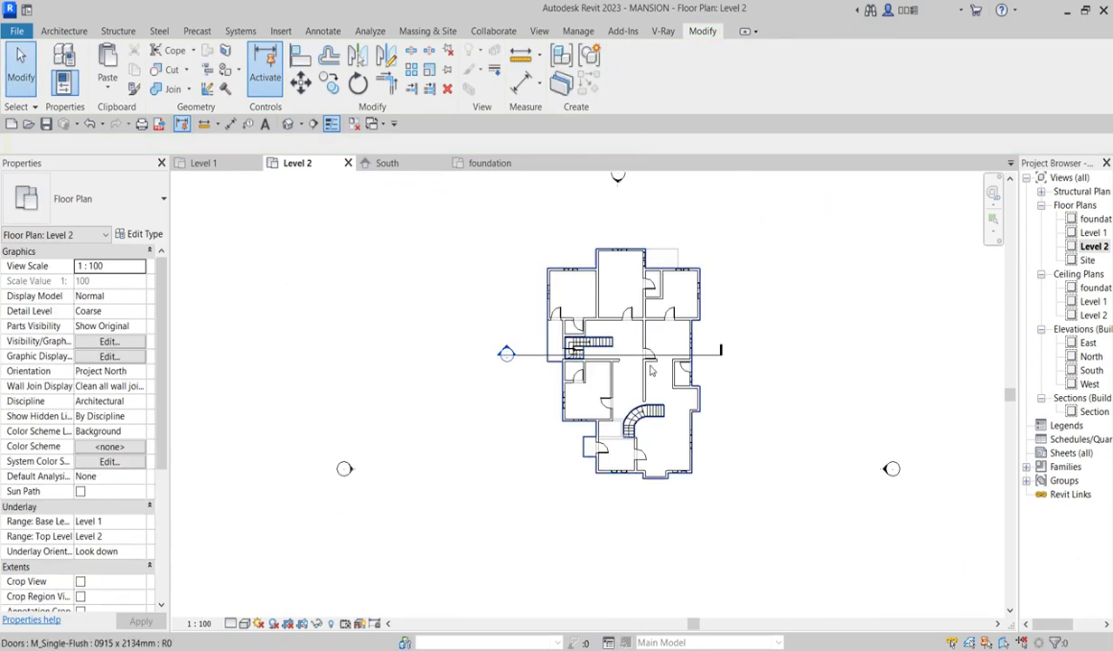
{"action": "scroll", "coordinate": [575, 268], "scroll_direction": "up", "scroll_amount": 1}
{"action": "scroll", "coordinate": [575, 267], "scroll_direction": "up", "scroll_amount": 5}
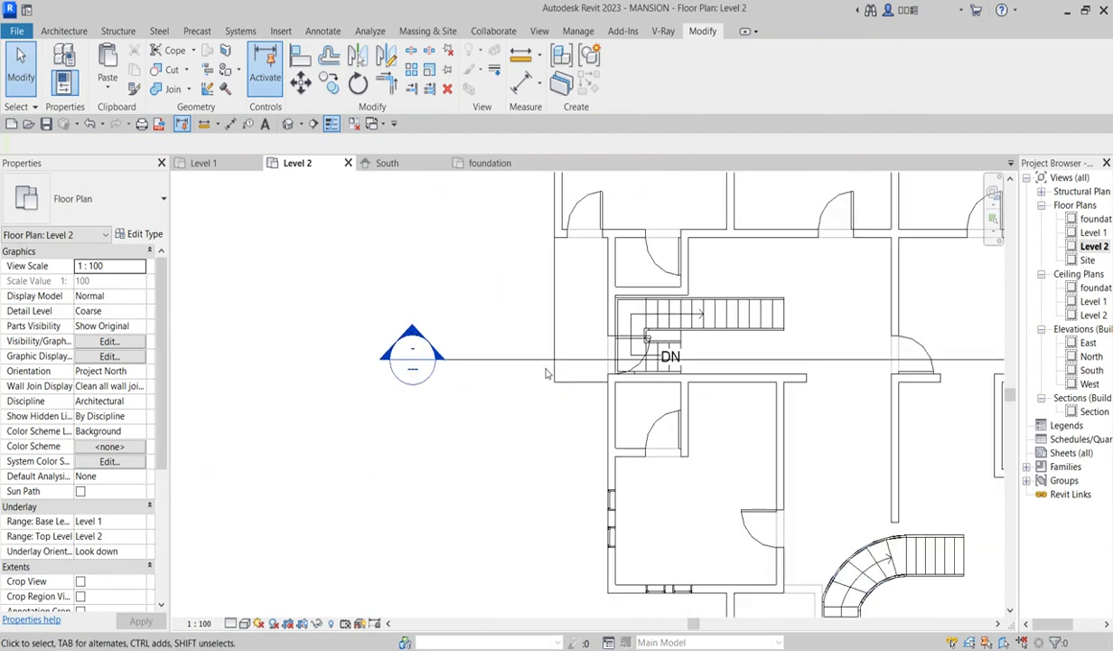
{"action": "scroll", "coordinate": [574, 268], "scroll_direction": "down", "scroll_amount": 2}
{"action": "scroll", "coordinate": [463, 448], "scroll_direction": "down", "scroll_amount": 1}
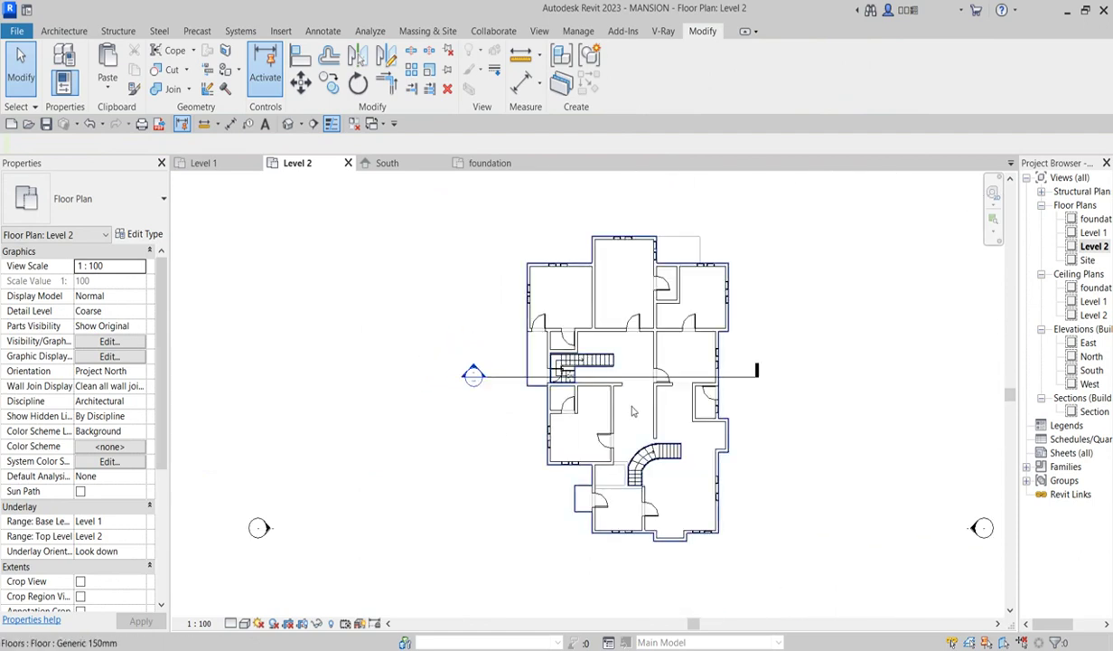
{"action": "scroll", "coordinate": [624, 434], "scroll_direction": "up", "scroll_amount": 3}
{"action": "scroll", "coordinate": [651, 443], "scroll_direction": "down", "scroll_amount": 3}
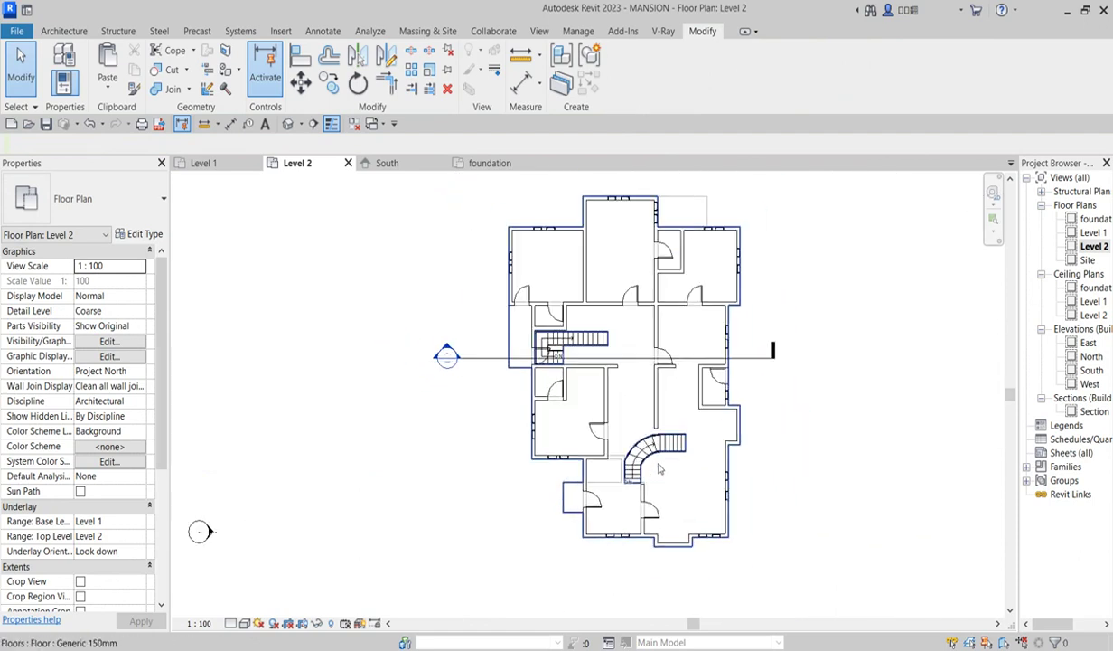
{"action": "scroll", "coordinate": [678, 452], "scroll_direction": "up", "scroll_amount": 2}
{"action": "scroll", "coordinate": [700, 451], "scroll_direction": "up", "scroll_amount": 3}
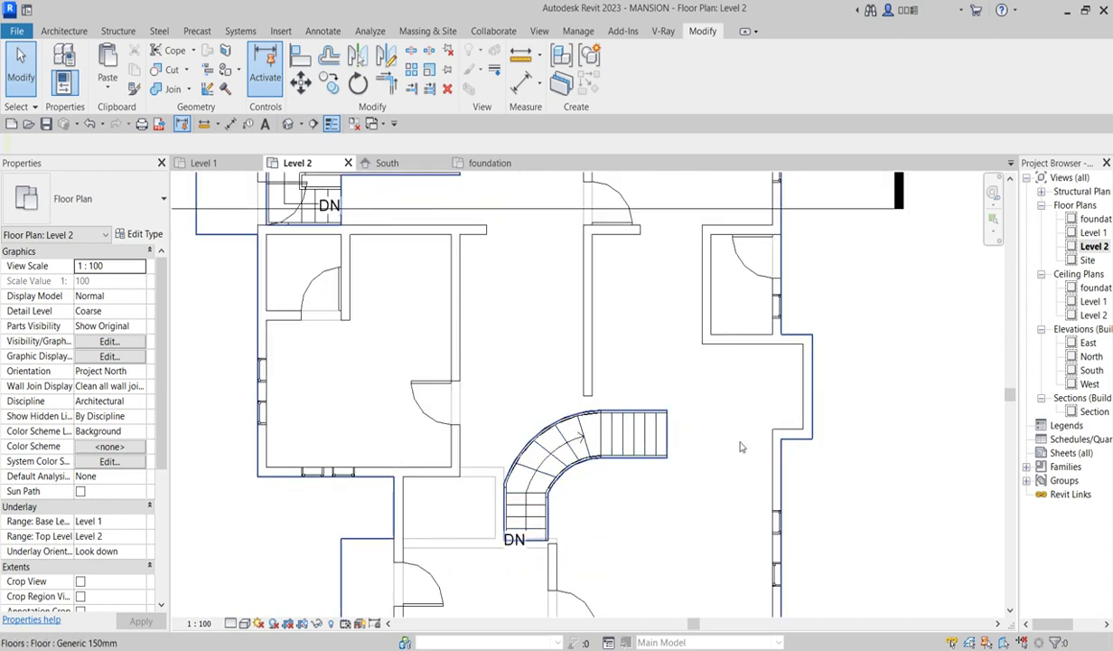
{"action": "scroll", "coordinate": [717, 443], "scroll_direction": "down", "scroll_amount": 1}
{"action": "left_click", "coordinate": [560, 388]}
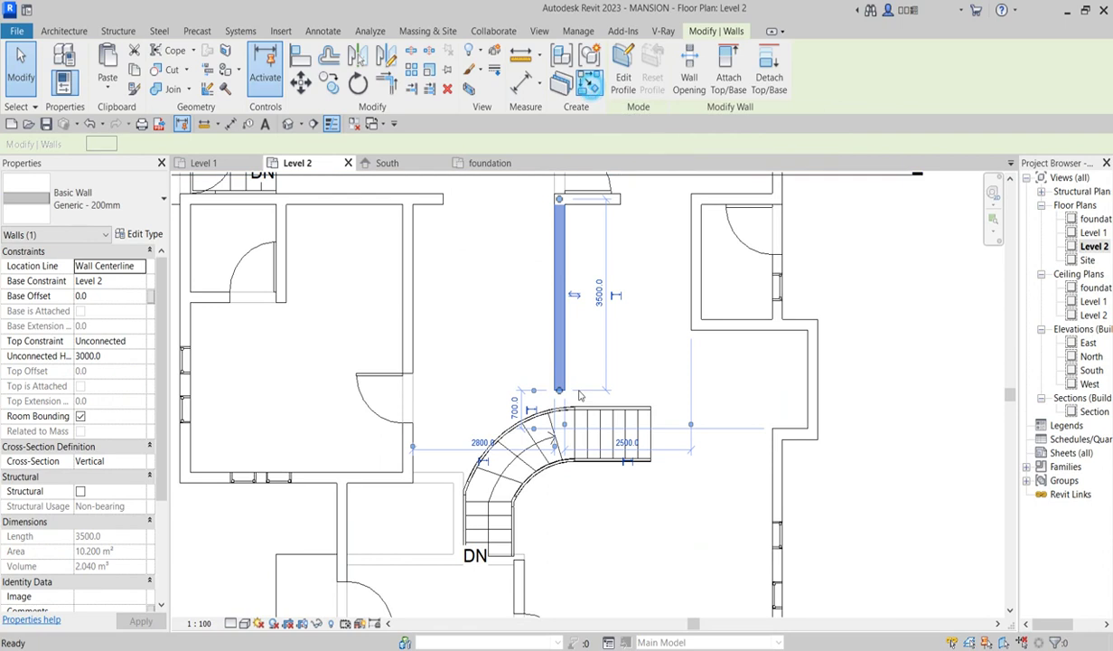
- Draw a similar Generic - 200mm wall along the top of the curved stair
{"action": "left_click", "coordinate": [588, 88]}
{"action": "scroll", "coordinate": [745, 398], "scroll_direction": "up", "scroll_amount": 2}
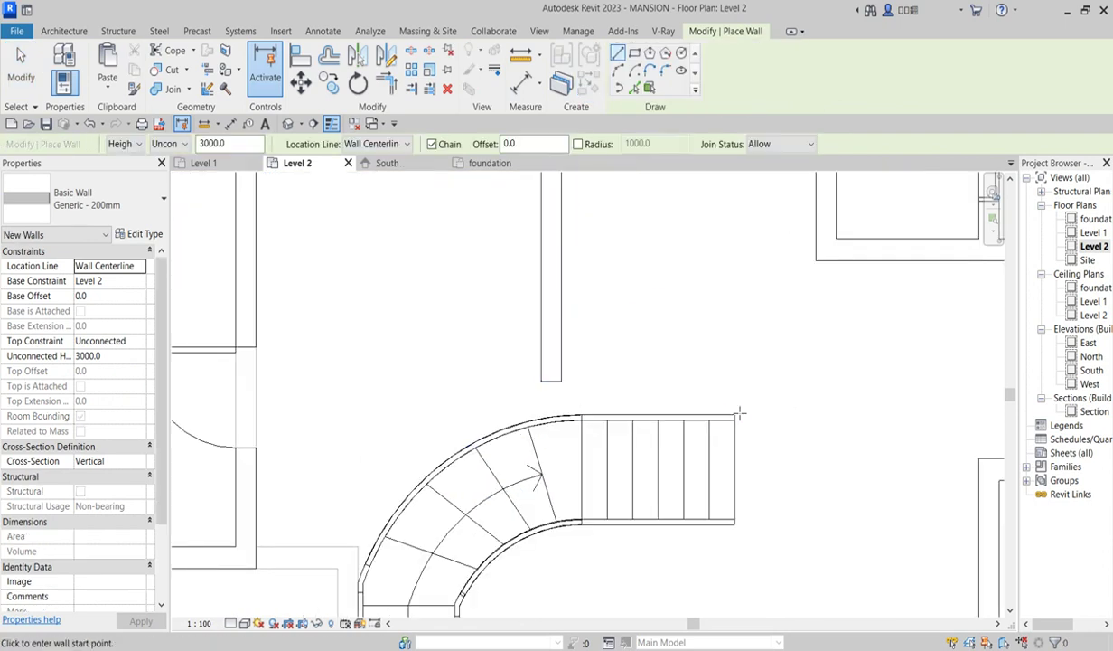
{"action": "left_click", "coordinate": [735, 405]}
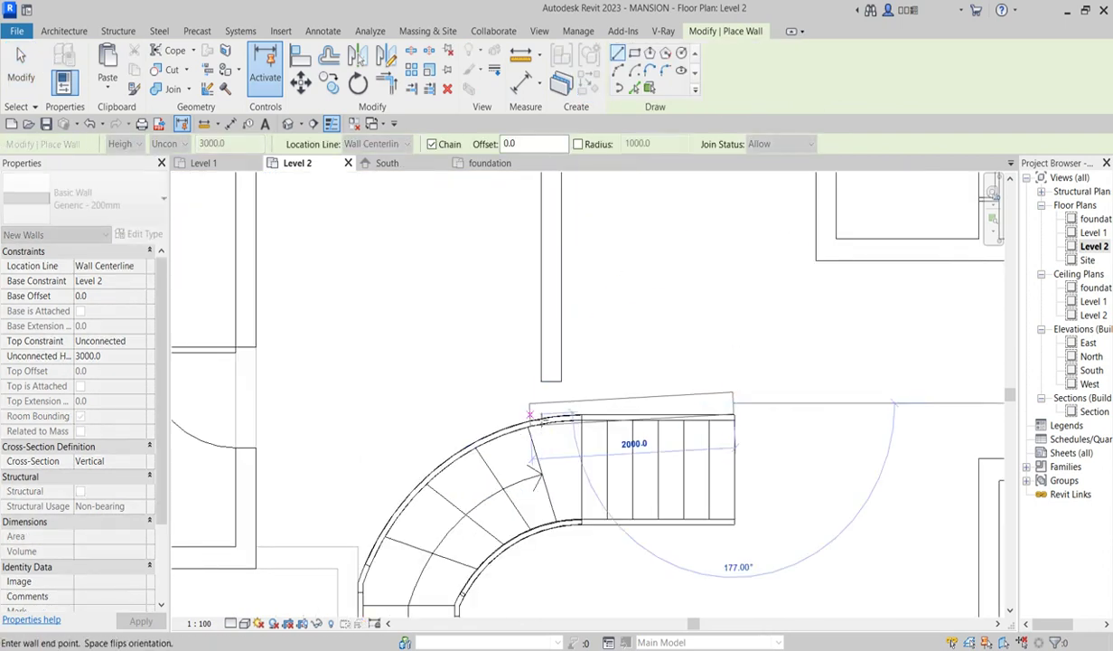
{"action": "left_click", "coordinate": [552, 403]}
{"action": "key", "text": "Escape"}
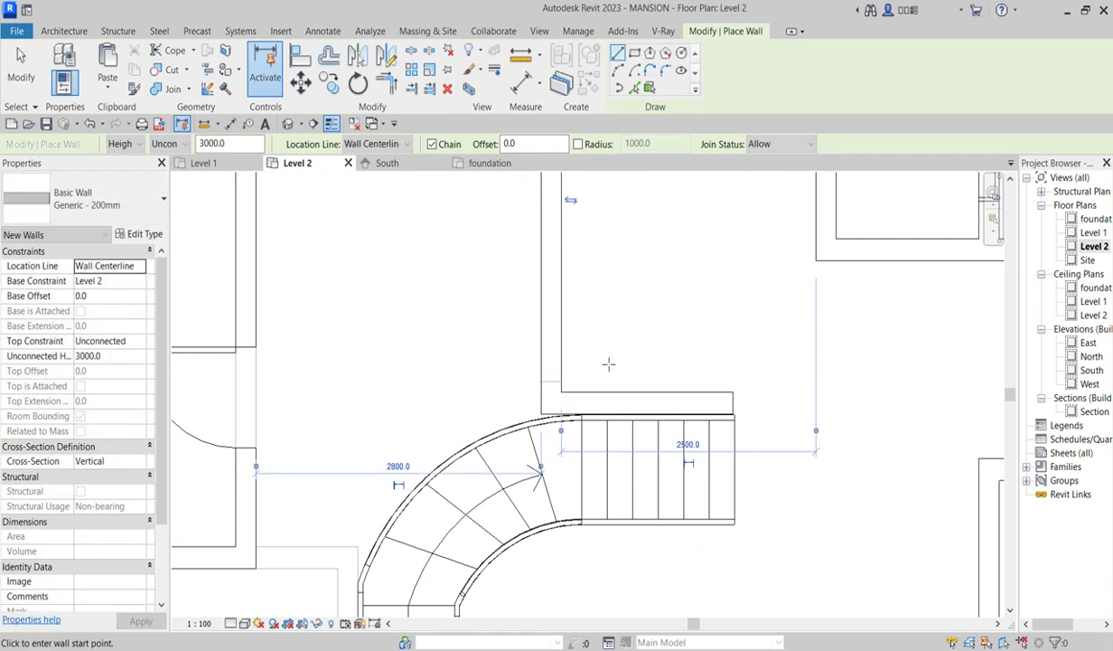
- Add a wall down the stair's right side and along its lower edge
{"action": "scroll", "coordinate": [723, 420], "scroll_direction": "down", "scroll_amount": 2}
{"action": "scroll", "coordinate": [736, 434], "scroll_direction": "up", "scroll_amount": 2}
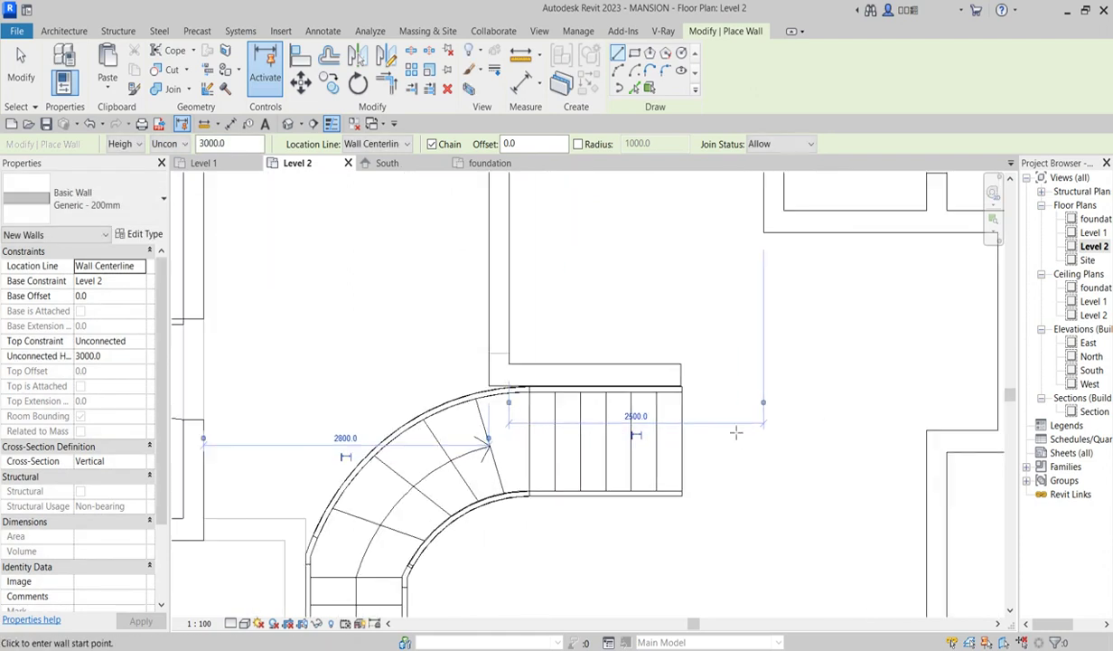
{"action": "left_click", "coordinate": [693, 375]}
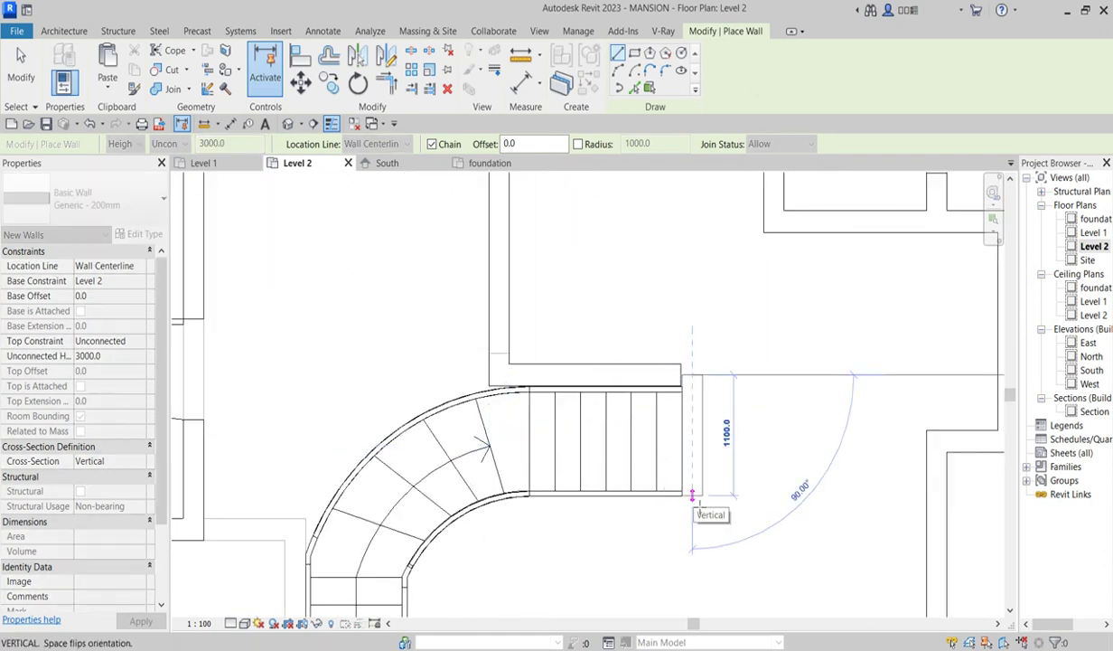
{"action": "left_click", "coordinate": [694, 507]}
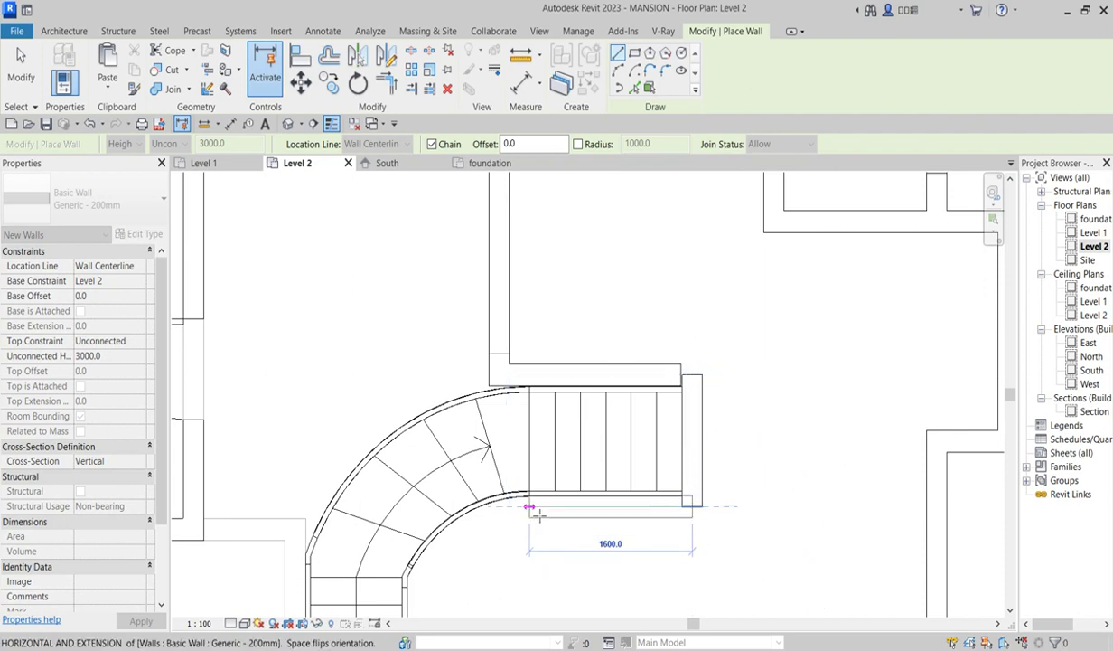
{"action": "left_click", "coordinate": [531, 508]}
{"action": "key", "text": "Escape"}
- Draw a short straight wall along the stair edge at its inner end
{"action": "scroll", "coordinate": [624, 542], "scroll_direction": "down", "scroll_amount": 3}
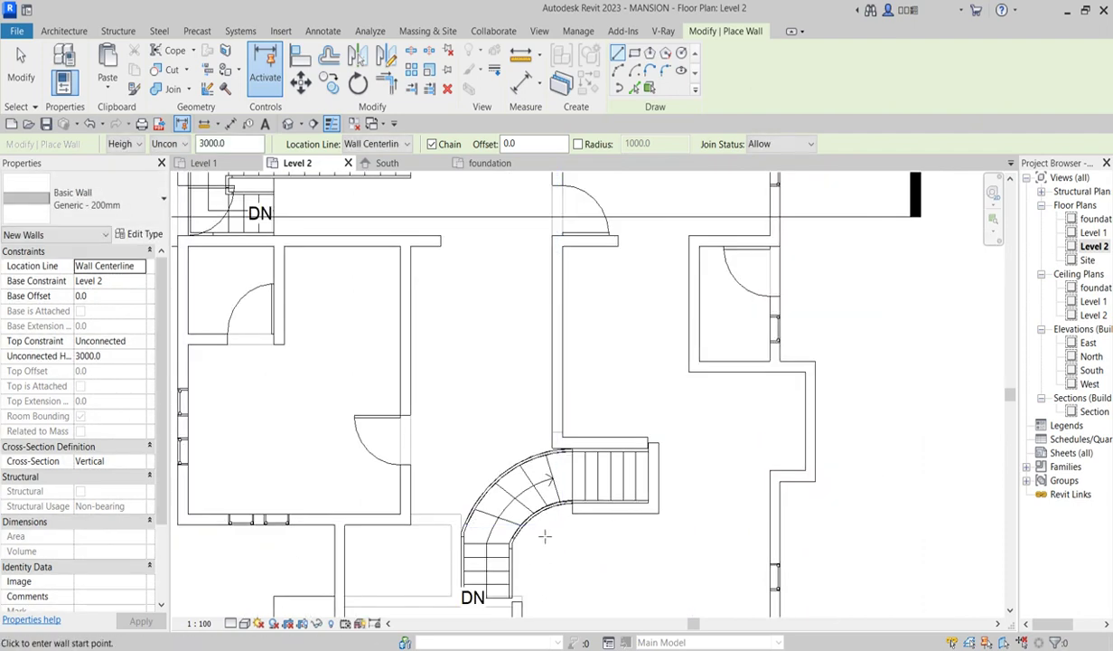
{"action": "scroll", "coordinate": [543, 552], "scroll_direction": "down", "scroll_amount": 3}
{"action": "scroll", "coordinate": [533, 581], "scroll_direction": "up", "scroll_amount": 3}
{"action": "left_click", "coordinate": [529, 575]}
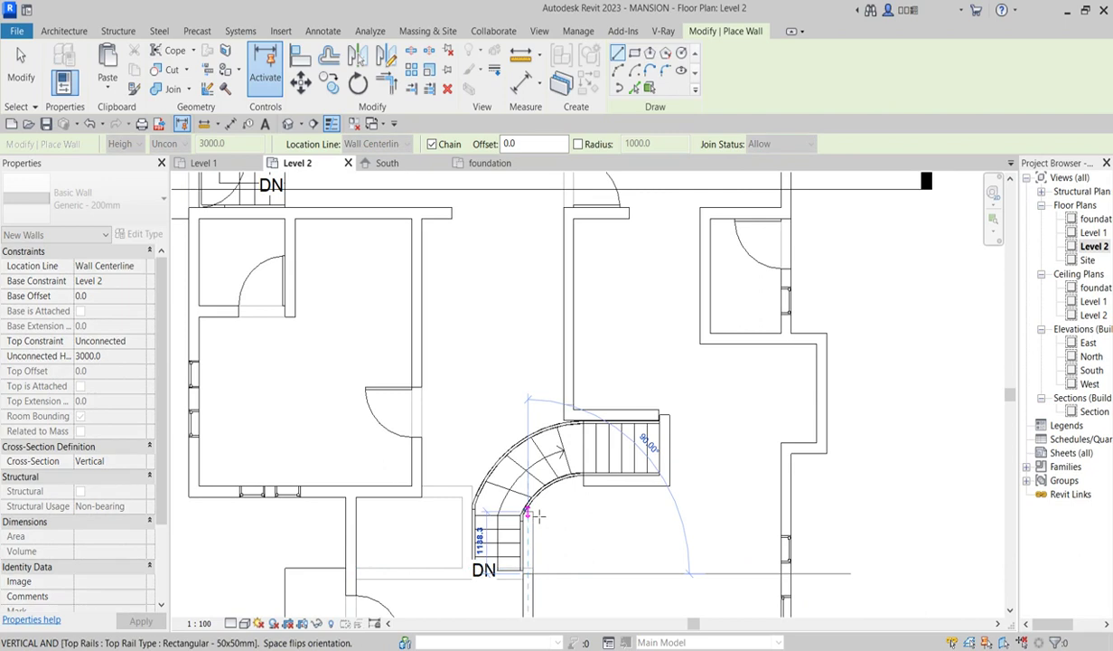
{"action": "left_click", "coordinate": [531, 520]}
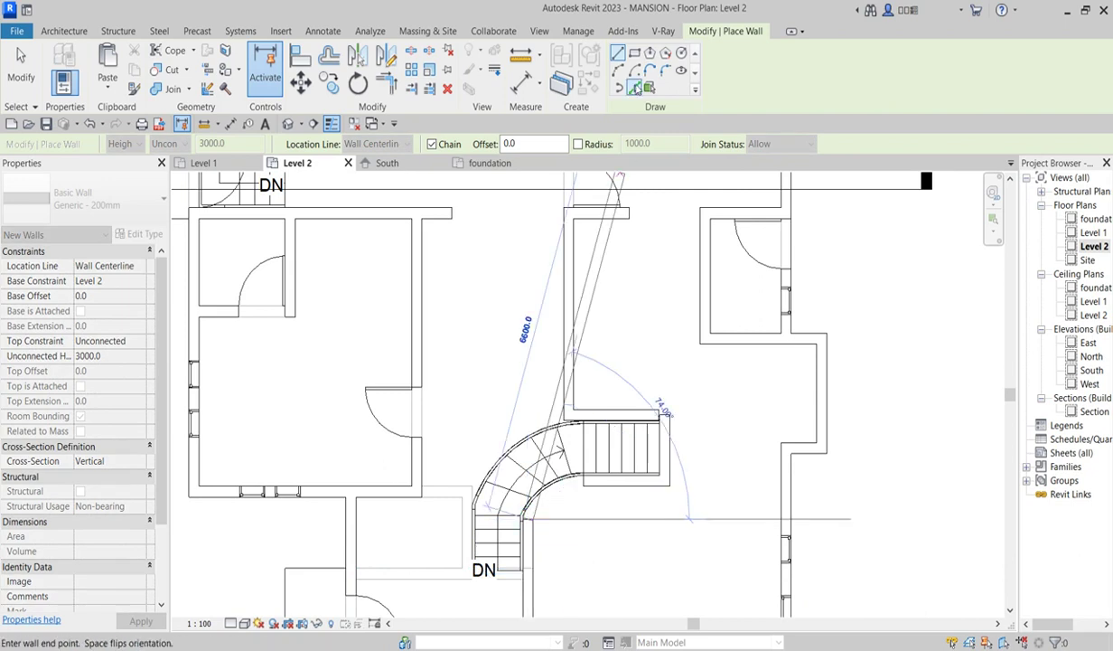
- Draw an arc wall whose radius follows the stair's curve
{"action": "left_click", "coordinate": [618, 71]}
{"action": "scroll", "coordinate": [660, 468], "scroll_direction": "up", "scroll_amount": 5}
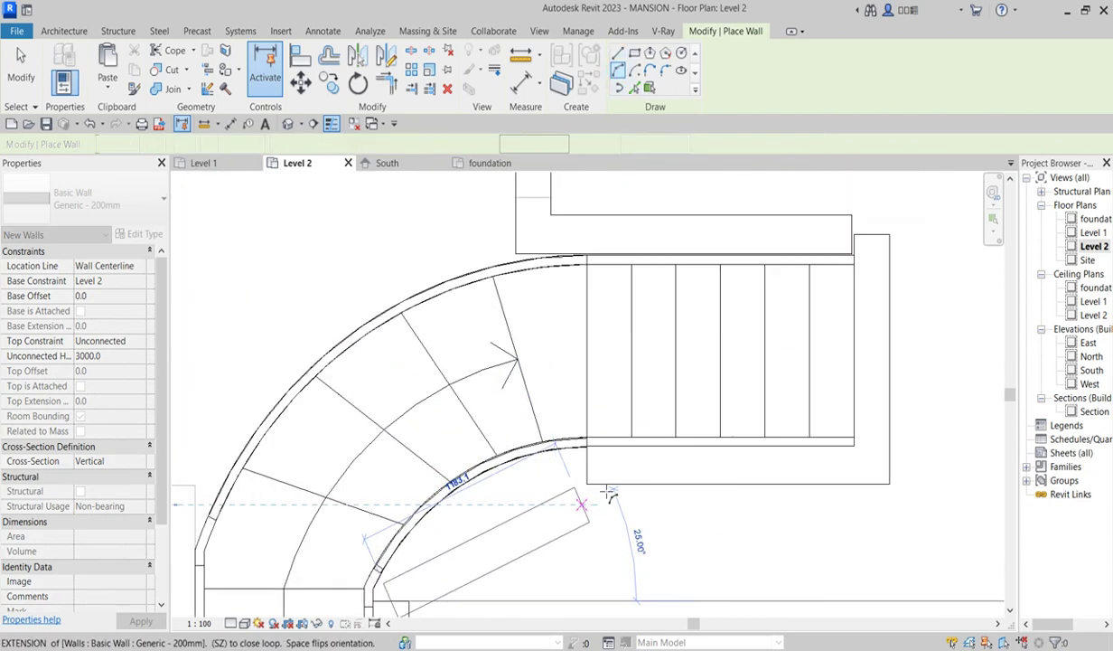
{"action": "left_click", "coordinate": [587, 463]}
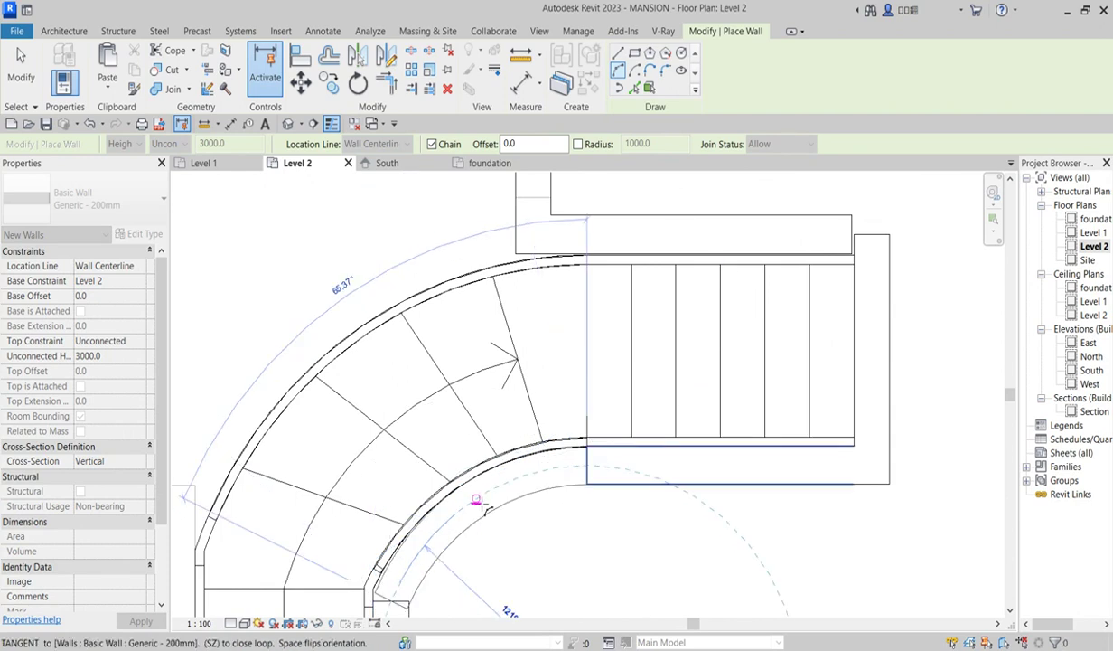
{"action": "left_click", "coordinate": [483, 494]}
{"action": "scroll", "coordinate": [509, 514], "scroll_direction": "down", "scroll_amount": 4}
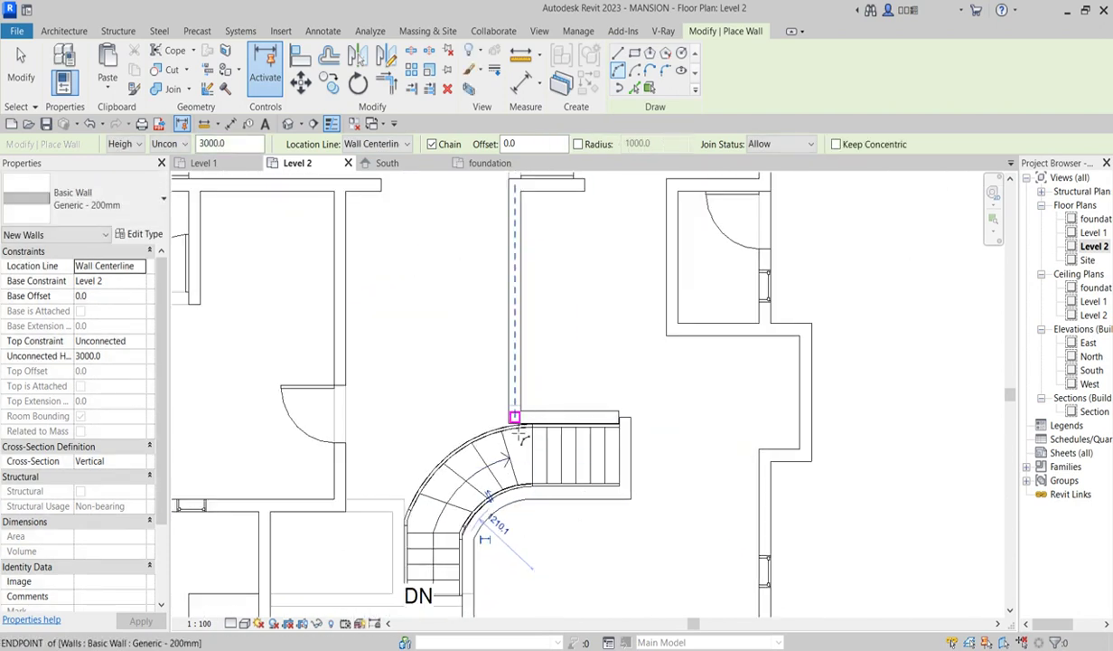
{"action": "scroll", "coordinate": [505, 413], "scroll_direction": "up", "scroll_amount": 3}
- Add the outer curved wall ending at the stair's DN end, then stop placing walls
{"action": "left_click", "coordinate": [517, 410]}
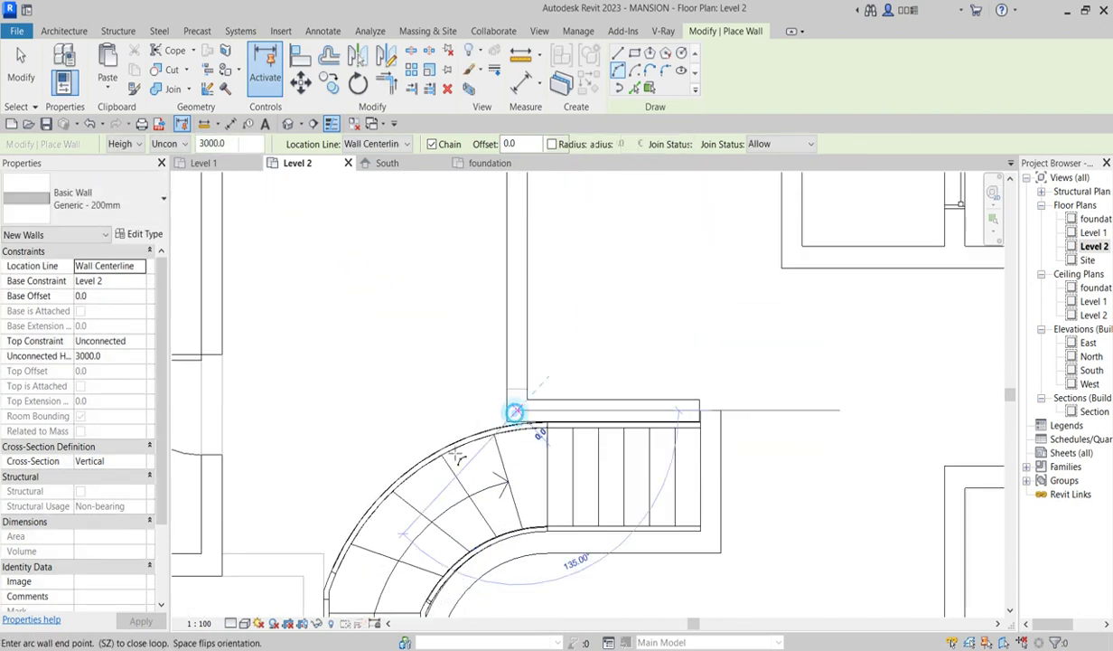
{"action": "left_click", "coordinate": [314, 575]}
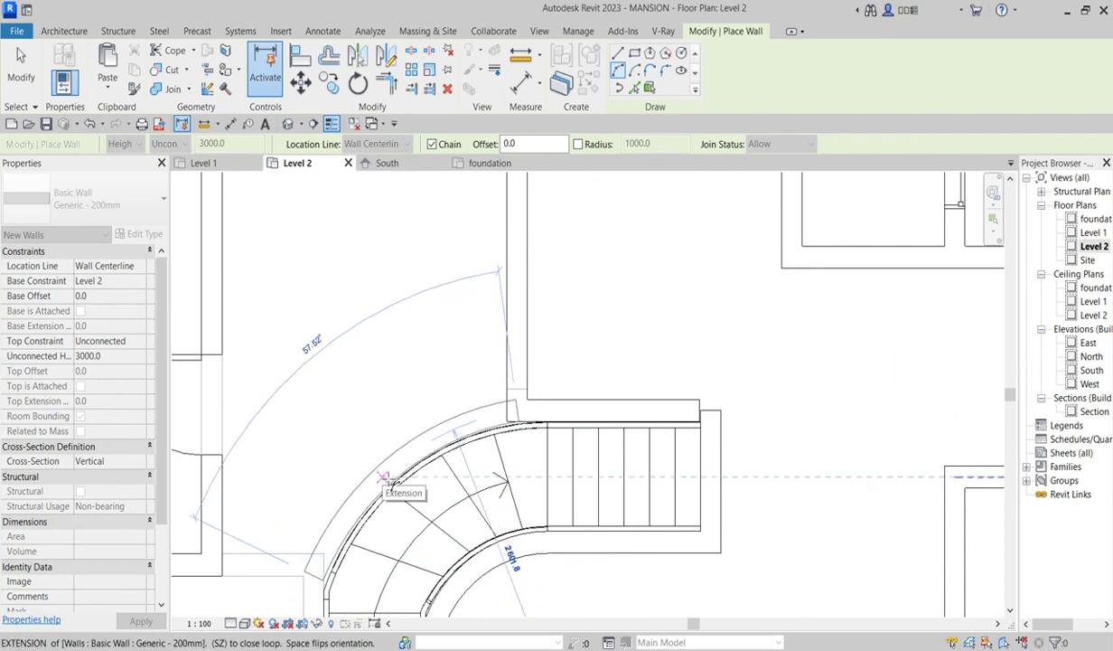
{"action": "scroll", "coordinate": [383, 477], "scroll_direction": "down", "scroll_amount": 3}
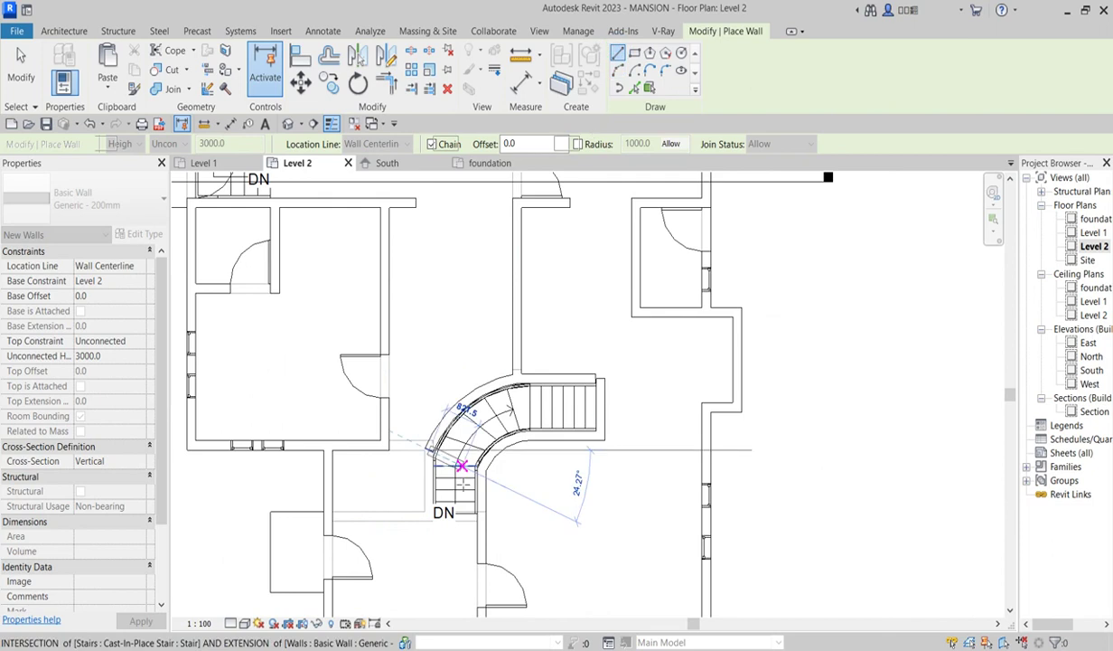
{"action": "scroll", "coordinate": [451, 517], "scroll_direction": "up", "scroll_amount": 4}
{"action": "left_click", "coordinate": [440, 520]}
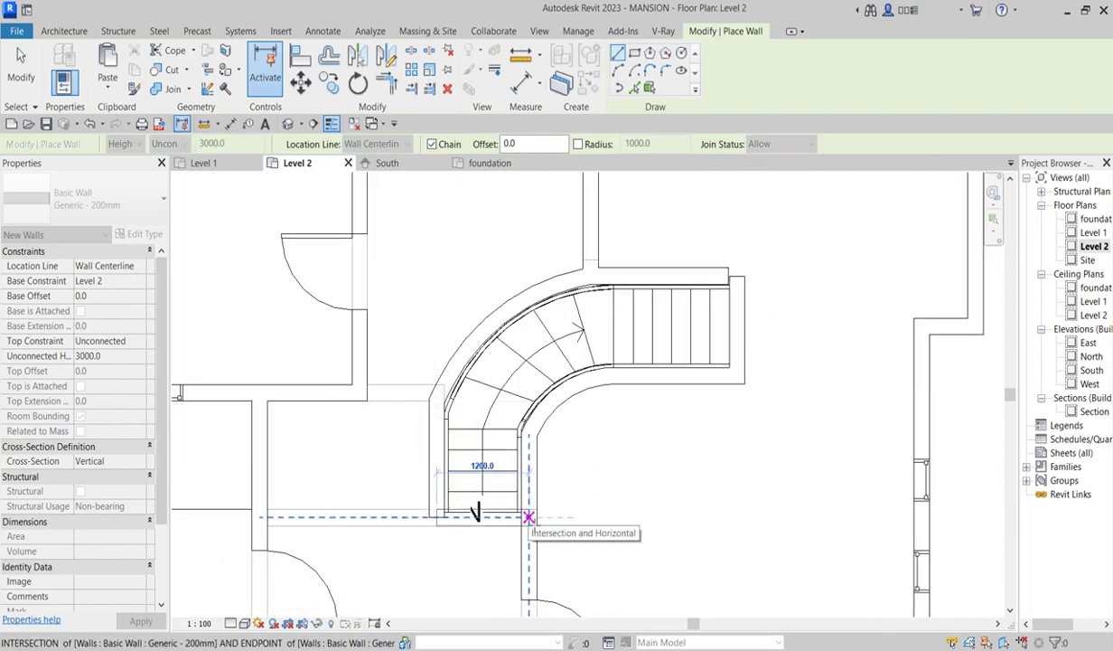
{"action": "right_click", "coordinate": [400, 278]}
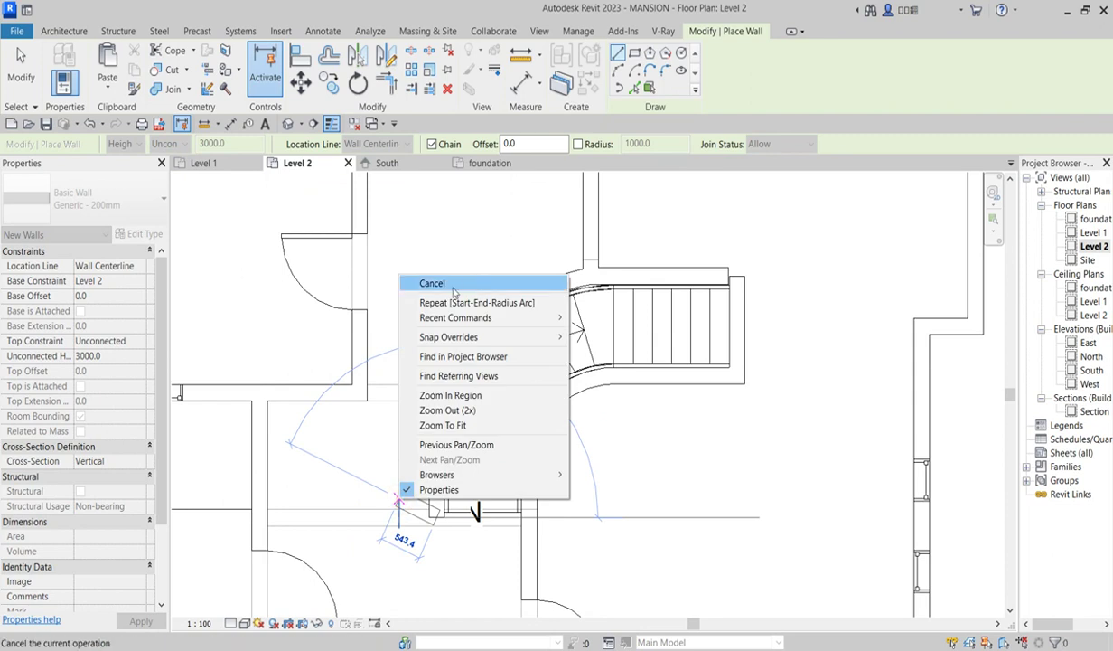
{"action": "left_click", "coordinate": [455, 289]}
{"action": "right_click", "coordinate": [841, 26]}
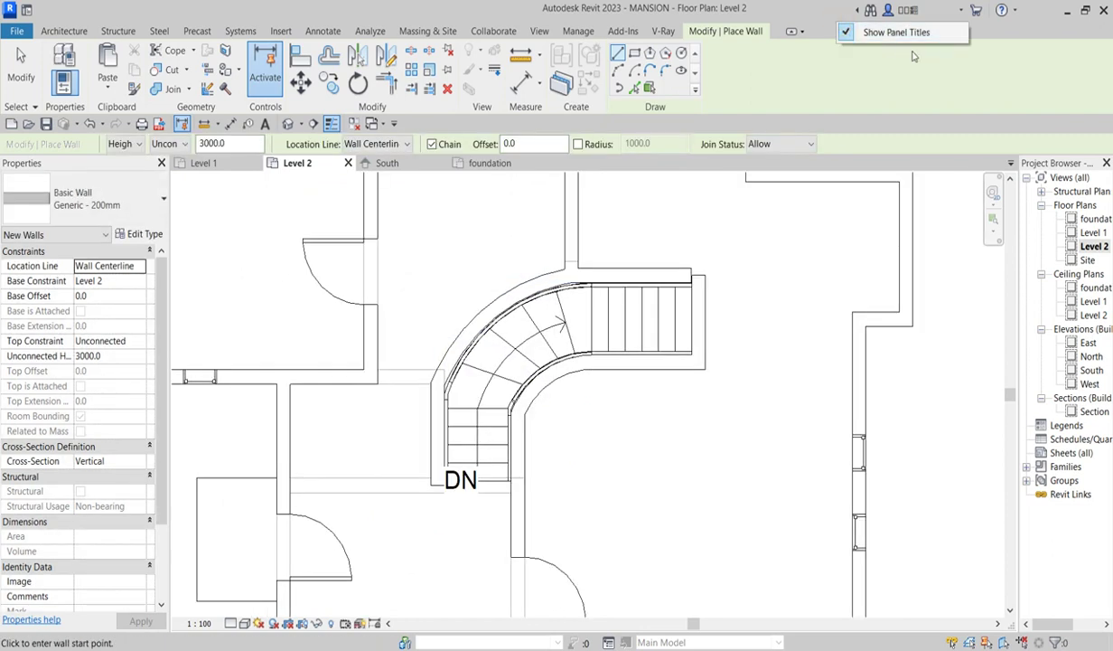
- Exit wall placement and clear the accidental Level 2 floor selection
{"action": "right_click", "coordinate": [739, 248]}
{"action": "left_click", "coordinate": [747, 251]}
{"action": "scroll", "coordinate": [663, 385], "scroll_direction": "down", "scroll_amount": 6}
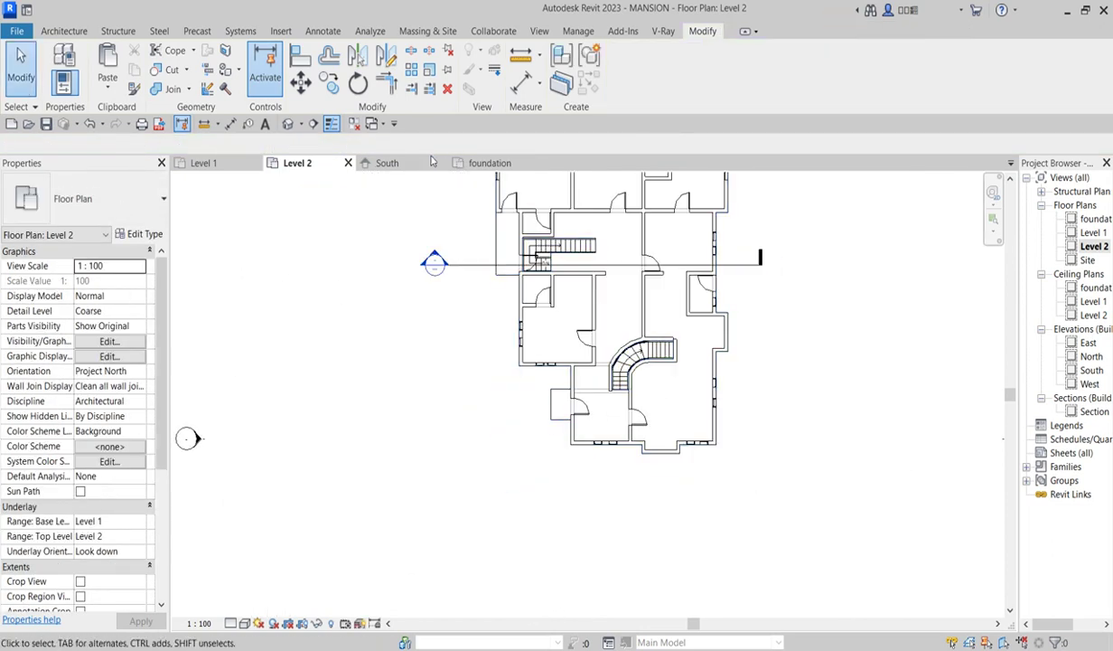
{"action": "scroll", "coordinate": [649, 356], "scroll_direction": "up", "scroll_amount": 8}
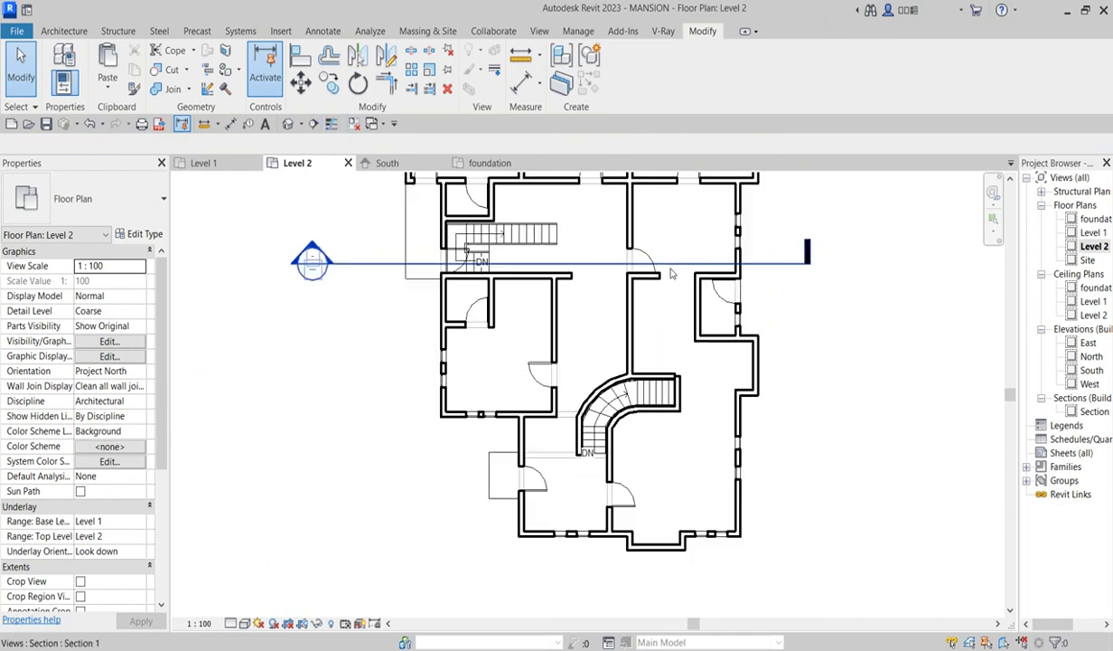
{"action": "left_click", "coordinate": [653, 376]}
{"action": "scroll", "coordinate": [653, 377], "scroll_direction": "down", "scroll_amount": 5}
{"action": "scroll", "coordinate": [858, 388], "scroll_direction": "up", "scroll_amount": 4}
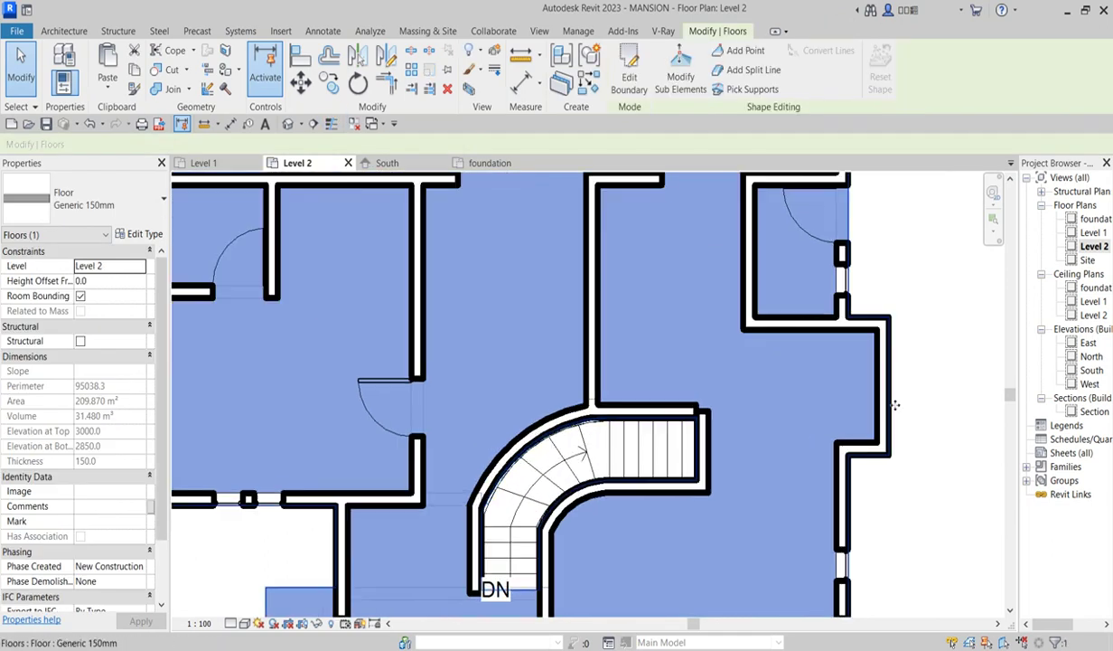
{"action": "scroll", "coordinate": [858, 389], "scroll_direction": "down", "scroll_amount": 4}
{"action": "left_click", "coordinate": [854, 329]}
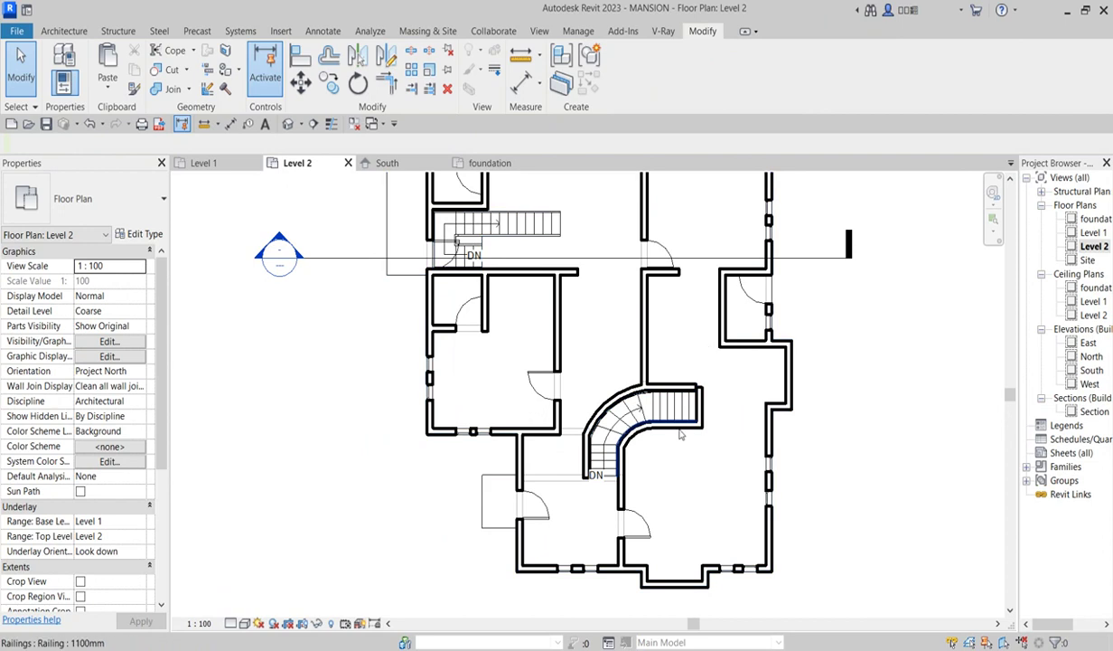
{"action": "scroll", "coordinate": [702, 389], "scroll_direction": "up", "scroll_amount": 3}
{"action": "scroll", "coordinate": [701, 384], "scroll_direction": "up", "scroll_amount": 2}
- Select the new wall along the stair's top, then deselect it
{"action": "left_click", "coordinate": [705, 384]}
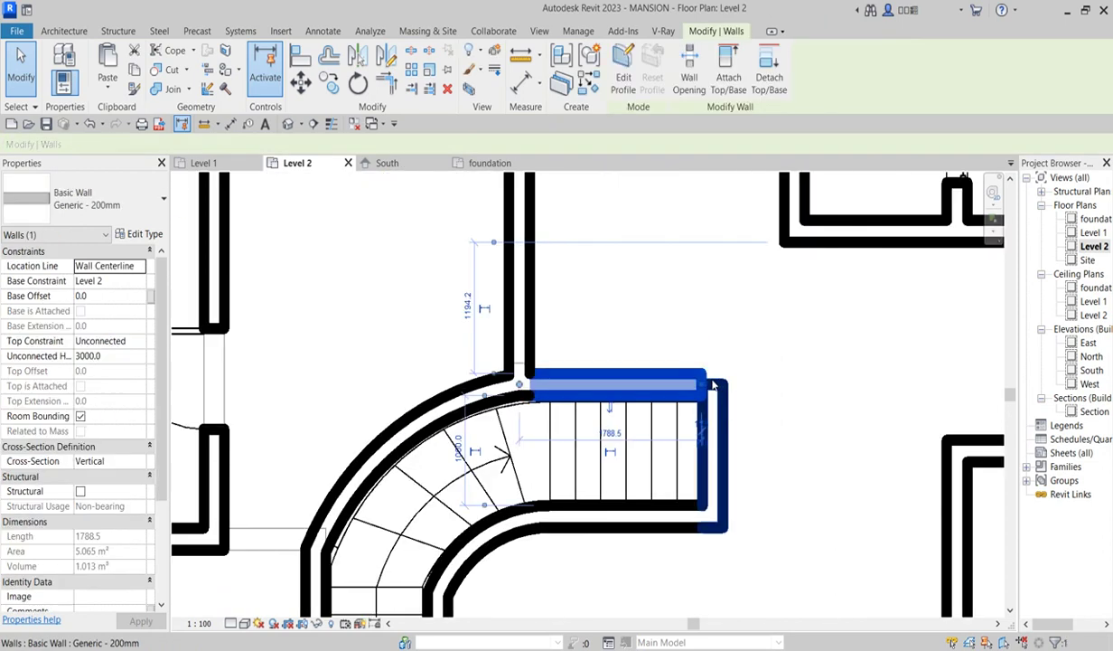
{"action": "key", "text": "r"}
{"action": "key", "text": "s"}
{"action": "key", "text": "Escape"}
{"action": "key", "text": "Escape"}
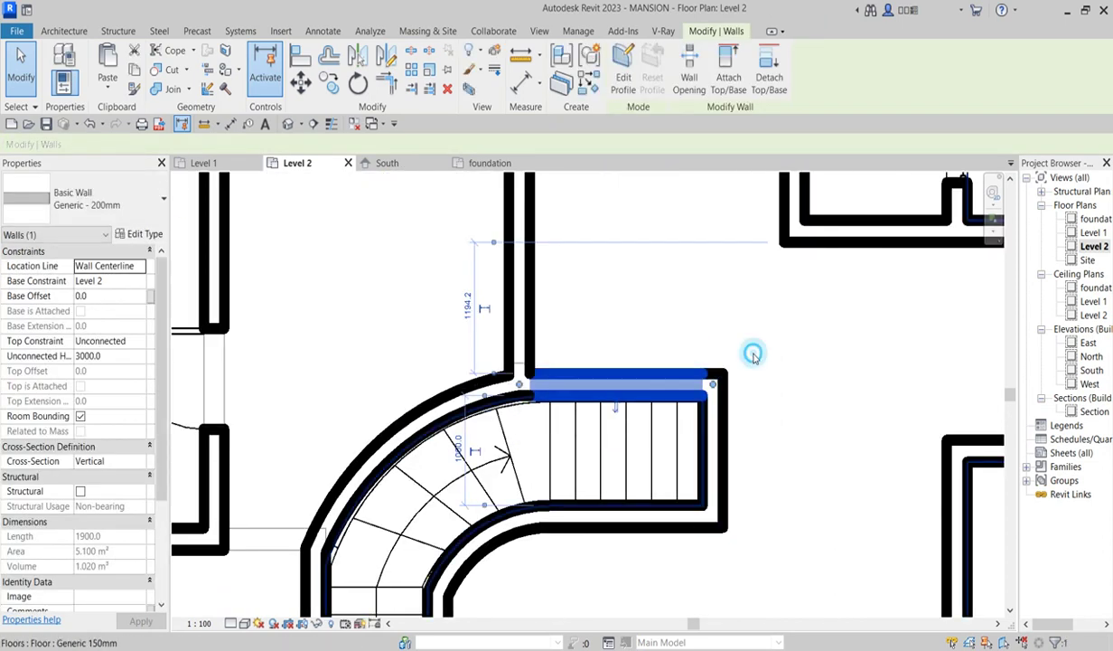
{"action": "left_click", "coordinate": [753, 354]}
{"action": "scroll", "coordinate": [759, 348], "scroll_direction": "down", "scroll_amount": 5}
{"action": "key", "text": "Escape"}
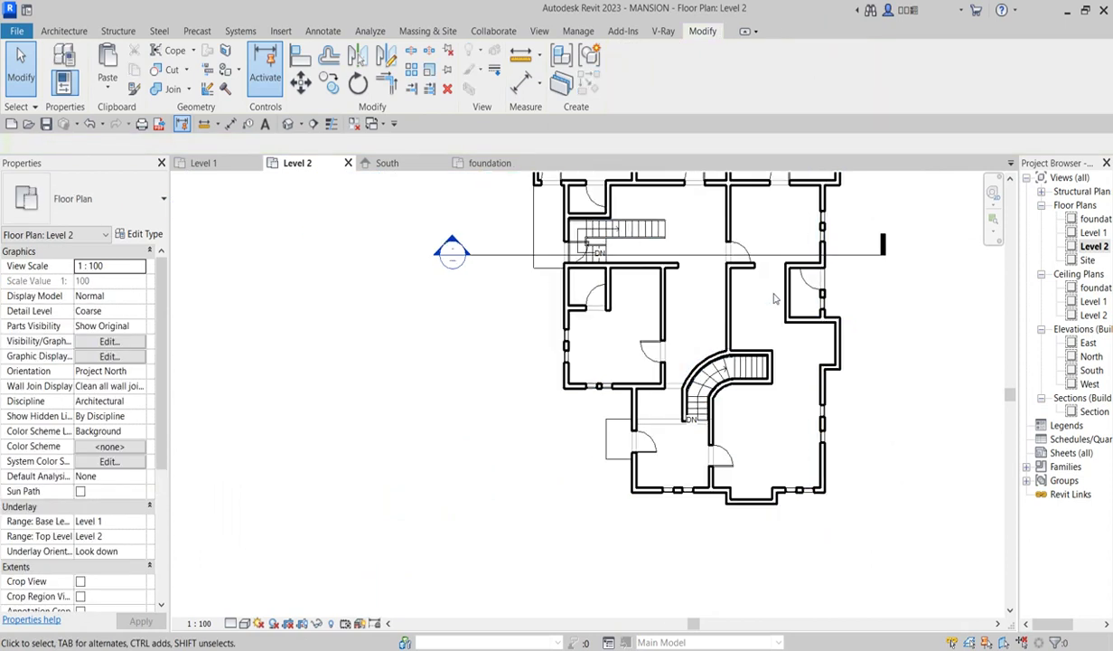
{"action": "scroll", "coordinate": [687, 317], "scroll_direction": "down", "scroll_amount": 3}
{"action": "scroll", "coordinate": [647, 452], "scroll_direction": "up", "scroll_amount": 3}
{"action": "scroll", "coordinate": [723, 361], "scroll_direction": "down", "scroll_amount": 2}
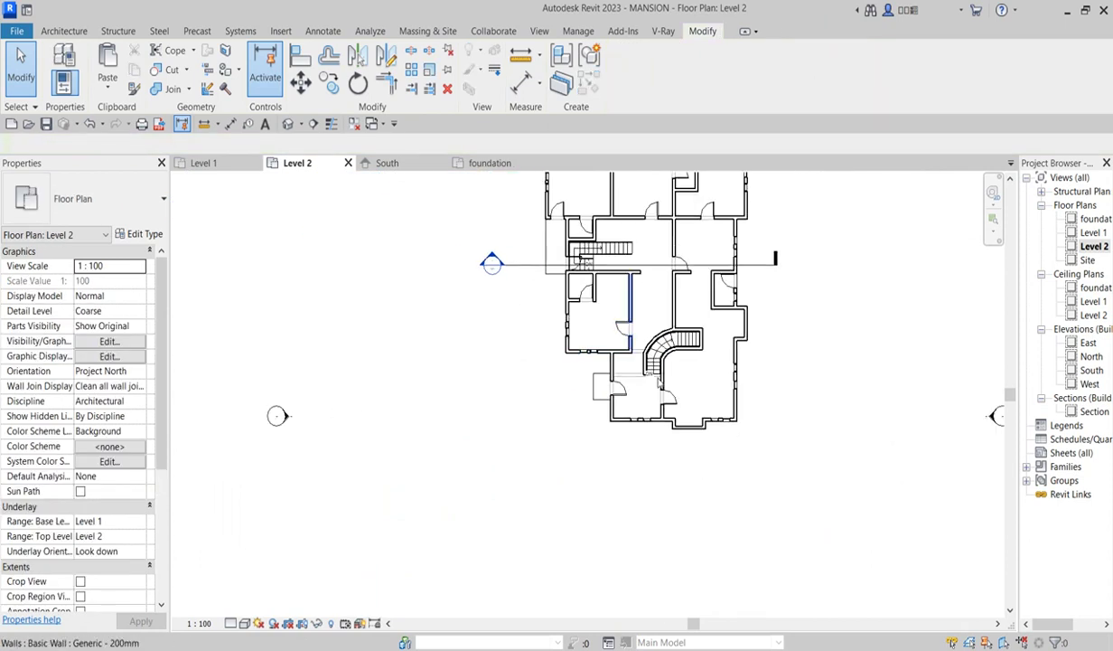
{"action": "scroll", "coordinate": [630, 335], "scroll_direction": "up", "scroll_amount": 4}
- Delete the straight wall beside the stair's DN end and review the curved wall
{"action": "left_click", "coordinate": [598, 298]}
{"action": "scroll", "coordinate": [669, 375], "scroll_direction": "up", "scroll_amount": 2}
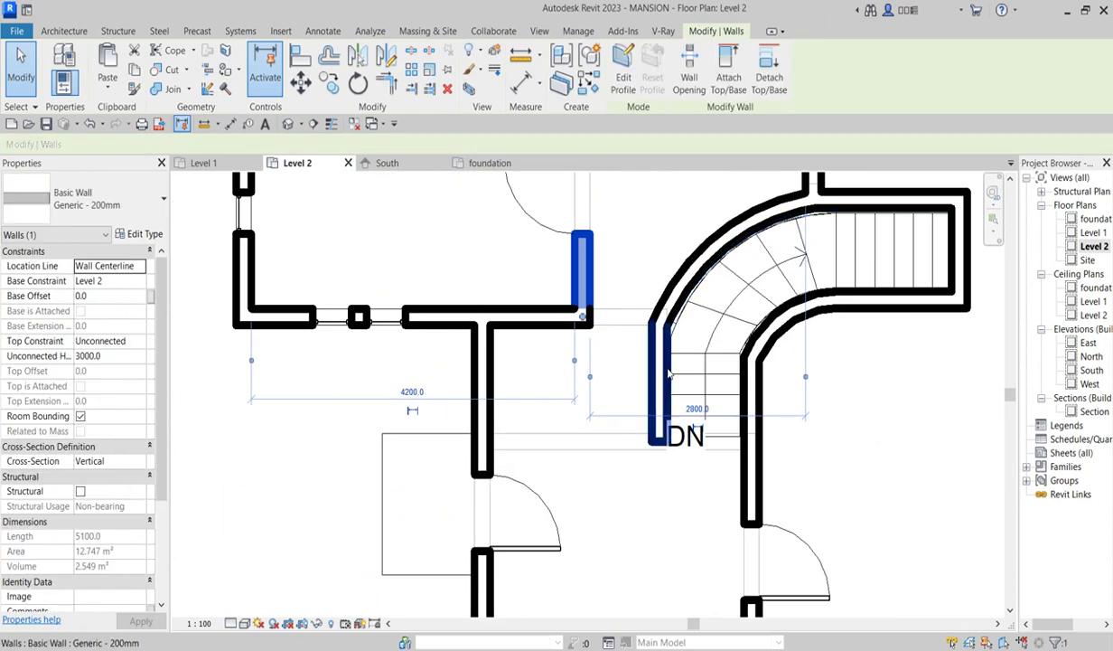
{"action": "left_click", "coordinate": [658, 359]}
{"action": "key", "text": "Delete"}
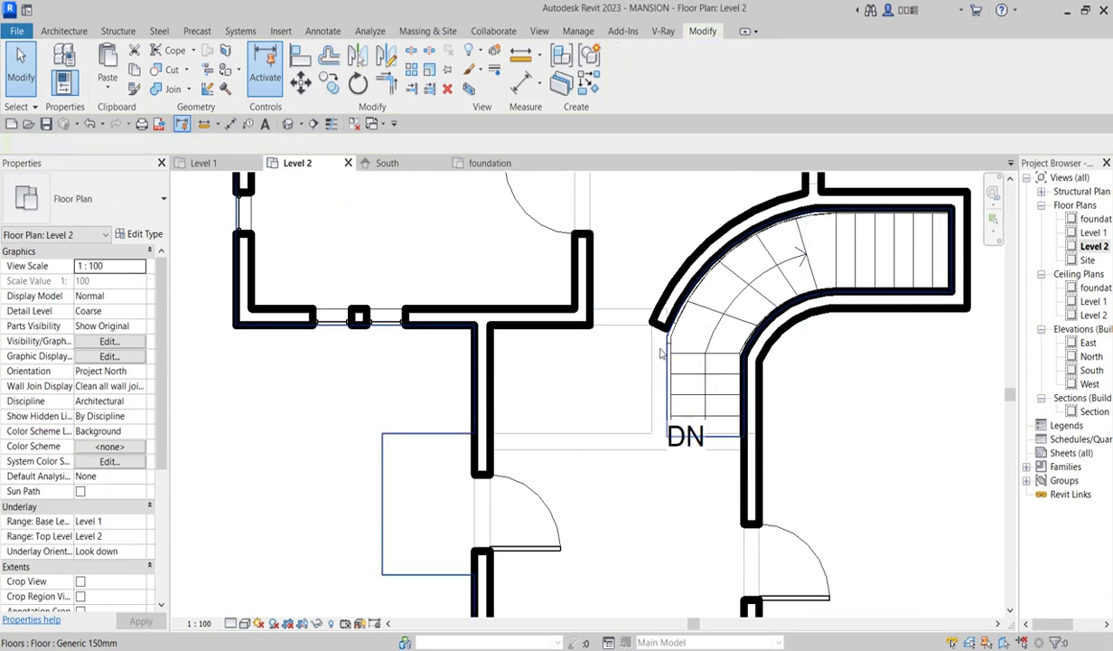
{"action": "left_click", "coordinate": [662, 316]}
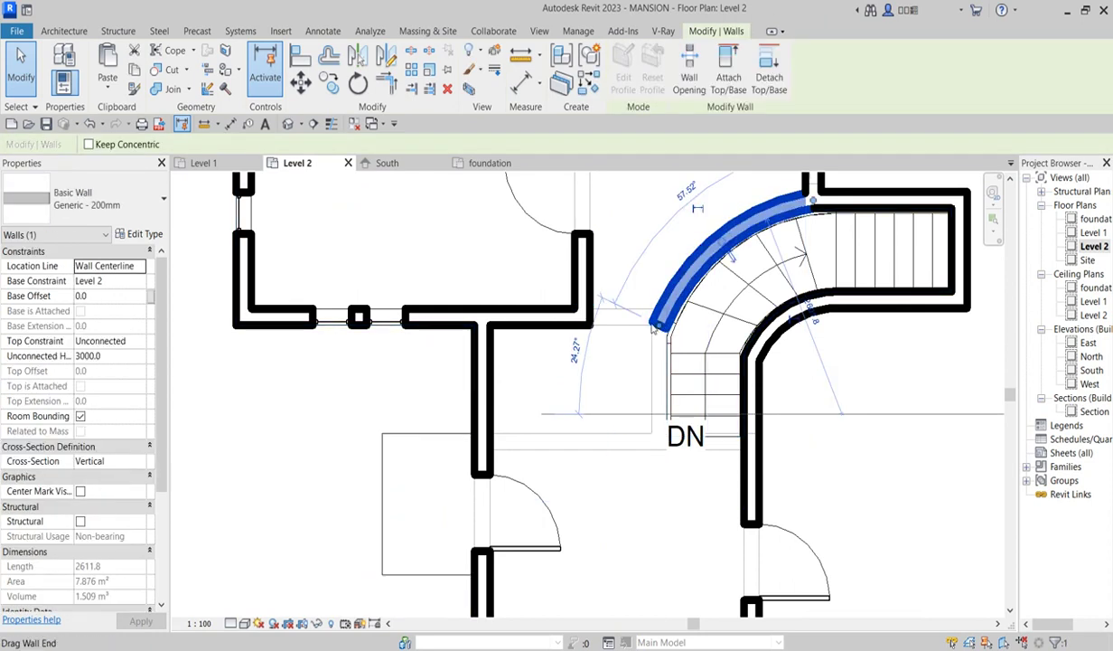
{"action": "left_click", "coordinate": [621, 291]}
- Delete a wall of the small right room, then undo the mistaken deletion
{"action": "scroll", "coordinate": [621, 291], "scroll_direction": "down", "scroll_amount": 6}
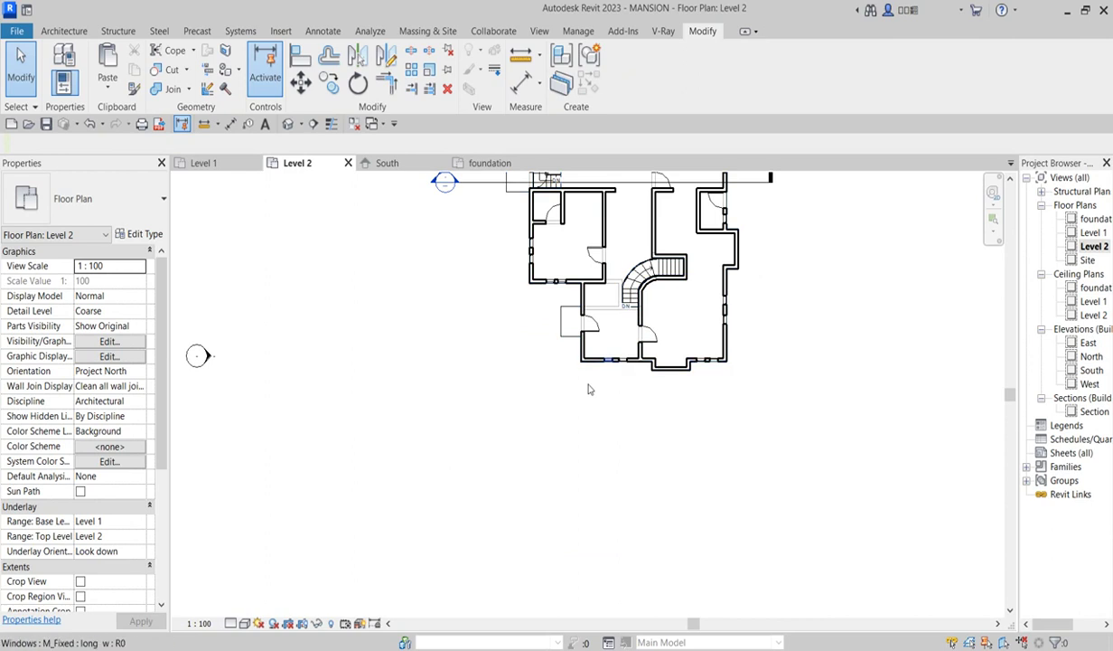
{"action": "scroll", "coordinate": [642, 335], "scroll_direction": "up", "scroll_amount": 3}
{"action": "scroll", "coordinate": [624, 344], "scroll_direction": "down", "scroll_amount": 3}
{"action": "scroll", "coordinate": [615, 370], "scroll_direction": "up", "scroll_amount": 3}
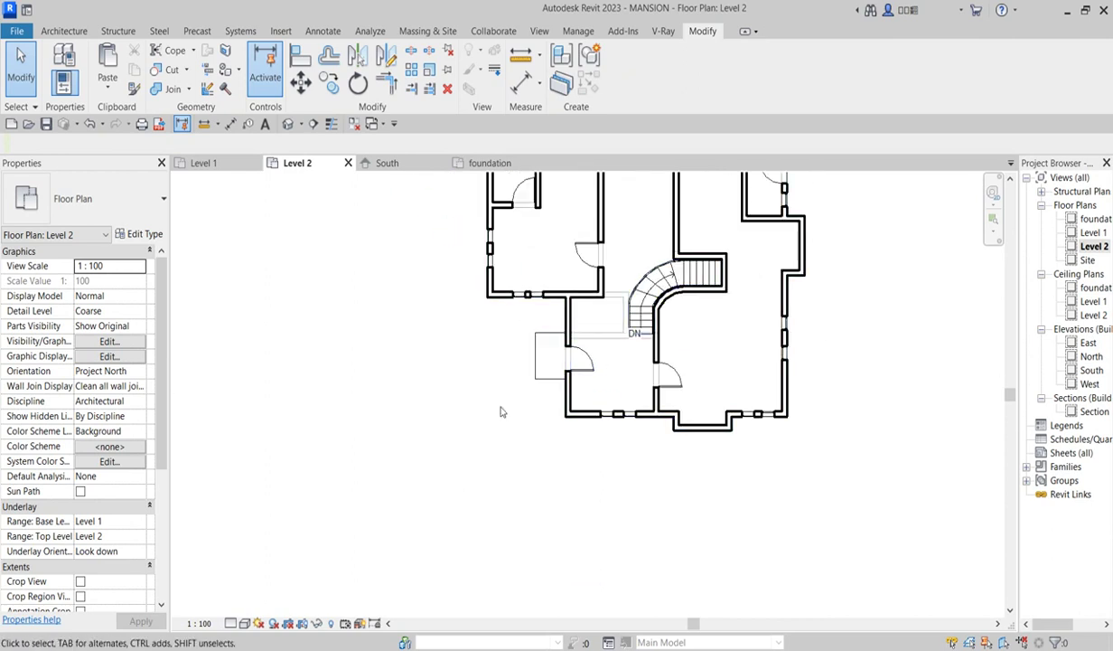
{"action": "scroll", "coordinate": [621, 381], "scroll_direction": "down", "scroll_amount": 1}
{"action": "scroll", "coordinate": [676, 303], "scroll_direction": "up", "scroll_amount": 5}
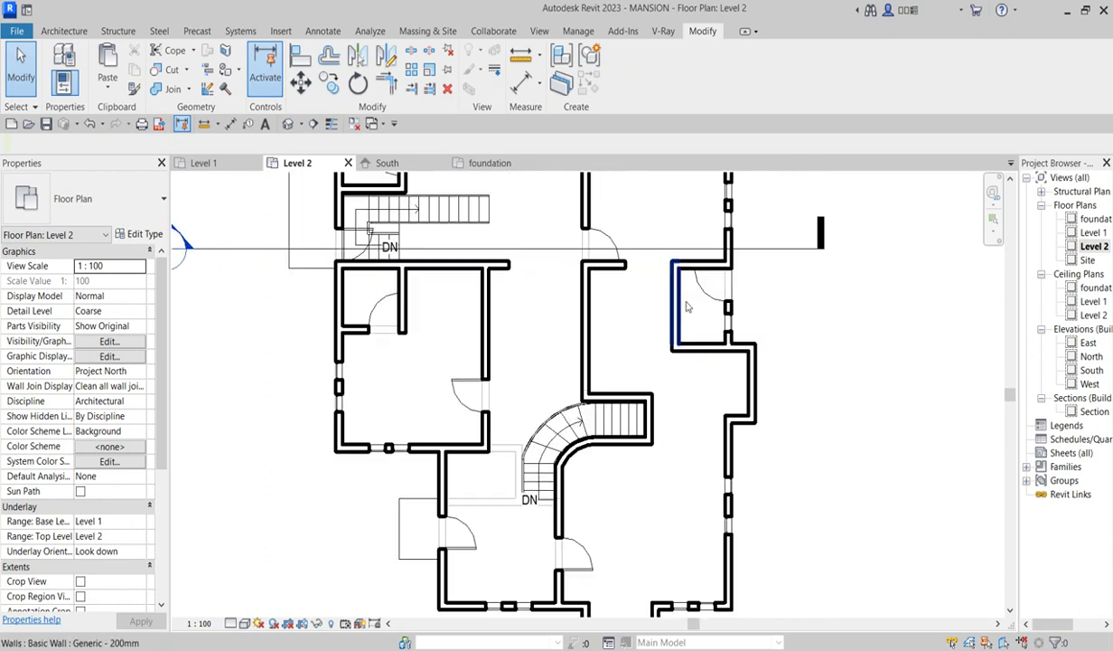
{"action": "left_click", "coordinate": [675, 303]}
{"action": "key", "text": "Delete"}
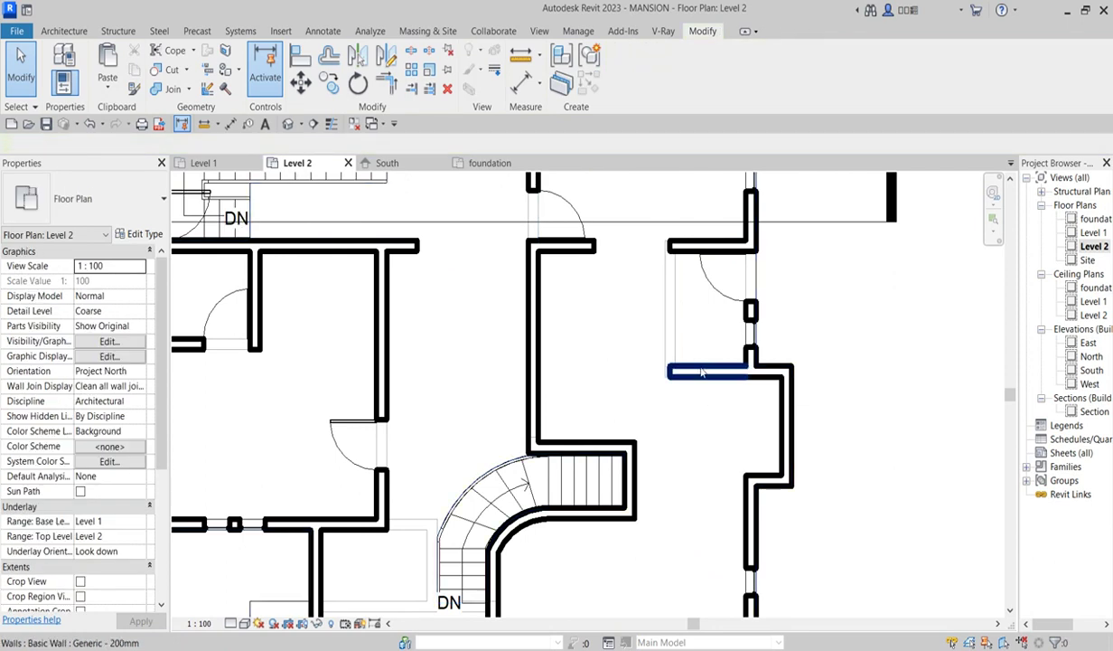
{"action": "scroll", "coordinate": [702, 372], "scroll_direction": "down", "scroll_amount": 3}
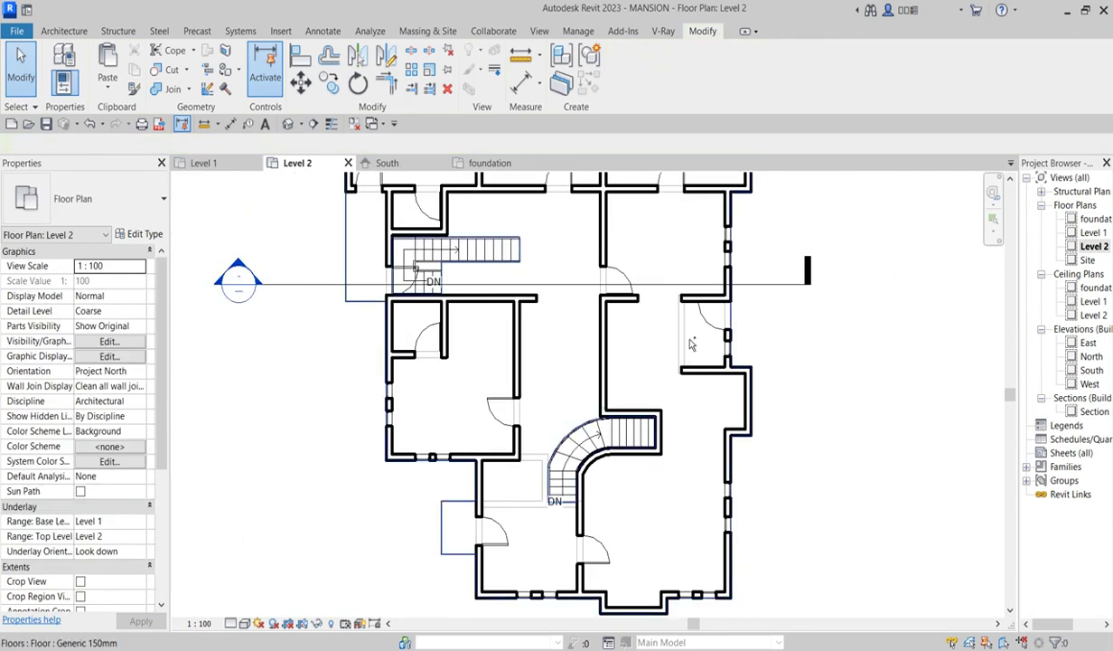
{"action": "scroll", "coordinate": [691, 345], "scroll_direction": "up", "scroll_amount": 3}
{"action": "key", "text": "ctrl+z"}
- Delete the small right room's partition walls, including its vertical wall
{"action": "scroll", "coordinate": [637, 360], "scroll_direction": "down", "scroll_amount": 5}
{"action": "scroll", "coordinate": [639, 360], "scroll_direction": "up", "scroll_amount": 3}
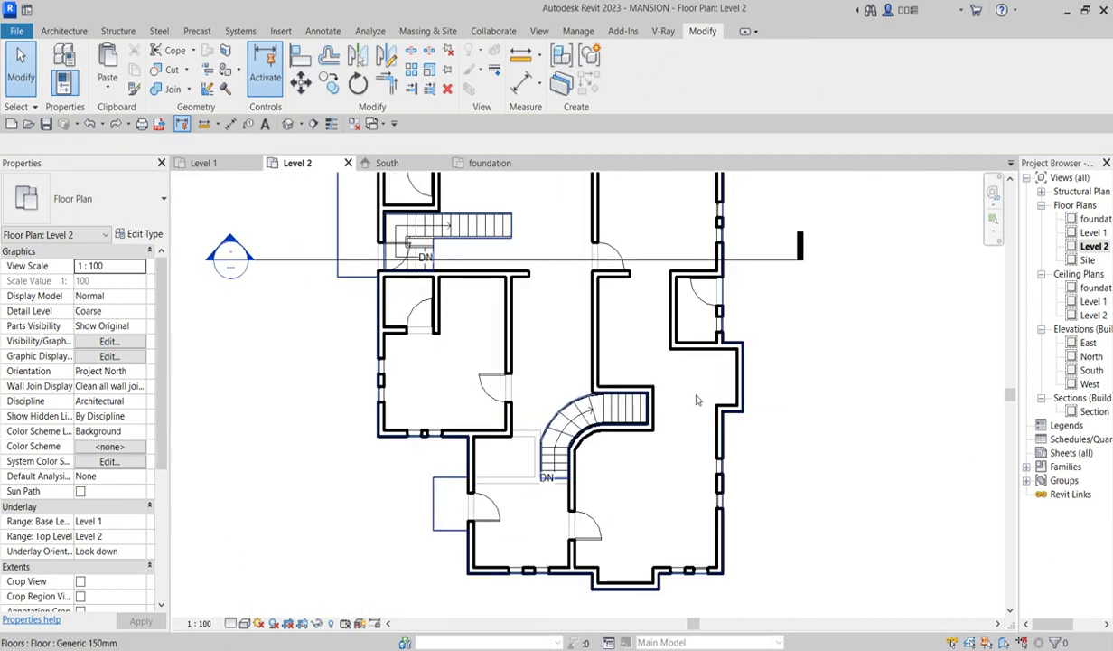
{"action": "left_click", "coordinate": [695, 347]}
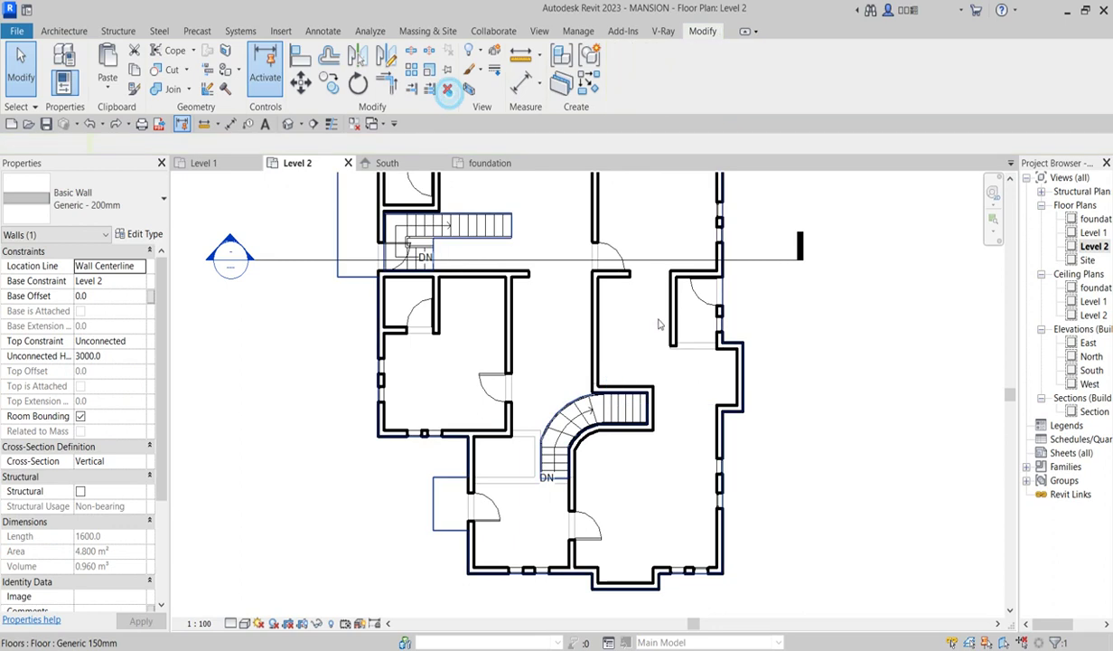
{"action": "left_click", "coordinate": [447, 88]}
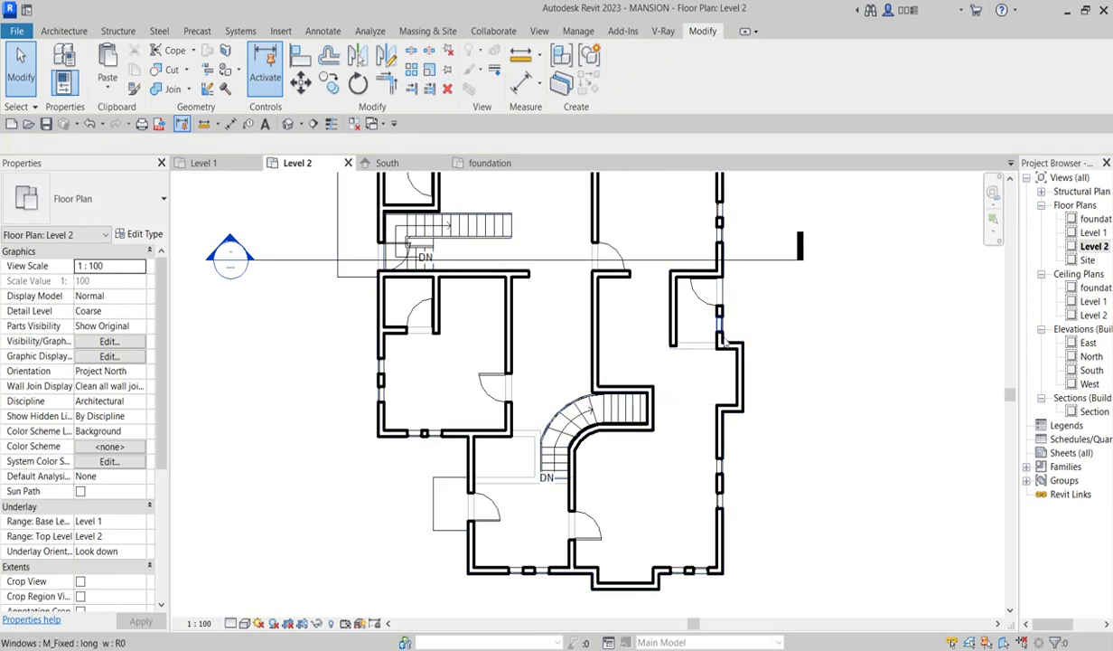
{"action": "scroll", "coordinate": [705, 398], "scroll_direction": "up", "scroll_amount": 1}
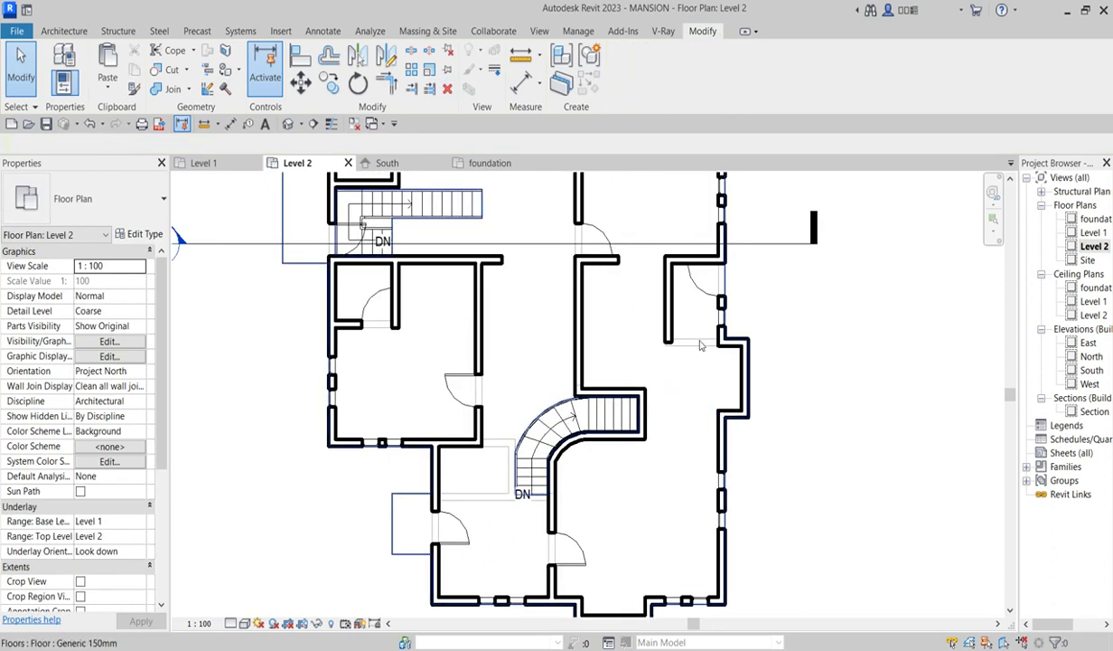
{"action": "scroll", "coordinate": [699, 344], "scroll_direction": "down", "scroll_amount": 3}
{"action": "scroll", "coordinate": [654, 323], "scroll_direction": "up", "scroll_amount": 2}
{"action": "scroll", "coordinate": [694, 338], "scroll_direction": "down", "scroll_amount": 2}
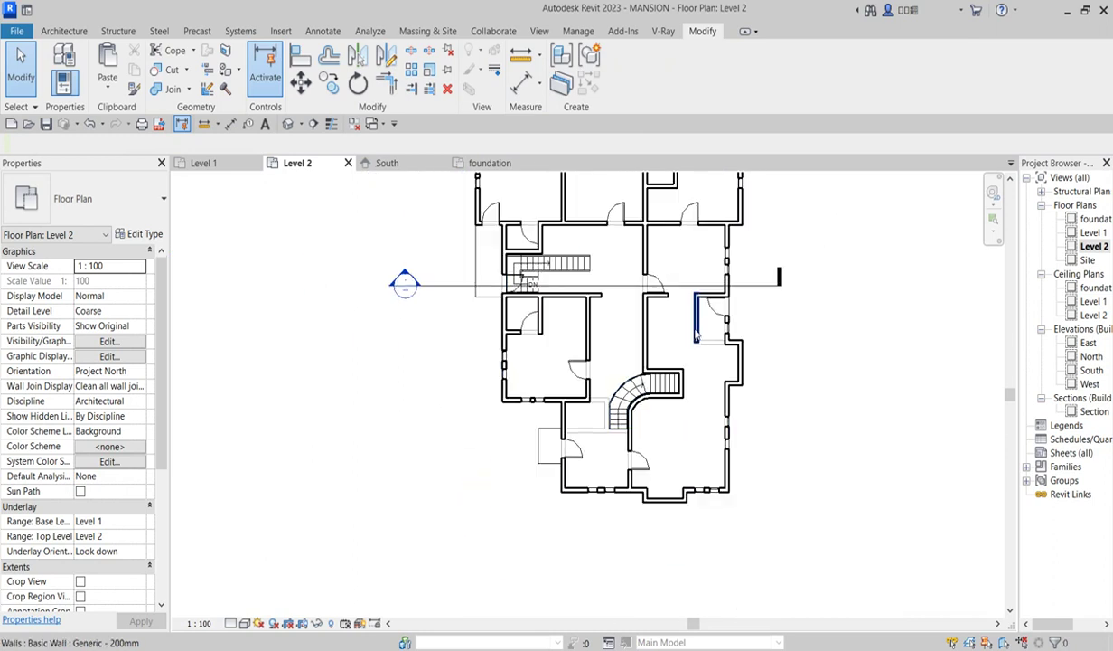
{"action": "left_click", "coordinate": [696, 330]}
{"action": "key", "text": "Delete"}
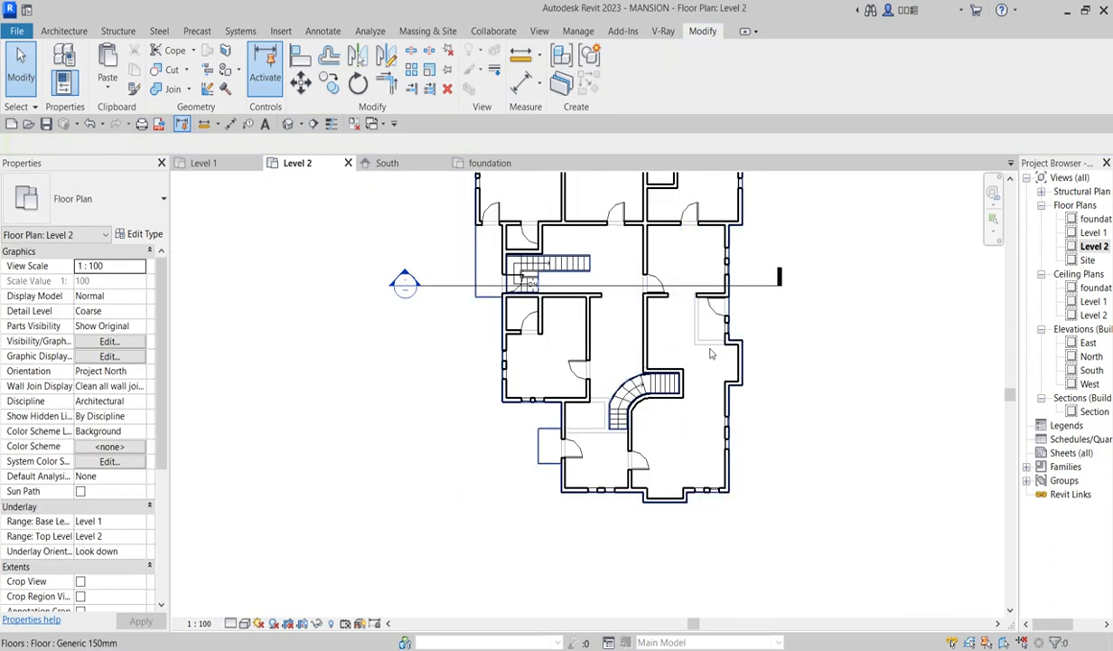
- Extend the room's lower wall left to meet the corridor wall, about 5000 long
{"action": "scroll", "coordinate": [740, 355], "scroll_direction": "up", "scroll_amount": 2}
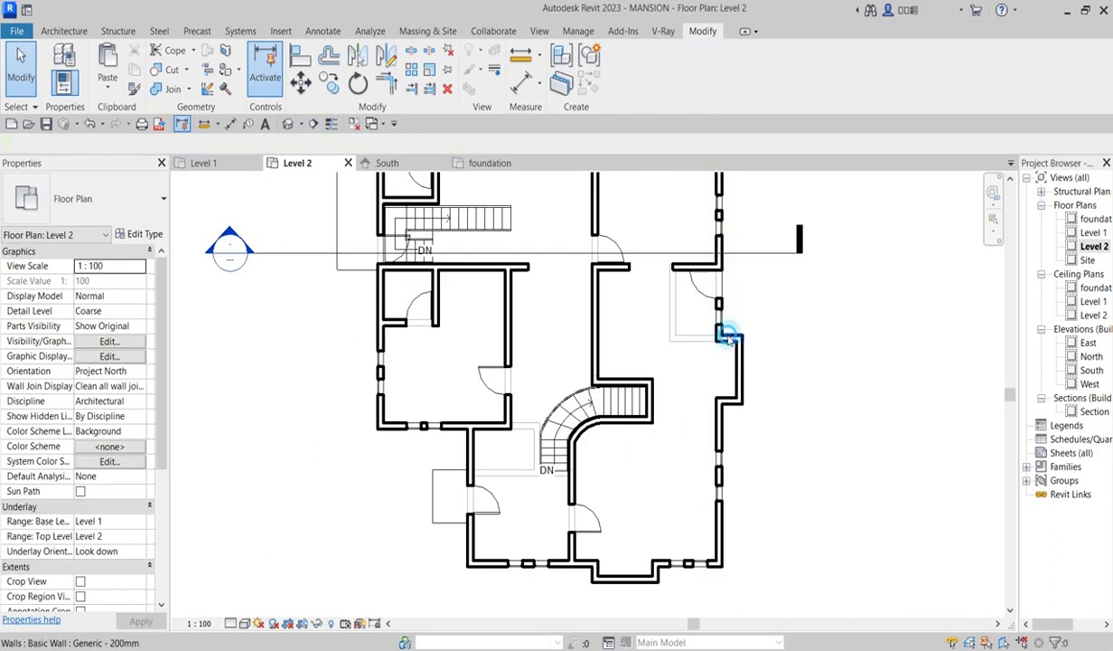
{"action": "left_click", "coordinate": [728, 336]}
{"action": "left_click_drag", "start_coordinate": [727, 337], "coordinate": [596, 340]}
{"action": "left_click", "coordinate": [791, 313]}
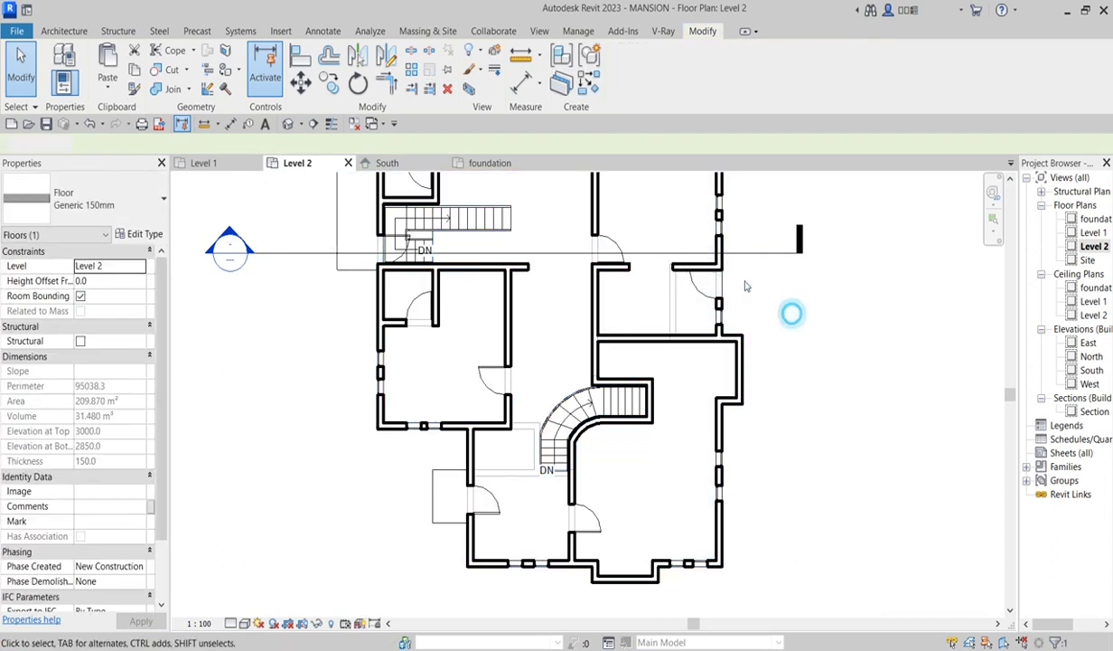
{"action": "left_click", "coordinate": [686, 265]}
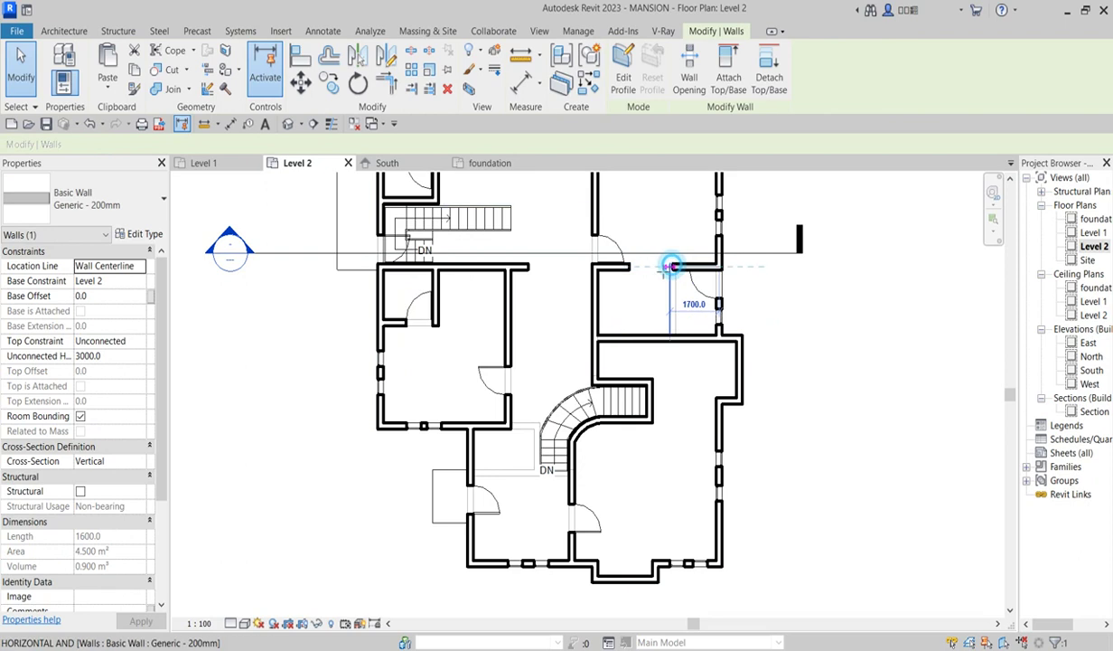
{"action": "left_click", "coordinate": [830, 344]}
{"action": "scroll", "coordinate": [830, 344], "scroll_direction": "down", "scroll_amount": 2}
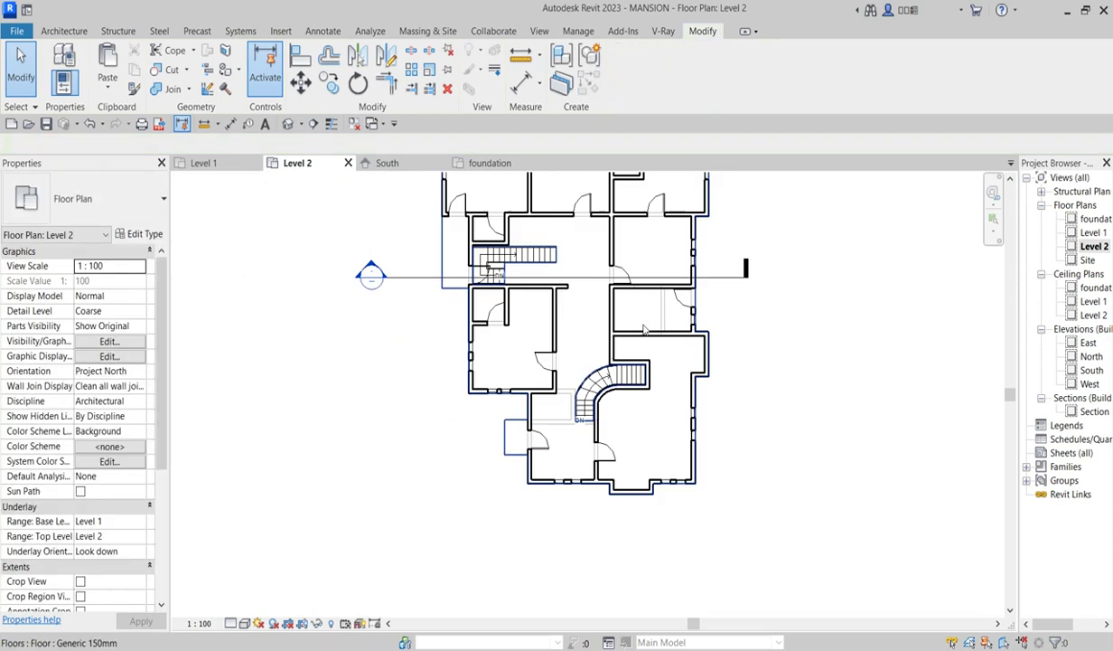
{"action": "scroll", "coordinate": [663, 312], "scroll_direction": "up", "scroll_amount": 2}
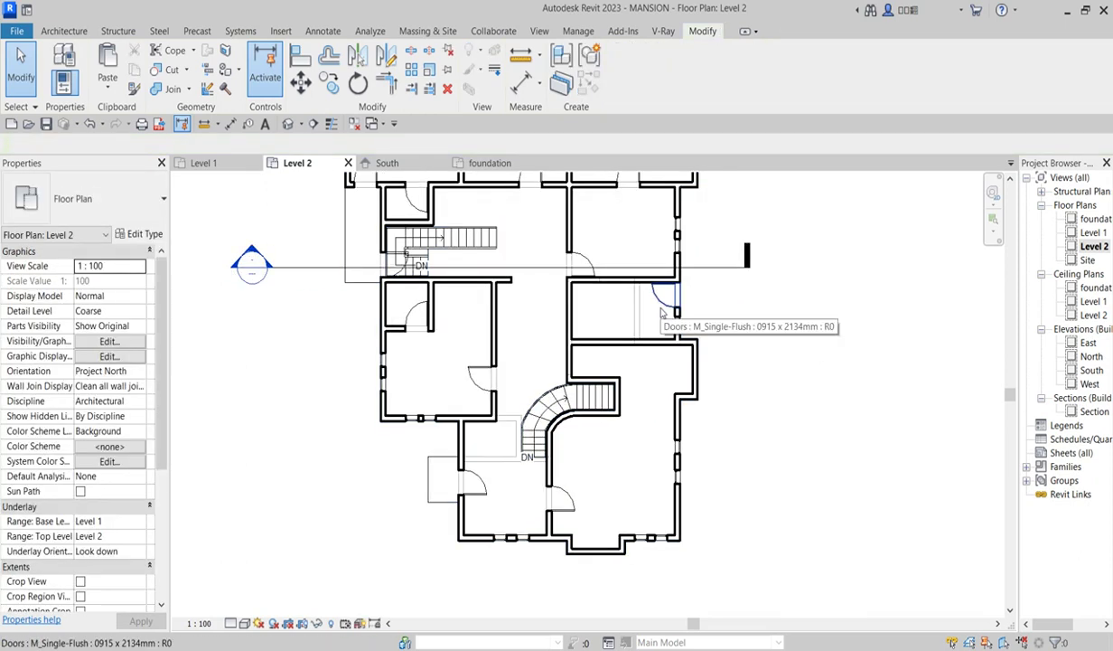
{"action": "left_click", "coordinate": [662, 313]}
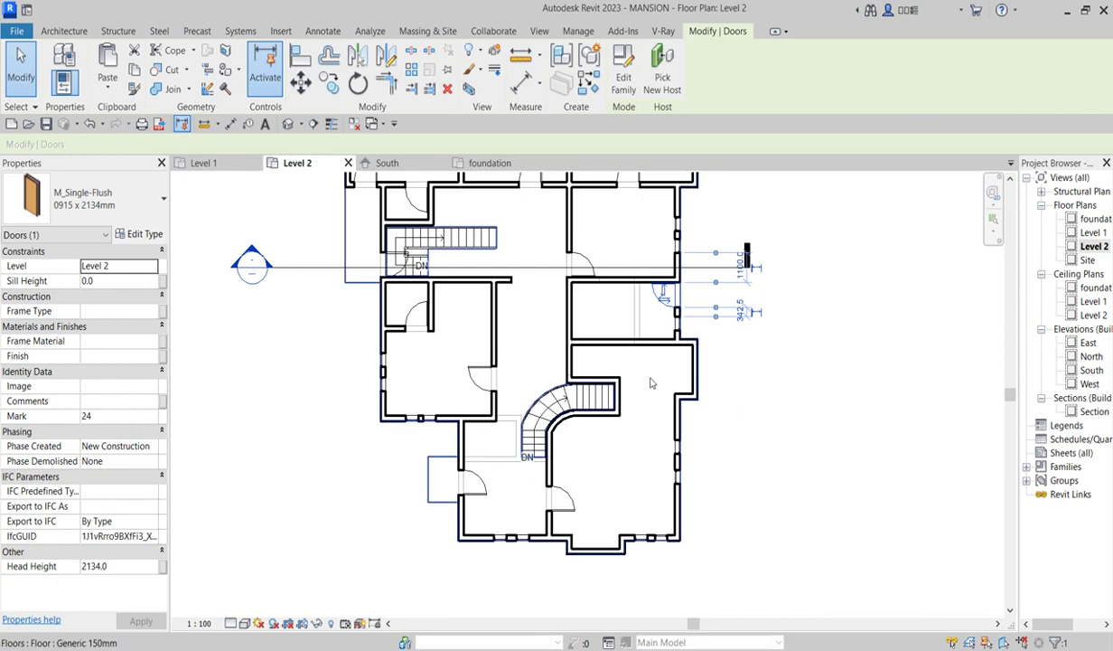
{"action": "scroll", "coordinate": [655, 378], "scroll_direction": "up", "scroll_amount": 2}
{"action": "scroll", "coordinate": [660, 368], "scroll_direction": "down", "scroll_amount": 3}
{"action": "scroll", "coordinate": [637, 446], "scroll_direction": "up", "scroll_amount": 1}
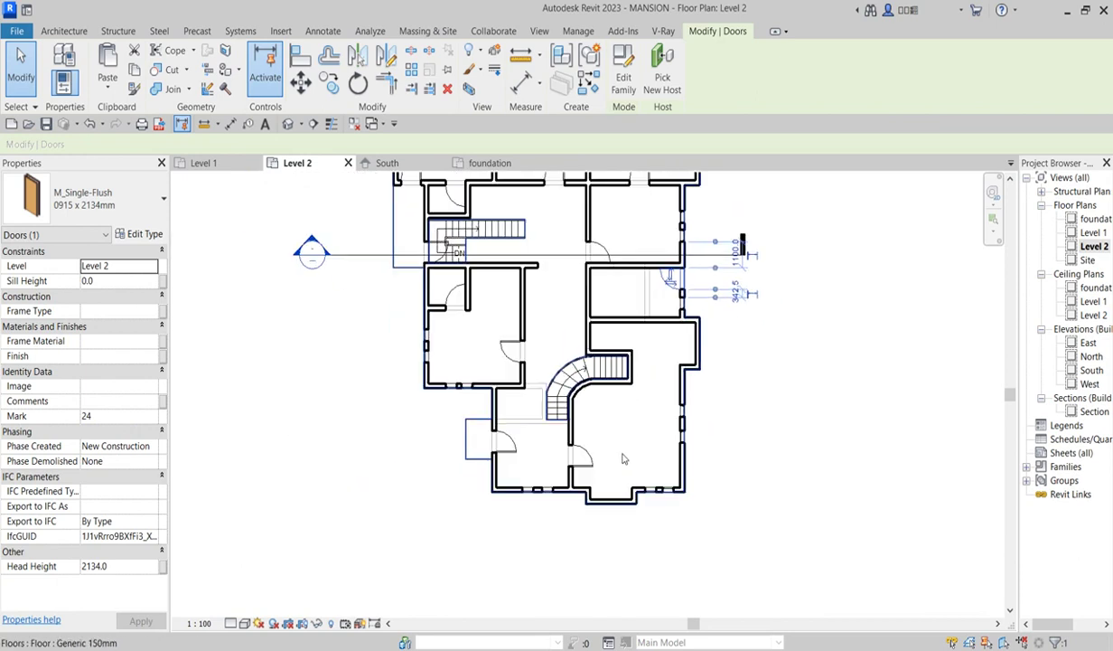
{"action": "scroll", "coordinate": [651, 398], "scroll_direction": "down", "scroll_amount": 2}
{"action": "scroll", "coordinate": [629, 318], "scroll_direction": "up", "scroll_amount": 4}
{"action": "scroll", "coordinate": [632, 321], "scroll_direction": "down", "scroll_amount": 2}
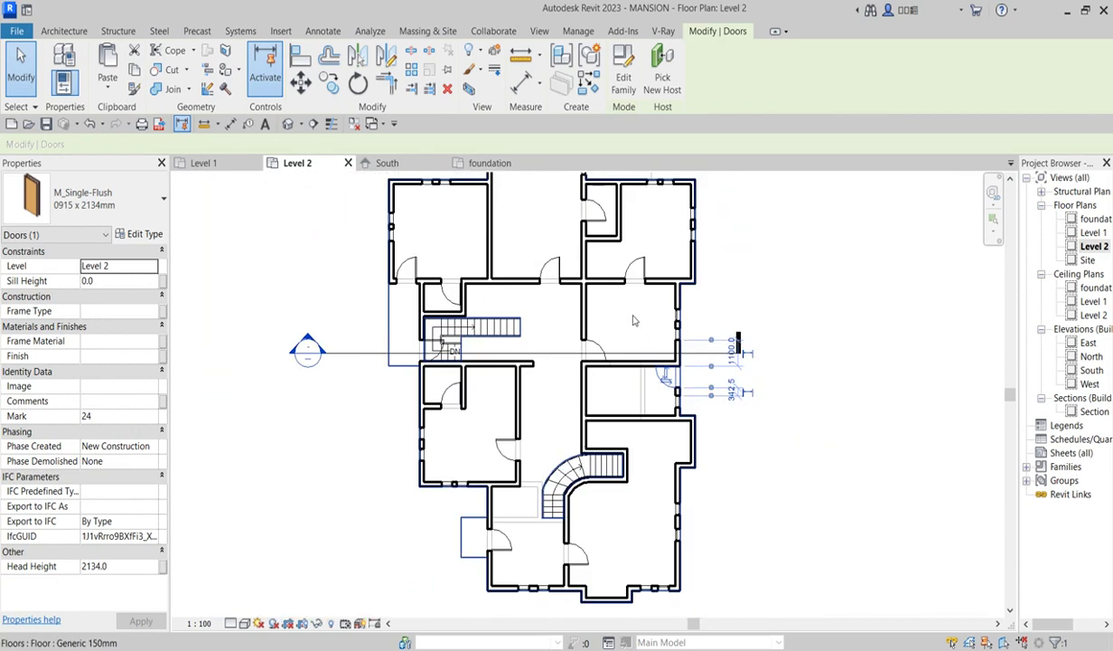
{"action": "scroll", "coordinate": [633, 230], "scroll_direction": "down", "scroll_amount": 1}
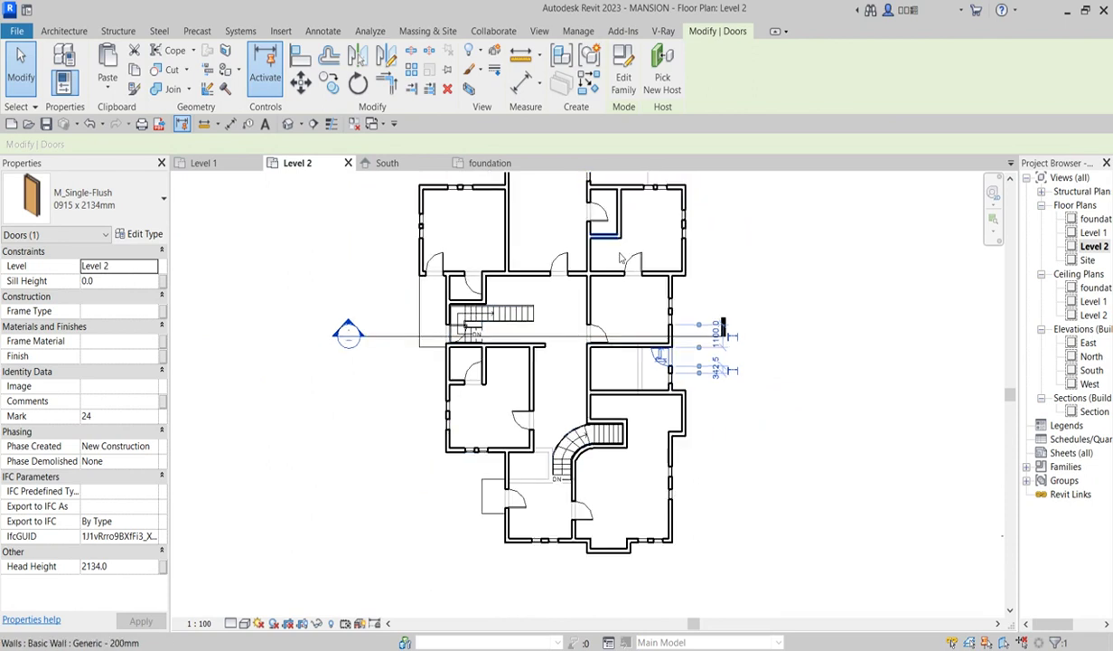
{"action": "scroll", "coordinate": [551, 280], "scroll_direction": "down", "scroll_amount": 2}
{"action": "scroll", "coordinate": [599, 301], "scroll_direction": "up", "scroll_amount": 2}
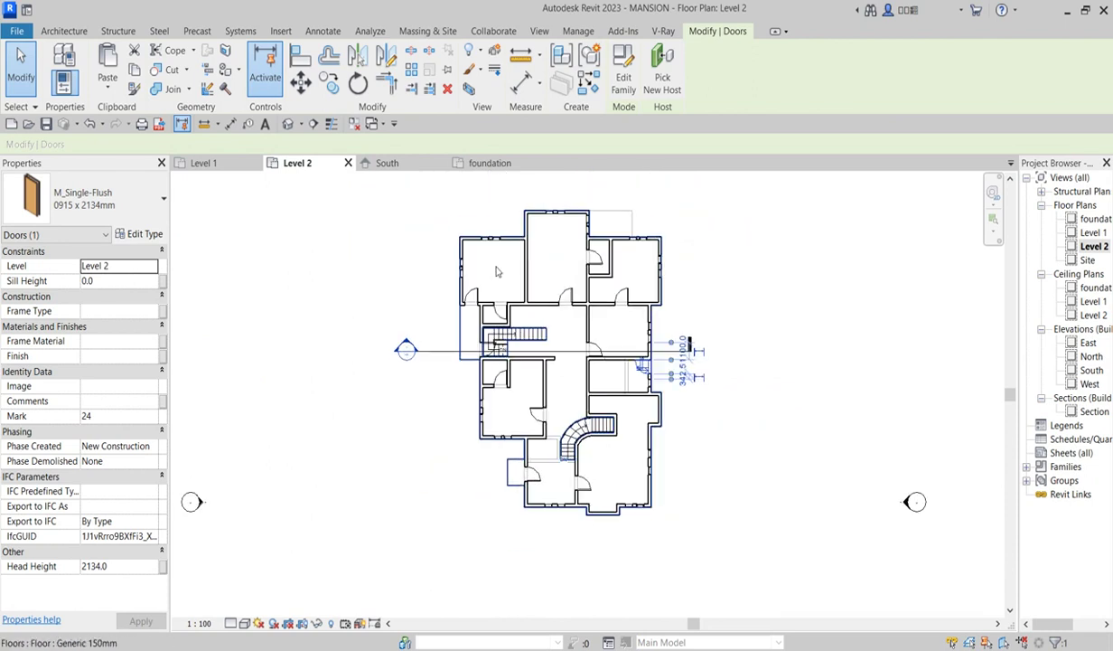
{"action": "scroll", "coordinate": [583, 197], "scroll_direction": "up", "scroll_amount": 4}
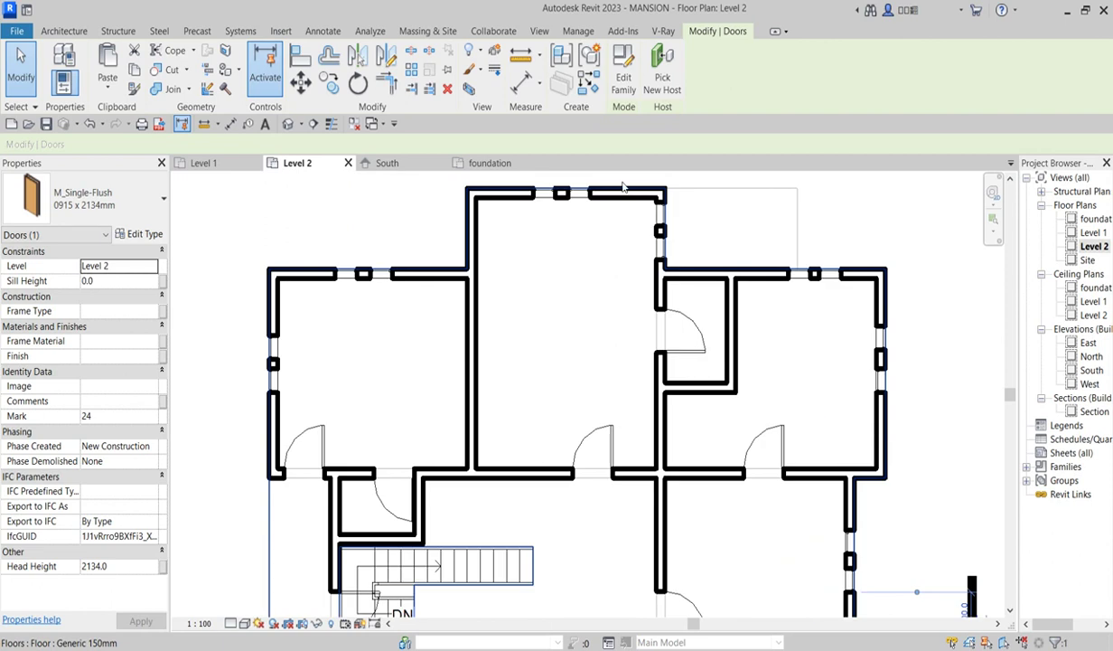
{"action": "scroll", "coordinate": [622, 226], "scroll_direction": "down", "scroll_amount": 2}
- Select the northern room's top wall and start a similar wall, then cancel
{"action": "left_click", "coordinate": [622, 207]}
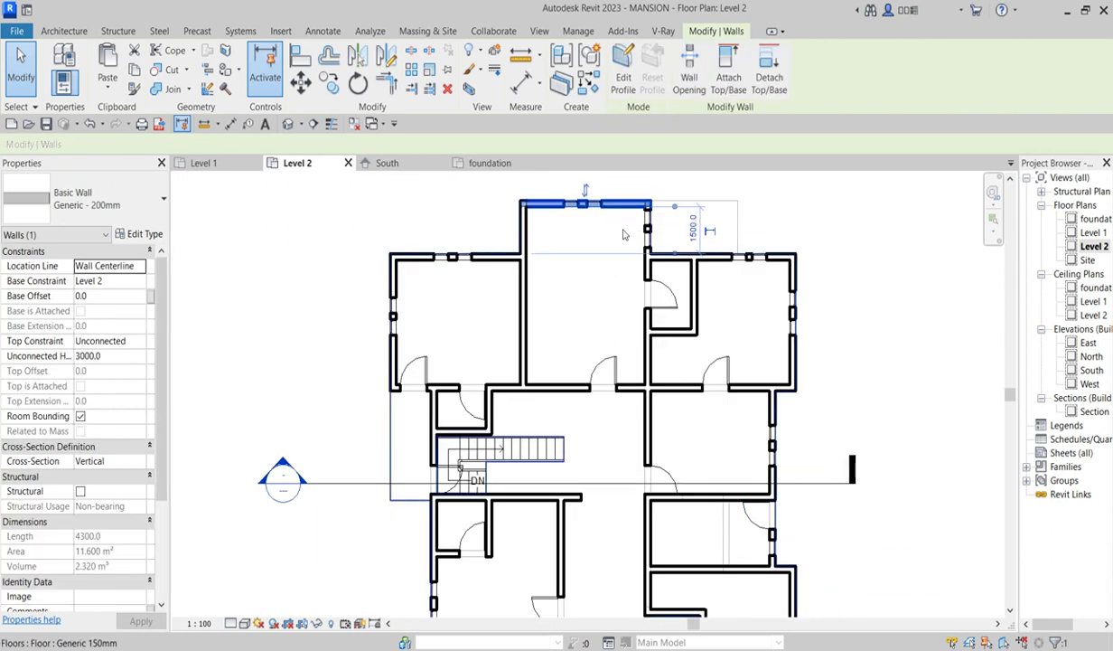
{"action": "scroll", "coordinate": [539, 375], "scroll_direction": "down", "scroll_amount": 2}
{"action": "scroll", "coordinate": [538, 375], "scroll_direction": "up", "scroll_amount": 1}
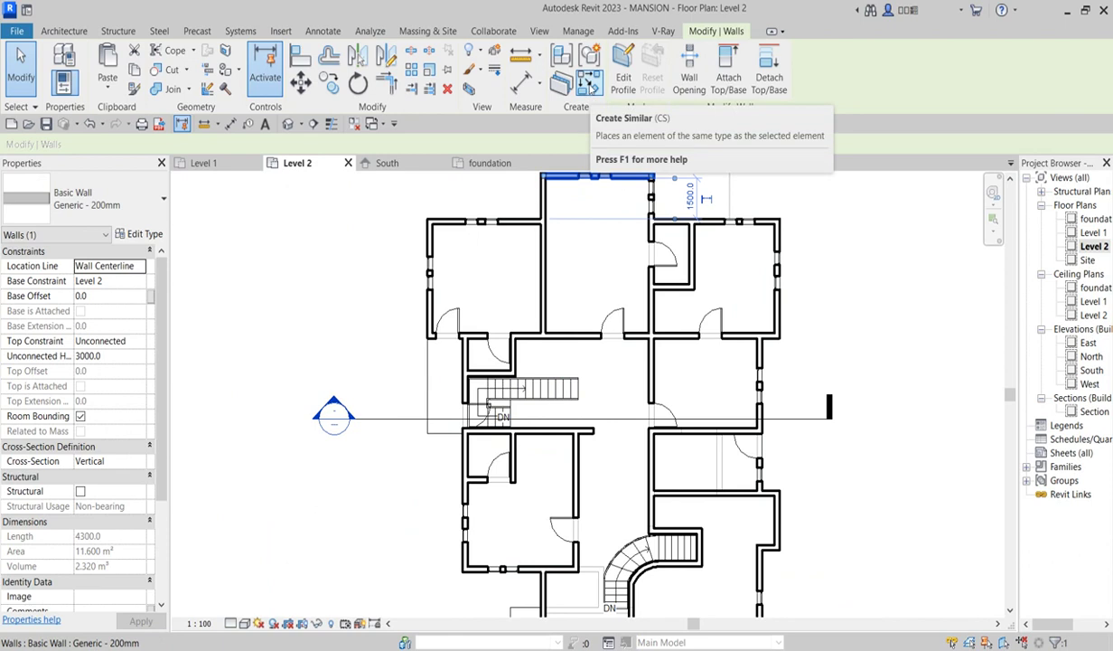
{"action": "left_click", "coordinate": [588, 82]}
{"action": "scroll", "coordinate": [634, 191], "scroll_direction": "up", "scroll_amount": 2}
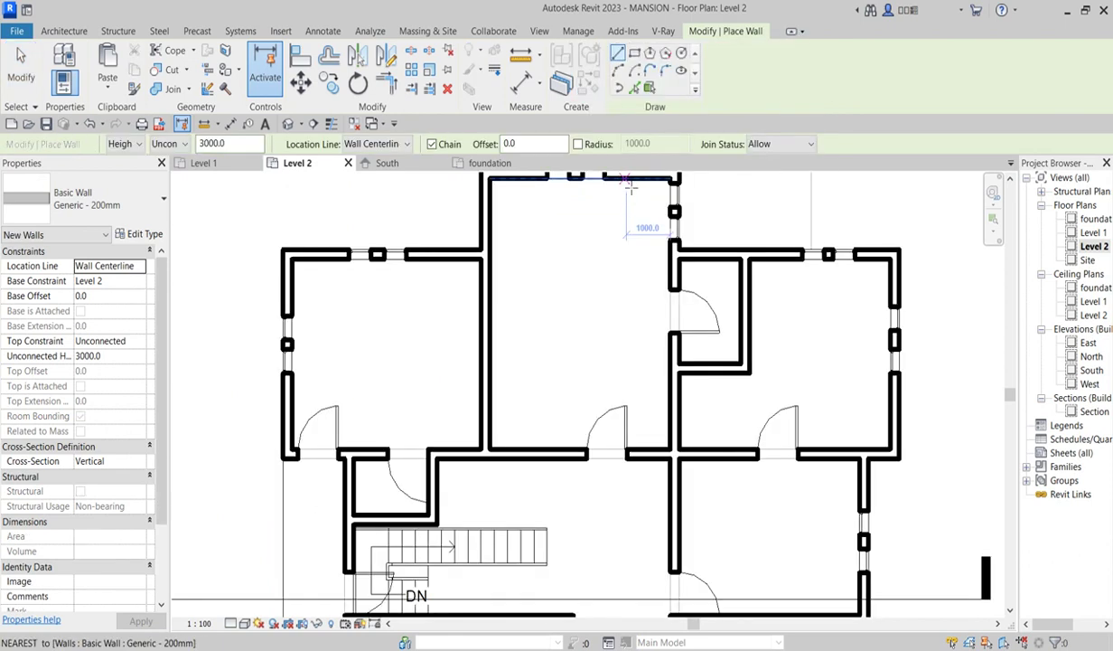
{"action": "key", "text": "Escape"}
{"action": "key", "text": "Escape"}
{"action": "scroll", "coordinate": [629, 278], "scroll_direction": "down", "scroll_amount": 3}
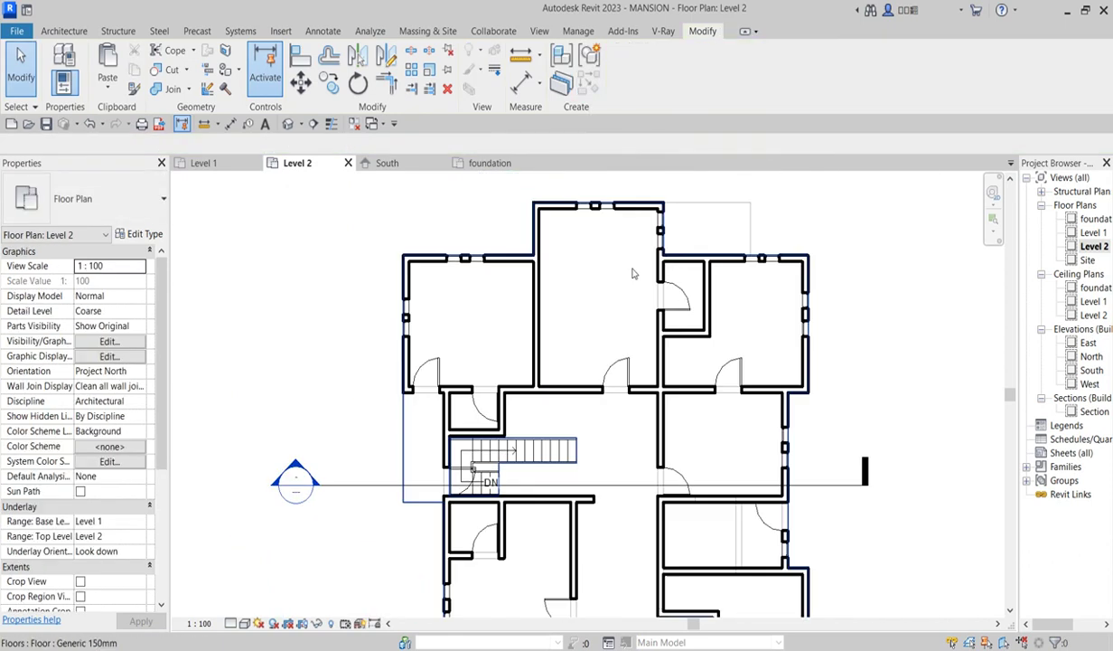
- Draw a vertical wall down from the top wall and a horizontal wall closing the small room
{"action": "left_click", "coordinate": [629, 217]}
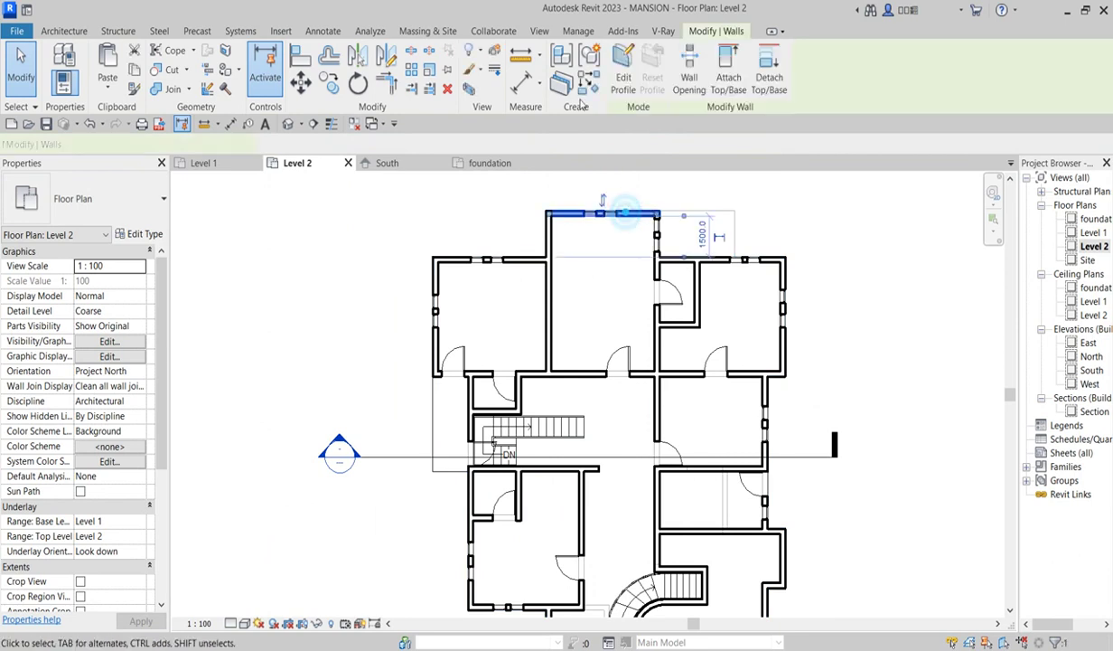
{"action": "left_click", "coordinate": [575, 81]}
{"action": "scroll", "coordinate": [629, 215], "scroll_direction": "up", "scroll_amount": 2}
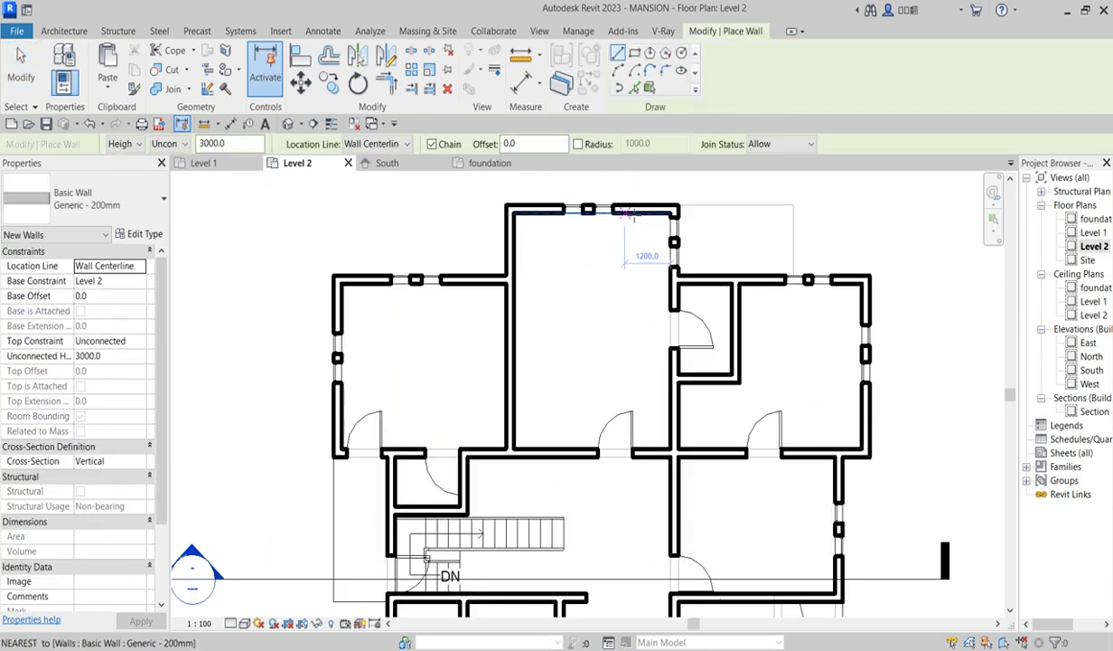
{"action": "left_click", "coordinate": [629, 210]}
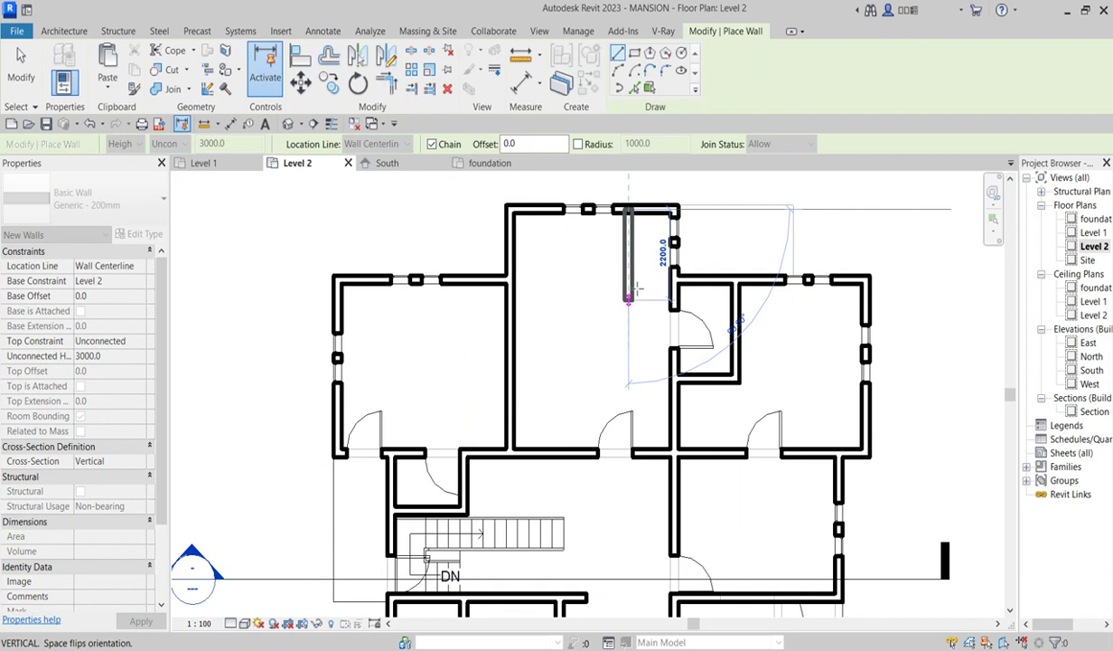
{"action": "left_click", "coordinate": [629, 304]}
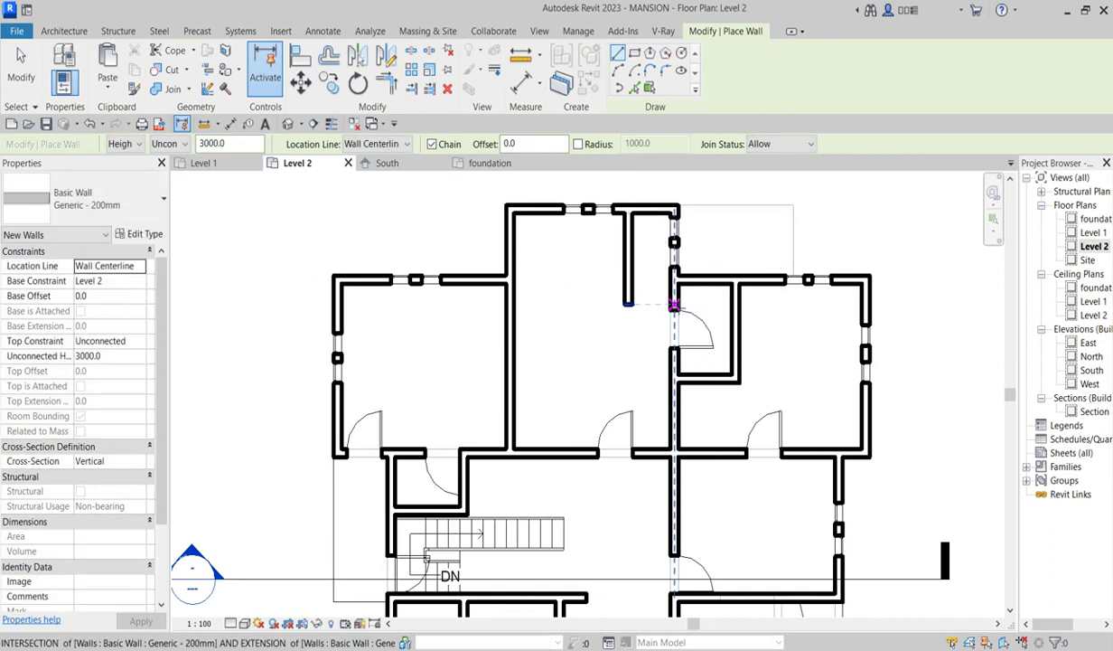
{"action": "left_click", "coordinate": [674, 301]}
{"action": "left_click", "coordinate": [629, 304]}
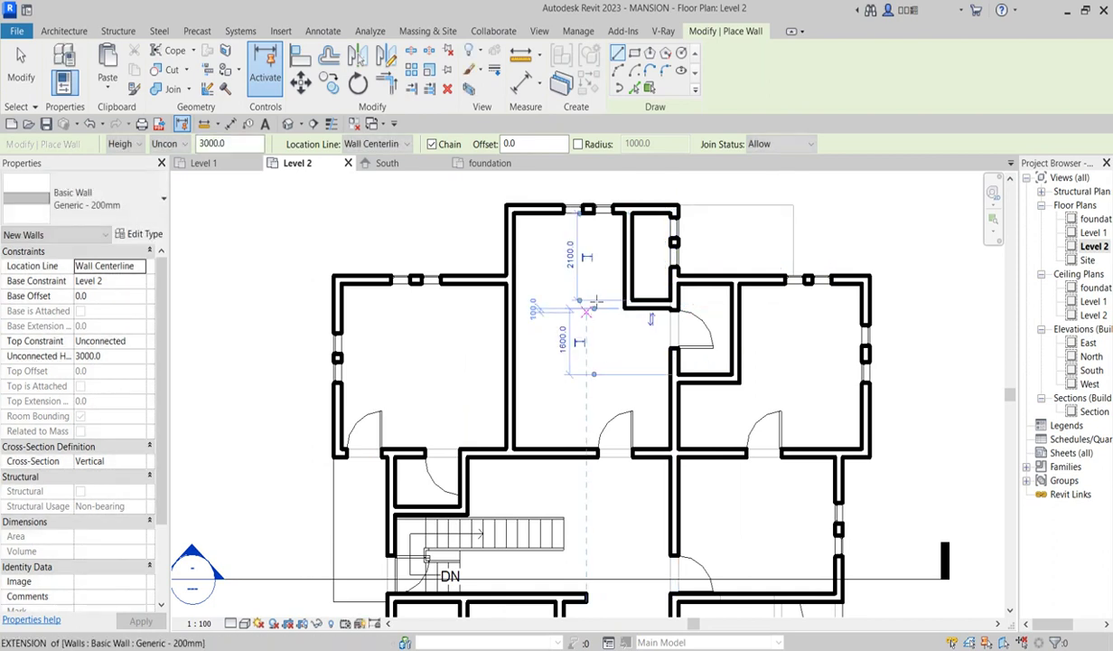
- Cancel twice from the context menu to exit wall placement
{"action": "right_click", "coordinate": [572, 200]}
{"action": "left_click", "coordinate": [592, 208]}
{"action": "right_click", "coordinate": [587, 259]}
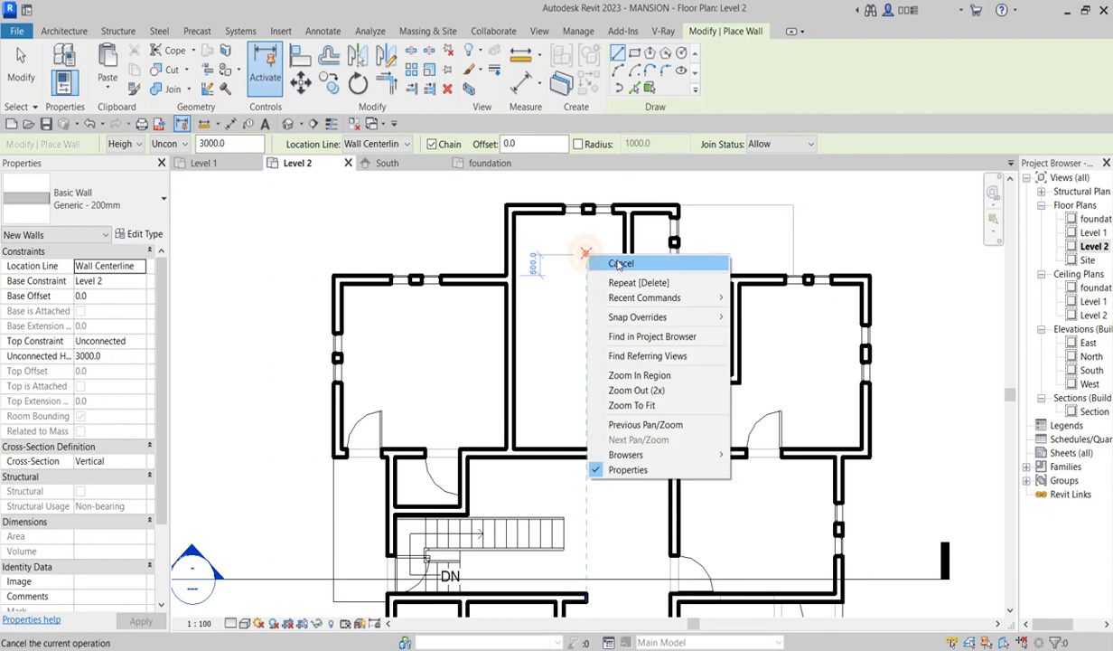
{"action": "left_click", "coordinate": [615, 261]}
{"action": "scroll", "coordinate": [662, 276], "scroll_direction": "down", "scroll_amount": 4}
- Zoom in and out around the Level 2 plan to inspect the walled stair and top bay
{"action": "scroll", "coordinate": [661, 271], "scroll_direction": "up", "scroll_amount": 5}
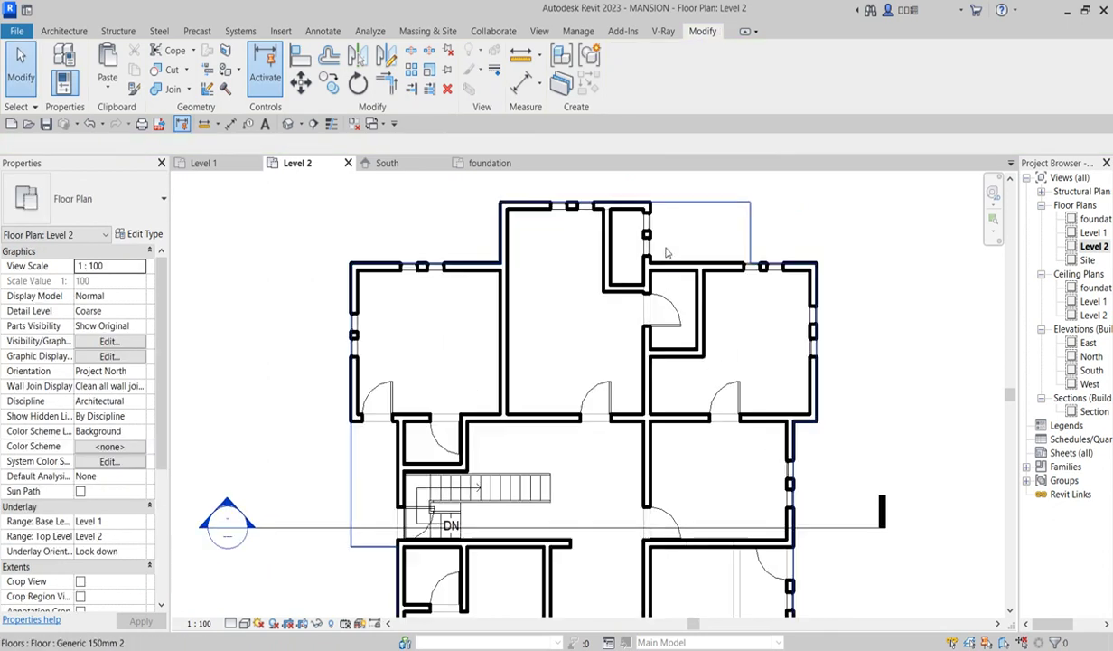
{"action": "scroll", "coordinate": [651, 253], "scroll_direction": "down", "scroll_amount": 3}
{"action": "scroll", "coordinate": [622, 209], "scroll_direction": "up", "scroll_amount": 1}
{"action": "scroll", "coordinate": [622, 209], "scroll_direction": "down", "scroll_amount": 4}
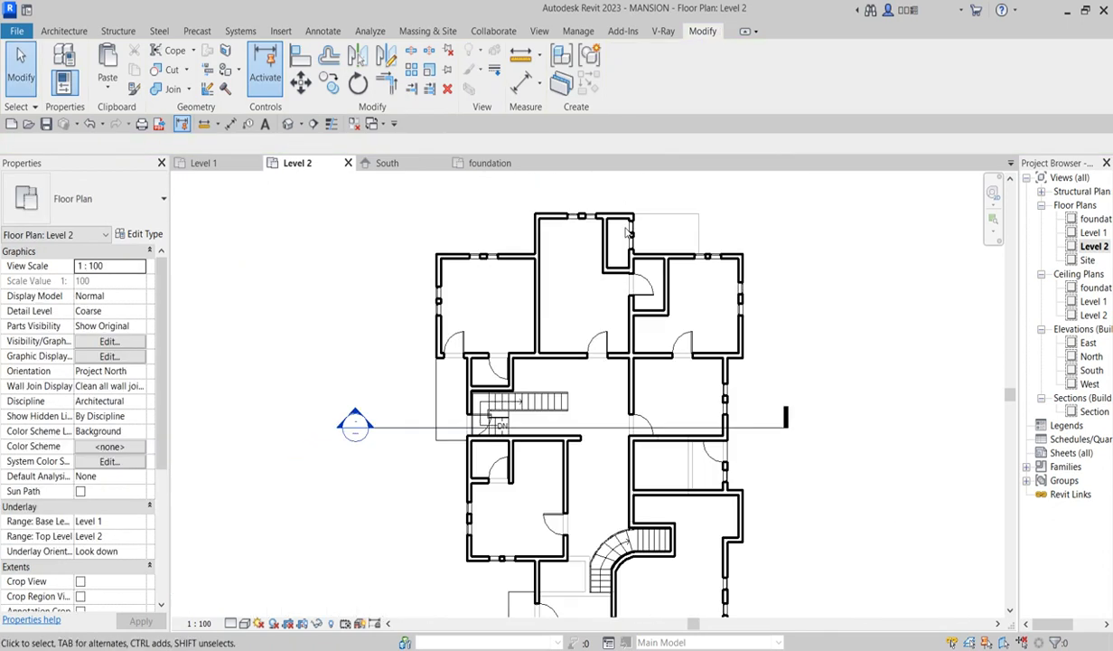
{"action": "scroll", "coordinate": [642, 253], "scroll_direction": "up", "scroll_amount": 4}
{"action": "scroll", "coordinate": [678, 308], "scroll_direction": "down", "scroll_amount": 4}
{"action": "scroll", "coordinate": [692, 327], "scroll_direction": "up", "scroll_amount": 5}
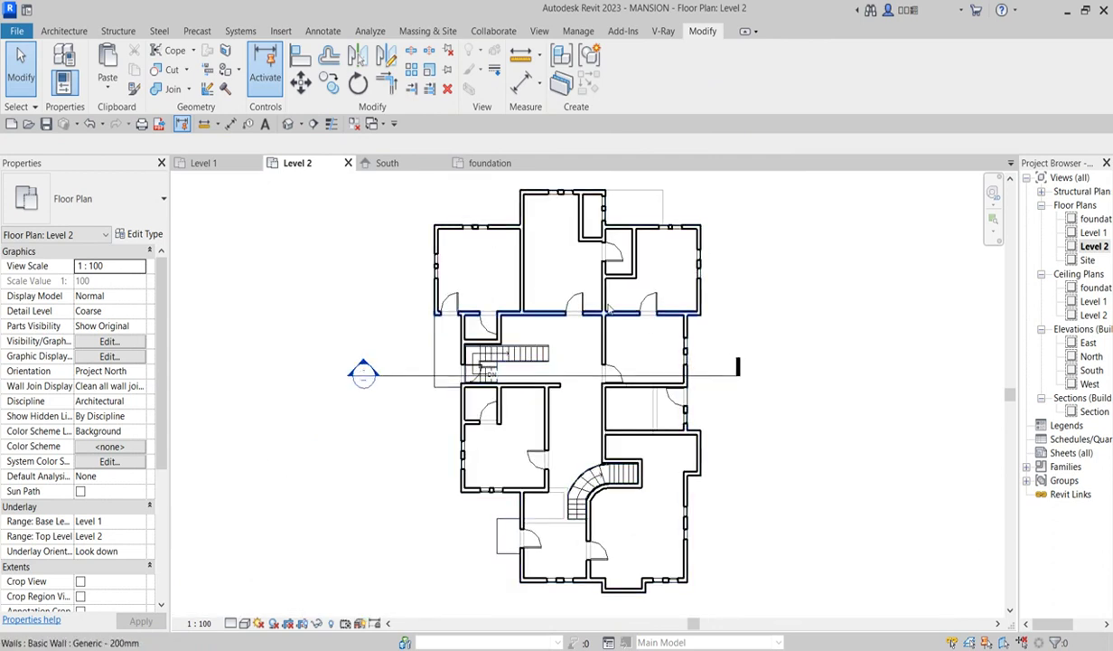
{"action": "scroll", "coordinate": [620, 260], "scroll_direction": "down", "scroll_amount": 4}
{"action": "scroll", "coordinate": [619, 260], "scroll_direction": "up", "scroll_amount": 4}
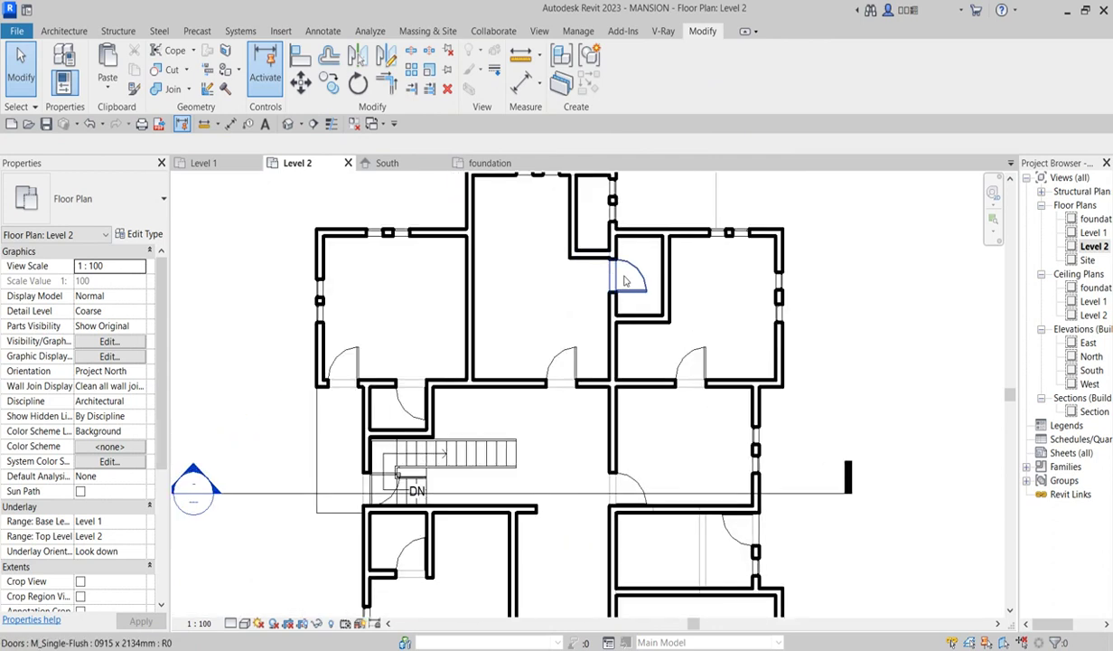
{"action": "scroll", "coordinate": [601, 361], "scroll_direction": "down", "scroll_amount": 2}
{"action": "scroll", "coordinate": [593, 379], "scroll_direction": "down", "scroll_amount": 2}
{"action": "scroll", "coordinate": [593, 380], "scroll_direction": "down", "scroll_amount": 3}
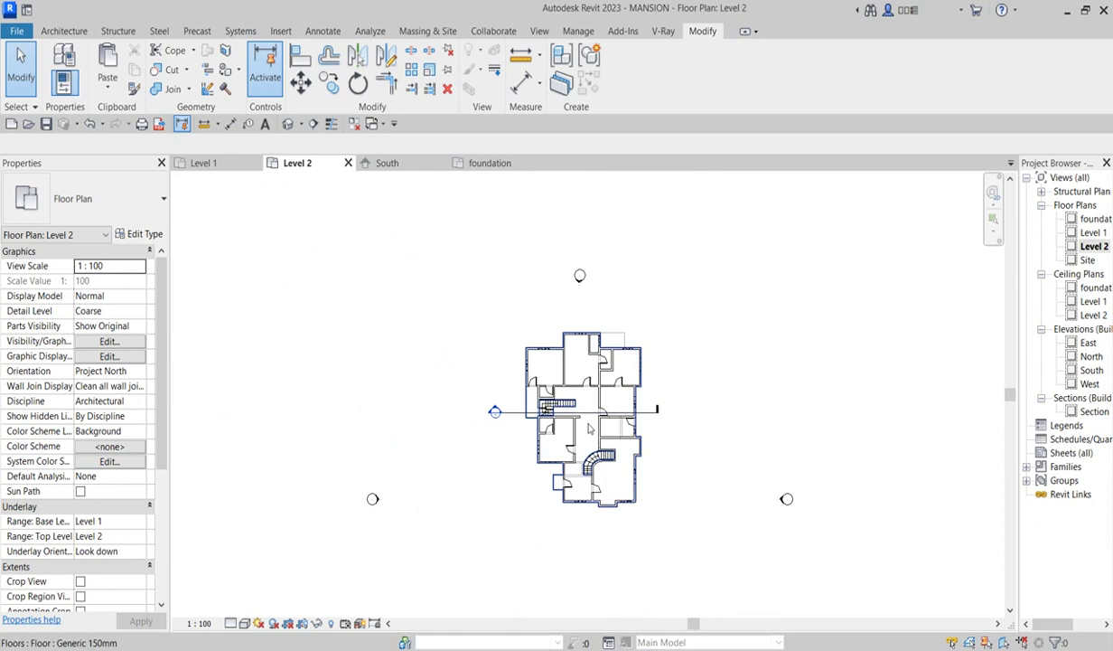
{"action": "scroll", "coordinate": [592, 398], "scroll_direction": "up", "scroll_amount": 7}
{"action": "scroll", "coordinate": [795, 356], "scroll_direction": "down", "scroll_amount": 1}
{"action": "scroll", "coordinate": [795, 355], "scroll_direction": "down", "scroll_amount": 3}
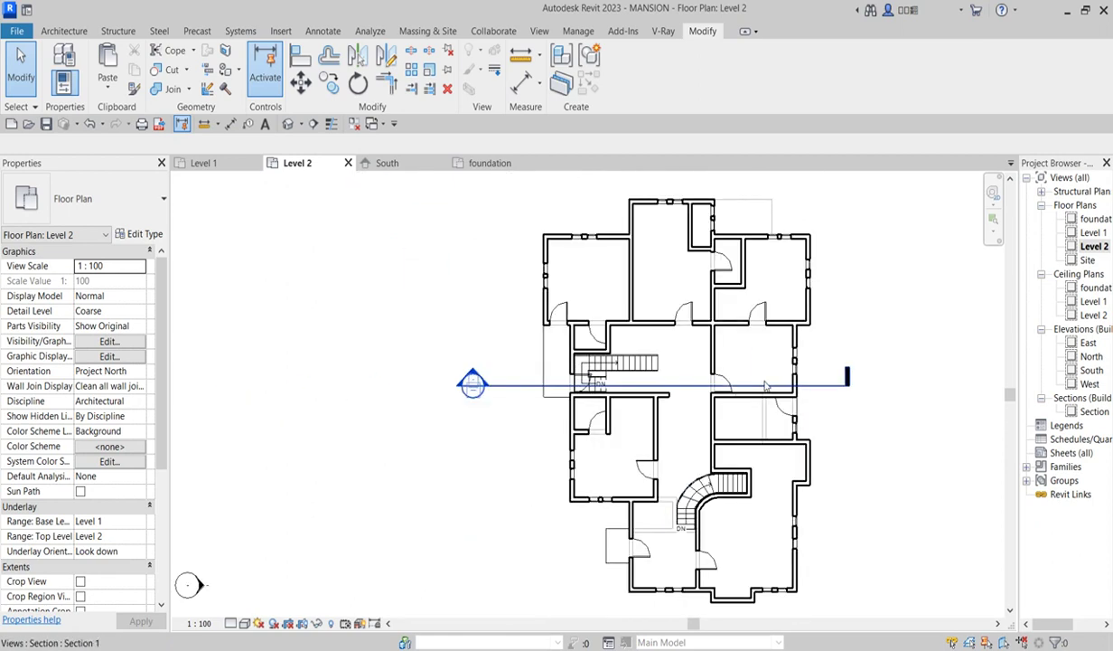
{"action": "scroll", "coordinate": [795, 361], "scroll_direction": "up", "scroll_amount": 3}
- Select and release the Section 1 marker, then switch to the Architecture tab
{"action": "left_click", "coordinate": [857, 385]}
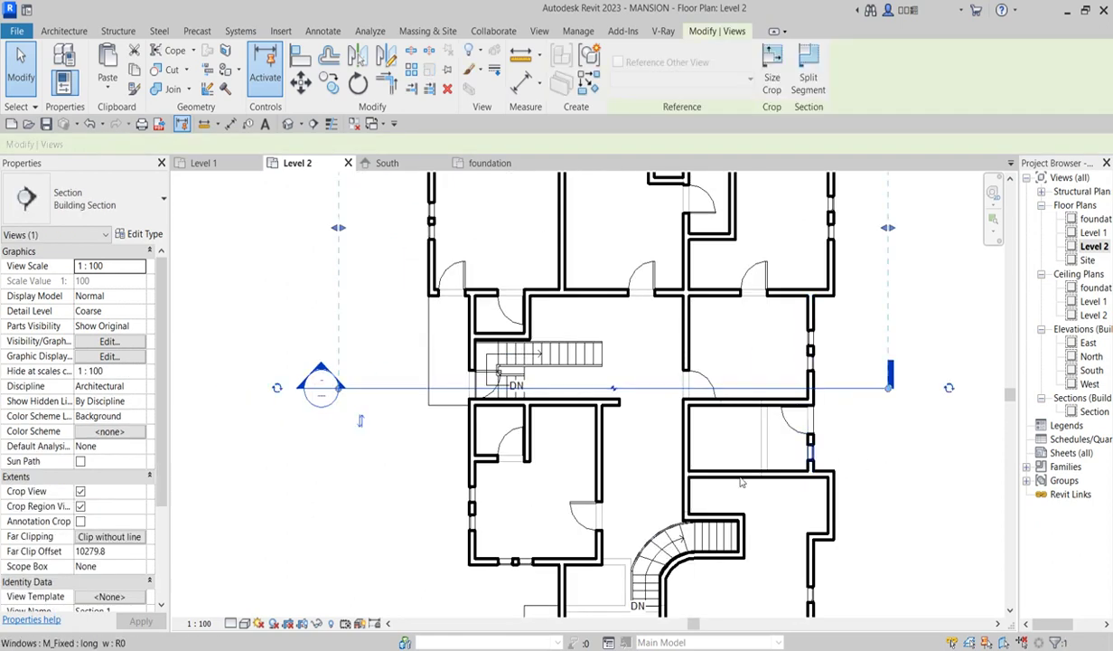
{"action": "scroll", "coordinate": [617, 443], "scroll_direction": "down", "scroll_amount": 3}
{"action": "left_click", "coordinate": [496, 349]}
{"action": "scroll", "coordinate": [496, 349], "scroll_direction": "down", "scroll_amount": 2}
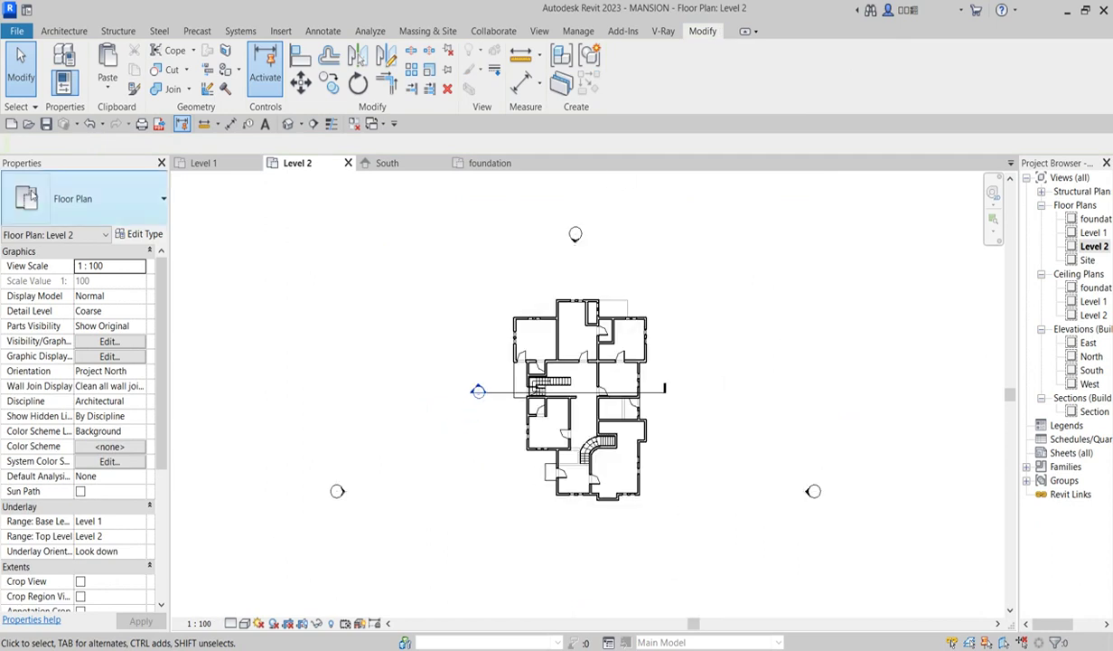
{"action": "scroll", "coordinate": [542, 412], "scroll_direction": "up", "scroll_amount": 2}
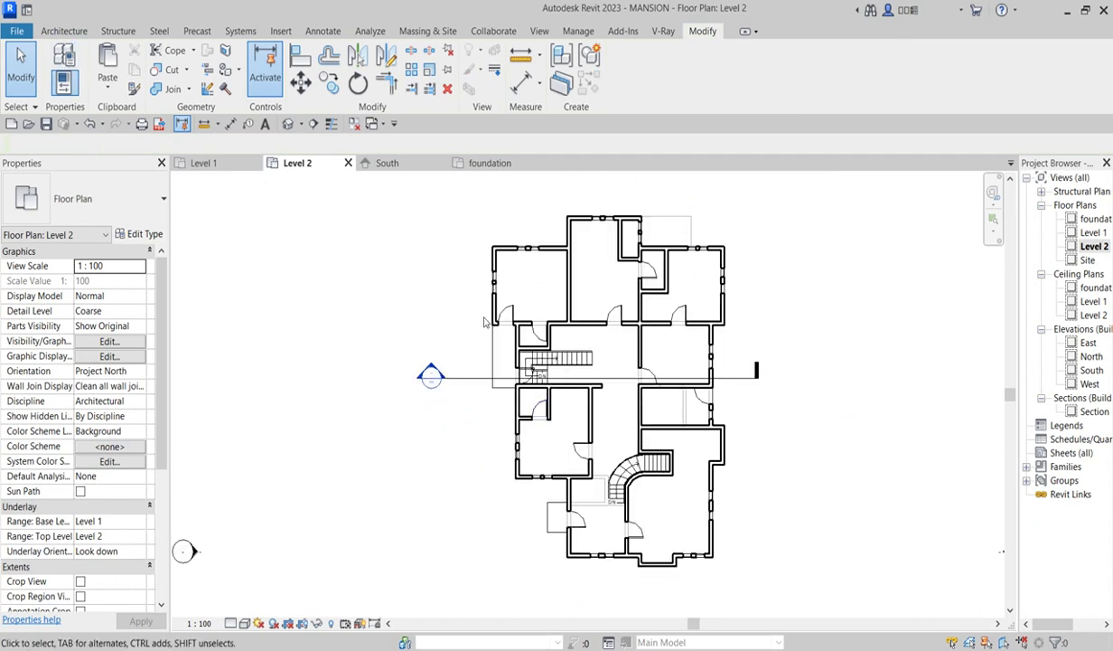
{"action": "scroll", "coordinate": [669, 280], "scroll_direction": "down", "scroll_amount": 1}
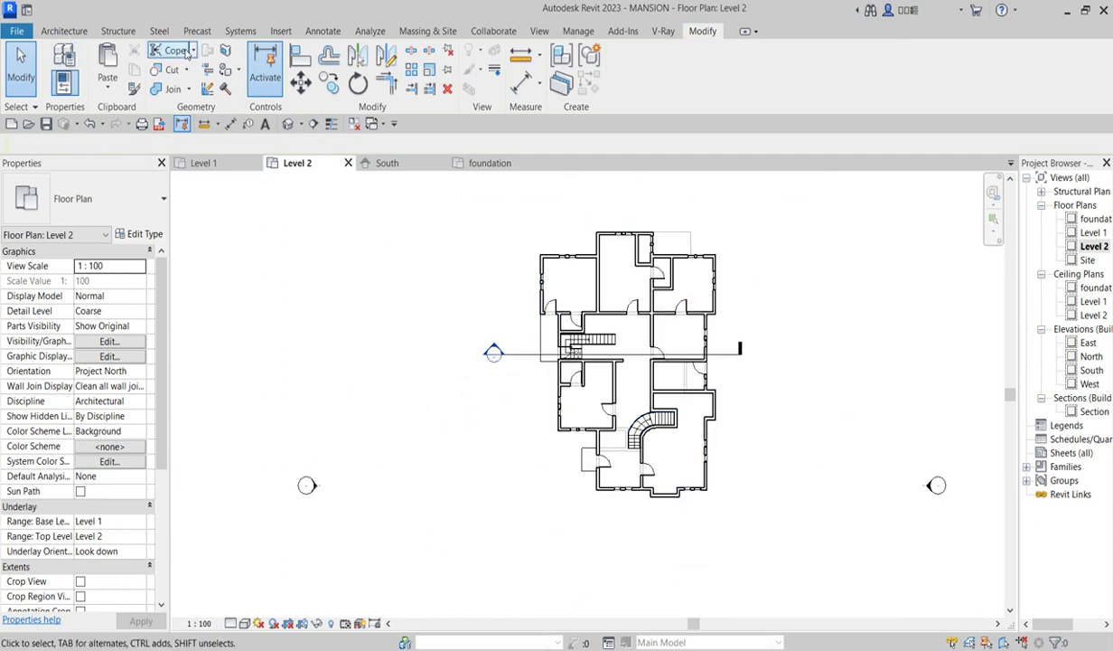
{"action": "left_click", "coordinate": [65, 31]}
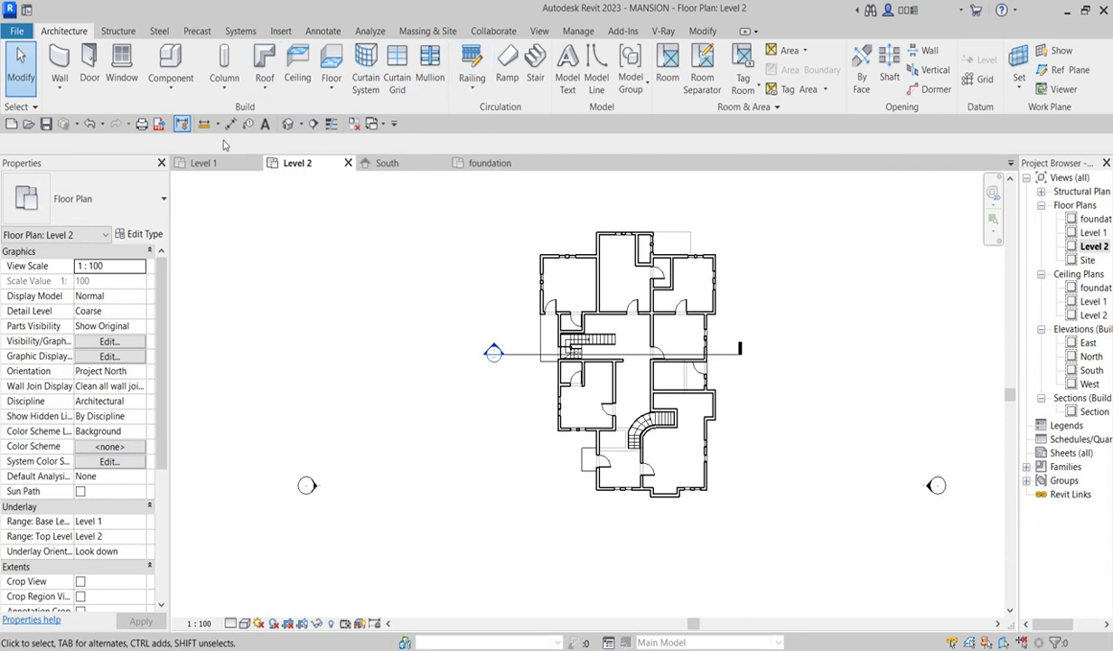
- Model a Columns-category family in place, keep the name 'Columns 1', and begin an Extrusion
{"action": "left_click", "coordinate": [173, 86]}
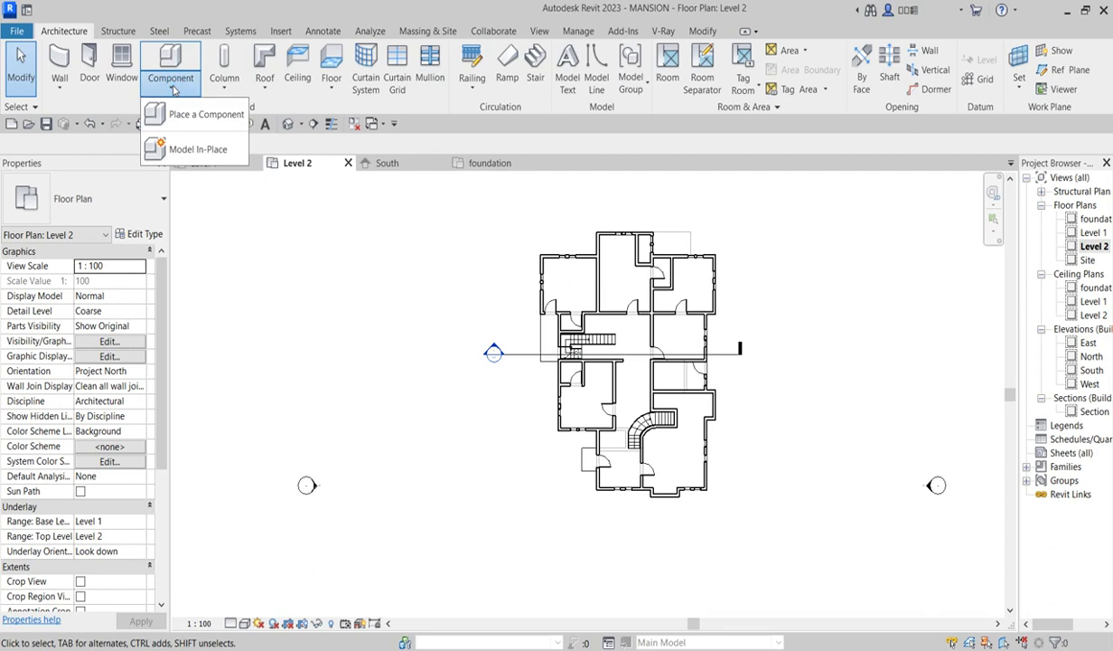
{"action": "left_click", "coordinate": [201, 152]}
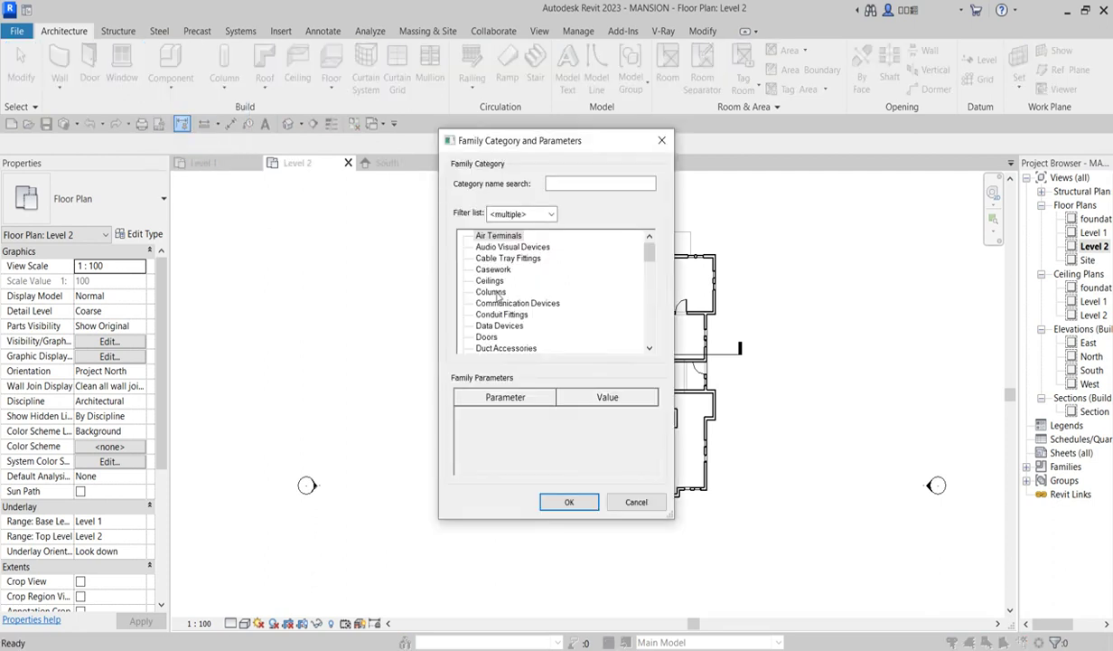
{"action": "left_click", "coordinate": [568, 503]}
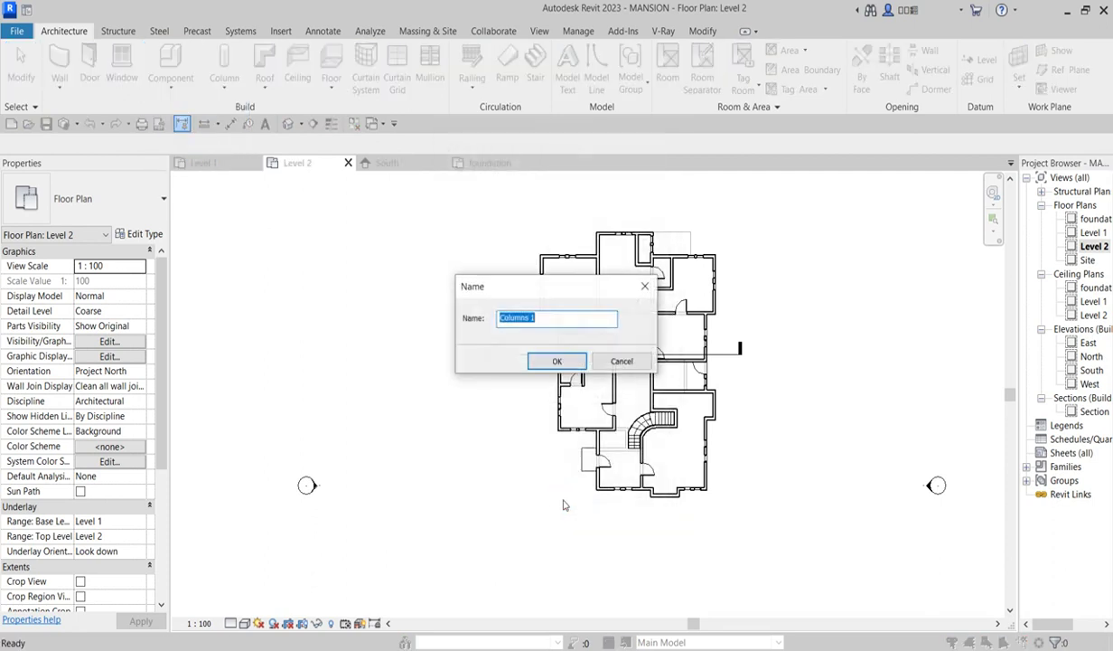
{"action": "left_click", "coordinate": [560, 360]}
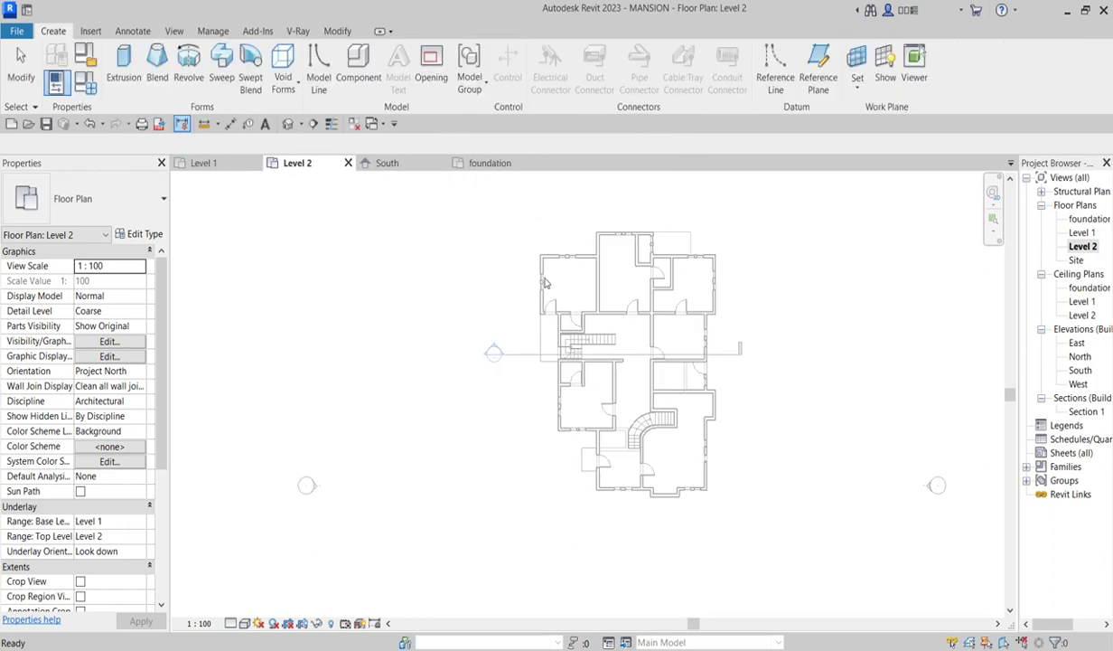
{"action": "left_click", "coordinate": [124, 67]}
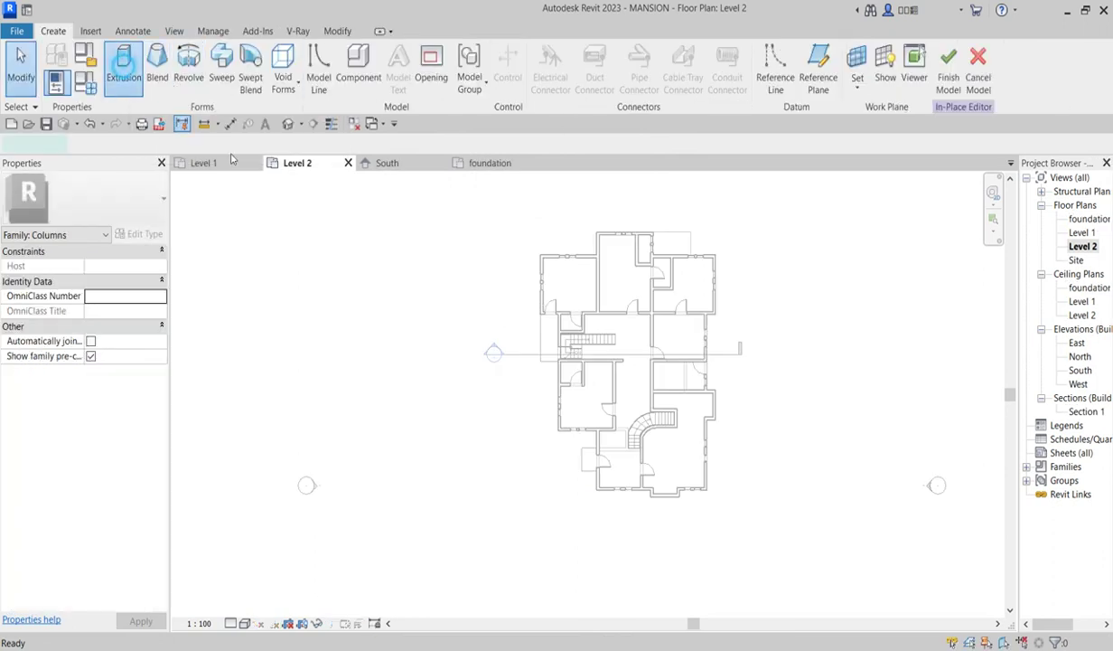
- Draw a 300 × 300 rectangle near the top-left exterior wall, cancelling the oversized extra rectangle
{"action": "scroll", "coordinate": [506, 357], "scroll_direction": "up", "scroll_amount": 5}
{"action": "scroll", "coordinate": [534, 372], "scroll_direction": "up", "scroll_amount": 2}
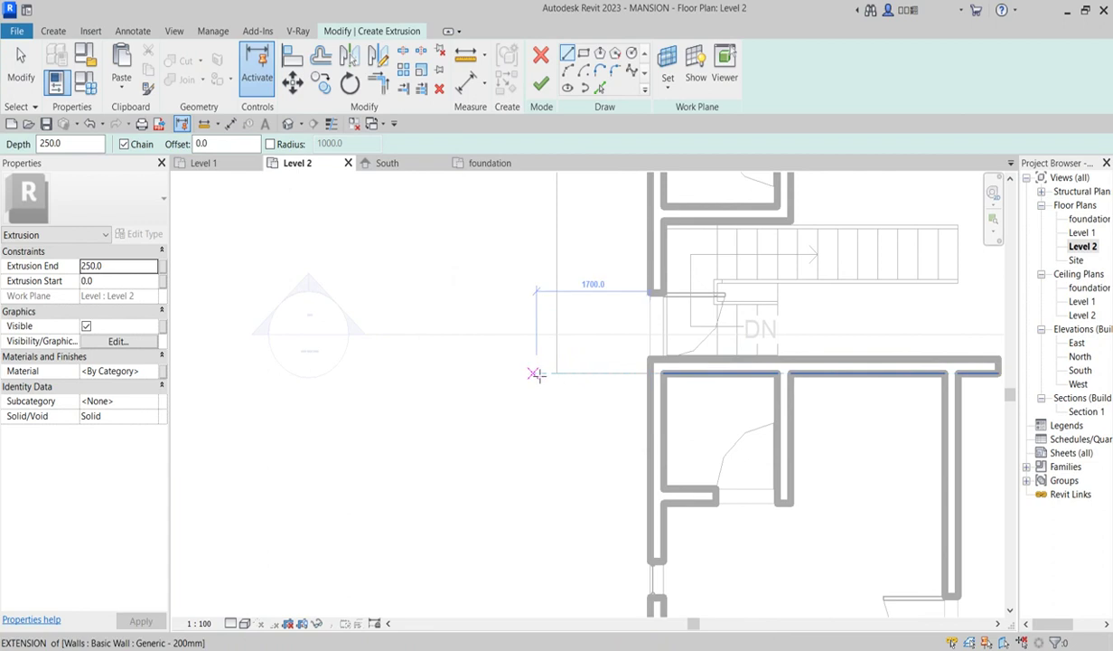
{"action": "scroll", "coordinate": [517, 236], "scroll_direction": "down", "scroll_amount": 2}
{"action": "scroll", "coordinate": [538, 233], "scroll_direction": "up", "scroll_amount": 3}
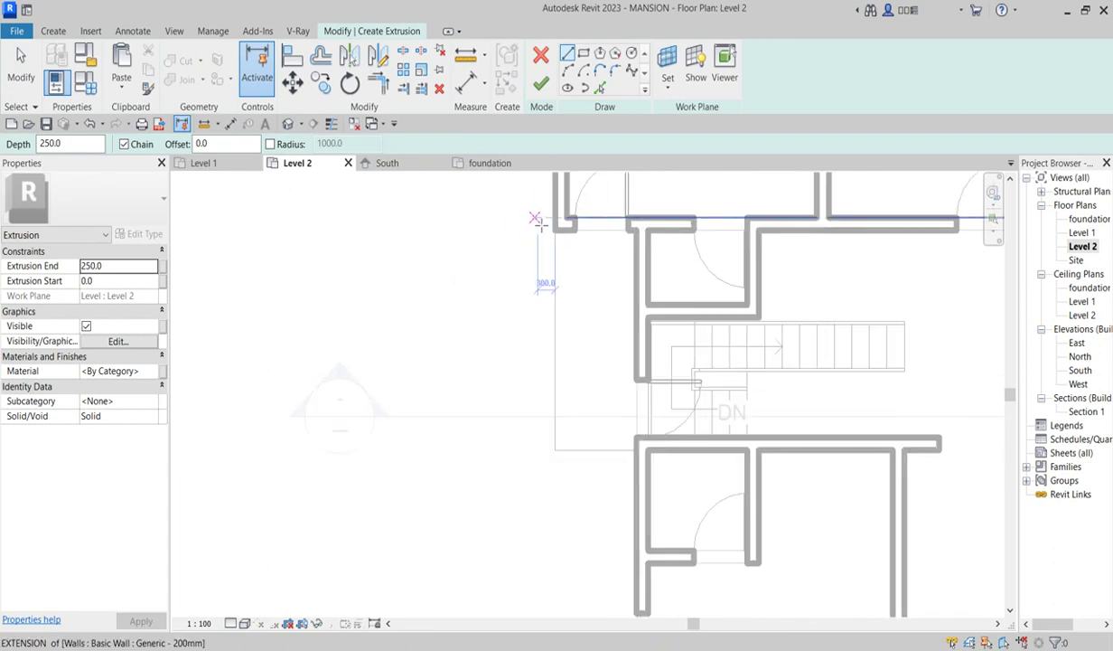
{"action": "left_click", "coordinate": [537, 226]}
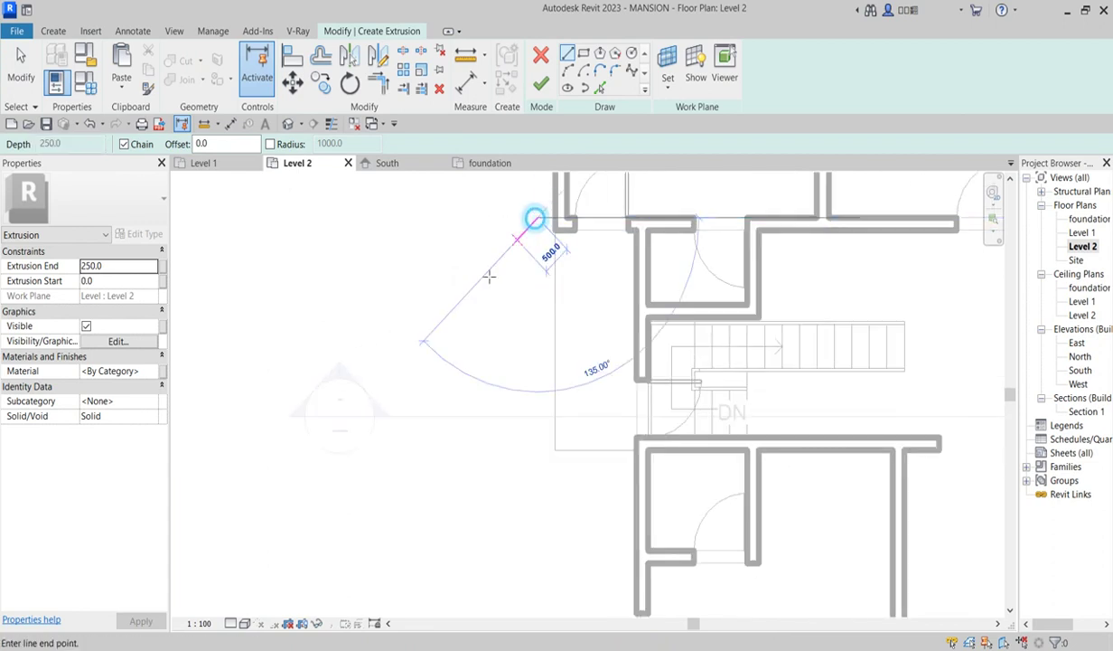
{"action": "left_click", "coordinate": [585, 53]}
{"action": "scroll", "coordinate": [529, 217], "scroll_direction": "up", "scroll_amount": 1}
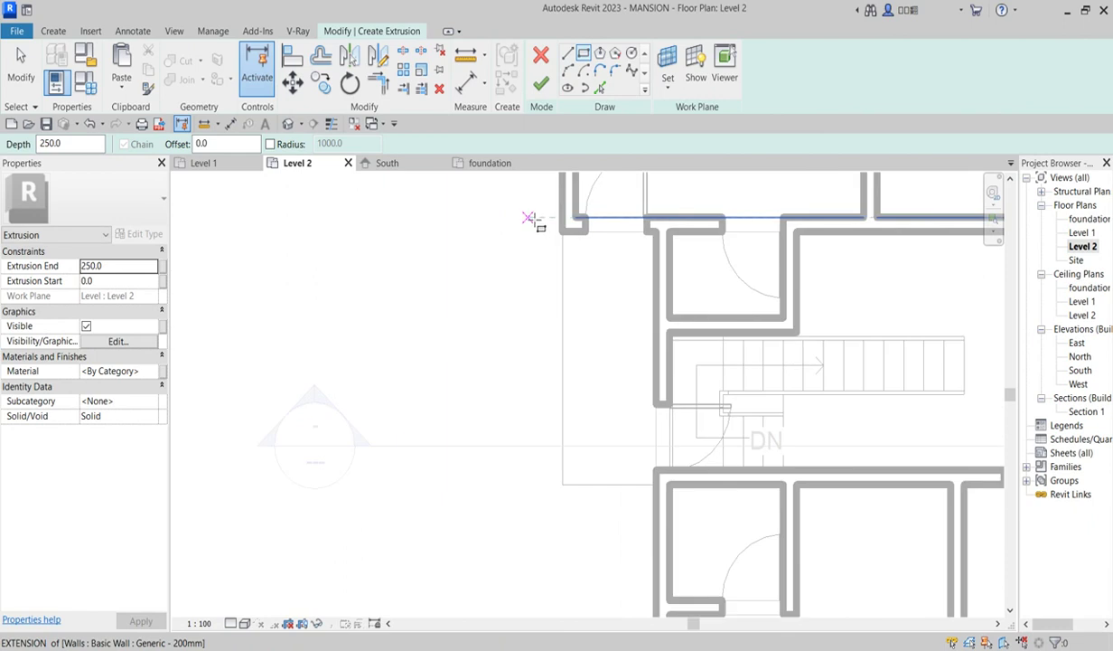
{"action": "left_click", "coordinate": [531, 219]}
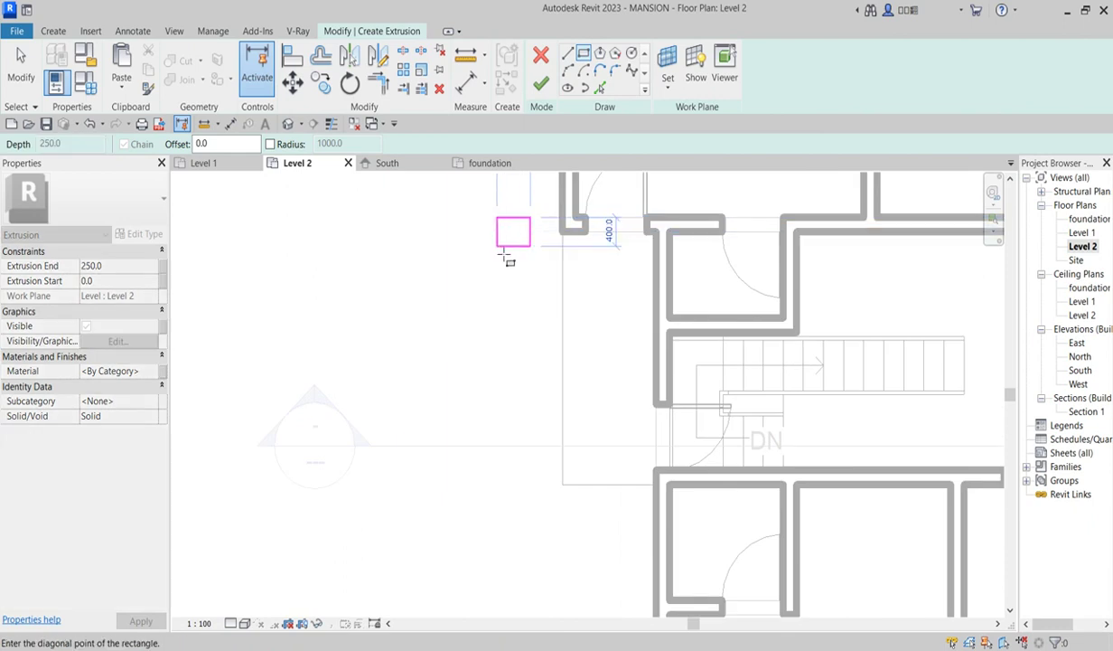
{"action": "scroll", "coordinate": [506, 255], "scroll_direction": "up", "scroll_amount": 1}
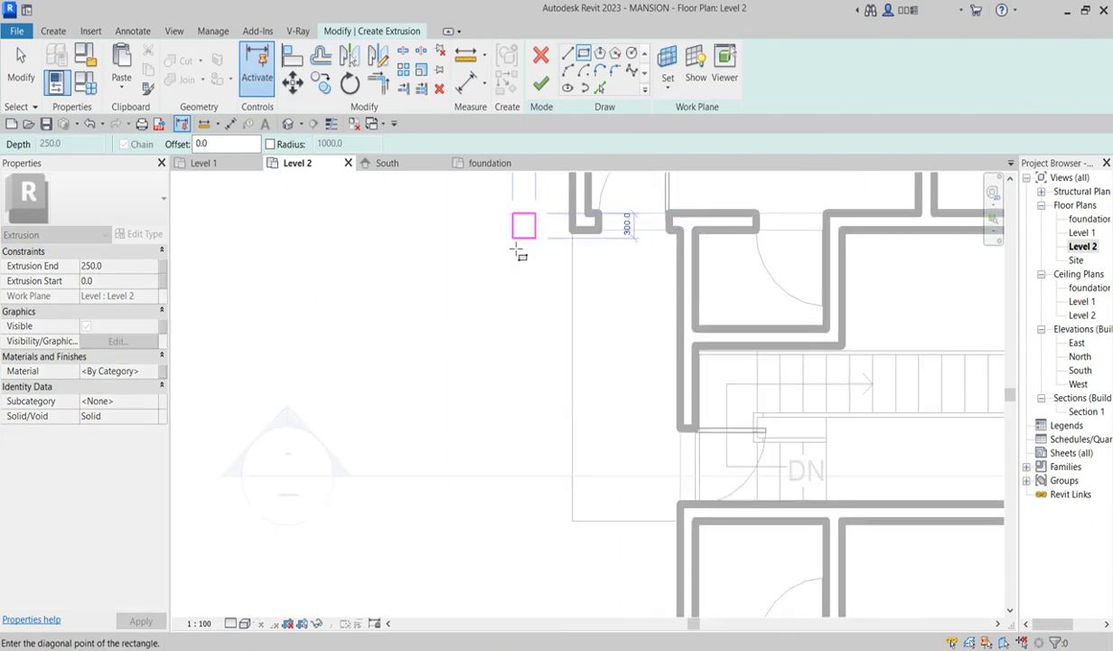
{"action": "scroll", "coordinate": [488, 317], "scroll_direction": "down", "scroll_amount": 2}
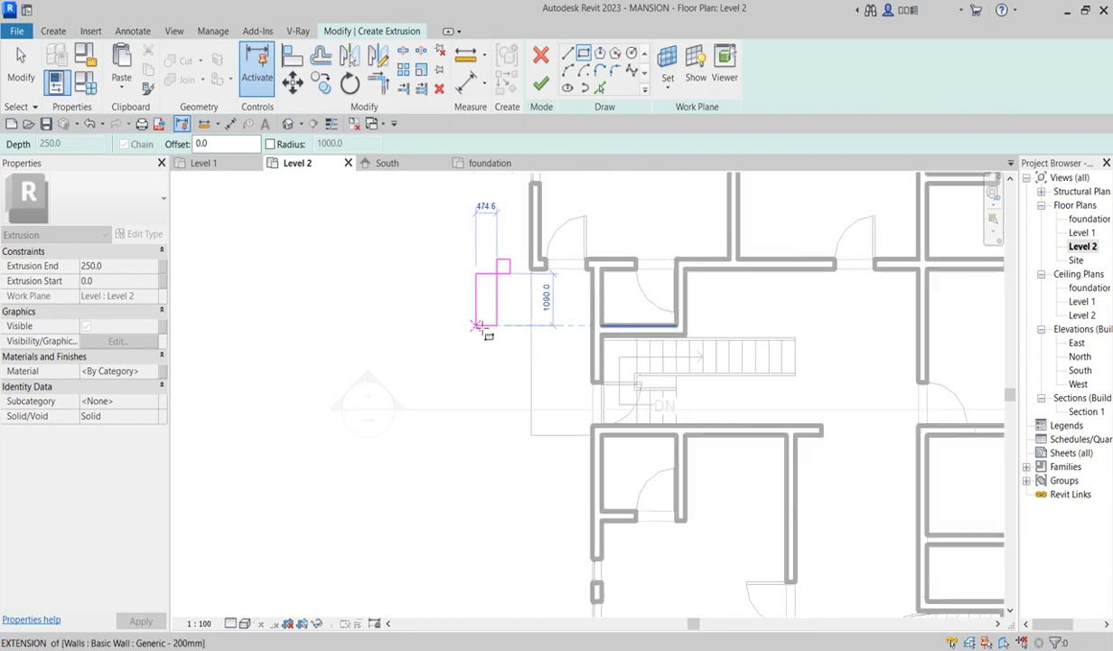
{"action": "right_click", "coordinate": [423, 285]}
{"action": "left_click", "coordinate": [458, 296]}
{"action": "scroll", "coordinate": [466, 298], "scroll_direction": "up", "scroll_amount": 3}
{"action": "right_click", "coordinate": [450, 271]}
{"action": "left_click", "coordinate": [477, 281]}
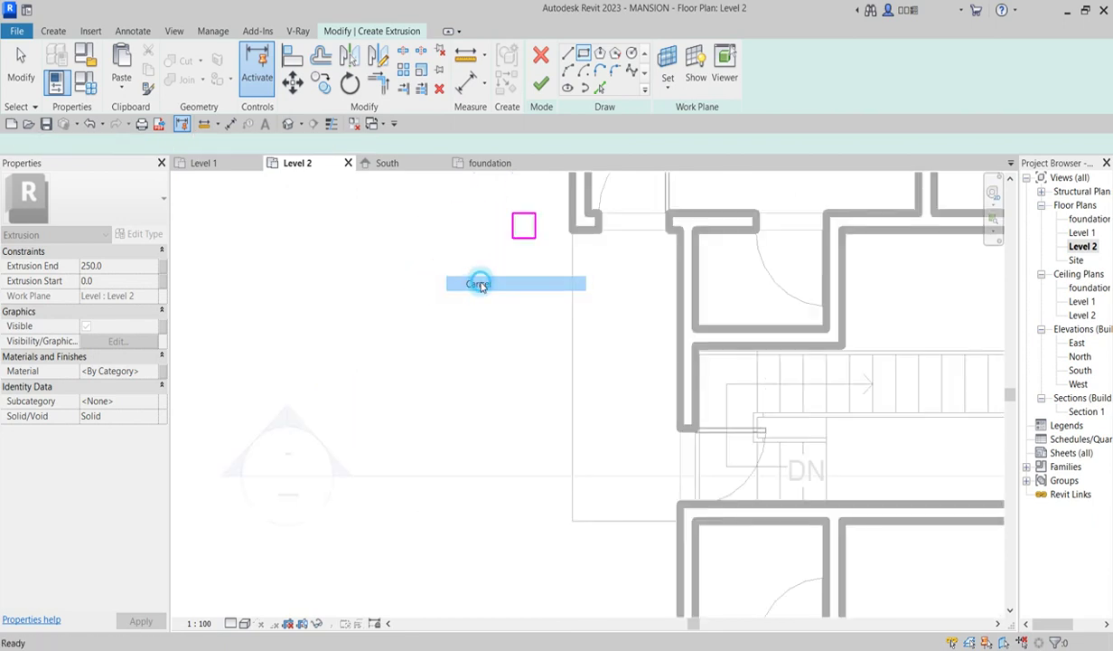
- Select the square's edges to check them, then clear the selection
{"action": "left_click", "coordinate": [536, 230]}
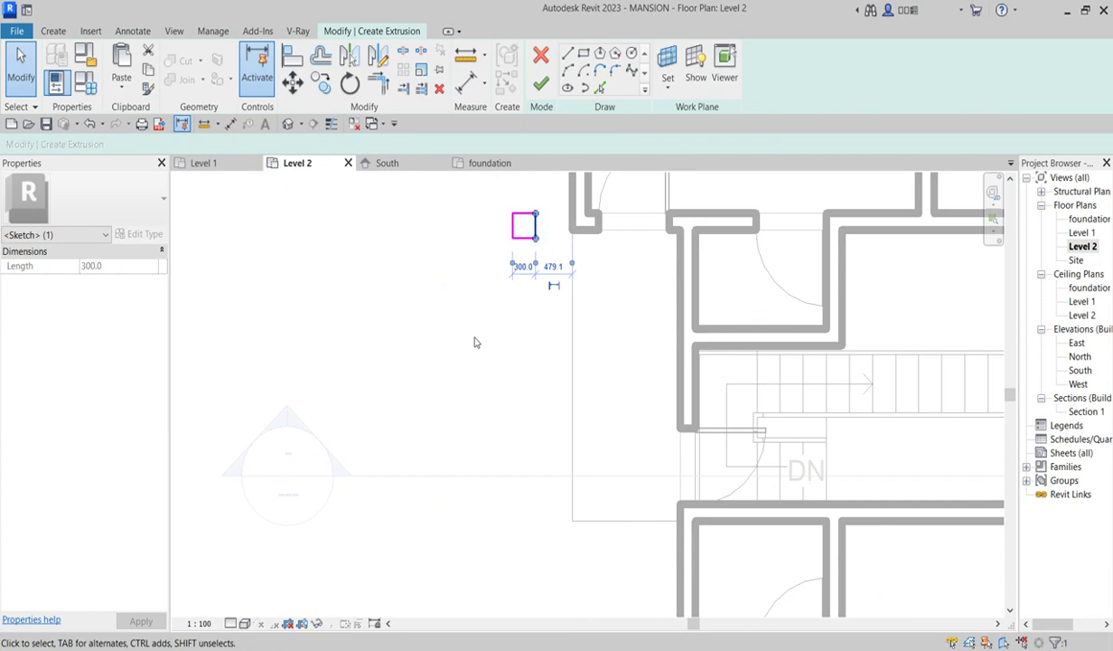
{"action": "scroll", "coordinate": [512, 293], "scroll_direction": "up", "scroll_amount": 2}
{"action": "left_click", "coordinate": [510, 340]}
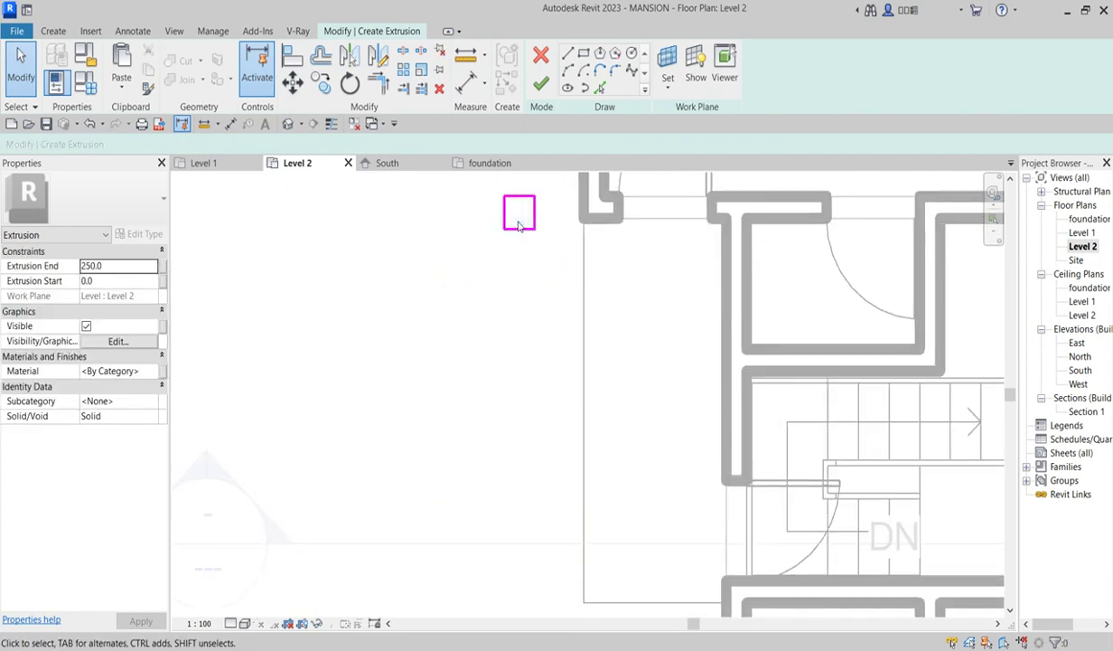
{"action": "left_click", "coordinate": [519, 229]}
{"action": "left_click", "coordinate": [580, 299]}
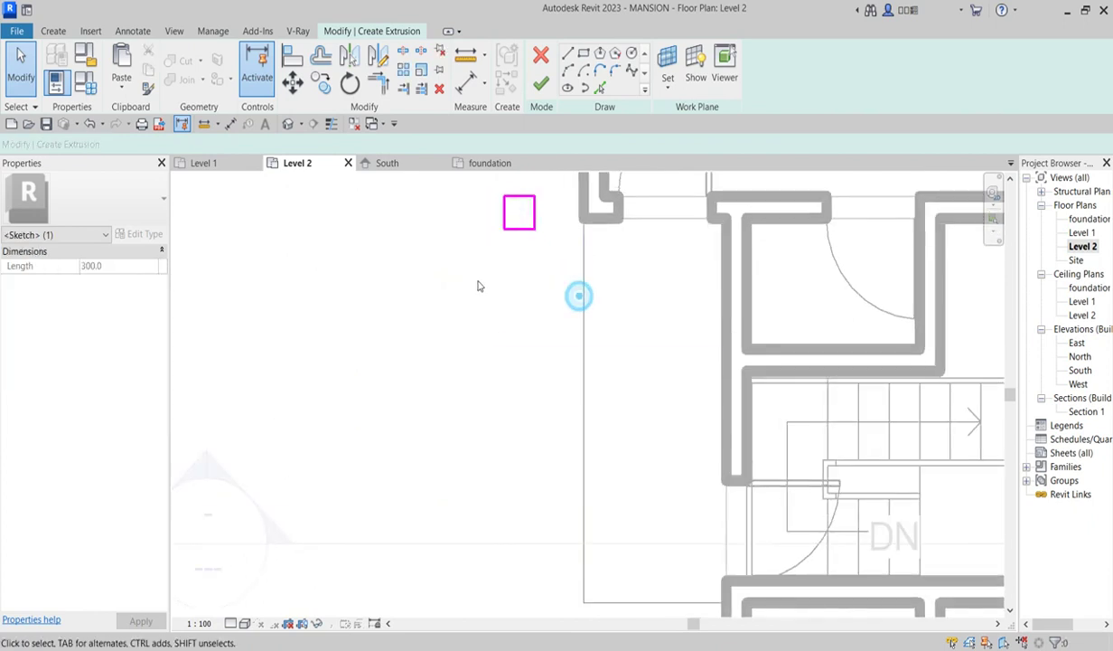
- Copy the square from its corner, placing the first copy 3400 below
{"action": "scroll", "coordinate": [480, 285], "scroll_direction": "down", "scroll_amount": 2}
{"action": "left_click_drag", "start_coordinate": [438, 226], "coordinate": [523, 316]}
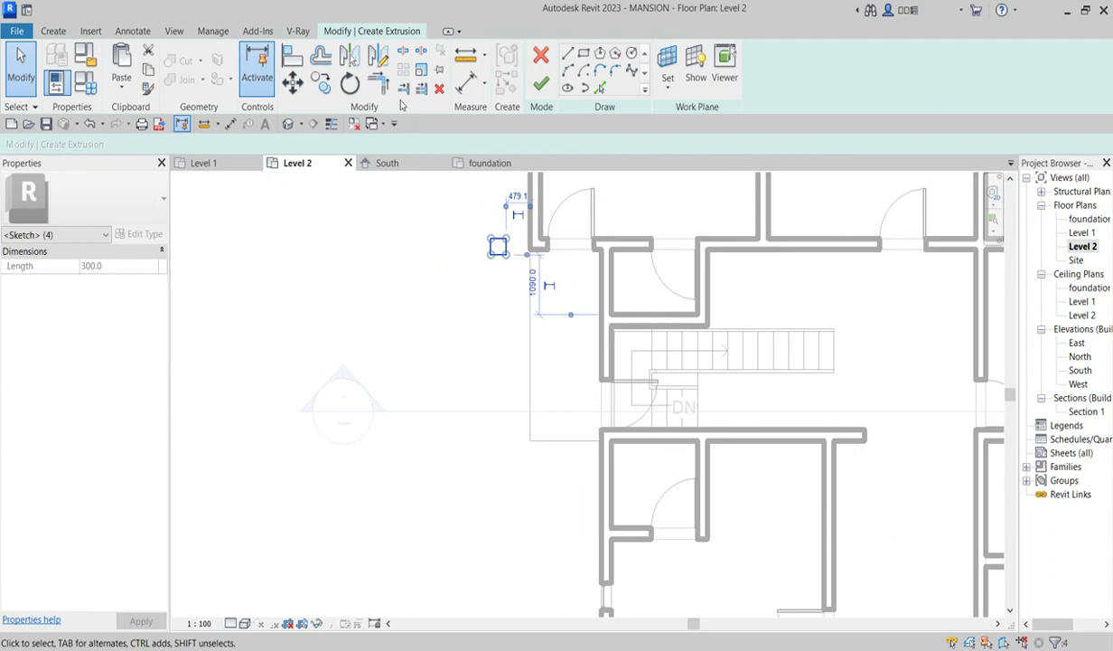
{"action": "left_click", "coordinate": [320, 82]}
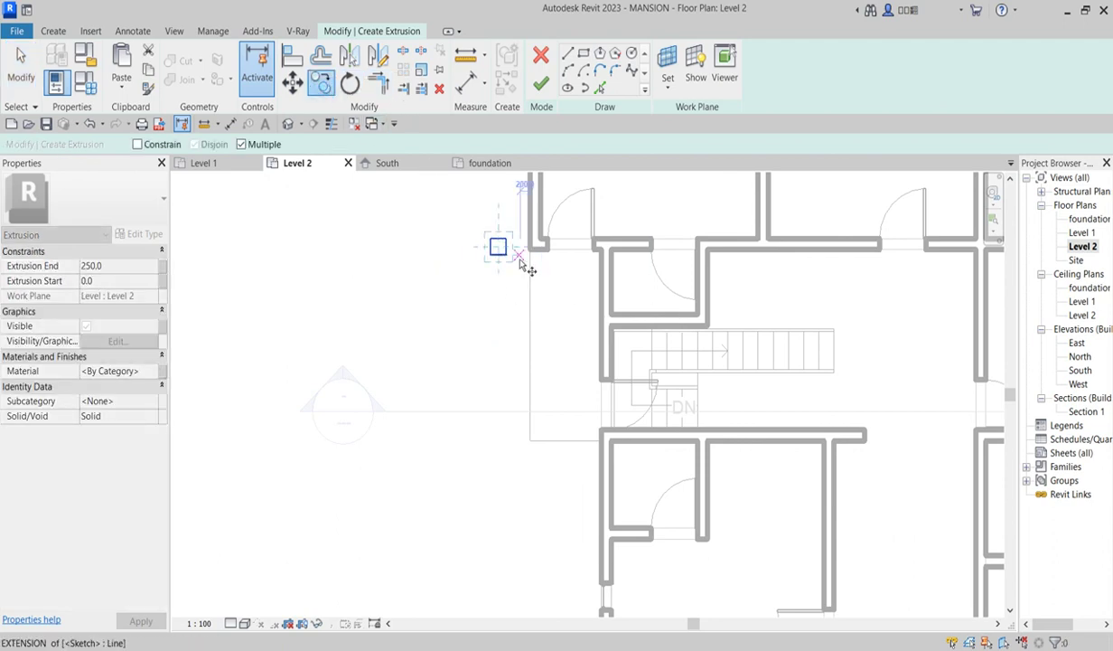
{"action": "scroll", "coordinate": [508, 258], "scroll_direction": "up", "scroll_amount": 2}
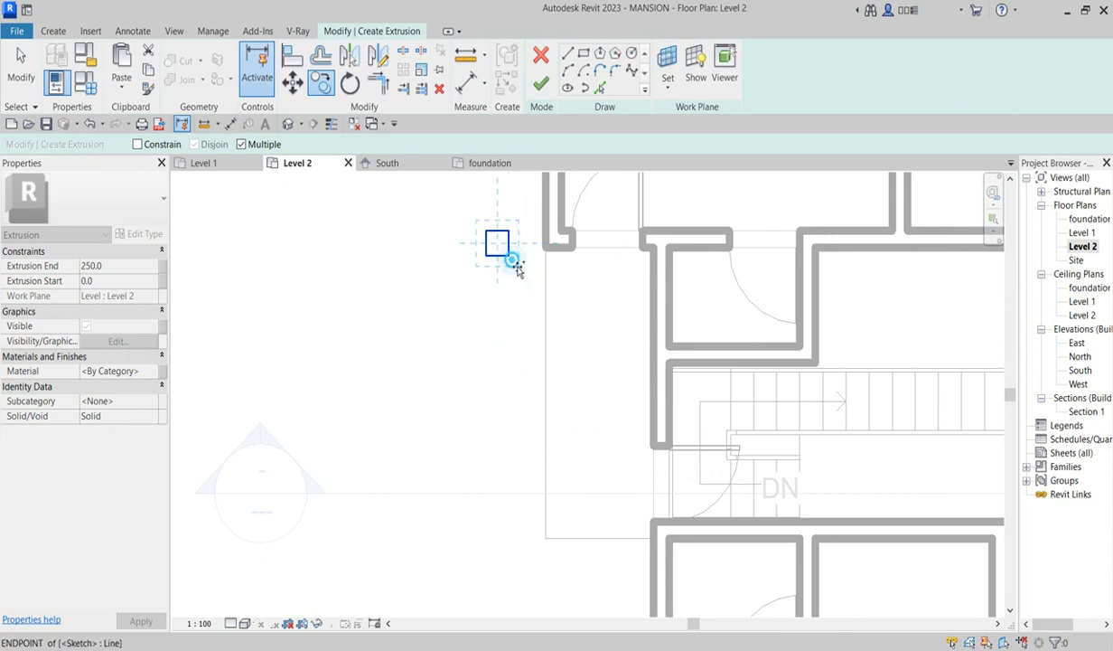
{"action": "left_click", "coordinate": [511, 261]}
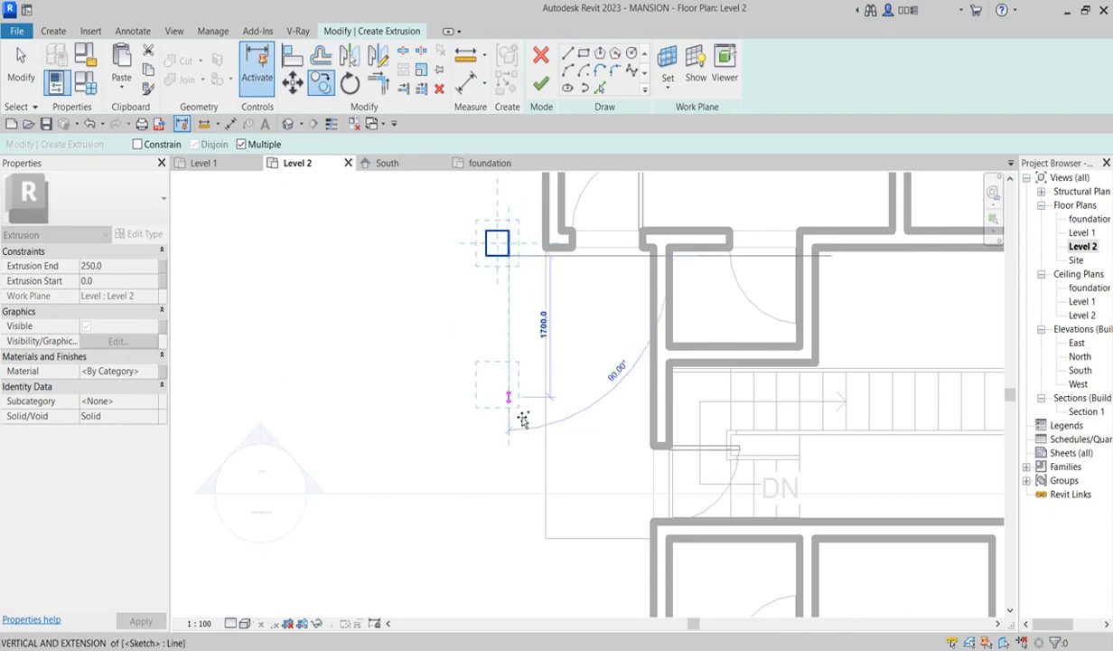
{"action": "left_click", "coordinate": [509, 540]}
{"action": "scroll", "coordinate": [470, 362], "scroll_direction": "down", "scroll_amount": 3}
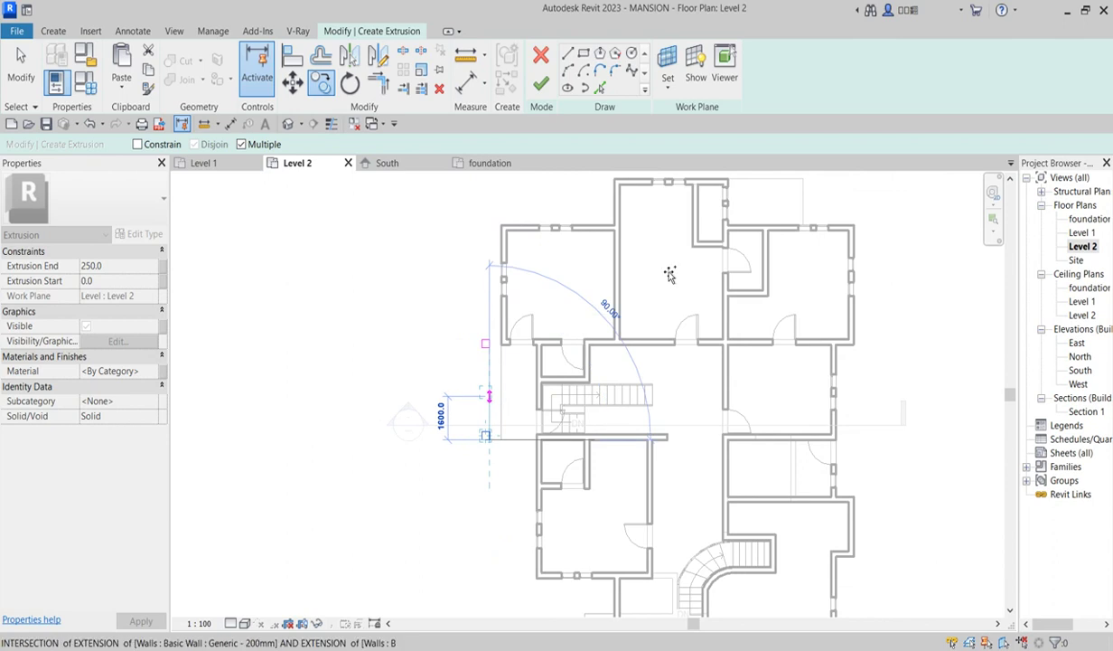
{"action": "scroll", "coordinate": [804, 244], "scroll_direction": "up", "scroll_amount": 1}
{"action": "scroll", "coordinate": [774, 214], "scroll_direction": "up", "scroll_amount": 1}
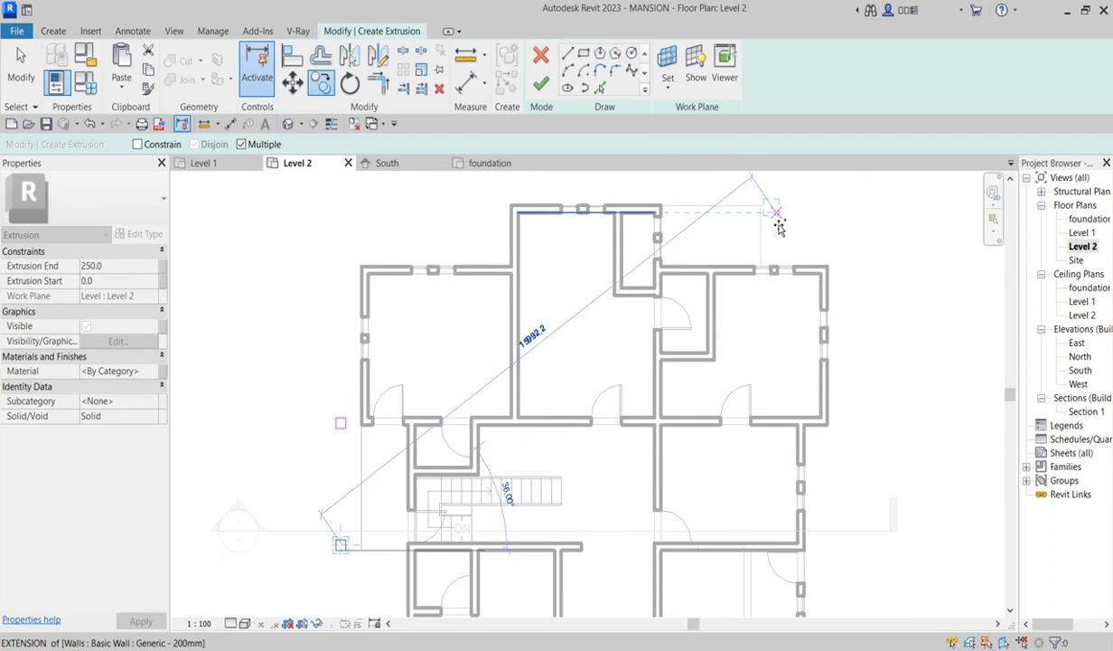
{"action": "scroll", "coordinate": [780, 231], "scroll_direction": "up", "scroll_amount": 1}
{"action": "scroll", "coordinate": [779, 232], "scroll_direction": "up", "scroll_amount": 1}
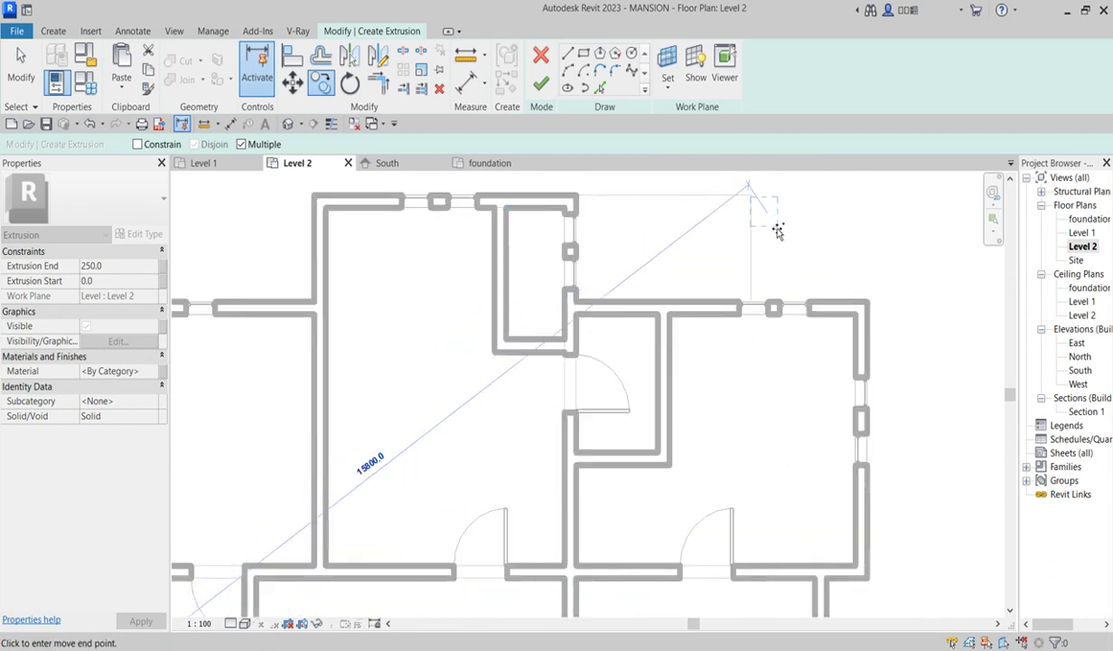
- Place more square copies near the top-right wall corner and 2500 further down
{"action": "left_click", "coordinate": [767, 213]}
{"action": "scroll", "coordinate": [765, 217], "scroll_direction": "down", "scroll_amount": 4}
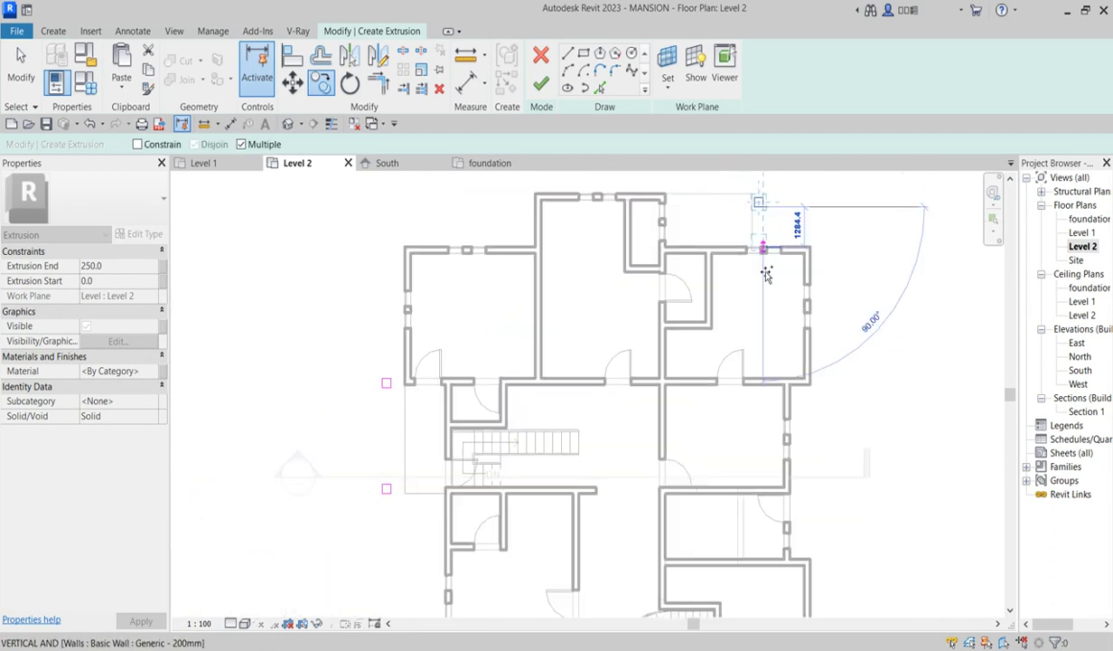
{"action": "scroll", "coordinate": [654, 455], "scroll_direction": "up", "scroll_amount": 6}
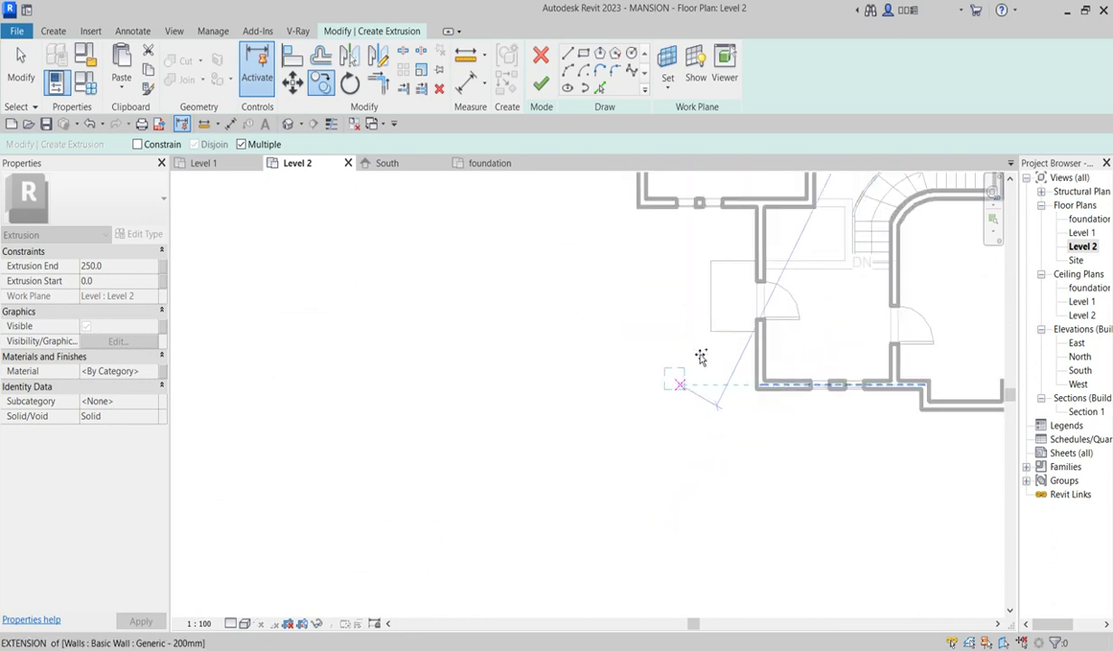
{"action": "scroll", "coordinate": [696, 260], "scroll_direction": "up", "scroll_amount": 2}
{"action": "left_click", "coordinate": [678, 255]}
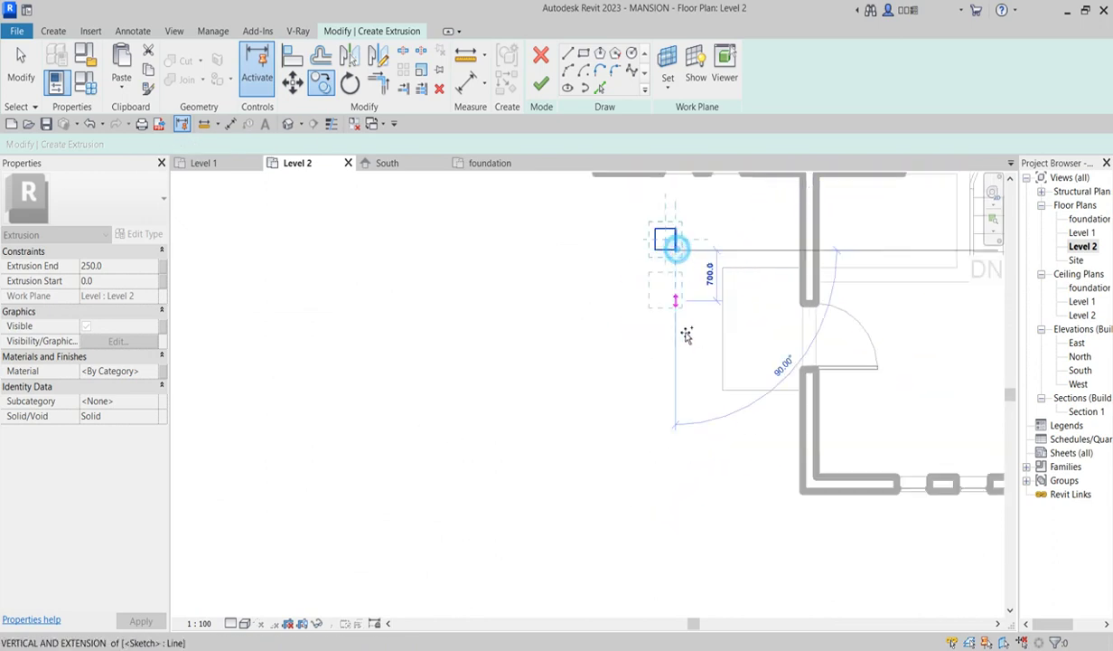
{"action": "left_click", "coordinate": [682, 436]}
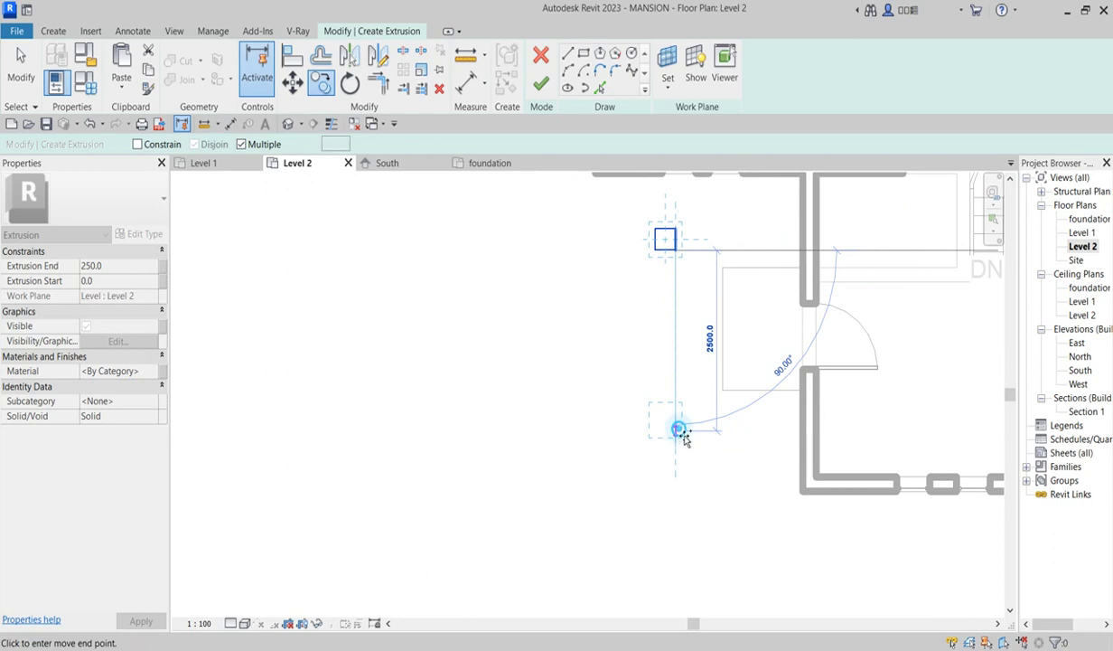
{"action": "key", "text": "Escape"}
{"action": "key", "text": "Escape"}
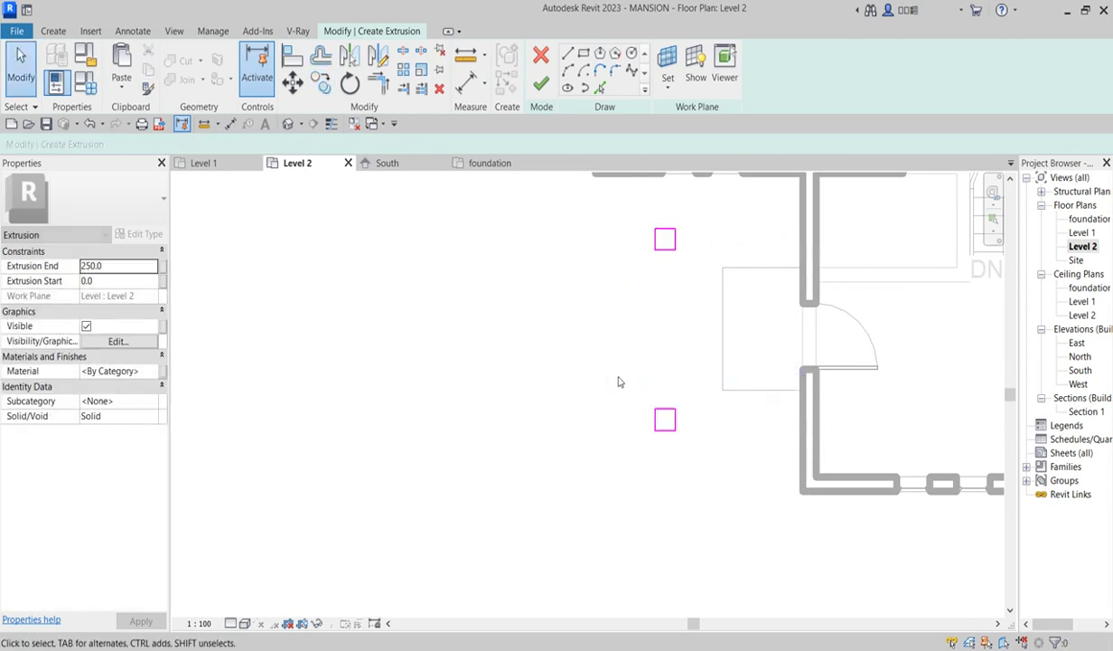
- Delete the extra lower square and reselect the remaining square's outline
{"action": "mouse_move", "coordinate": [641, 378]}
{"action": "left_mouse_down"}
{"action": "mouse_move", "coordinate": [790, 472]}
{"action": "mouse_move", "coordinate": [724, 472]}
{"action": "left_mouse_up"}
{"action": "key", "text": "Delete"}
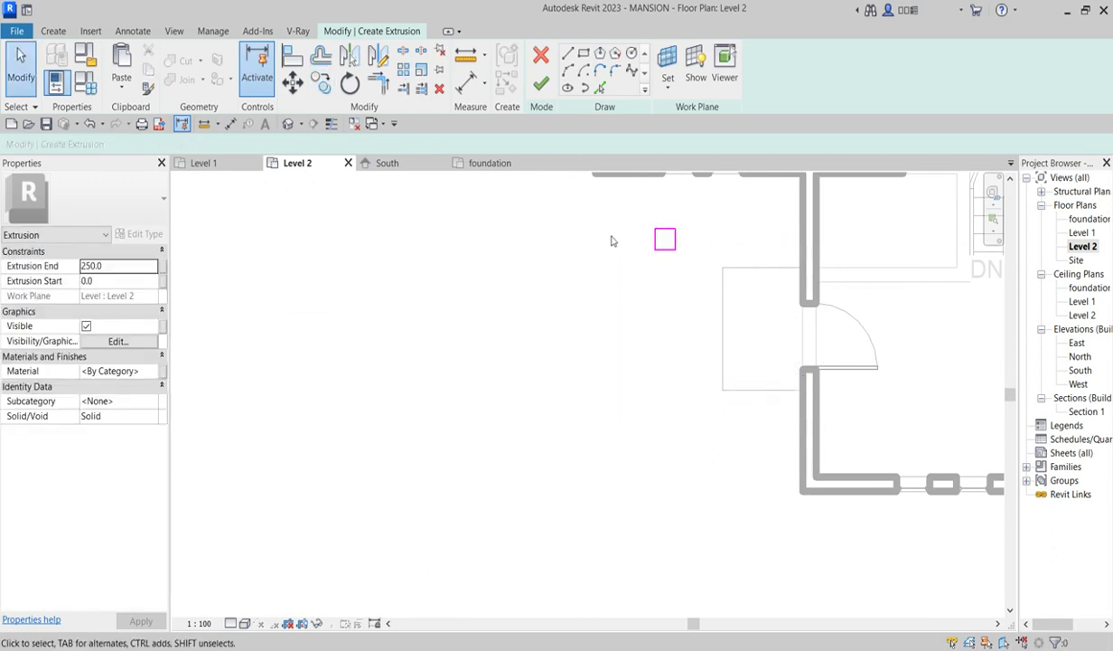
{"action": "left_click_drag", "start_coordinate": [687, 279], "coordinate": [688, 280]}
{"action": "left_click", "coordinate": [591, 212]}
{"action": "left_click_drag", "start_coordinate": [591, 209], "coordinate": [703, 298]}
- Mirror a copy of the square across a short horizontal axis
{"action": "left_click", "coordinate": [379, 58]}
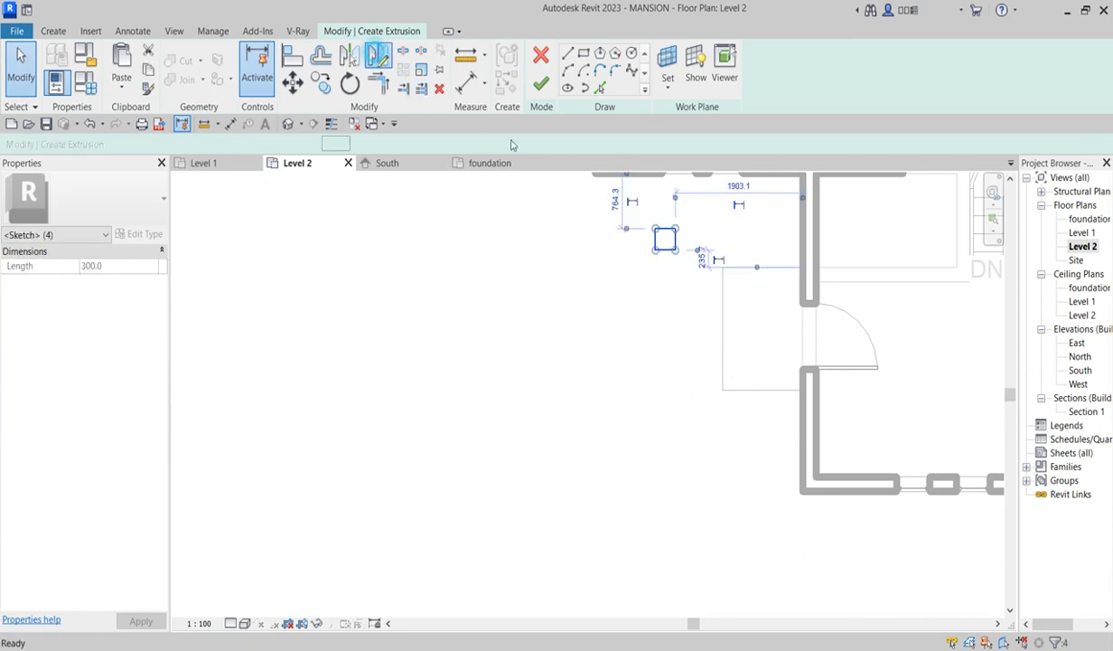
{"action": "left_click", "coordinate": [717, 330]}
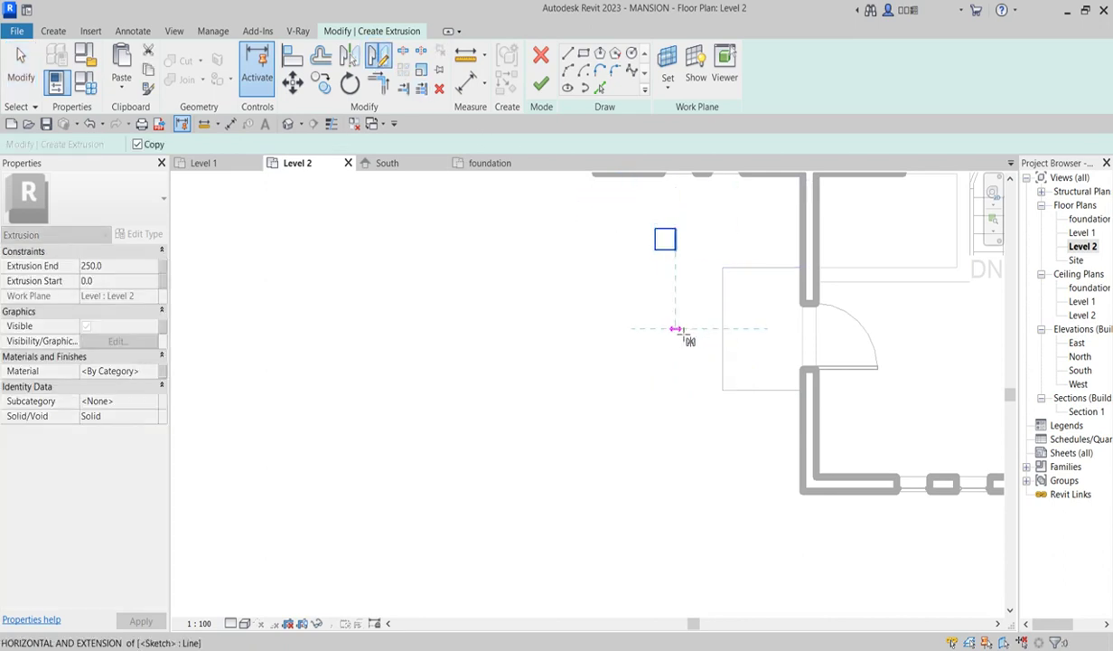
{"action": "left_click", "coordinate": [737, 329]}
{"action": "scroll", "coordinate": [561, 373], "scroll_direction": "down", "scroll_amount": 2}
{"action": "scroll", "coordinate": [557, 380], "scroll_direction": "down", "scroll_amount": 5}
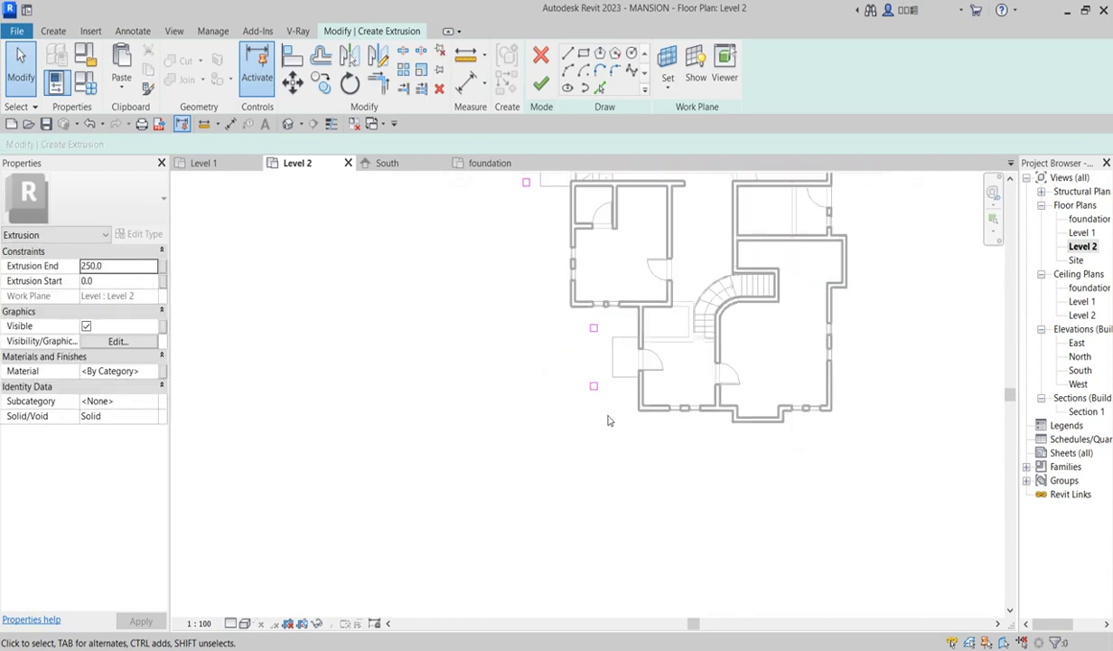
- Stretch the Columns 1 extrusions from -4000 up to 3916.4 in South elevation, then finish the model
{"action": "left_click", "coordinate": [540, 84]}
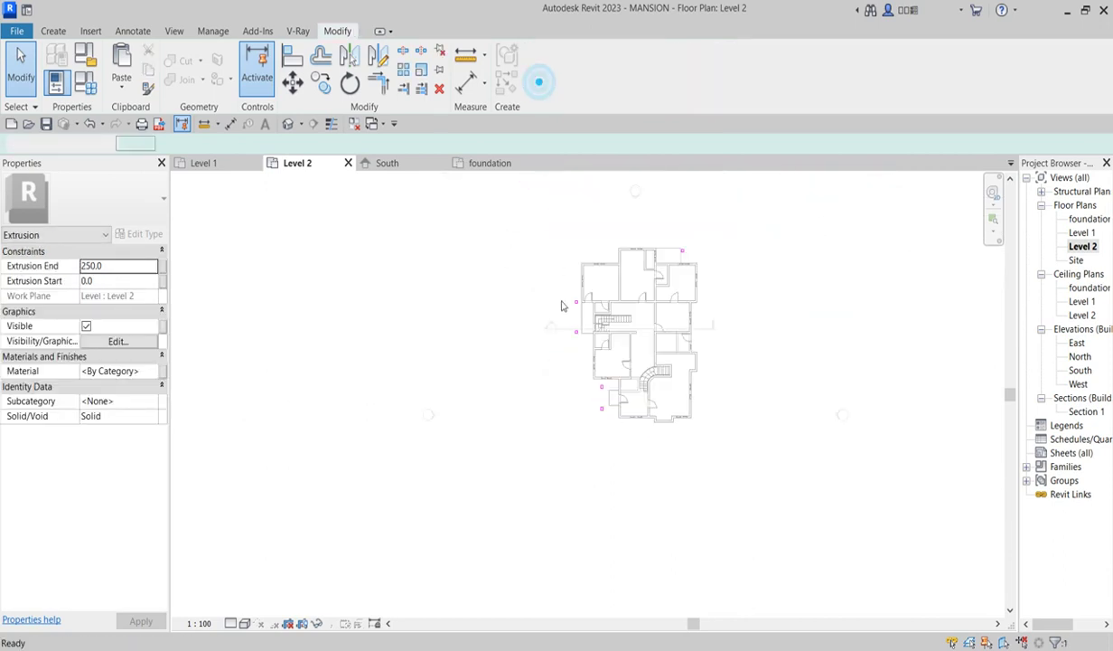
{"action": "double_click", "coordinate": [1082, 371]}
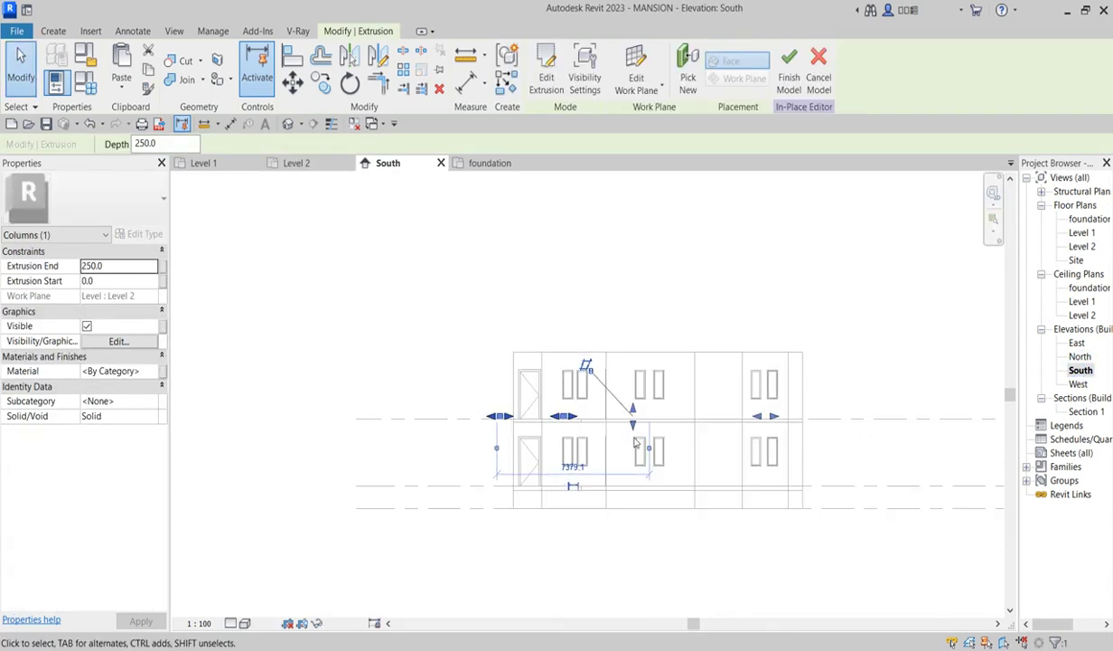
{"action": "left_click_drag", "start_coordinate": [634, 422], "coordinate": [658, 509]}
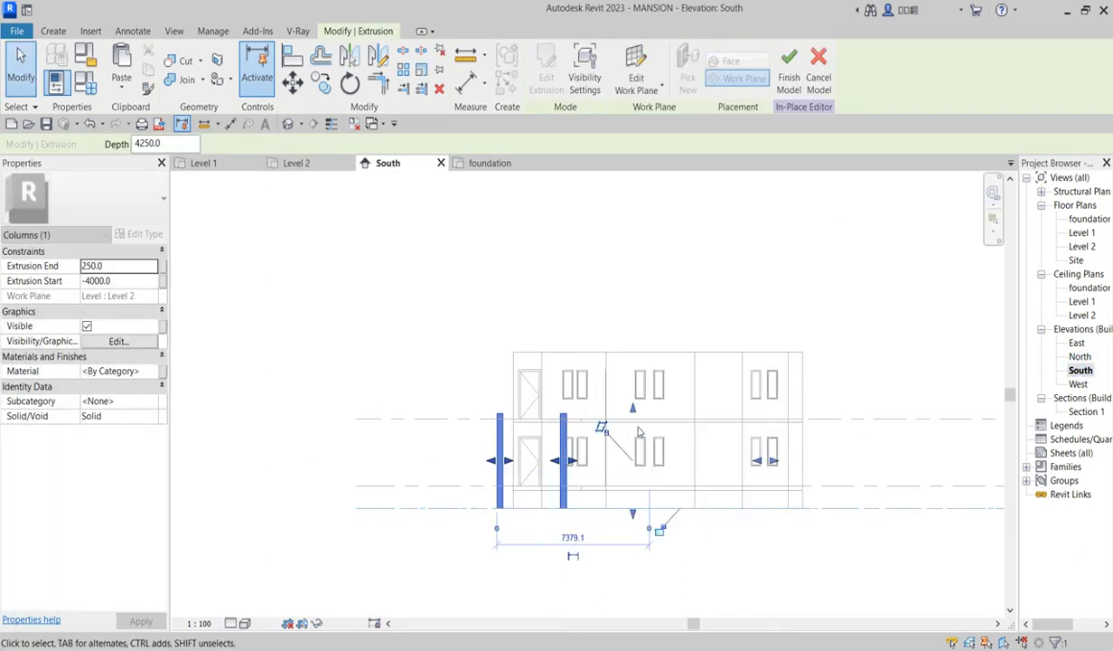
{"action": "left_click_drag", "start_coordinate": [632, 408], "coordinate": [655, 349]}
{"action": "left_click", "coordinate": [679, 294]}
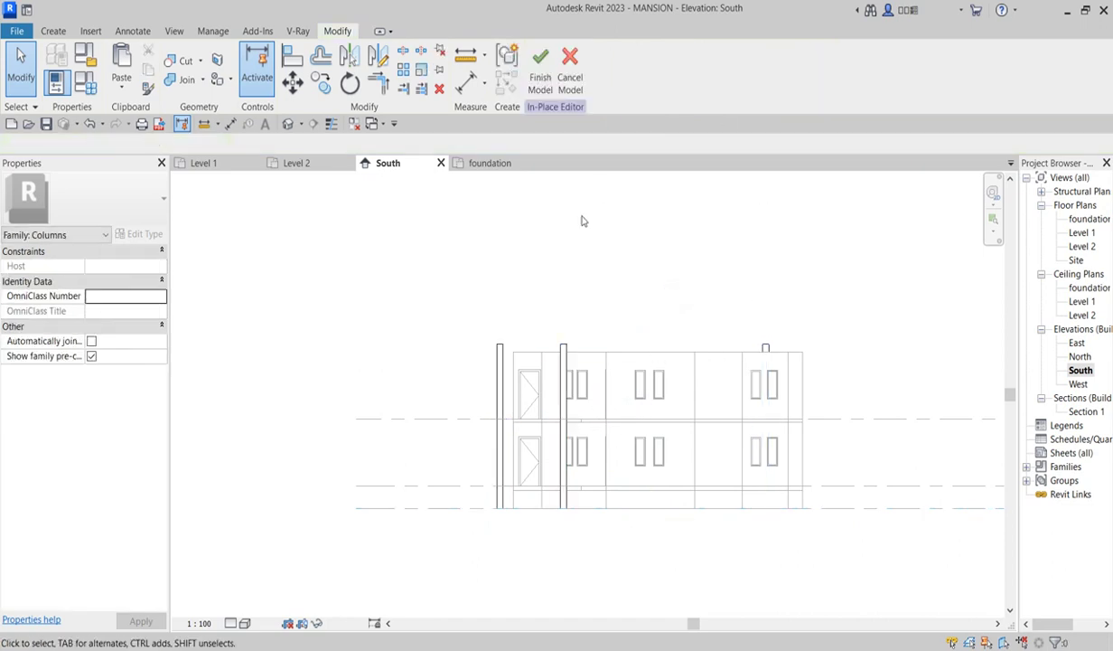
{"action": "left_click", "coordinate": [1081, 233]}
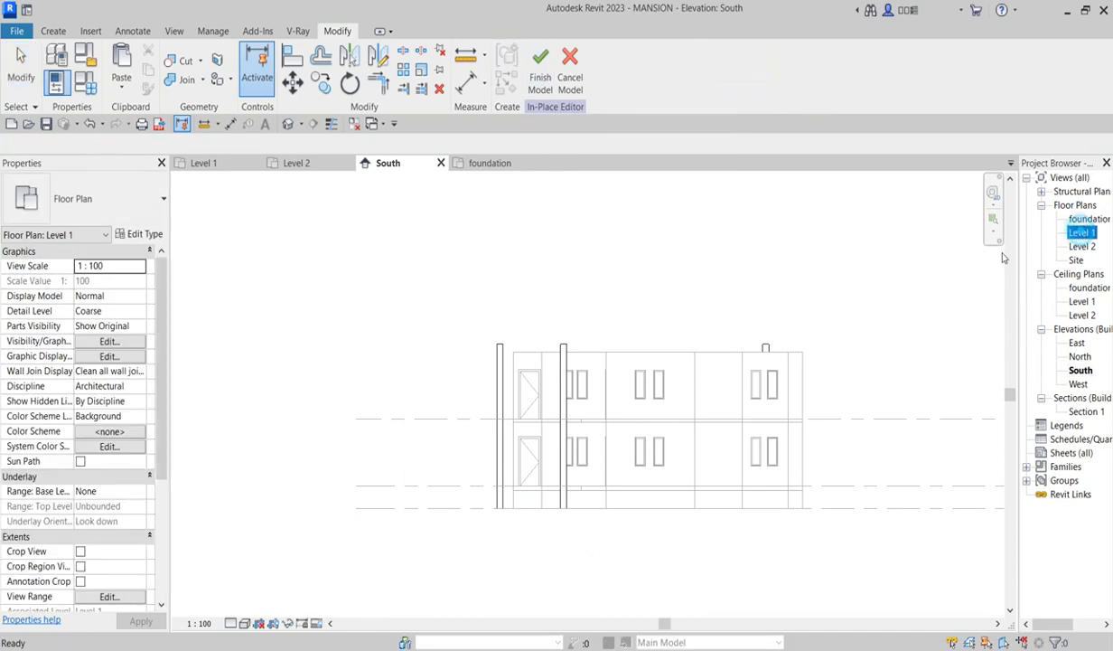
{"action": "left_click", "coordinate": [533, 76]}
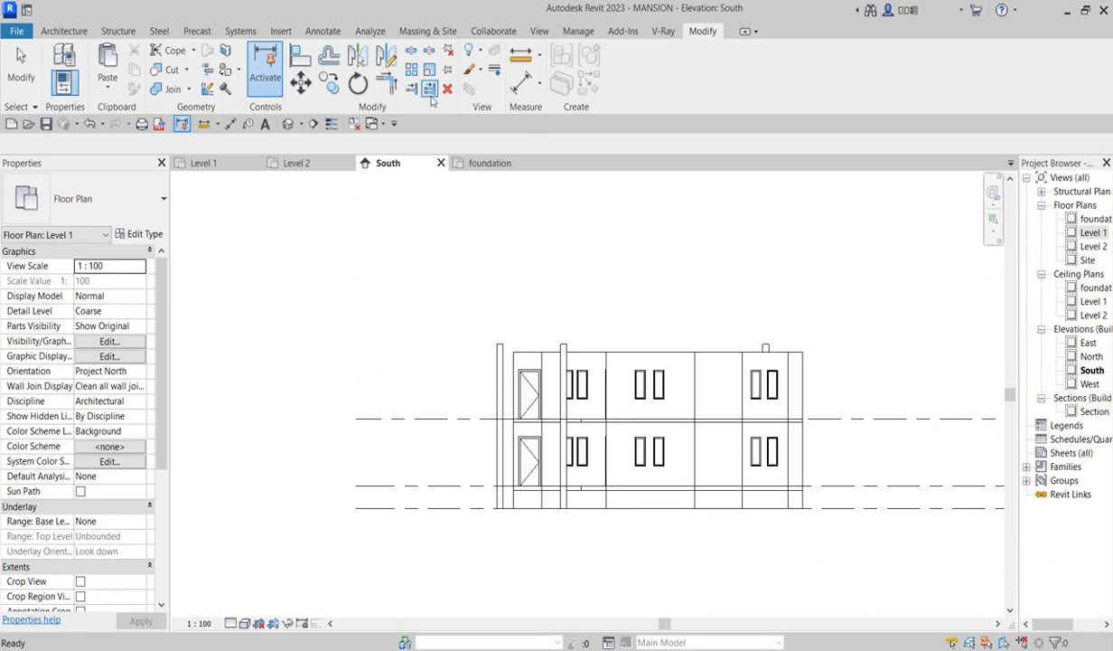
- View the house in Default 3D from a front-left corner angle, zoomed in, then open the foundation plan
{"action": "left_click", "coordinate": [287, 124]}
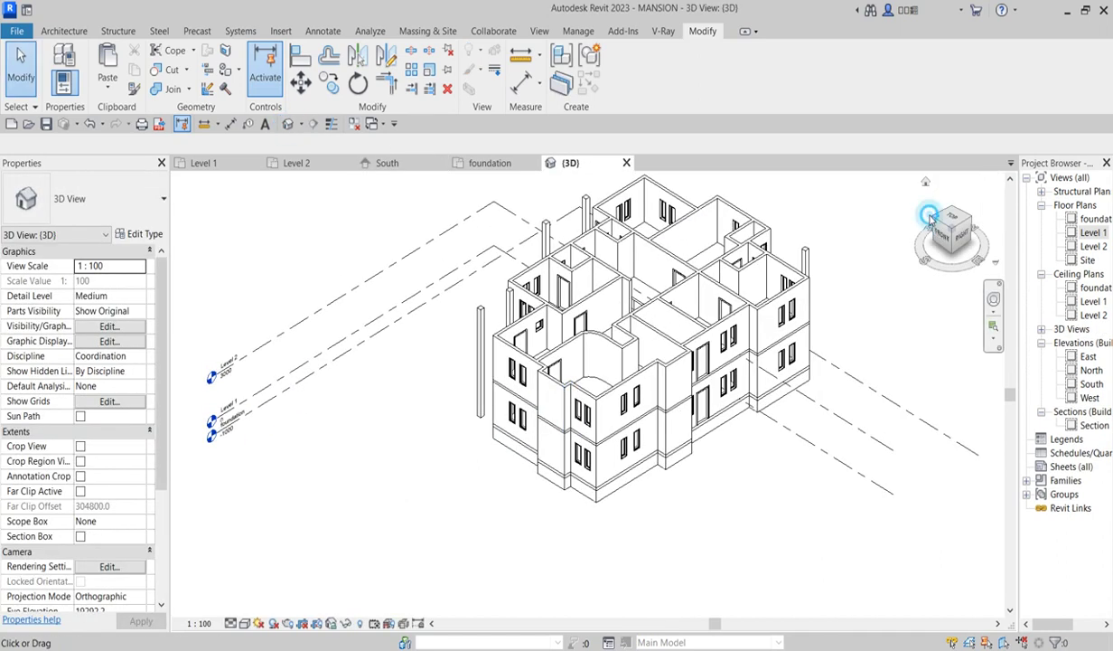
{"action": "left_click", "coordinate": [931, 217]}
{"action": "scroll", "coordinate": [496, 431], "scroll_direction": "up", "scroll_amount": 3}
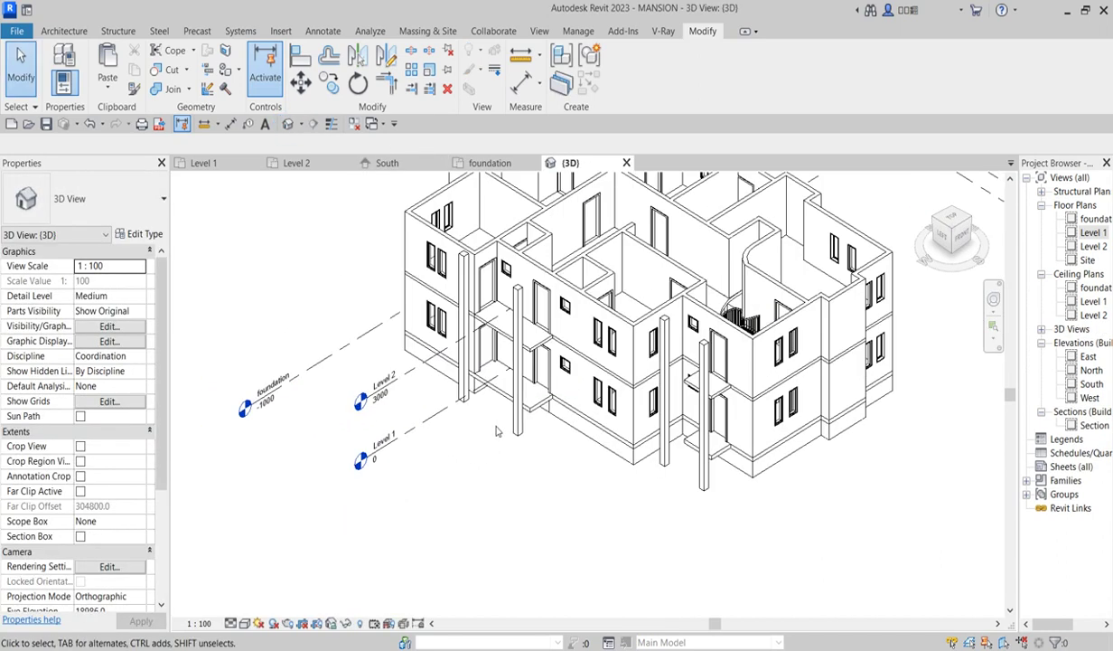
{"action": "scroll", "coordinate": [495, 431], "scroll_direction": "up", "scroll_amount": 3}
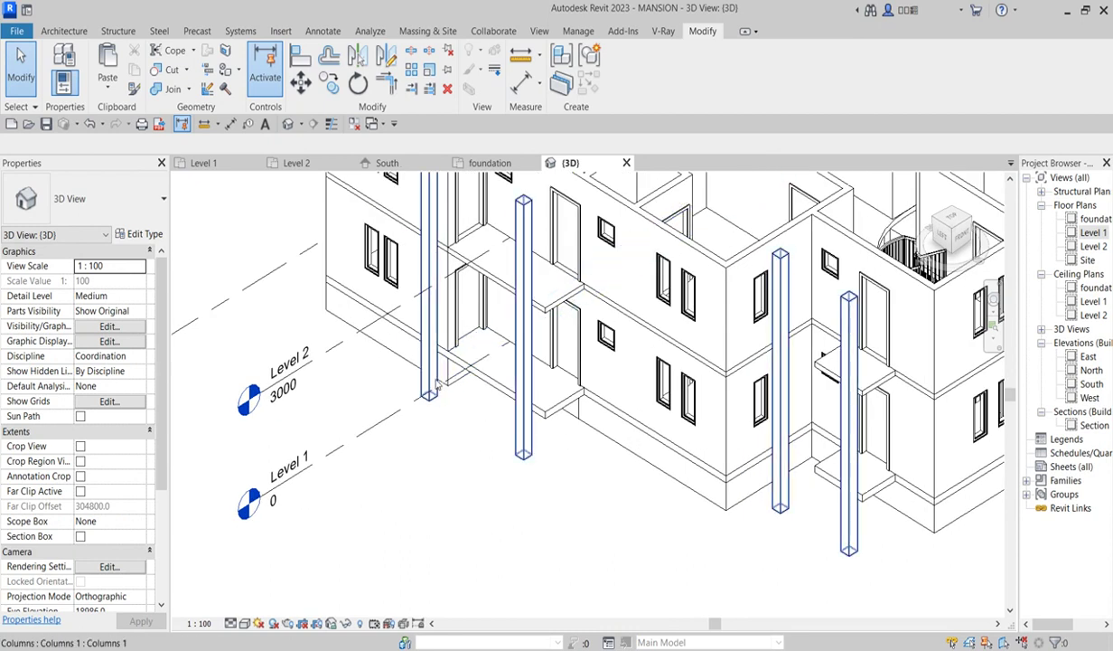
{"action": "scroll", "coordinate": [816, 497], "scroll_direction": "down", "scroll_amount": 2}
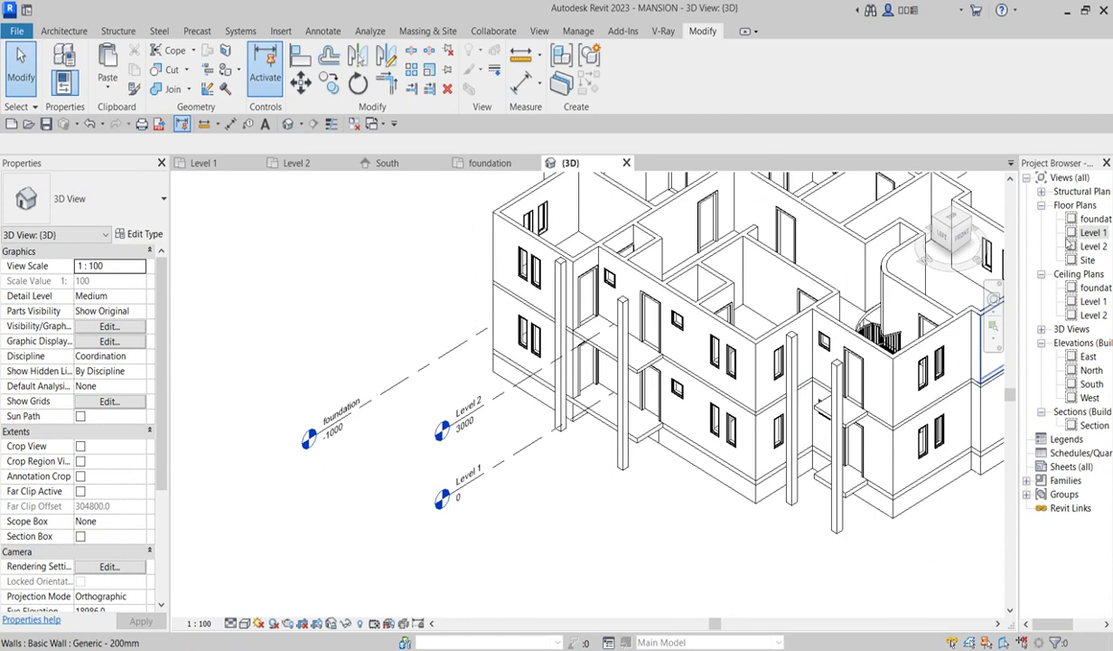
{"action": "double_click", "coordinate": [1096, 218]}
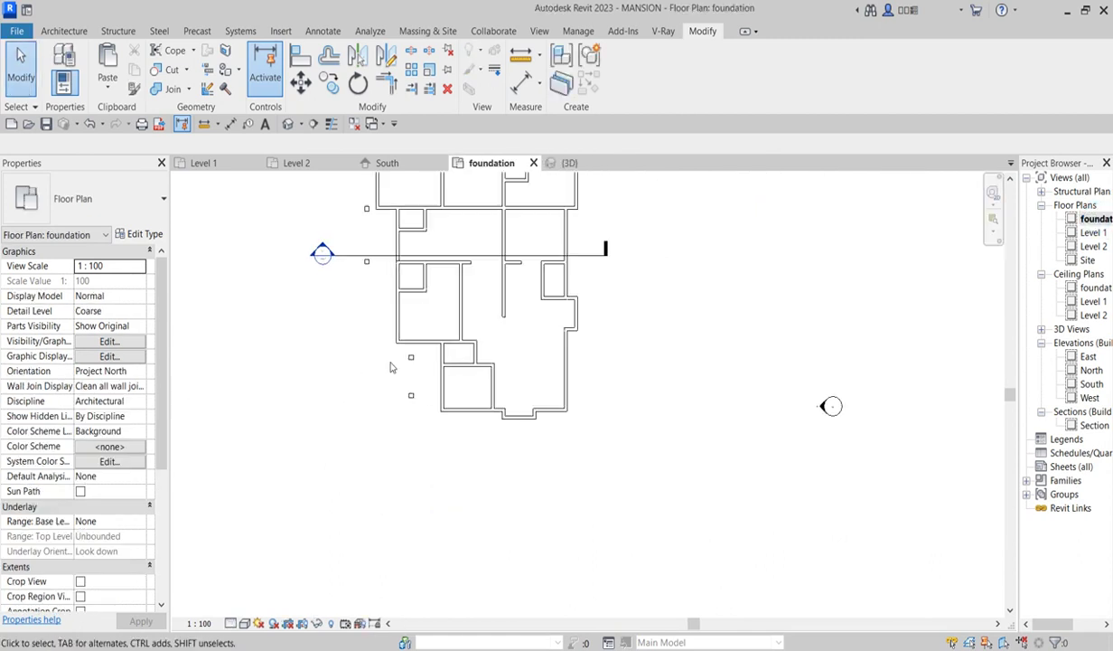
- Draw a foundation wall matching the top wall, running 3500 down from the top corner
{"action": "scroll", "coordinate": [391, 215], "scroll_direction": "up", "scroll_amount": 2}
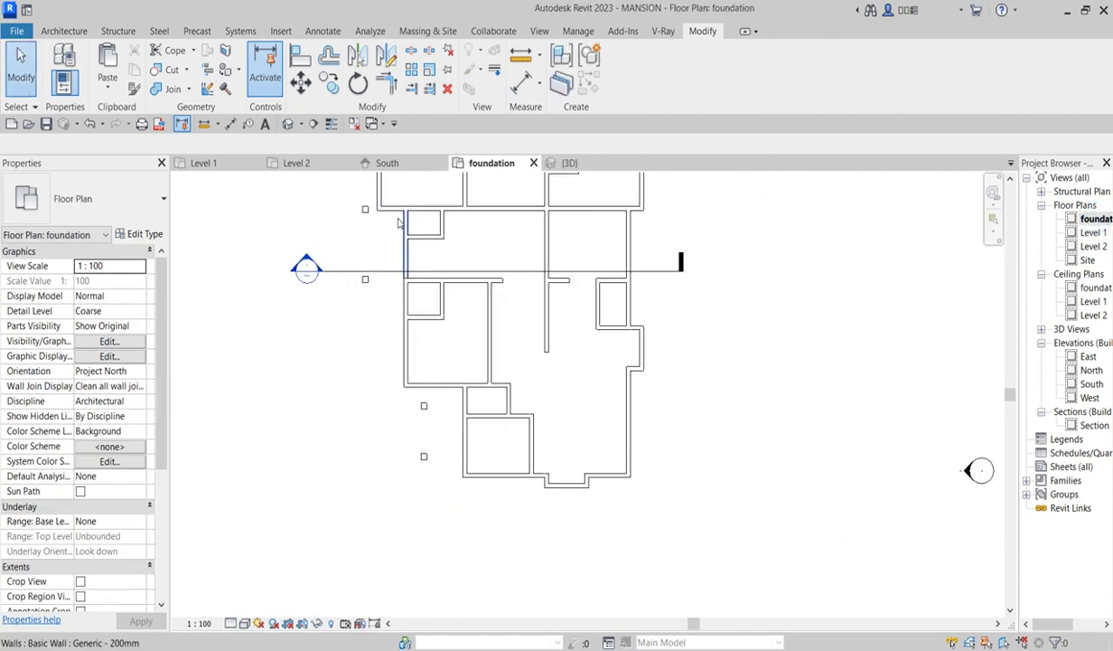
{"action": "left_click", "coordinate": [396, 213]}
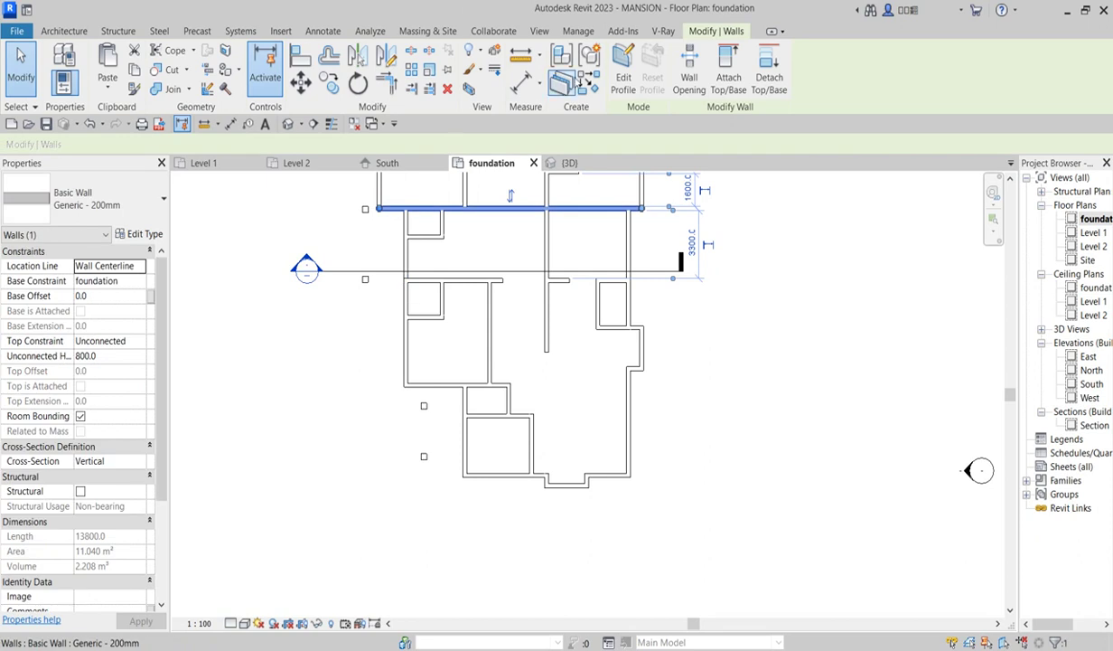
{"action": "left_click", "coordinate": [562, 83]}
{"action": "scroll", "coordinate": [384, 219], "scroll_direction": "up", "scroll_amount": 2}
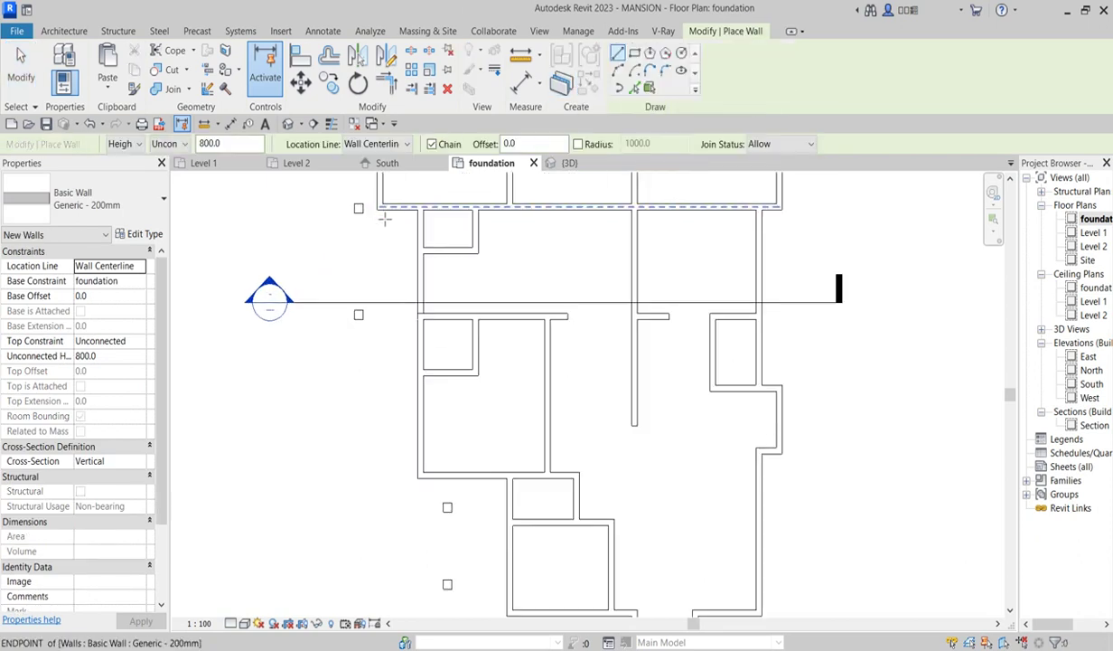
{"action": "scroll", "coordinate": [384, 216], "scroll_direction": "up", "scroll_amount": 2}
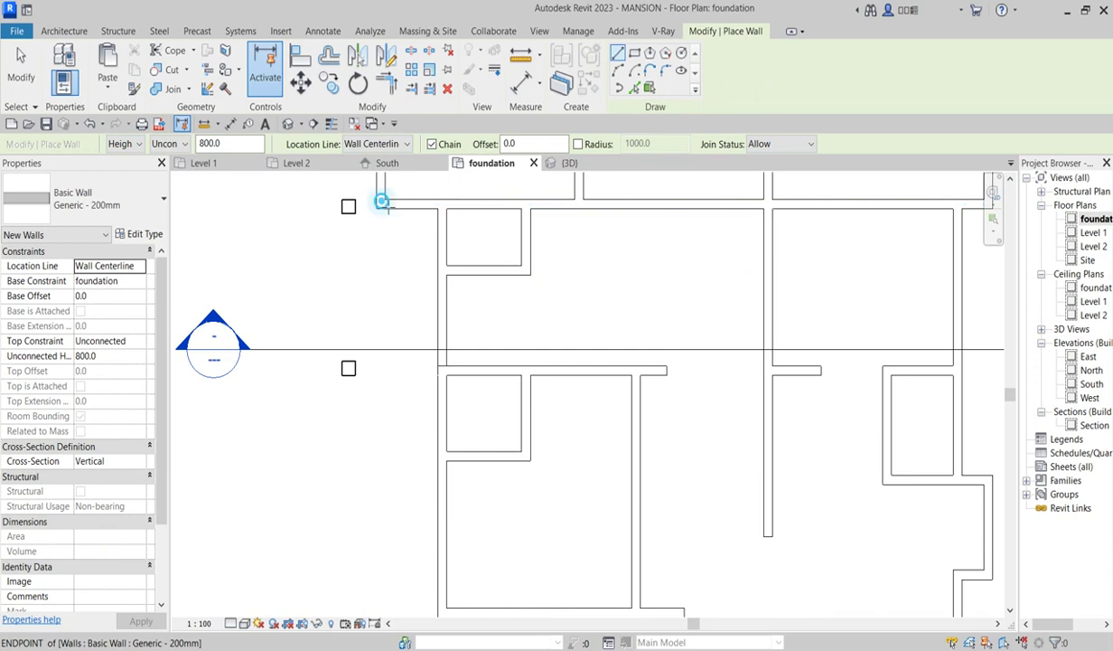
{"action": "left_click", "coordinate": [381, 201]}
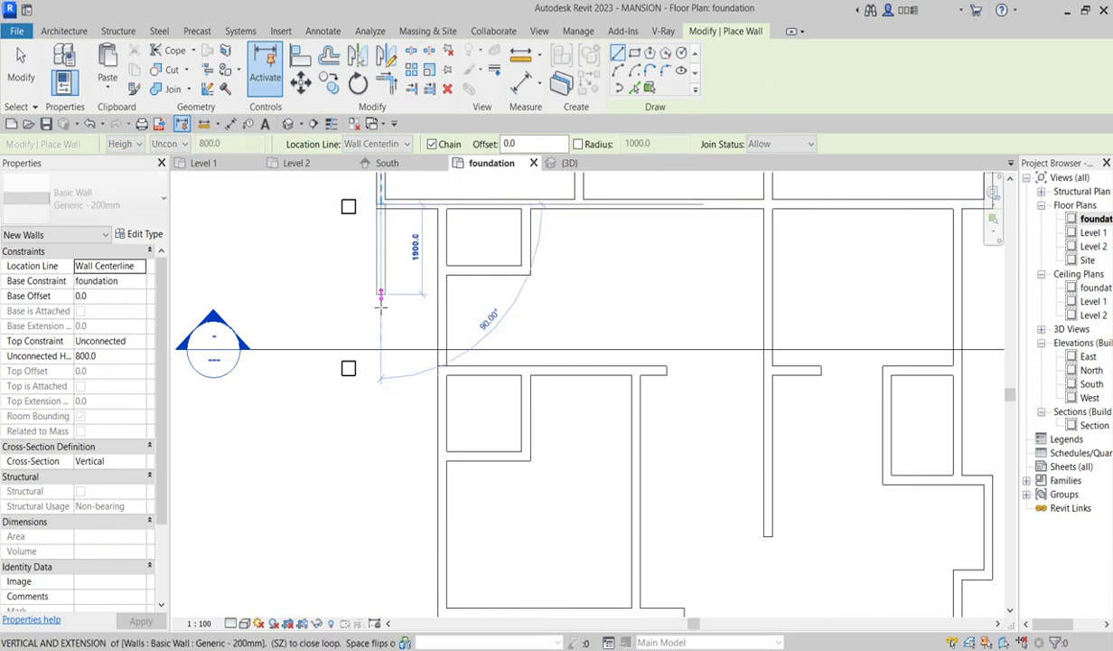
{"action": "left_click", "coordinate": [380, 368]}
{"action": "scroll", "coordinate": [422, 317], "scroll_direction": "down", "scroll_amount": 3}
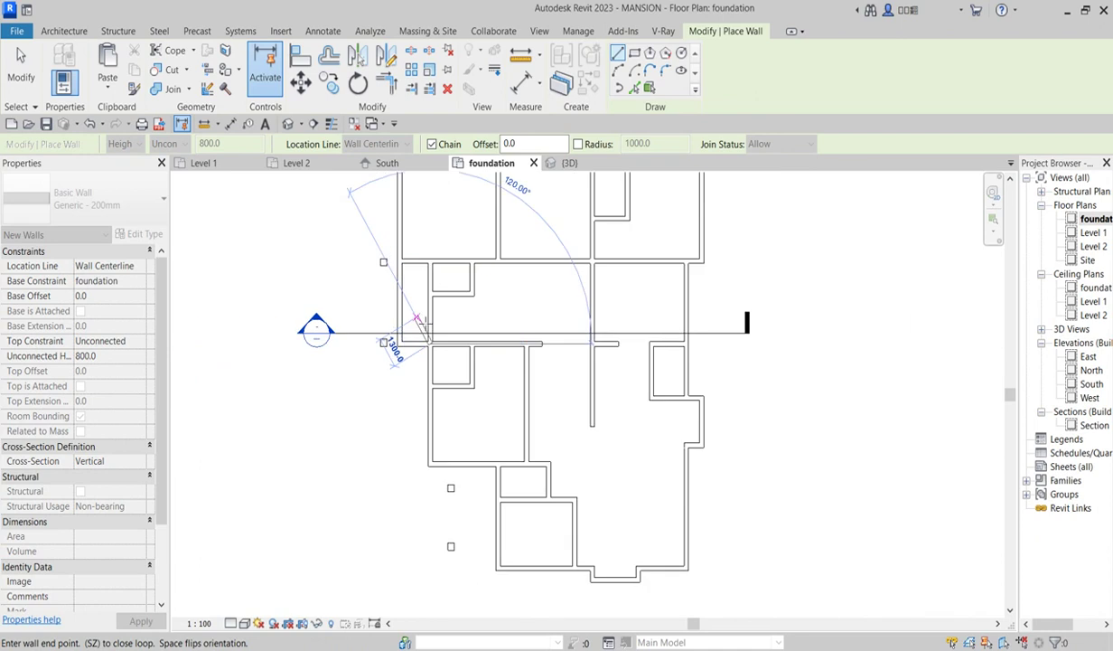
{"action": "scroll", "coordinate": [425, 326], "scroll_direction": "down", "scroll_amount": 2}
{"action": "key", "text": "Escape"}
{"action": "scroll", "coordinate": [490, 454], "scroll_direction": "up", "scroll_amount": 5}
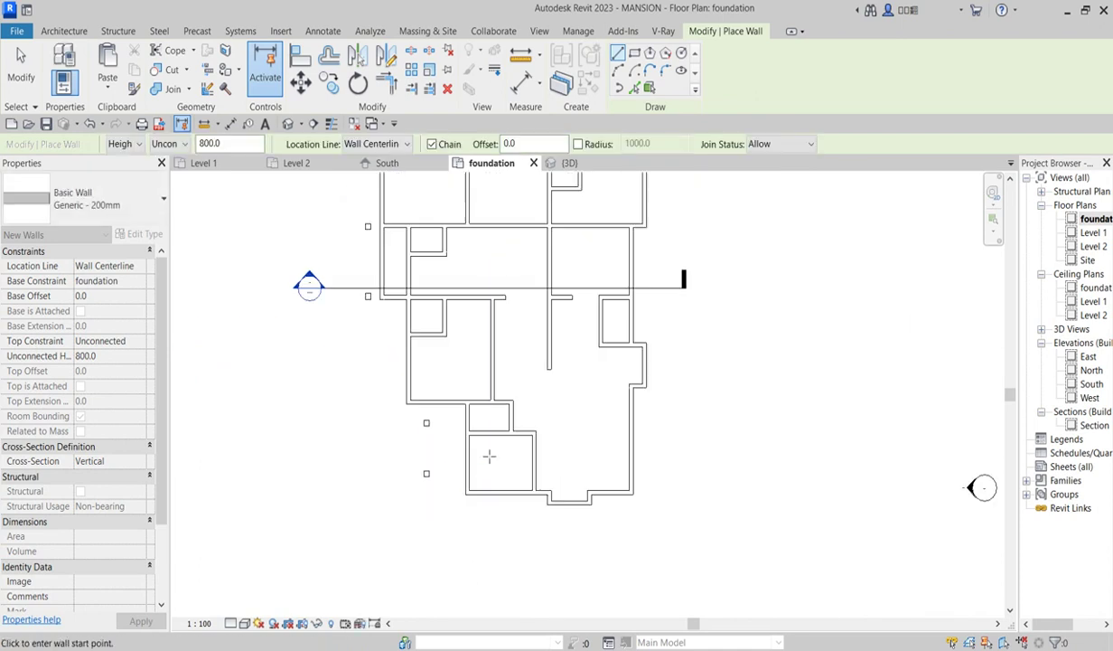
- Chain foundation walls around the entrance steps, closing back onto the existing wall
{"action": "left_click", "coordinate": [464, 421]}
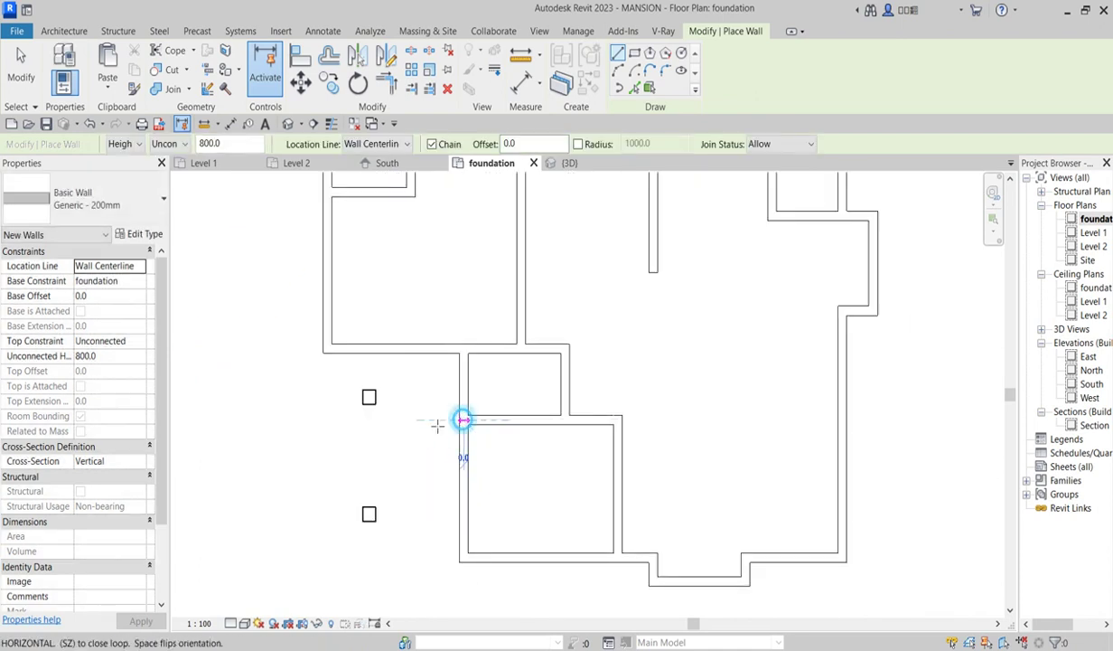
{"action": "left_click", "coordinate": [410, 421]}
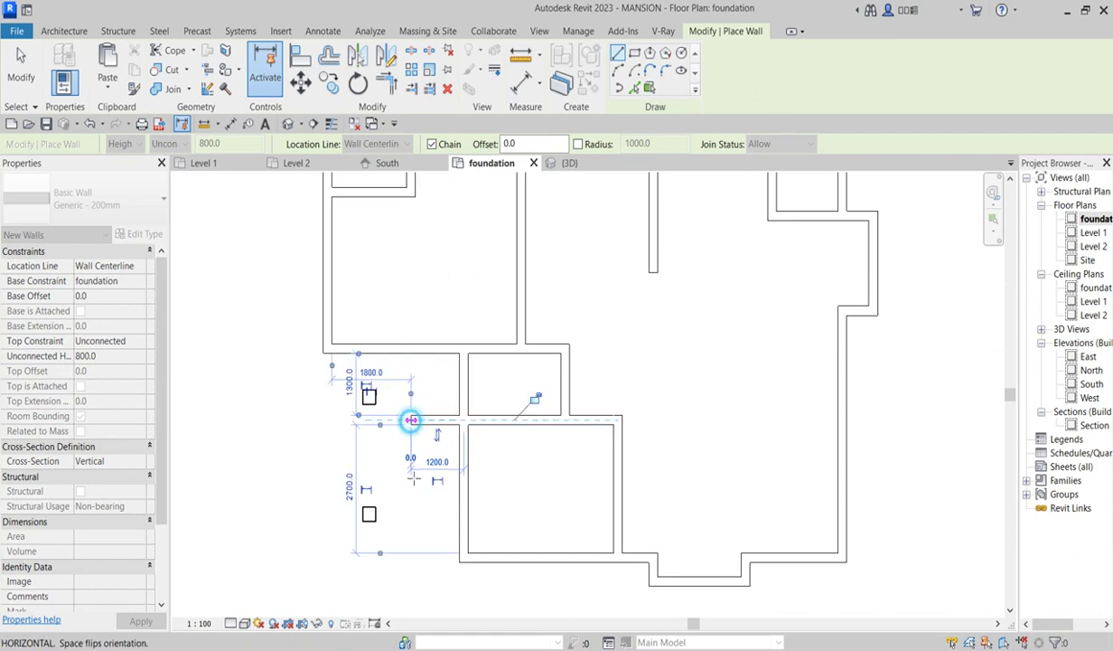
{"action": "left_click", "coordinate": [411, 521]}
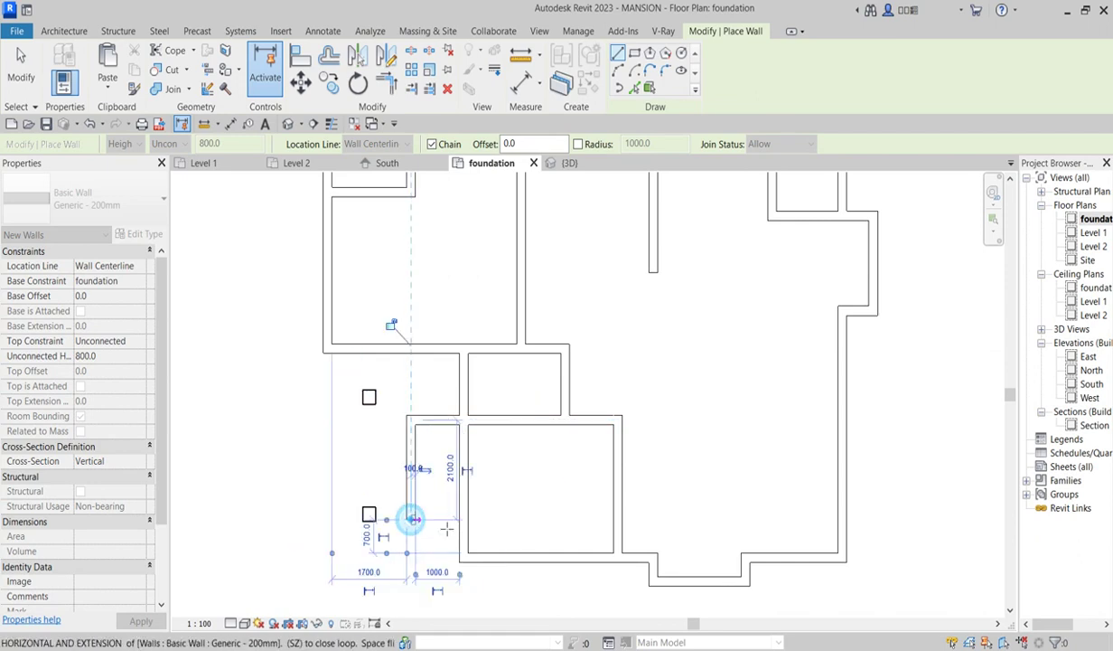
{"action": "left_click", "coordinate": [456, 519]}
{"action": "key", "text": "Escape"}
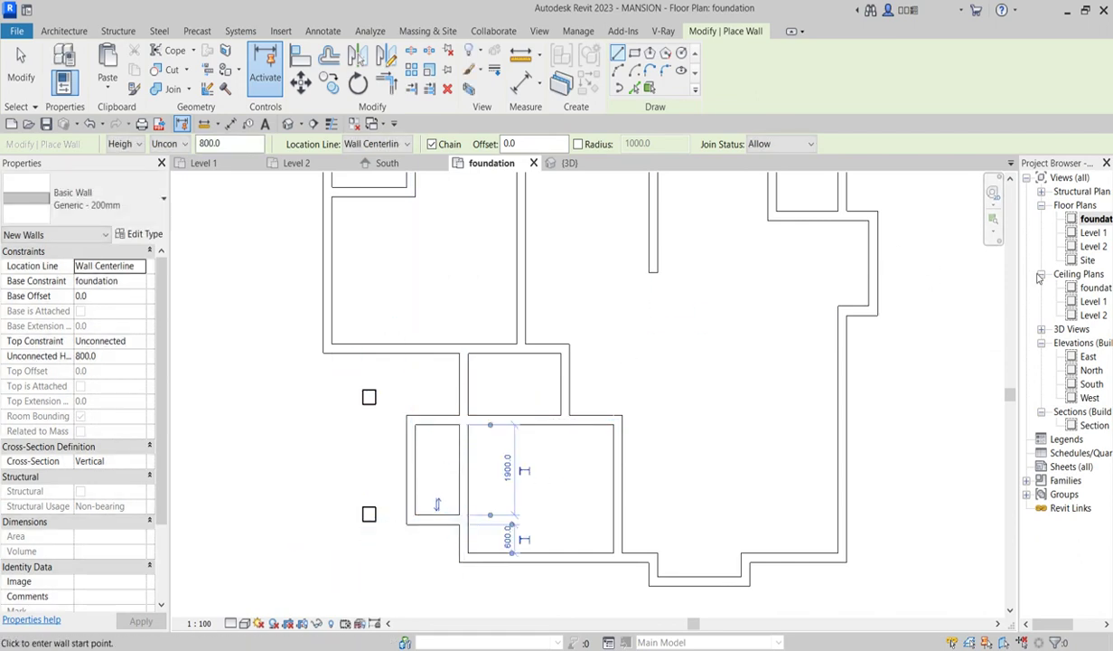
- Open the {3D} view of the mansion from 3D Views
{"action": "left_click", "coordinate": [1046, 331]}
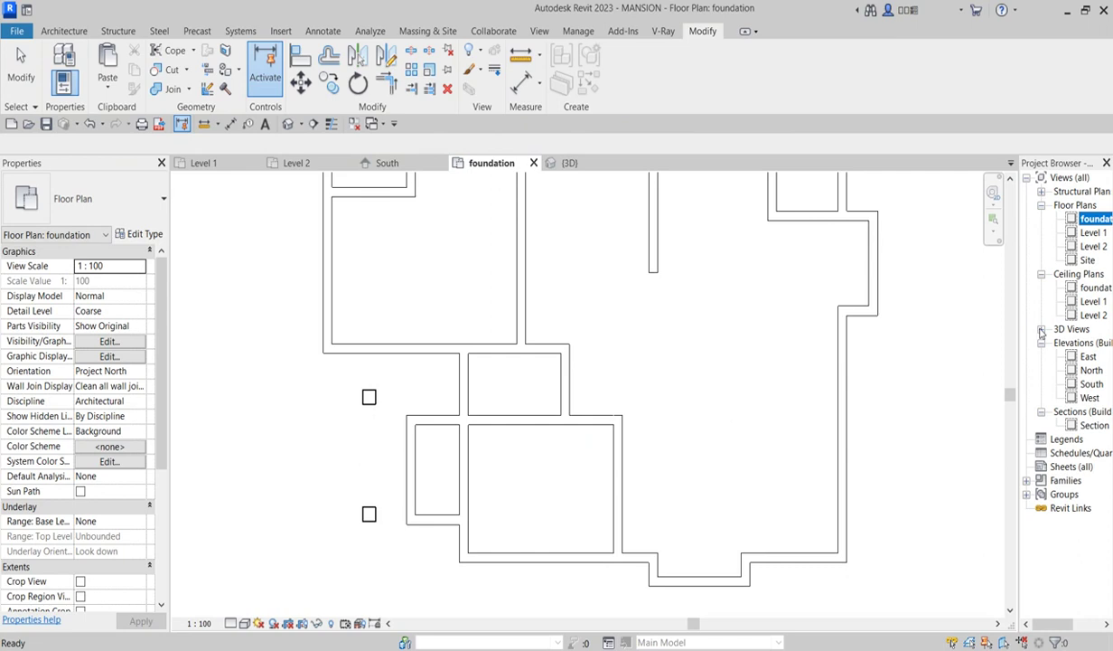
{"action": "left_click", "coordinate": [1041, 331]}
{"action": "double_click", "coordinate": [1089, 345]}
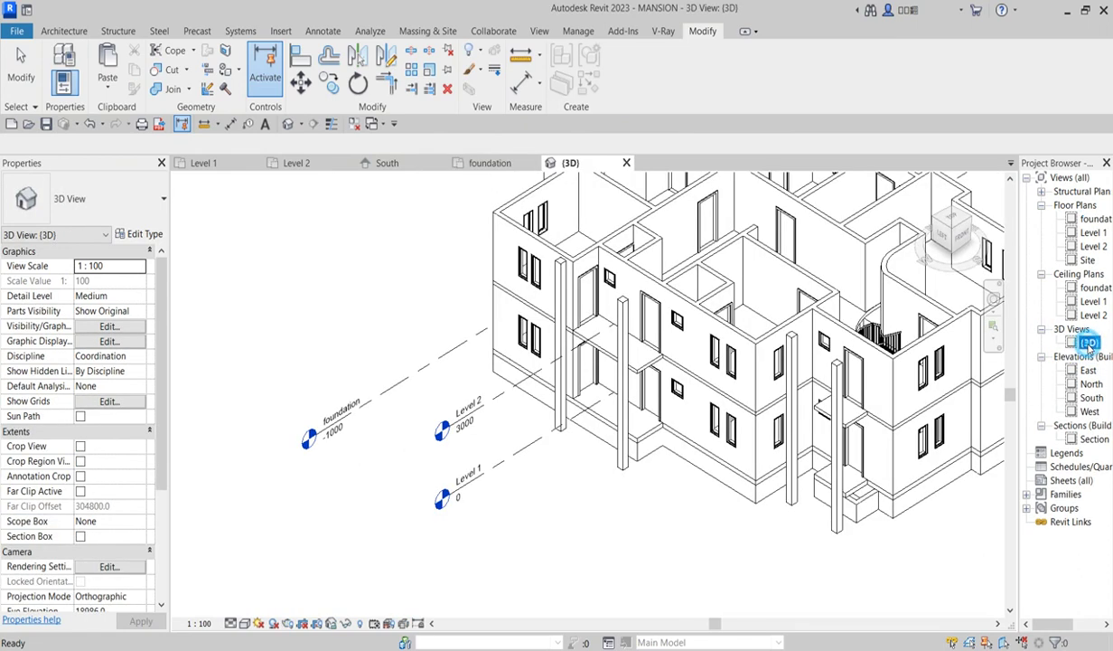
{"action": "scroll", "coordinate": [623, 508], "scroll_direction": "up", "scroll_amount": 3}
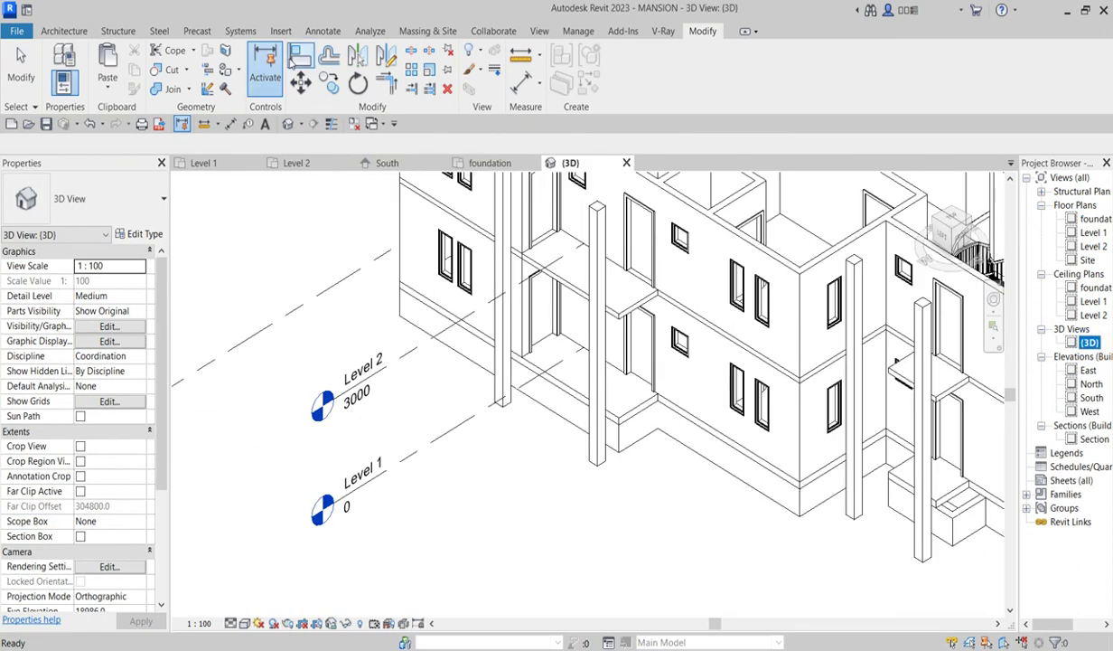
- Align the first foundation wall to the floor edge above it
{"action": "left_click", "coordinate": [301, 56]}
{"action": "scroll", "coordinate": [805, 479], "scroll_direction": "down", "scroll_amount": 3}
{"action": "scroll", "coordinate": [804, 479], "scroll_direction": "up", "scroll_amount": 6}
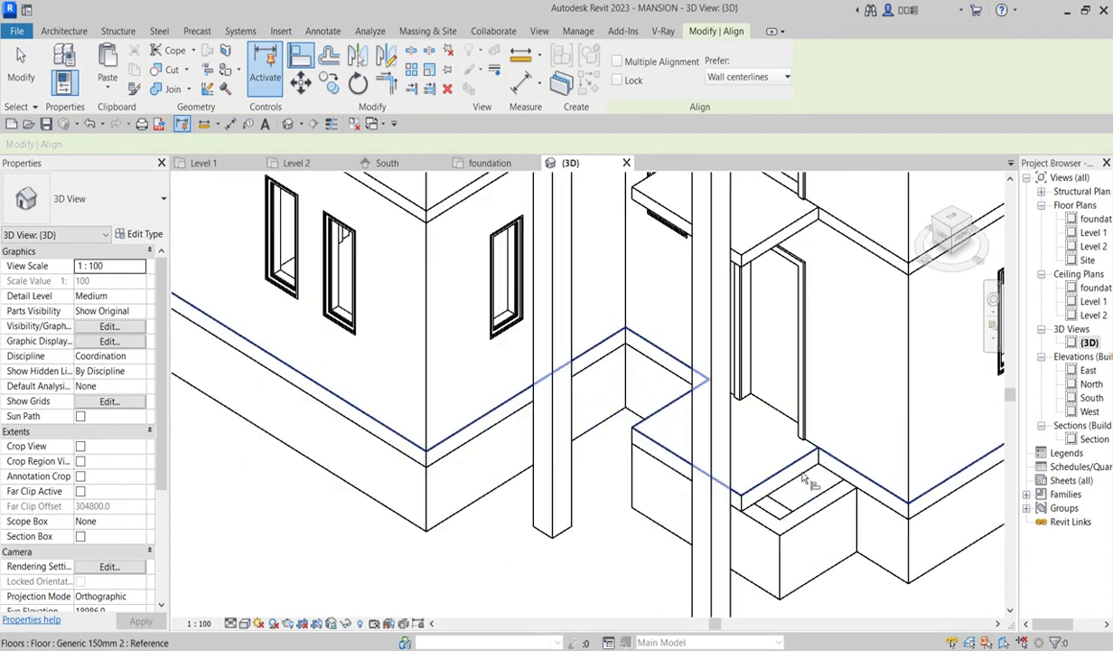
{"action": "left_click", "coordinate": [804, 479]}
{"action": "scroll", "coordinate": [804, 479], "scroll_direction": "up", "scroll_amount": 3}
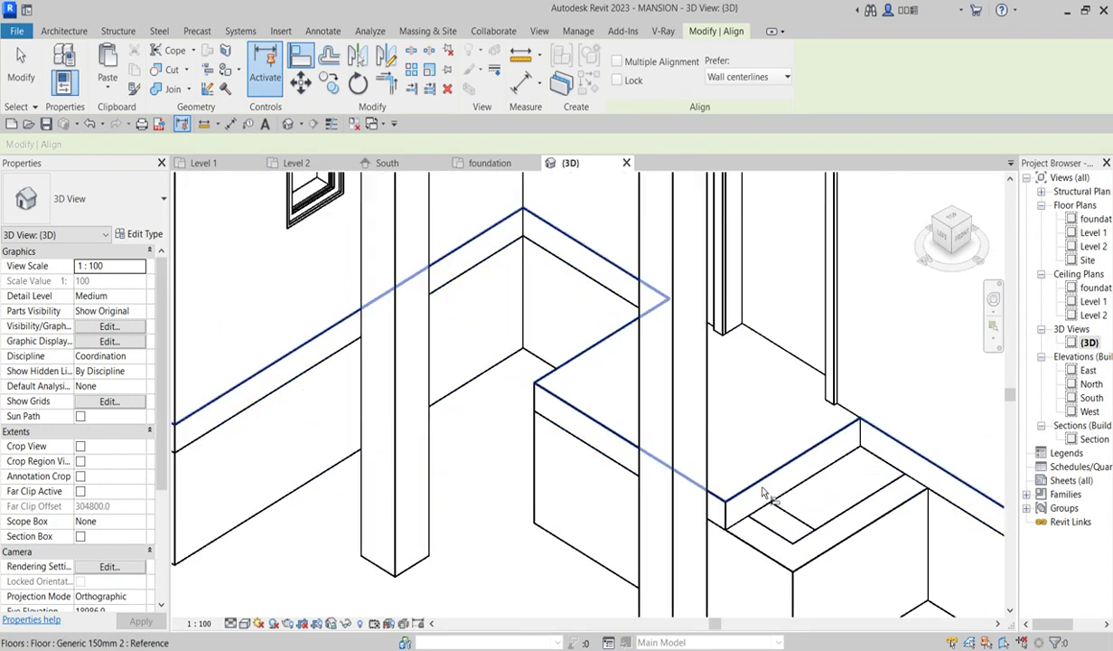
{"action": "left_click", "coordinate": [818, 559]}
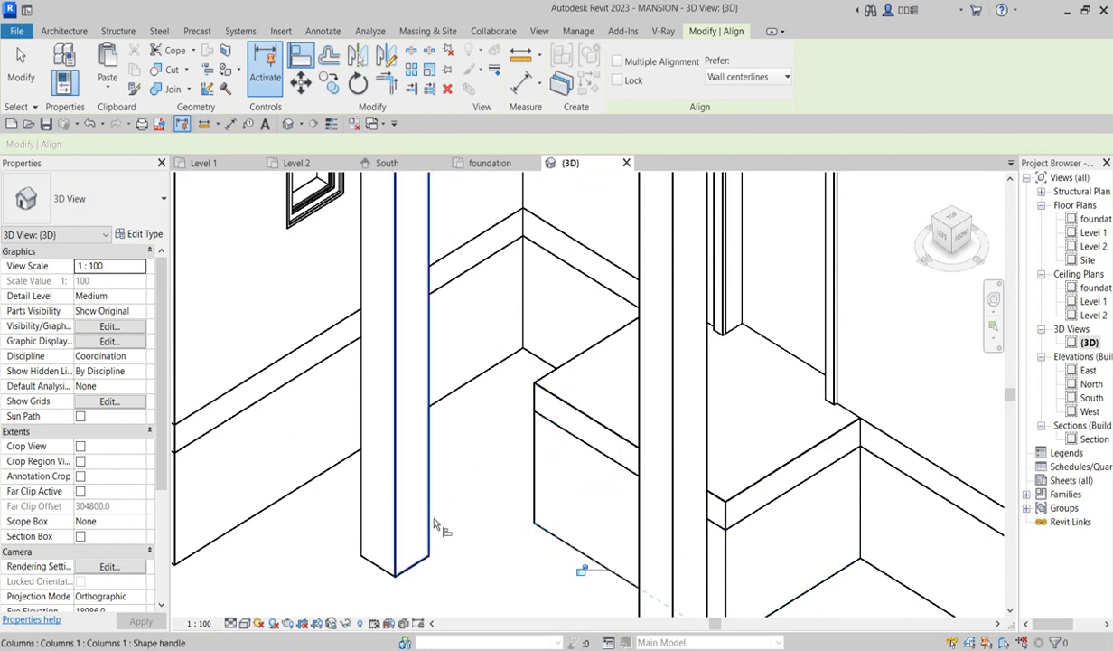
- Align the next wall face to another floor edge, pick one more reference, then stop aligning
{"action": "left_click", "coordinate": [619, 449]}
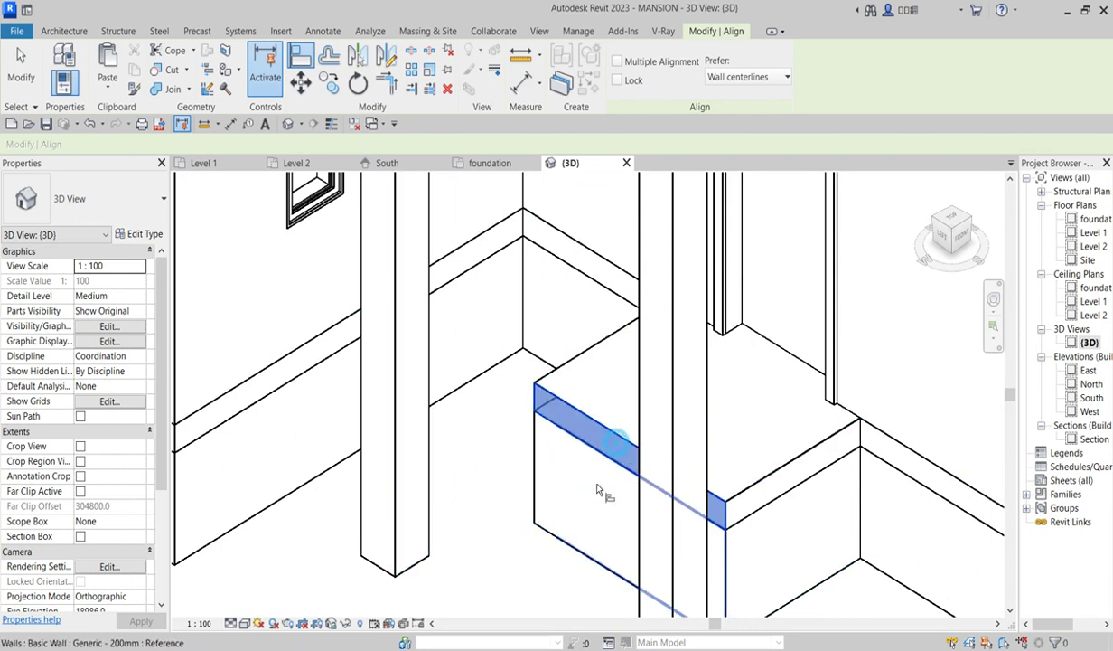
{"action": "left_click", "coordinate": [578, 547]}
{"action": "scroll", "coordinate": [506, 520], "scroll_direction": "down", "scroll_amount": 1}
{"action": "scroll", "coordinate": [506, 520], "scroll_direction": "down", "scroll_amount": 3}
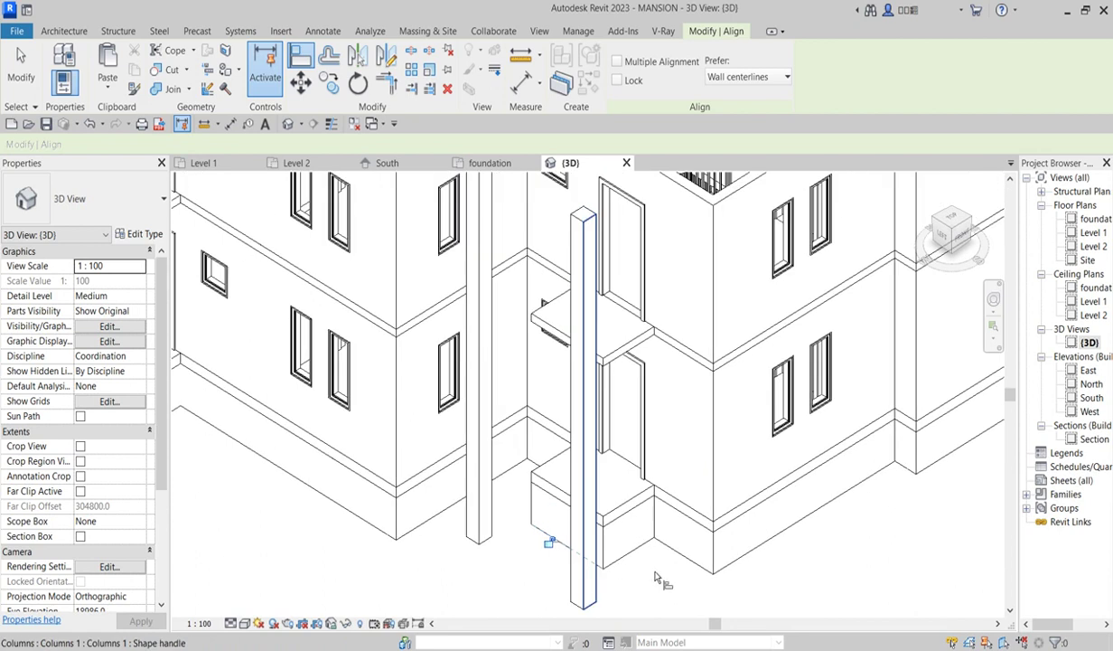
{"action": "scroll", "coordinate": [377, 479], "scroll_direction": "up", "scroll_amount": 2}
{"action": "scroll", "coordinate": [378, 479], "scroll_direction": "up", "scroll_amount": 2}
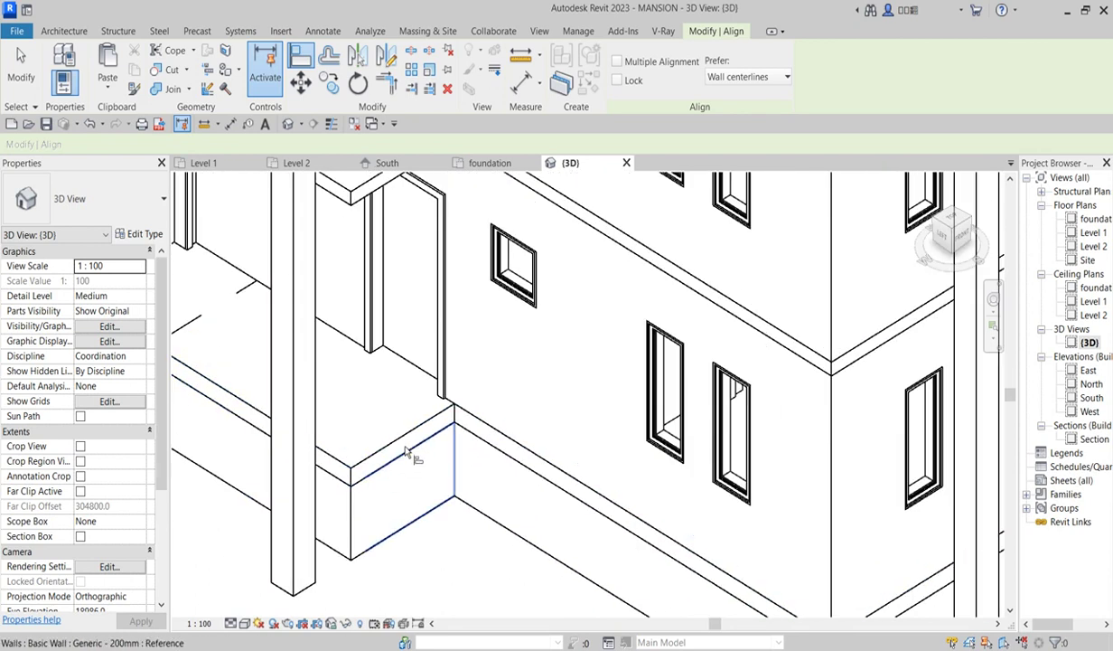
{"action": "scroll", "coordinate": [389, 461], "scroll_direction": "up", "scroll_amount": 2}
{"action": "left_click", "coordinate": [315, 506]}
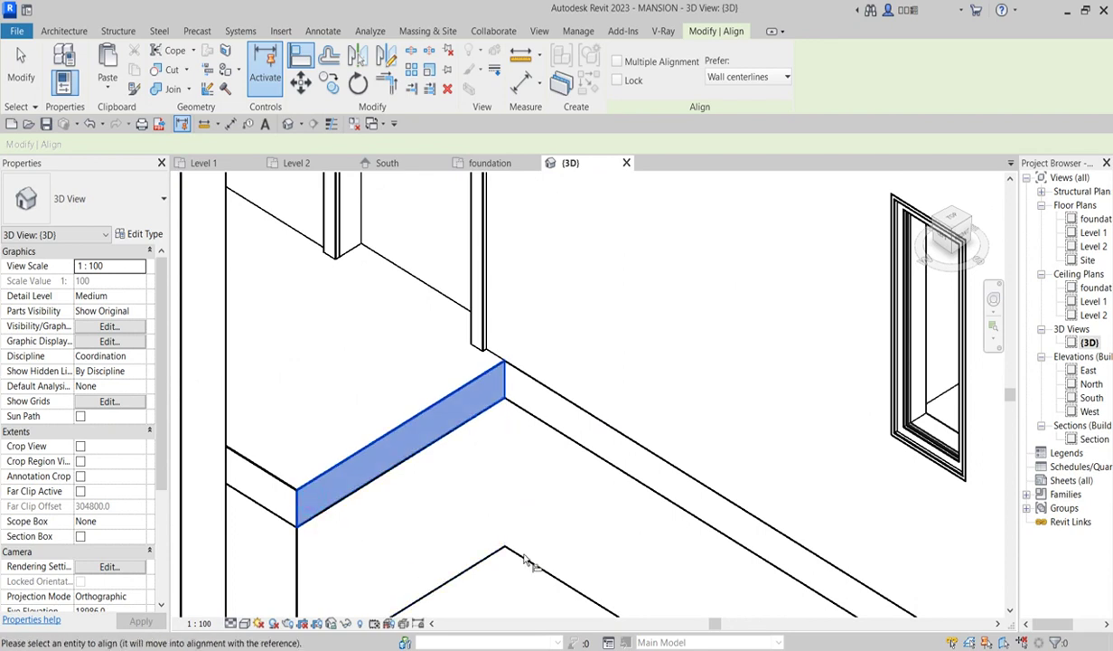
{"action": "scroll", "coordinate": [470, 553], "scroll_direction": "down", "scroll_amount": 2}
{"action": "scroll", "coordinate": [469, 553], "scroll_direction": "down", "scroll_amount": 6}
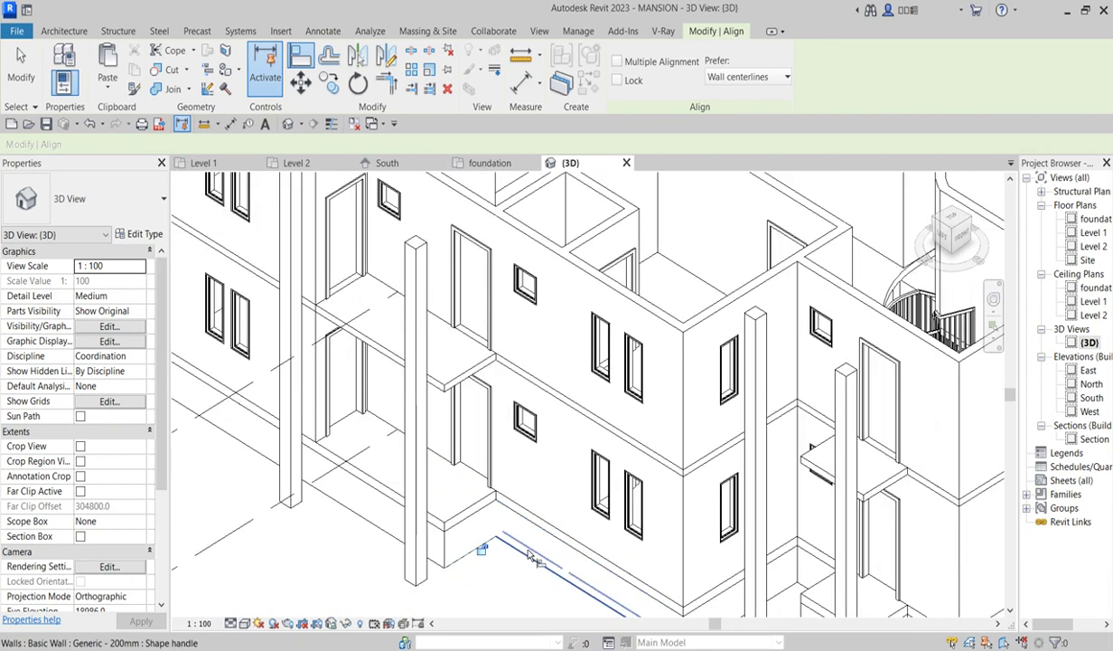
{"action": "scroll", "coordinate": [698, 495], "scroll_direction": "up", "scroll_amount": 3}
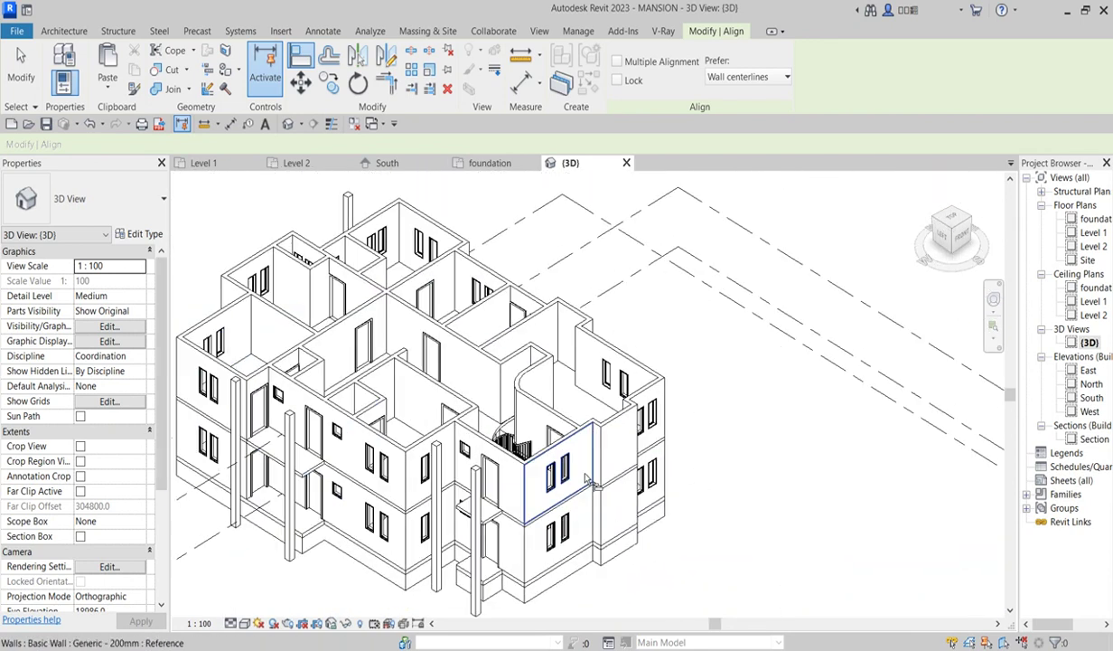
{"action": "right_click", "coordinate": [724, 452]}
- Exit the Align tool and pan the 3D view so the whole mansion fills the screen
{"action": "left_click", "coordinate": [798, 236]}
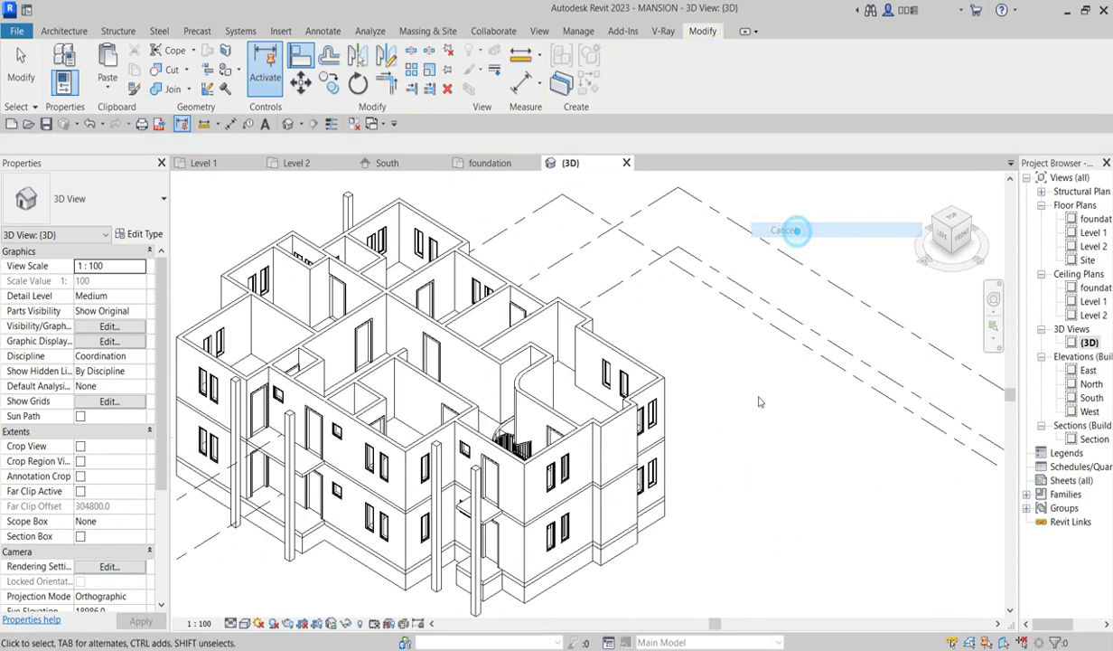
{"action": "scroll", "coordinate": [542, 407], "scroll_direction": "down", "scroll_amount": 2}
{"action": "scroll", "coordinate": [408, 461], "scroll_direction": "up", "scroll_amount": 2}
{"action": "scroll", "coordinate": [409, 461], "scroll_direction": "down", "scroll_amount": 2}
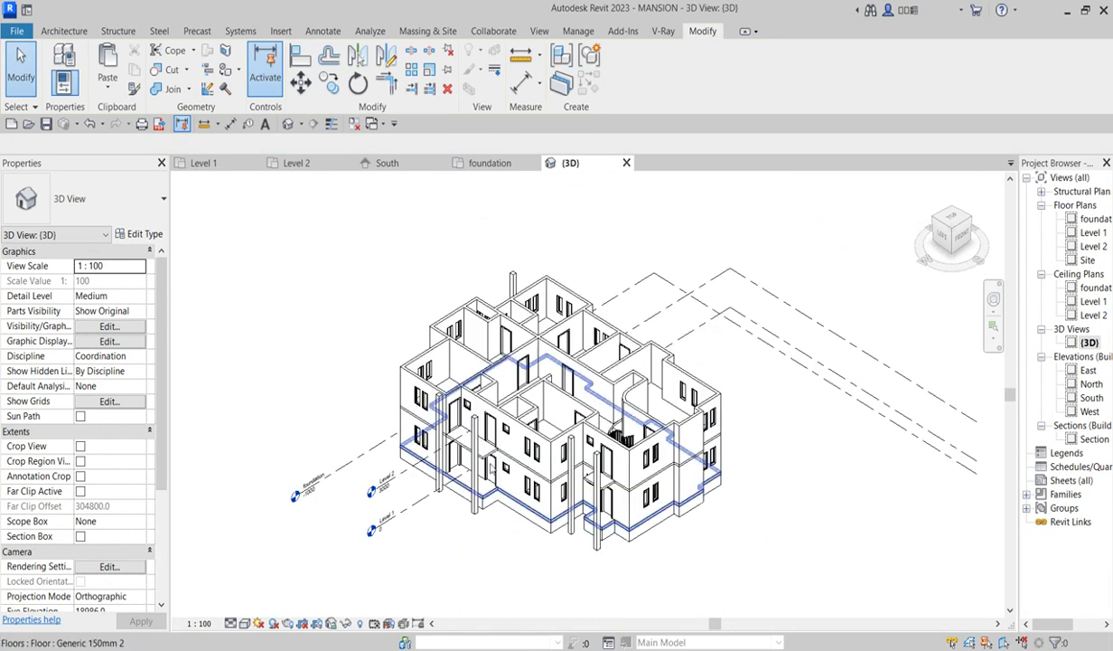
{"action": "scroll", "coordinate": [452, 506], "scroll_direction": "up", "scroll_amount": 3}
{"action": "middle_click_drag", "start_coordinate": [489, 617], "coordinate": [322, 618]}
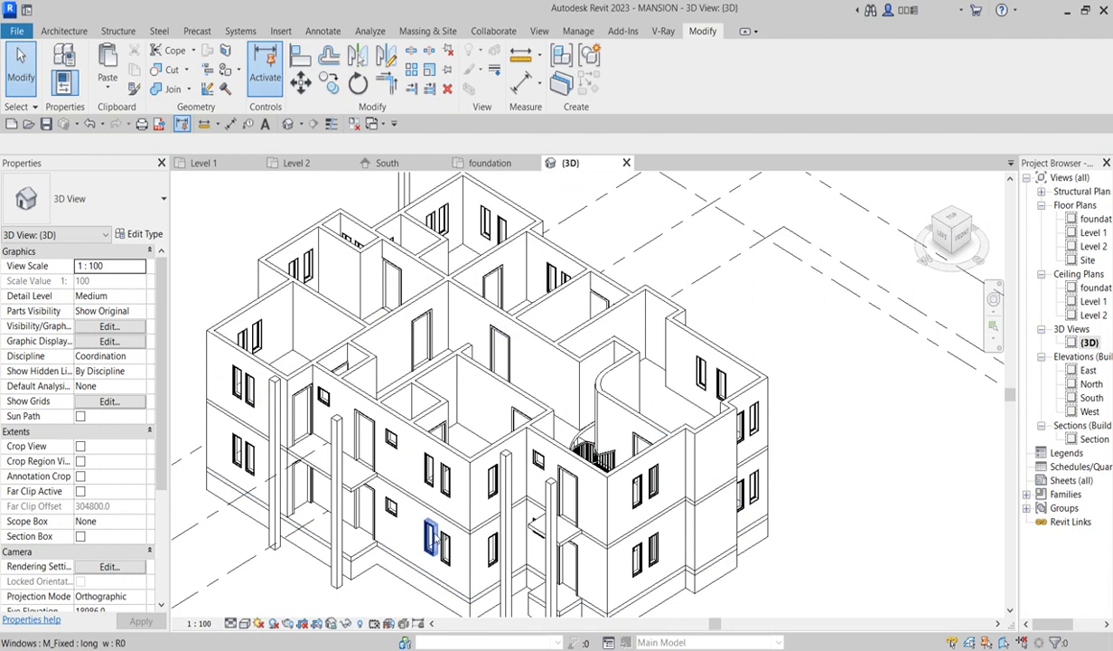
- Zoom in and out to inspect the full-height columns, foundation walls and levels
{"action": "scroll", "coordinate": [456, 466], "scroll_direction": "down", "scroll_amount": 3}
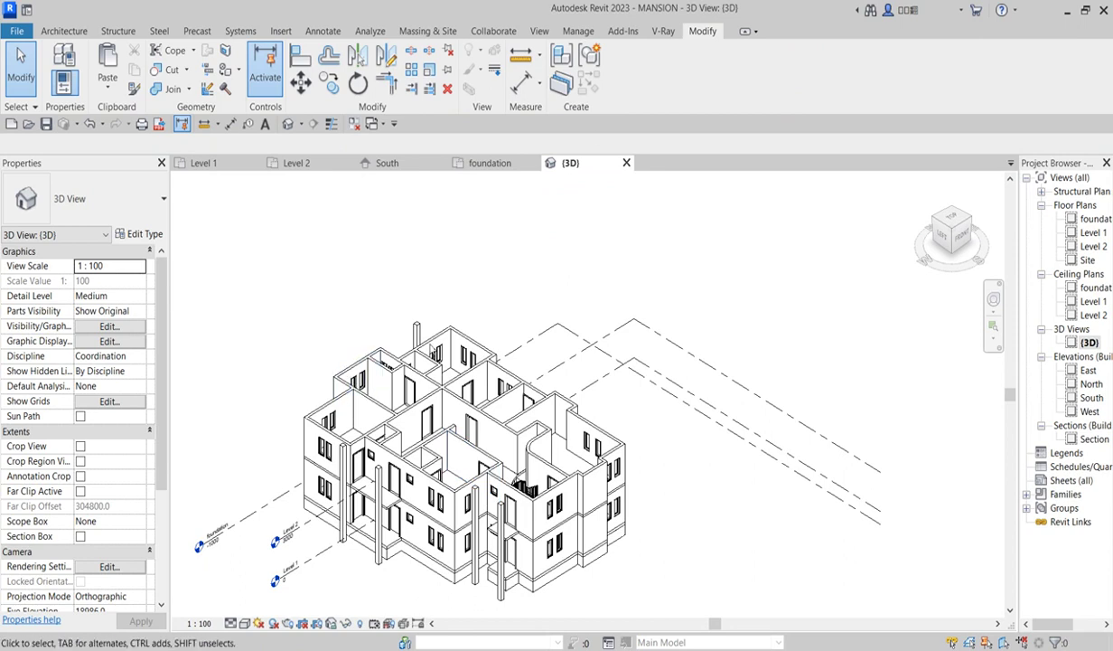
{"action": "scroll", "coordinate": [434, 379], "scroll_direction": "up", "scroll_amount": 3}
{"action": "scroll", "coordinate": [432, 378], "scroll_direction": "down", "scroll_amount": 4}
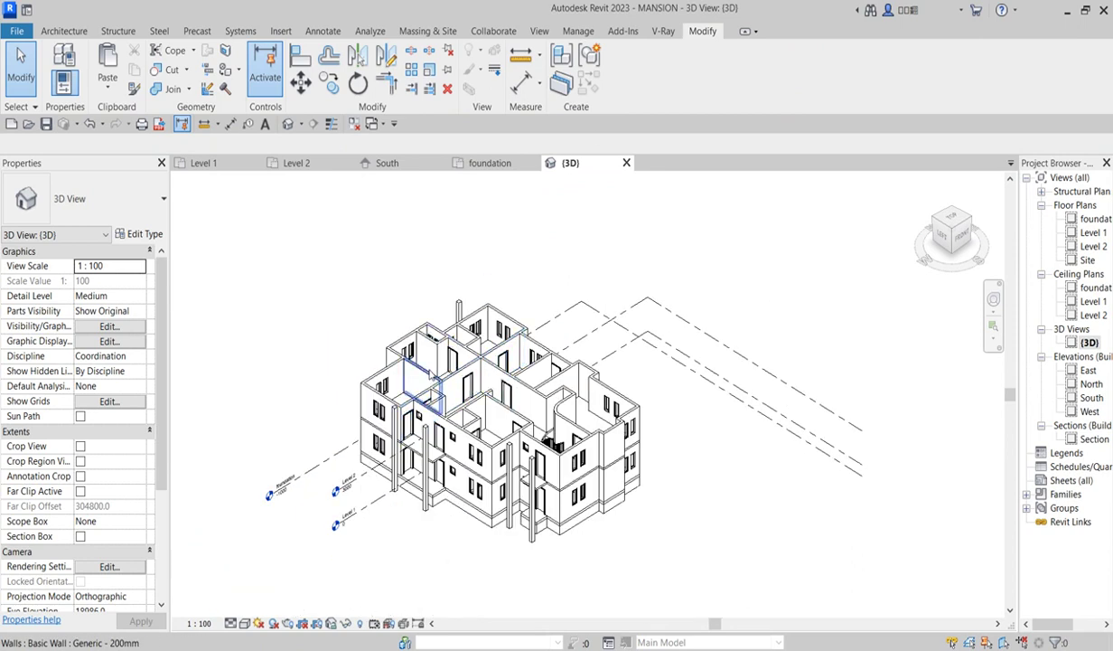
{"action": "scroll", "coordinate": [452, 425], "scroll_direction": "up", "scroll_amount": 2}
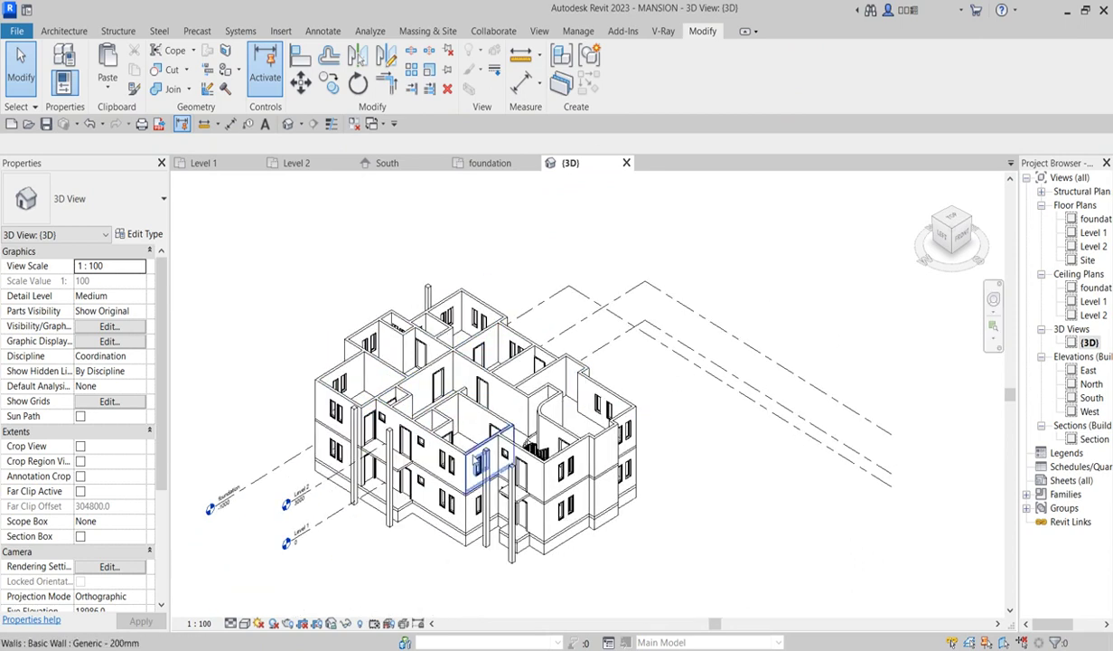
{"action": "scroll", "coordinate": [465, 475], "scroll_direction": "up", "scroll_amount": 2}
{"action": "scroll", "coordinate": [462, 485], "scroll_direction": "down", "scroll_amount": 3}
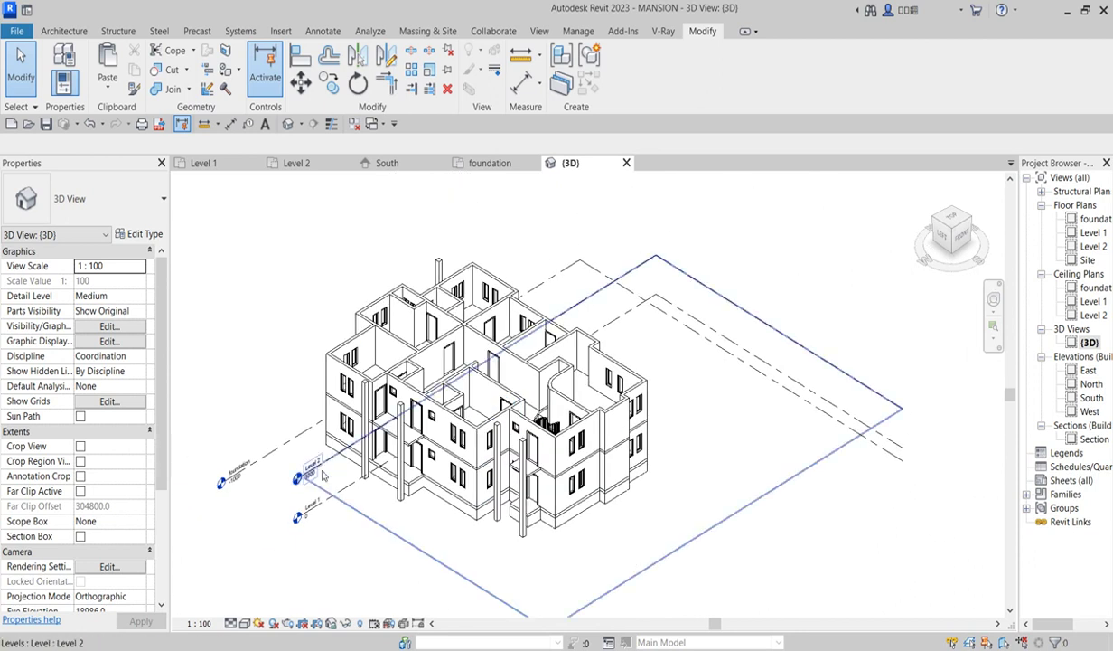
{"action": "scroll", "coordinate": [461, 379], "scroll_direction": "up", "scroll_amount": 3}
{"action": "scroll", "coordinate": [459, 366], "scroll_direction": "down", "scroll_amount": 2}
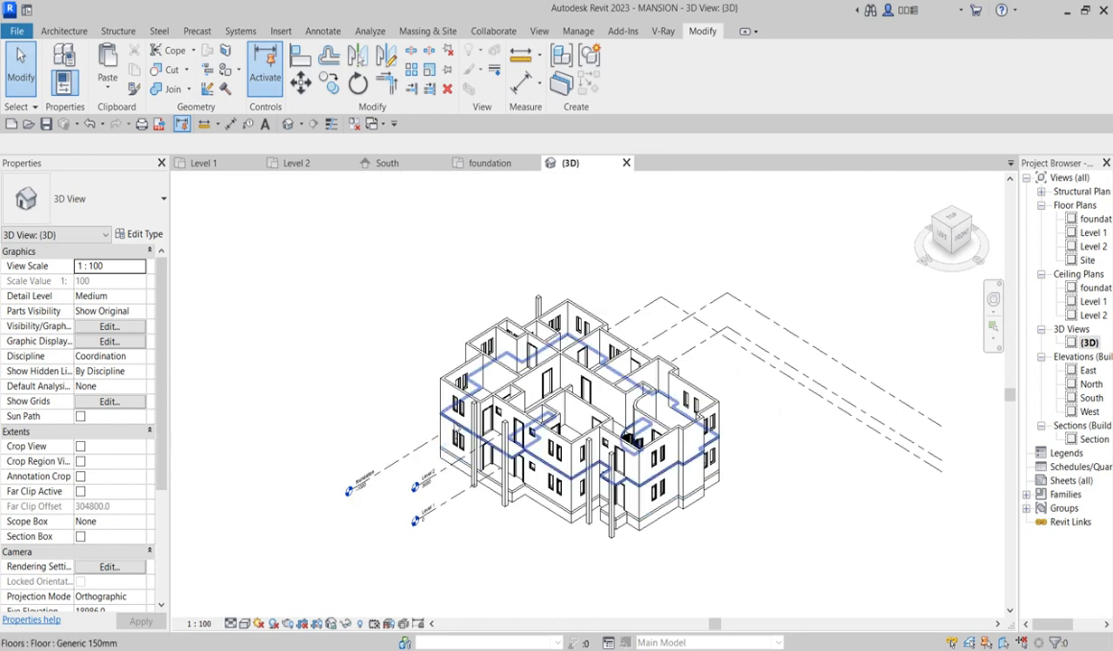
{"action": "scroll", "coordinate": [461, 360], "scroll_direction": "up", "scroll_amount": 2}
{"action": "scroll", "coordinate": [424, 465], "scroll_direction": "down", "scroll_amount": 3}
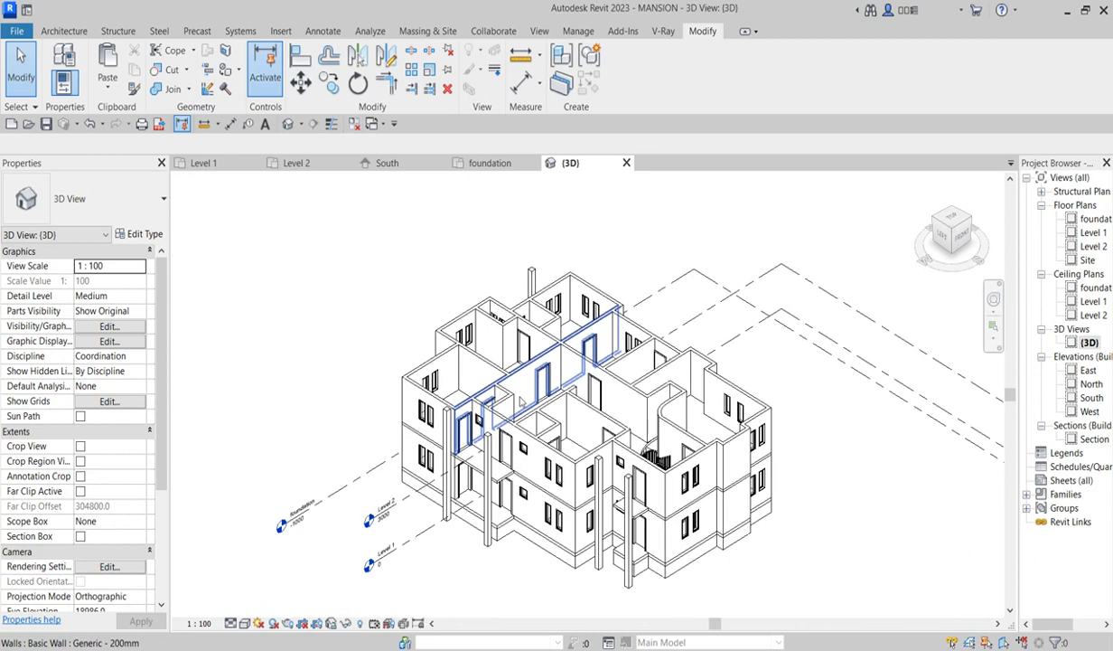
{"action": "scroll", "coordinate": [374, 520], "scroll_direction": "up", "scroll_amount": 2}
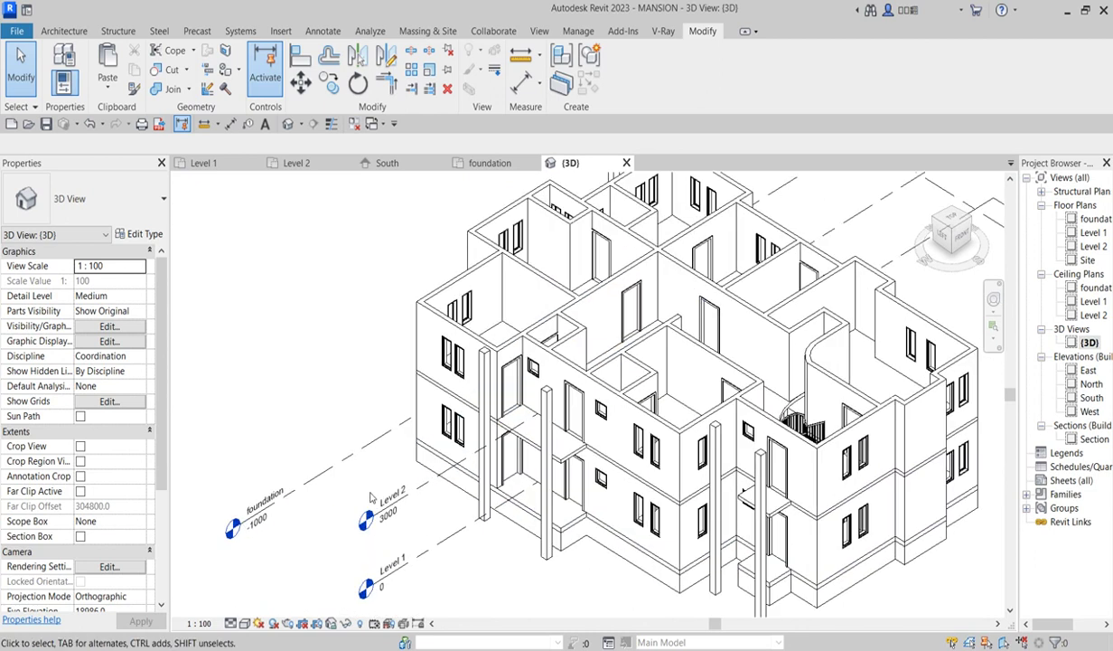
{"action": "scroll", "coordinate": [381, 440], "scroll_direction": "down", "scroll_amount": 3}
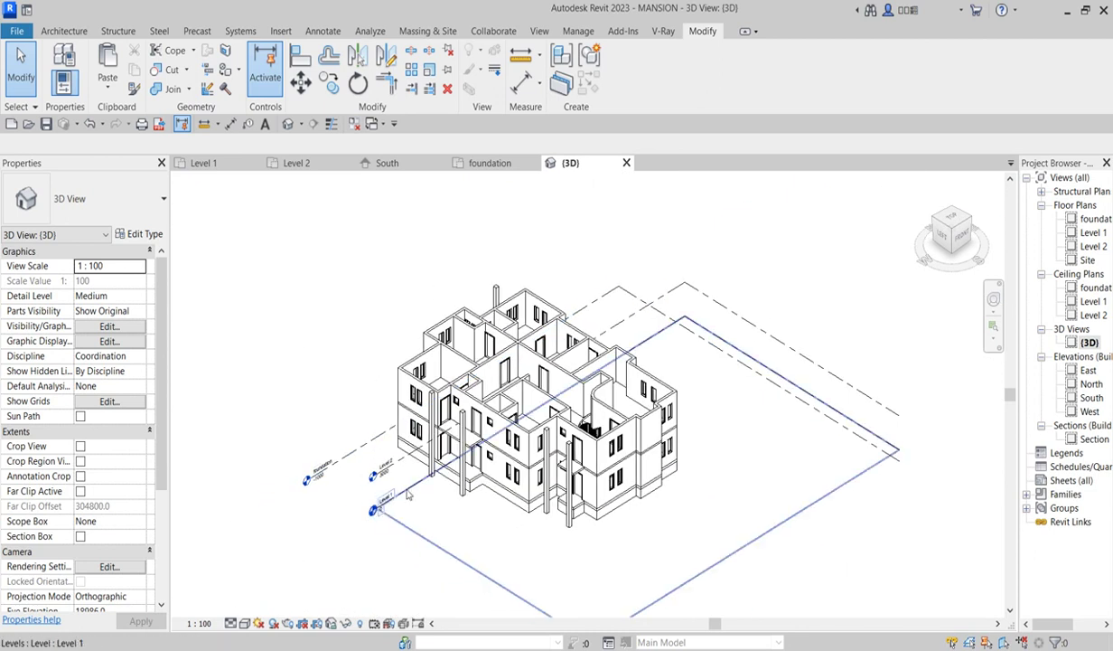